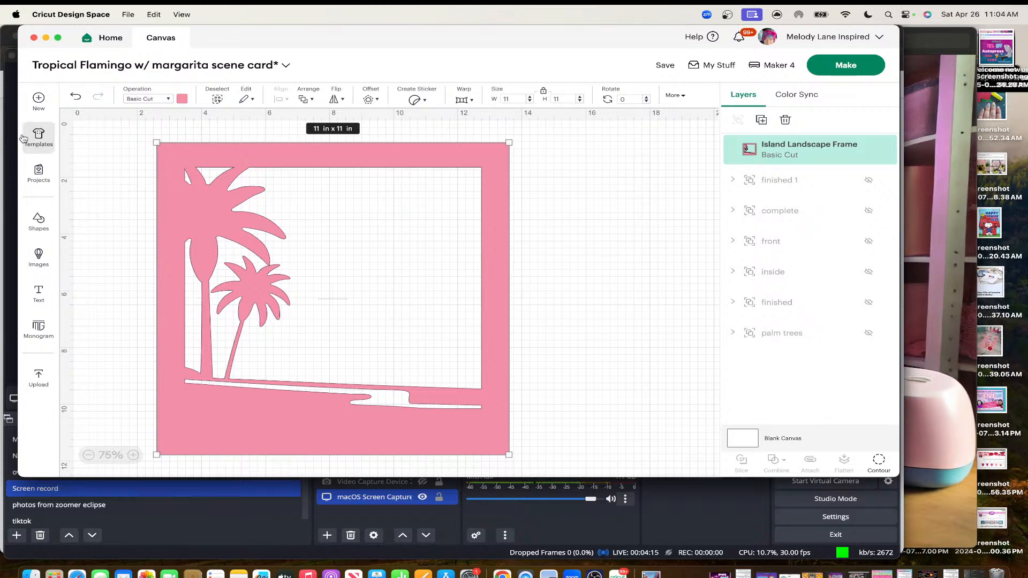
Shift the Island Landscape Frame toward the middle of the canvas and enlarge the design window
{"action": "left_click_drag", "start_coordinate": [213, 209], "coordinate": [250, 216]}
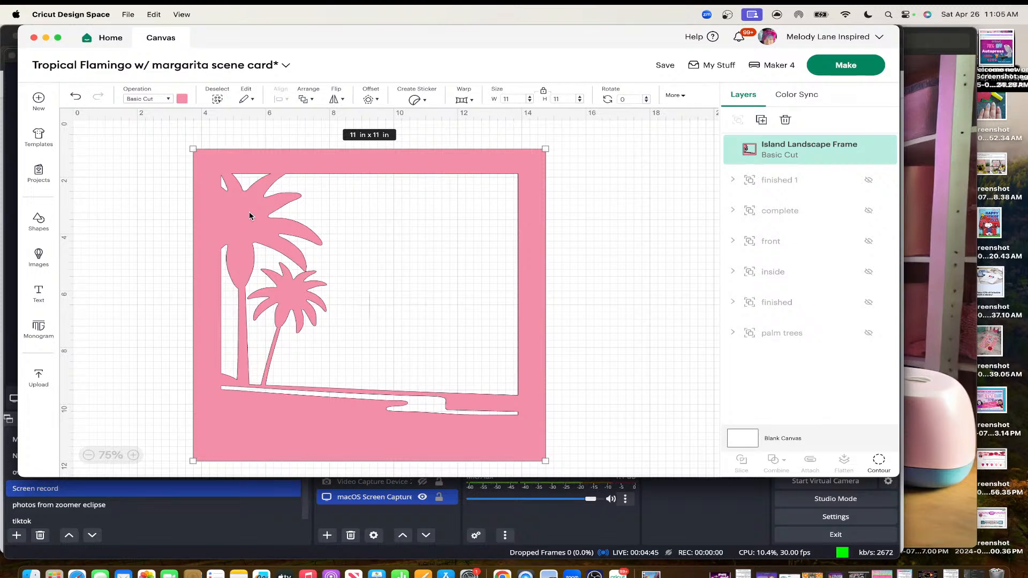
{"action": "left_click_drag", "start_coordinate": [263, 163], "coordinate": [272, 150]}
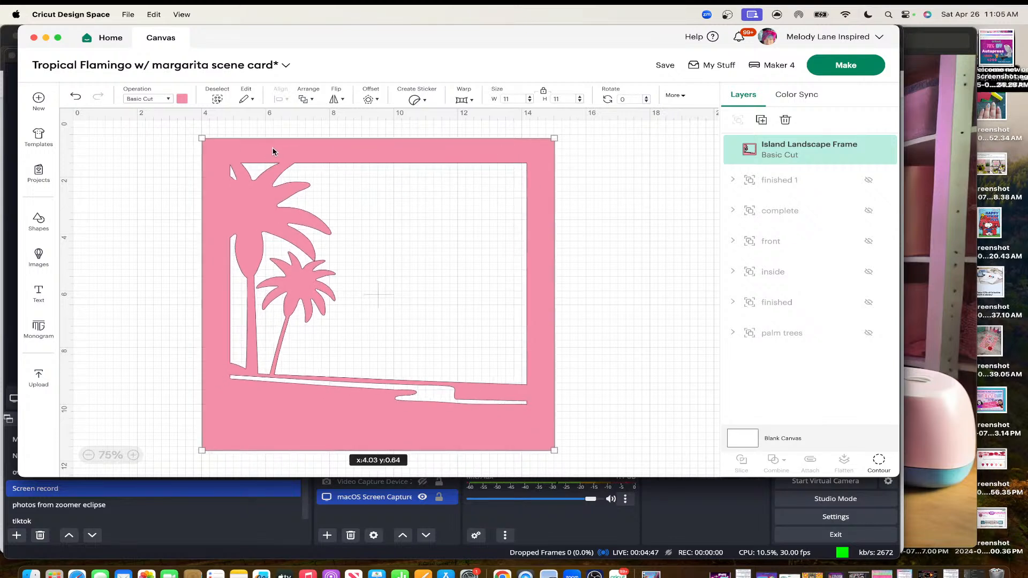
{"action": "left_click_drag", "start_coordinate": [297, 252], "coordinate": [340, 256]}
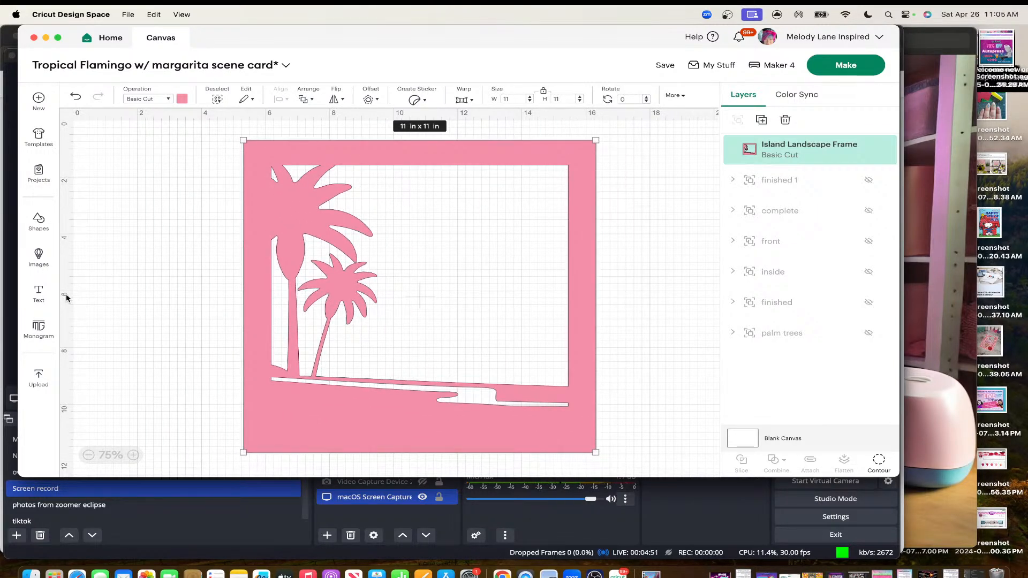
{"action": "left_click_drag", "start_coordinate": [51, 477], "coordinate": [44, 559]}
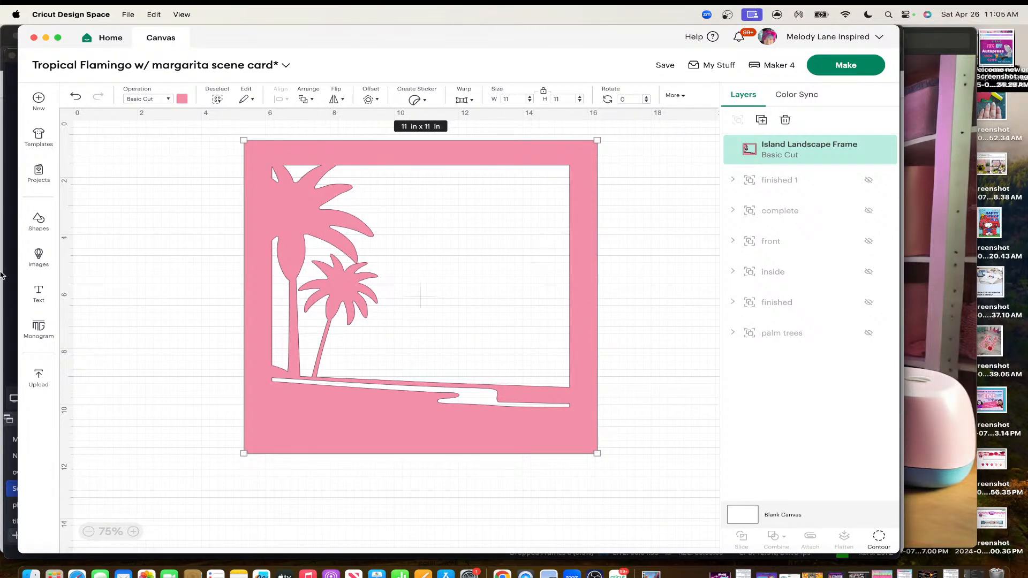
{"action": "left_click_drag", "start_coordinate": [18, 203], "coordinate": [8, 202]}
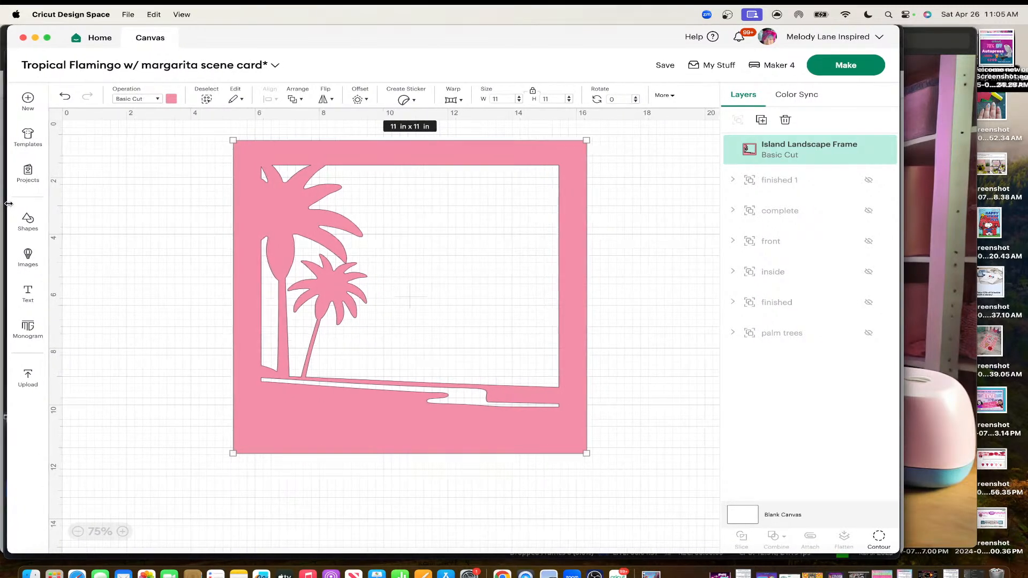
Scale the Island Landscape Frame proportionally to 5.75 by 5.75 in
{"action": "left_click_drag", "start_coordinate": [314, 245], "coordinate": [318, 276]}
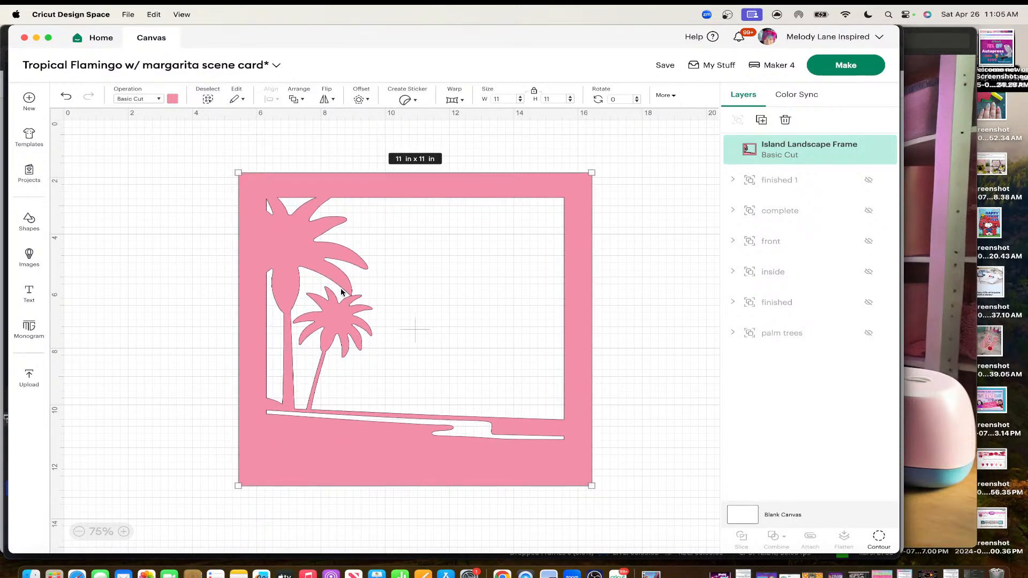
{"action": "left_click_drag", "start_coordinate": [343, 288], "coordinate": [364, 277]}
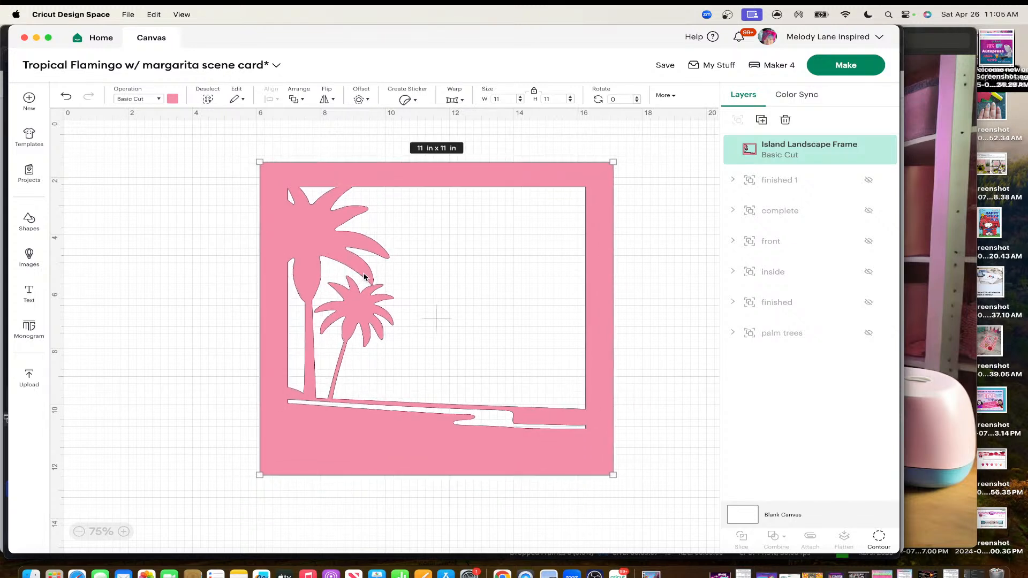
{"action": "left_click_drag", "start_coordinate": [471, 179], "coordinate": [452, 168]}
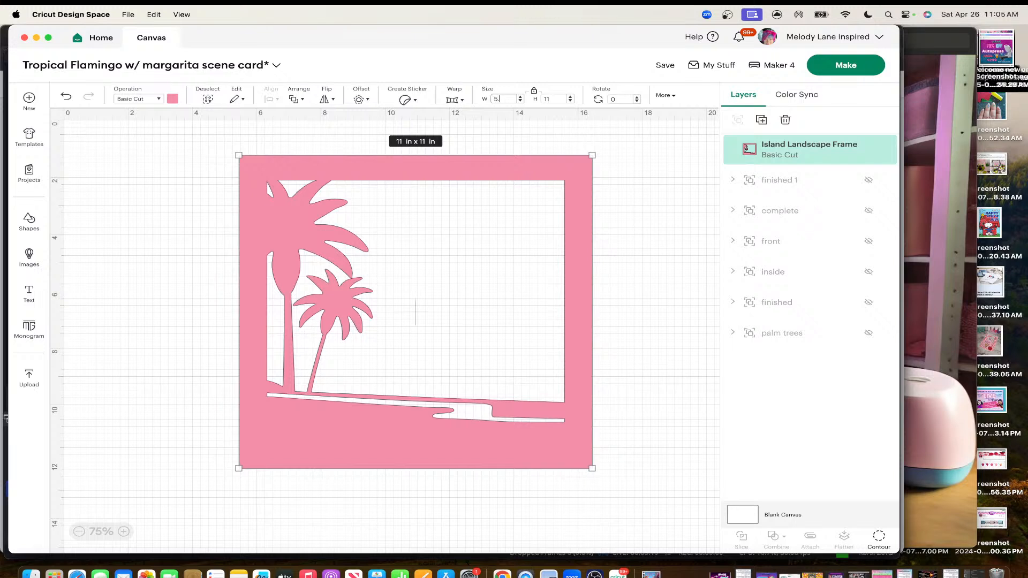
{"action": "key", "text": "Return"}
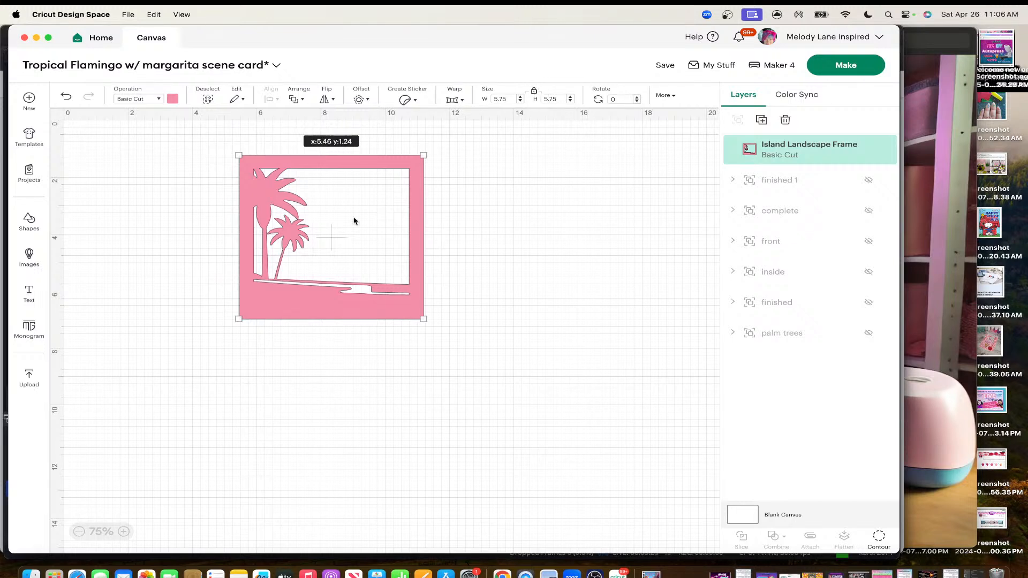
Reposition the resized frame near the middle of the visible canvas with its full outline in view
{"action": "left_click_drag", "start_coordinate": [354, 218], "coordinate": [362, 245]}
{"action": "left_click", "coordinate": [123, 532]}
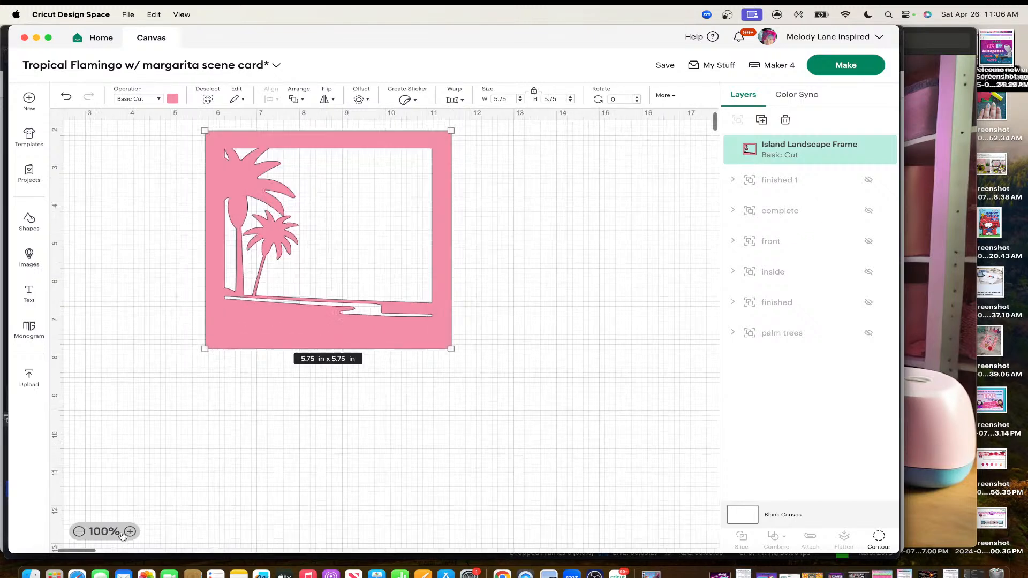
{"action": "left_click", "coordinate": [129, 532]}
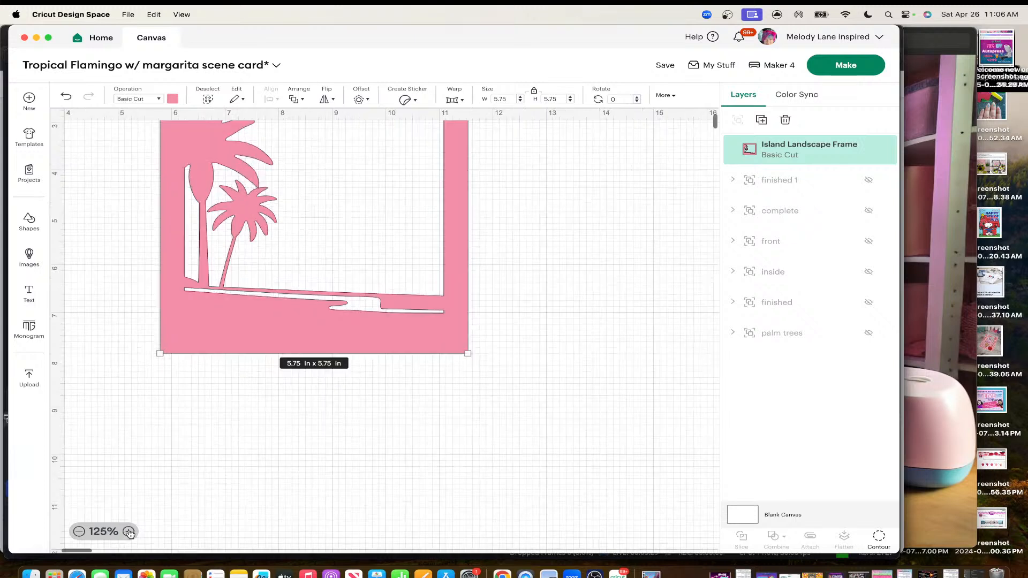
{"action": "left_click_drag", "start_coordinate": [258, 345], "coordinate": [319, 415]}
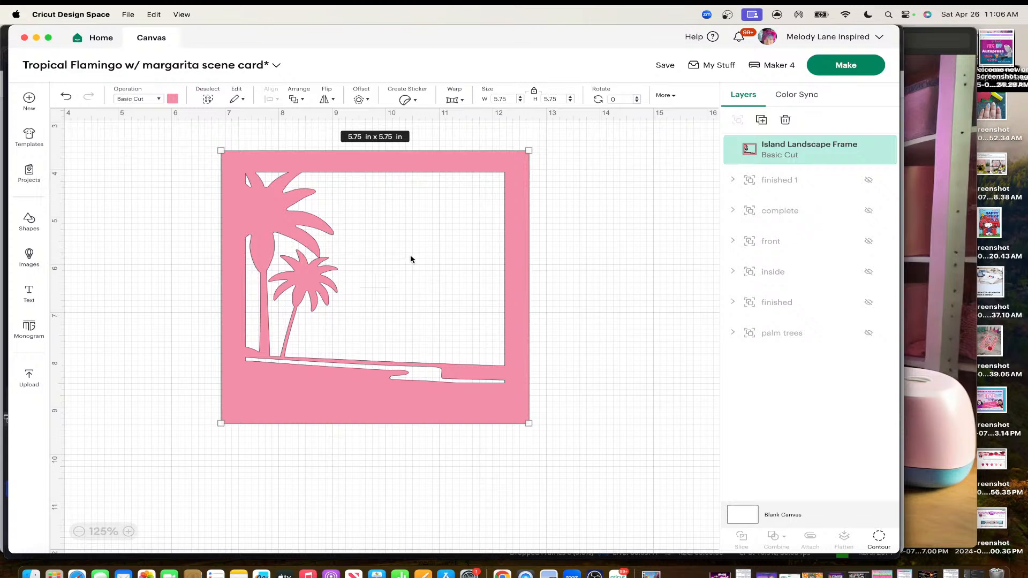
{"action": "left_click_drag", "start_coordinate": [411, 270], "coordinate": [433, 272]}
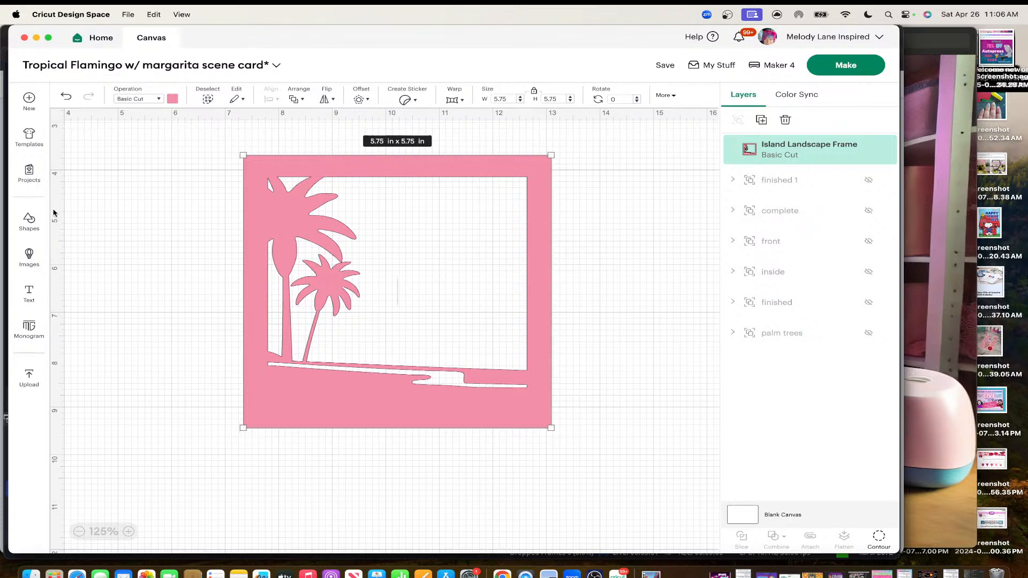
{"action": "left_click_drag", "start_coordinate": [323, 288], "coordinate": [316, 289]}
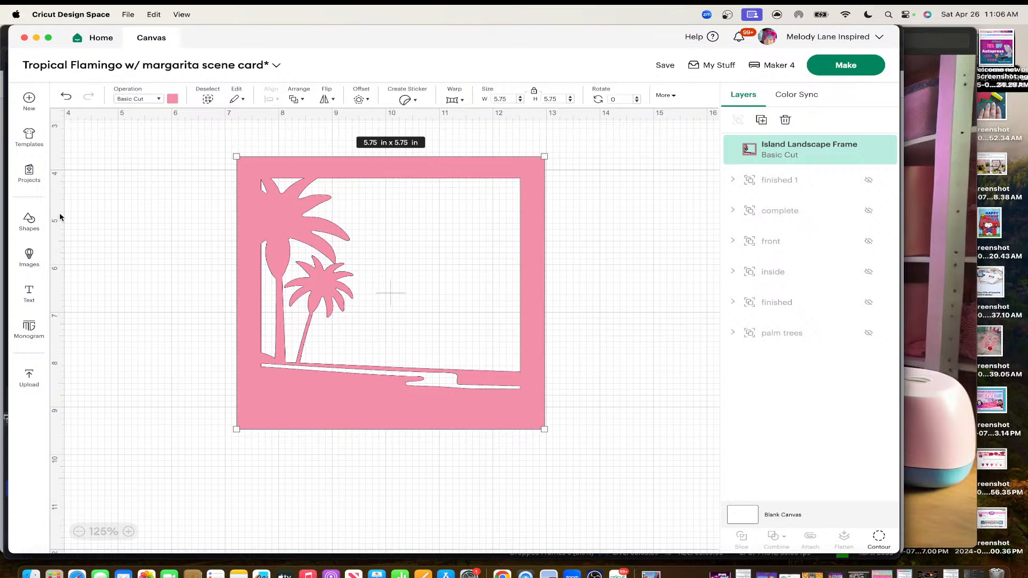
Insert a basic square and place it at the upper-left inner corner of the frame opening
{"action": "left_click", "coordinate": [28, 221]}
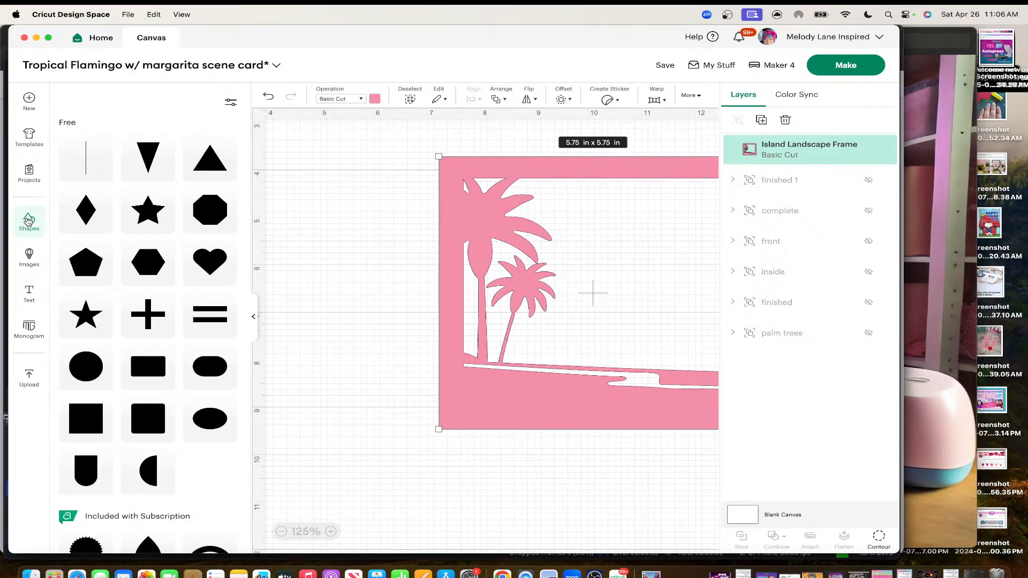
{"action": "left_click", "coordinate": [90, 416]}
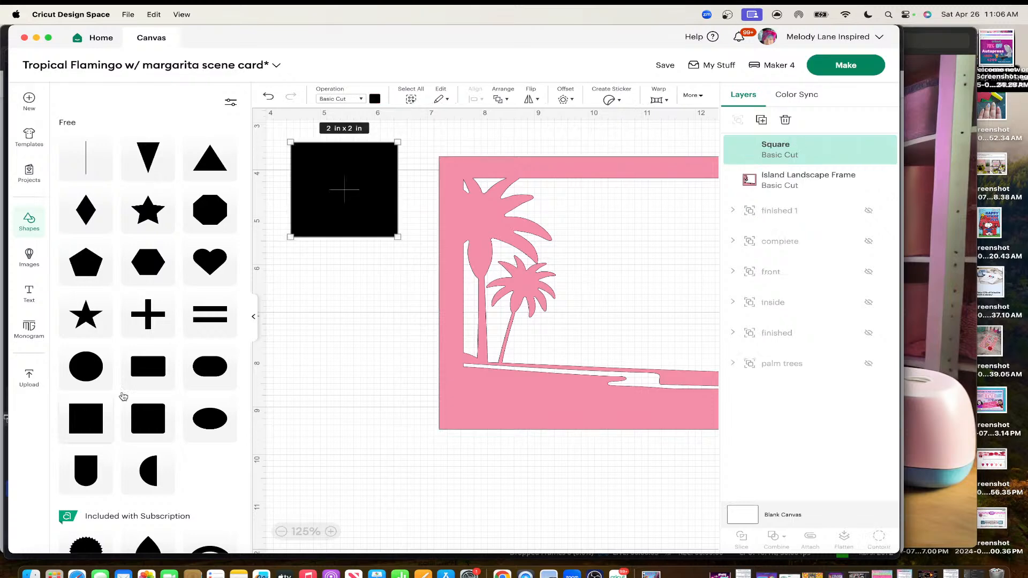
{"action": "left_click_drag", "start_coordinate": [360, 169], "coordinate": [532, 205]}
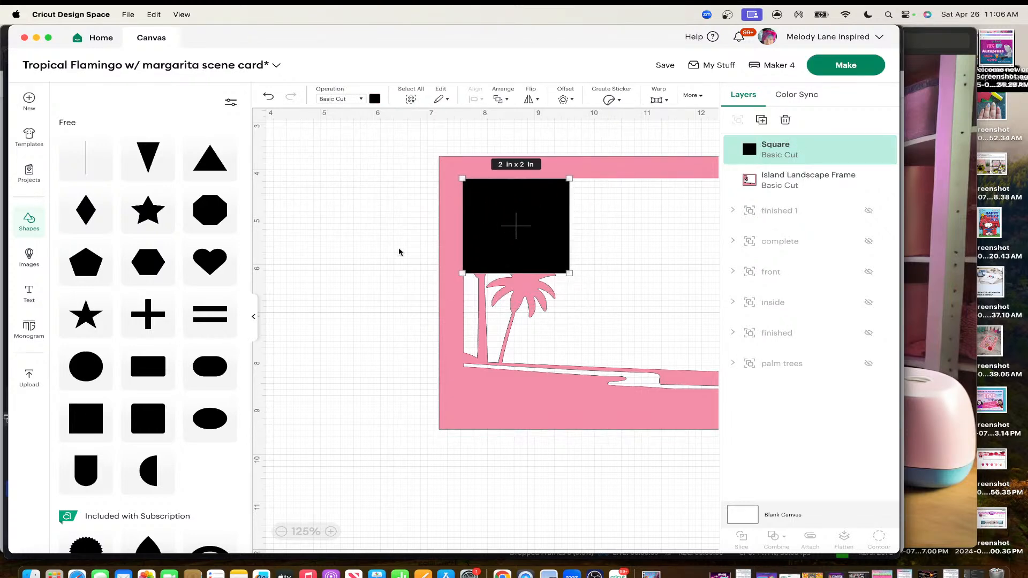
{"action": "left_click", "coordinate": [253, 316]}
Stretch the black square to about 2.36 by 3.91 in and align it over the palm trees inside the frame opening
{"action": "left_click_drag", "start_coordinate": [337, 206], "coordinate": [343, 359]}
{"action": "mouse_move", "coordinate": [333, 304]}
{"action": "left_mouse_down"}
{"action": "mouse_move", "coordinate": [364, 307]}
{"action": "mouse_move", "coordinate": [352, 308]}
{"action": "left_mouse_up"}
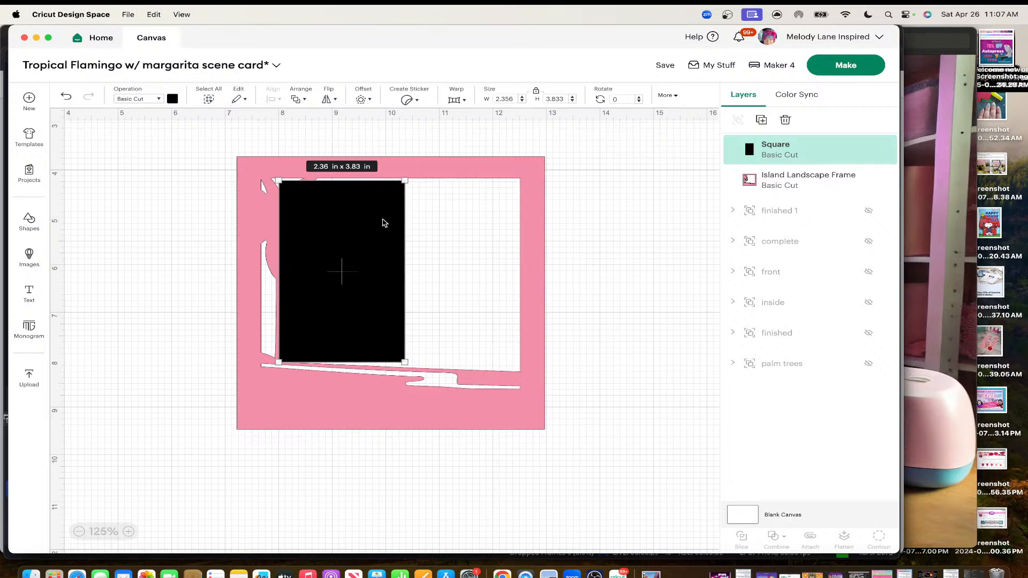
{"action": "left_click_drag", "start_coordinate": [357, 231], "coordinate": [338, 228]}
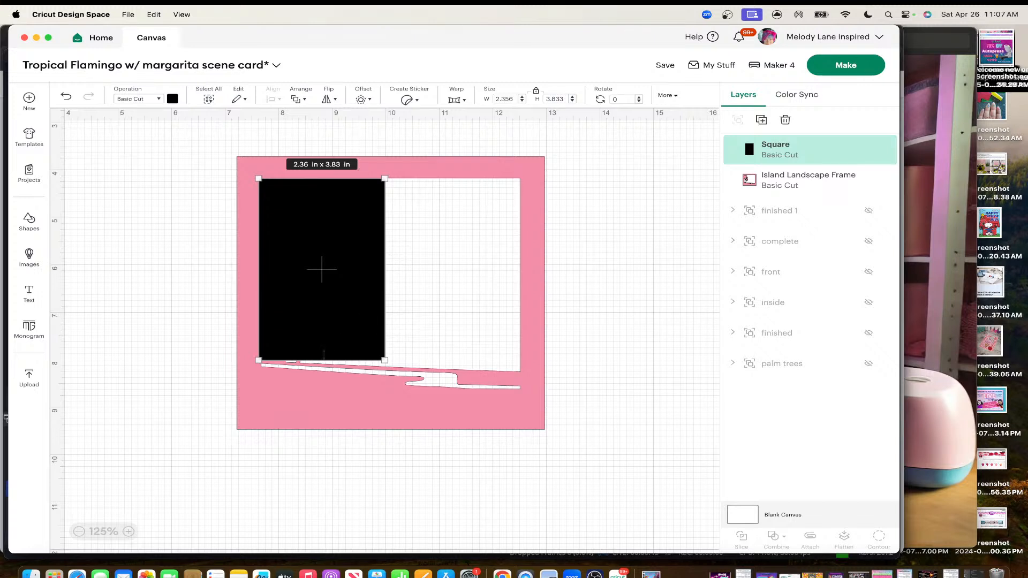
{"action": "left_click_drag", "start_coordinate": [323, 359], "coordinate": [324, 362]}
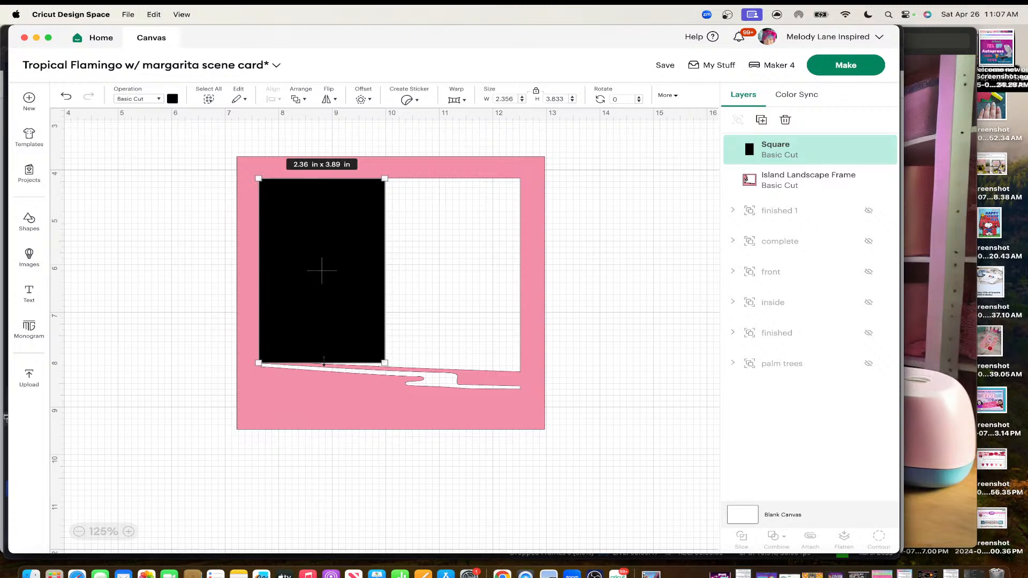
{"action": "left_click", "coordinate": [415, 308]}
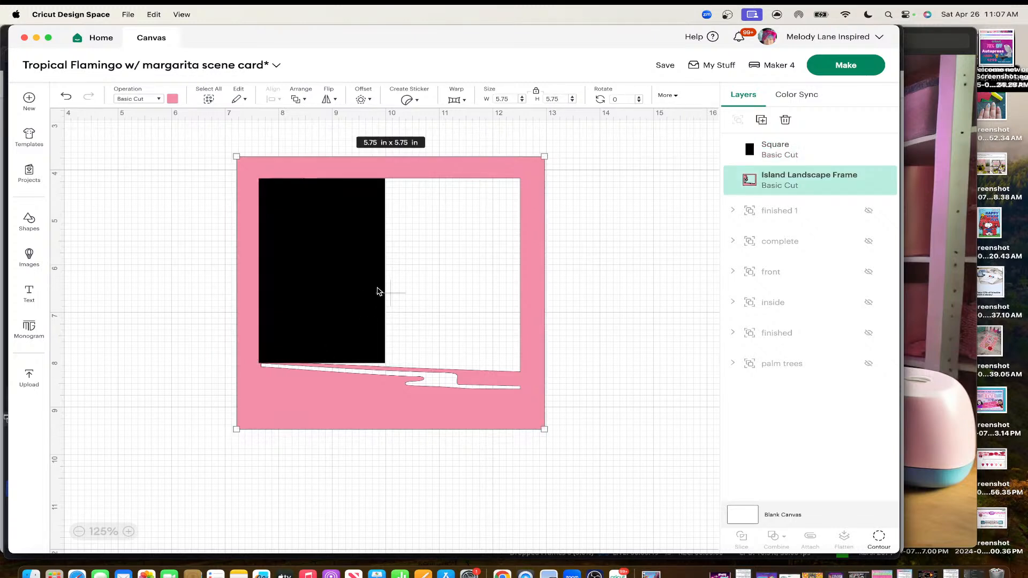
{"action": "left_click", "coordinate": [367, 292]}
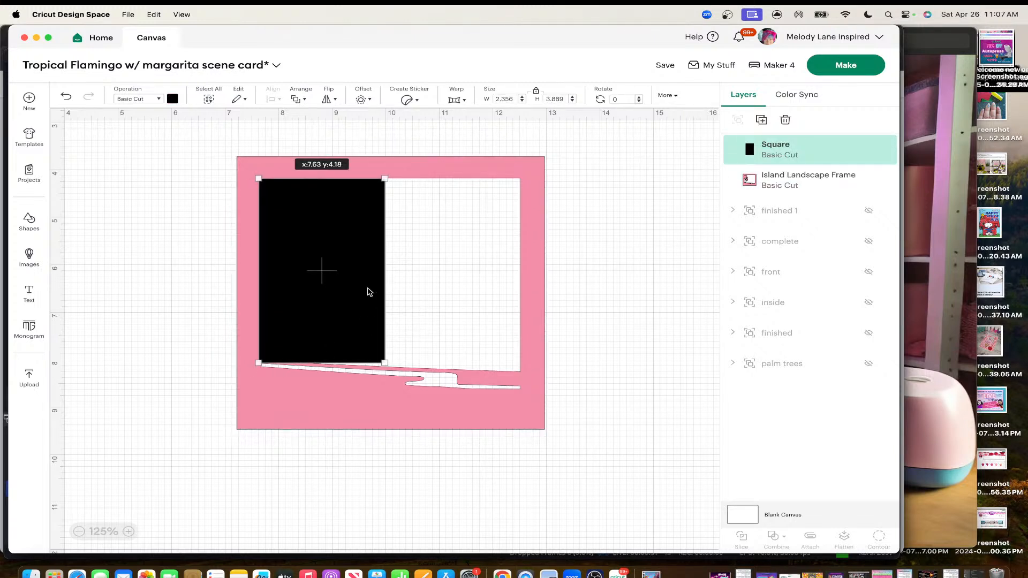
{"action": "left_click", "coordinate": [422, 293]}
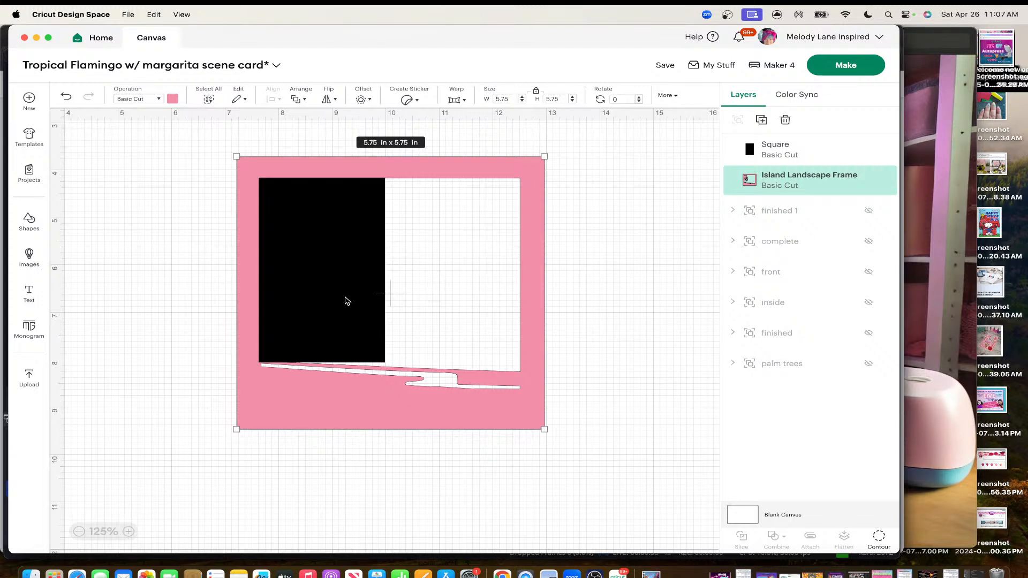
{"action": "left_click", "coordinate": [345, 300]}
{"action": "left_click_drag", "start_coordinate": [311, 363], "coordinate": [311, 364]}
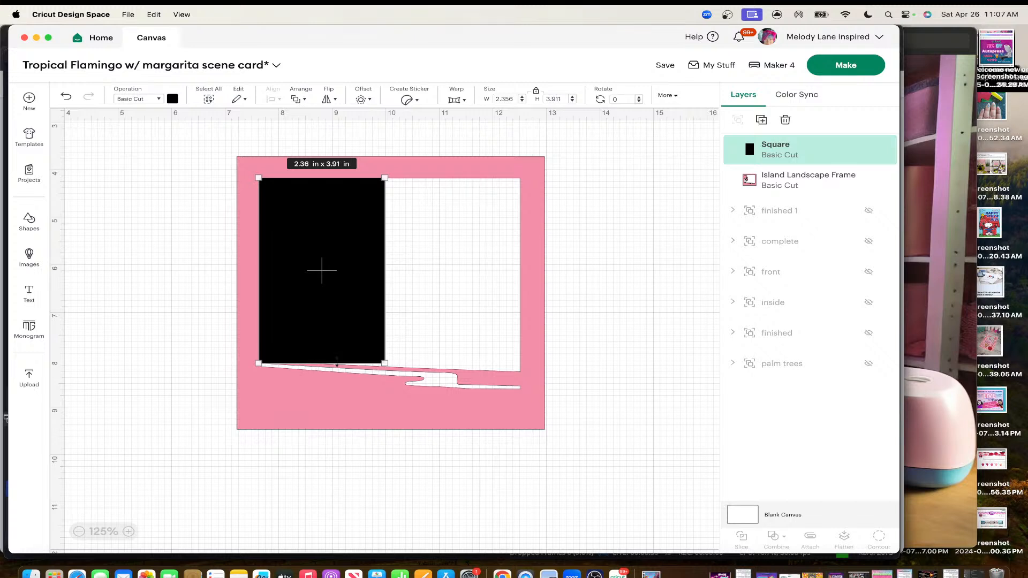
Duplicate the Island Landscape Frame and move the copy below the original
{"action": "left_click", "coordinate": [444, 304]}
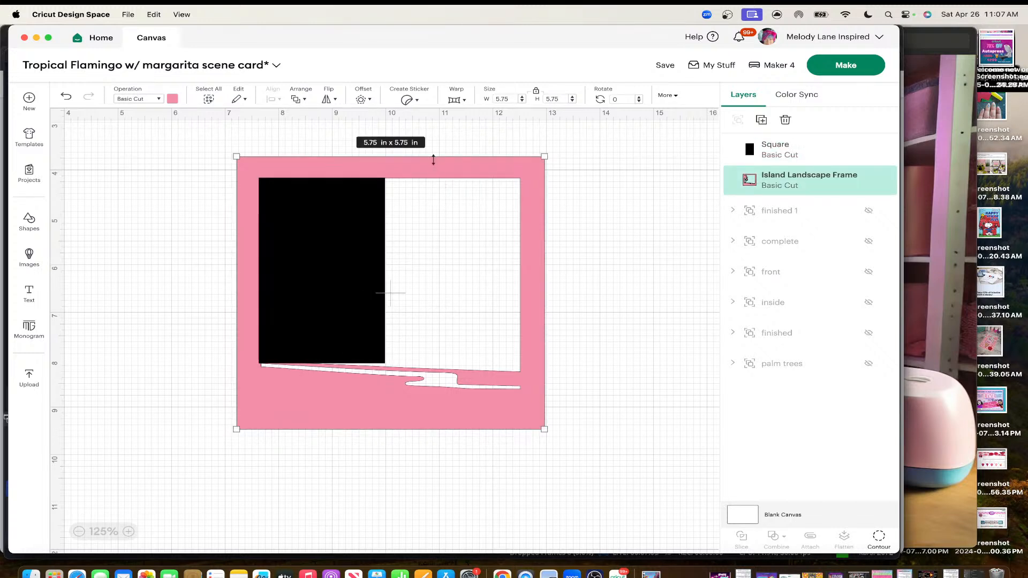
{"action": "right_click", "coordinate": [437, 173]}
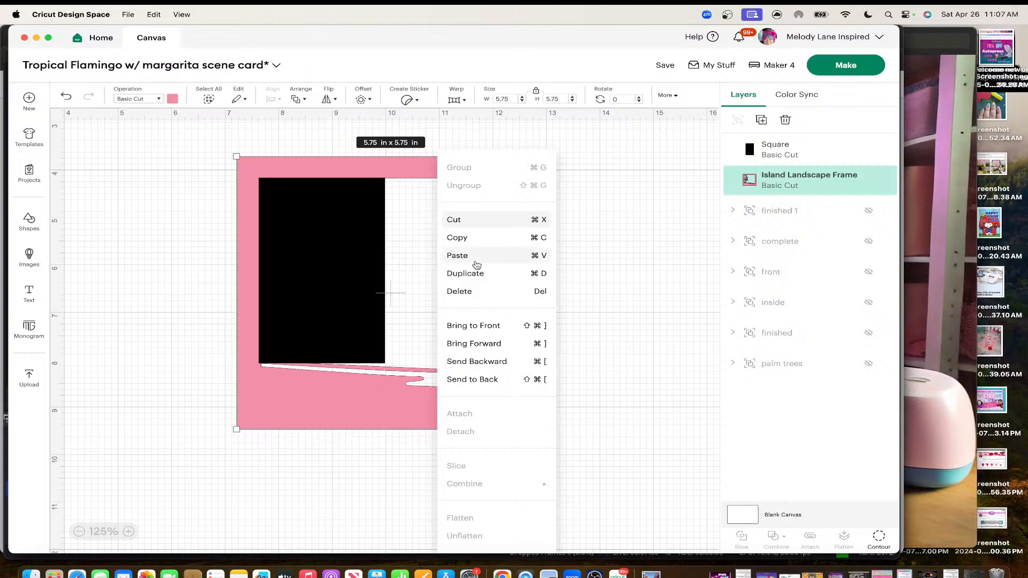
{"action": "left_click", "coordinate": [471, 271]}
{"action": "left_click_drag", "start_coordinate": [463, 202], "coordinate": [549, 528]}
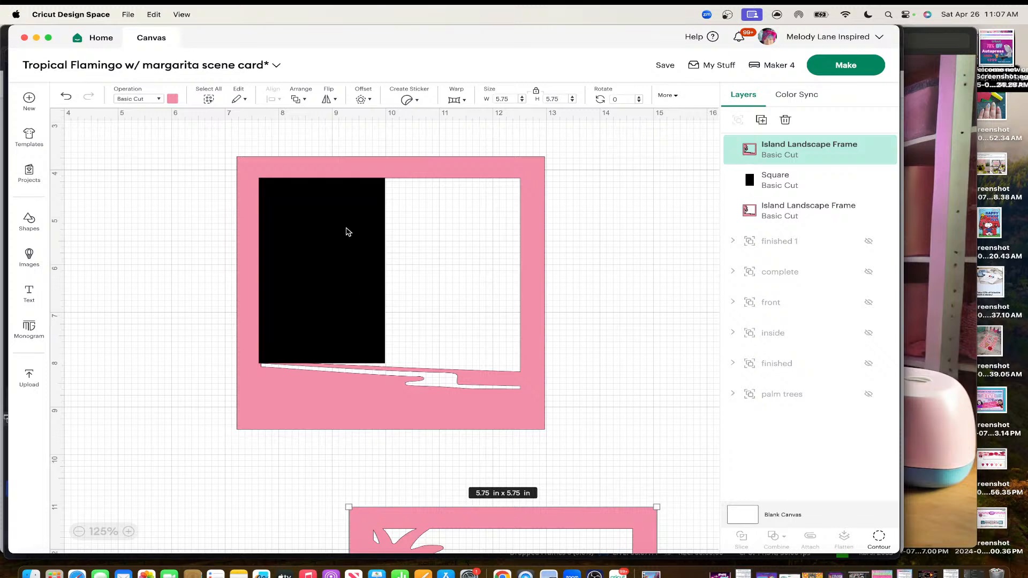
Try to slice the original frame with the black rectangle and pull the resulting pieces apart
{"action": "left_click_drag", "start_coordinate": [205, 132], "coordinate": [546, 376]}
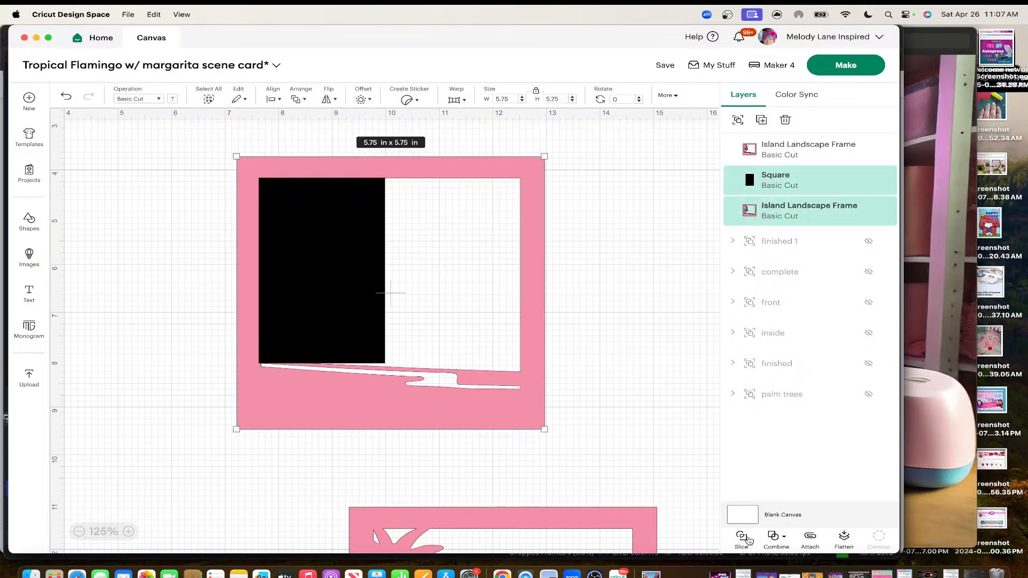
{"action": "left_click", "coordinate": [743, 538]}
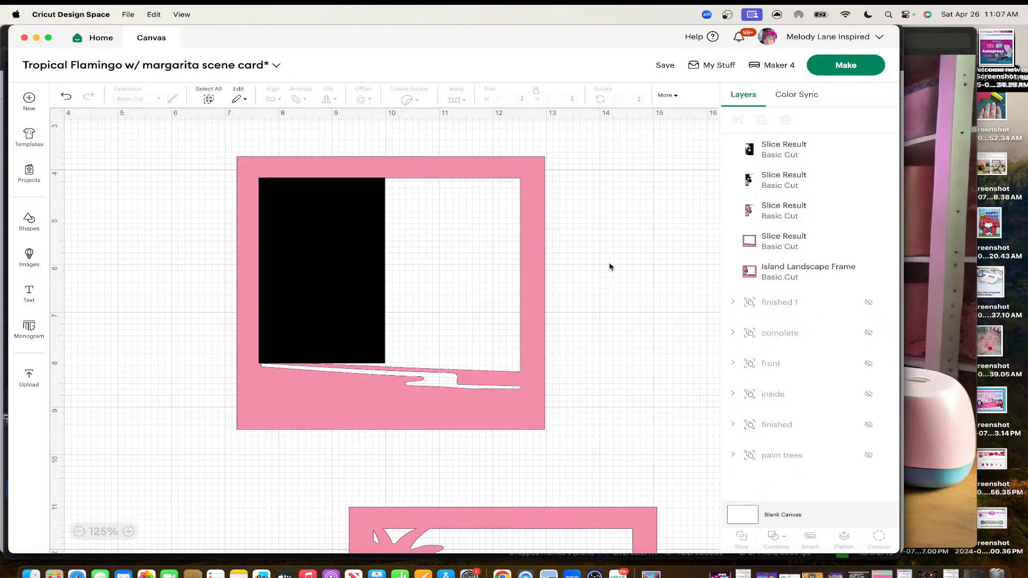
{"action": "left_click", "coordinate": [339, 269]}
{"action": "left_click_drag", "start_coordinate": [339, 269], "coordinate": [424, 275]}
{"action": "left_click_drag", "start_coordinate": [317, 181], "coordinate": [315, 175]}
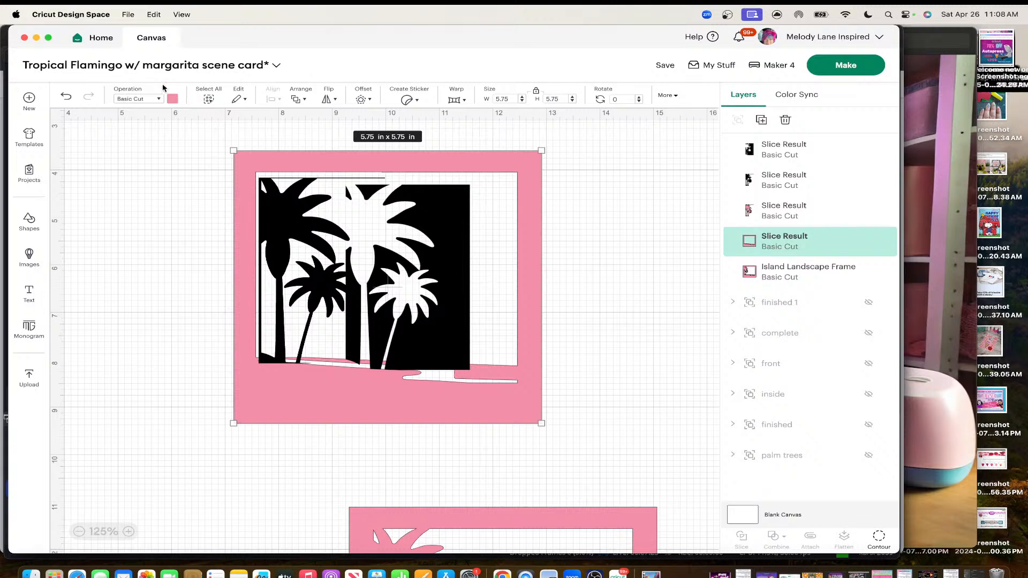
Undo the moves of the sliced pieces and the slice itself
{"action": "left_click", "coordinate": [64, 97]}
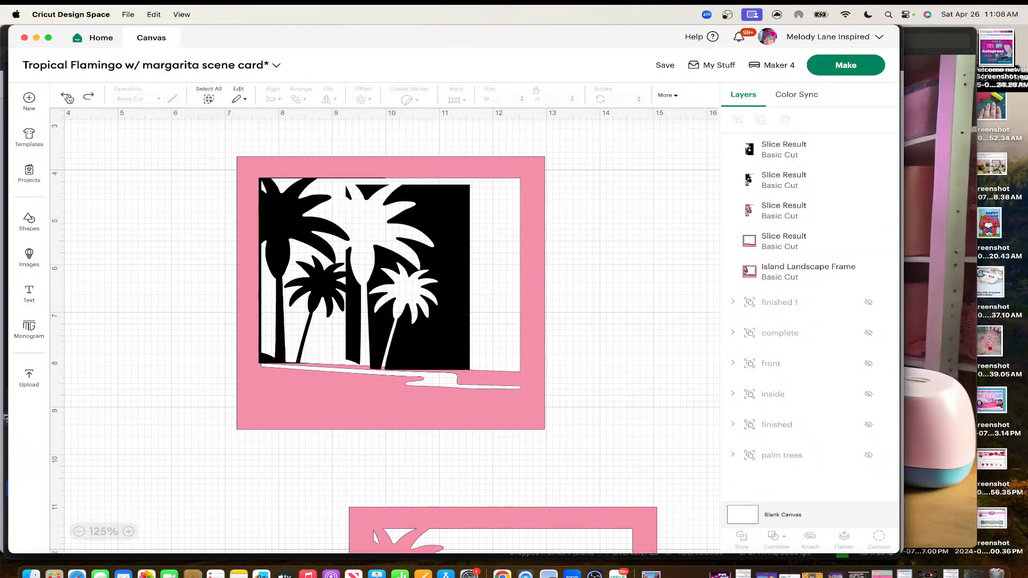
{"action": "left_click", "coordinate": [66, 98]}
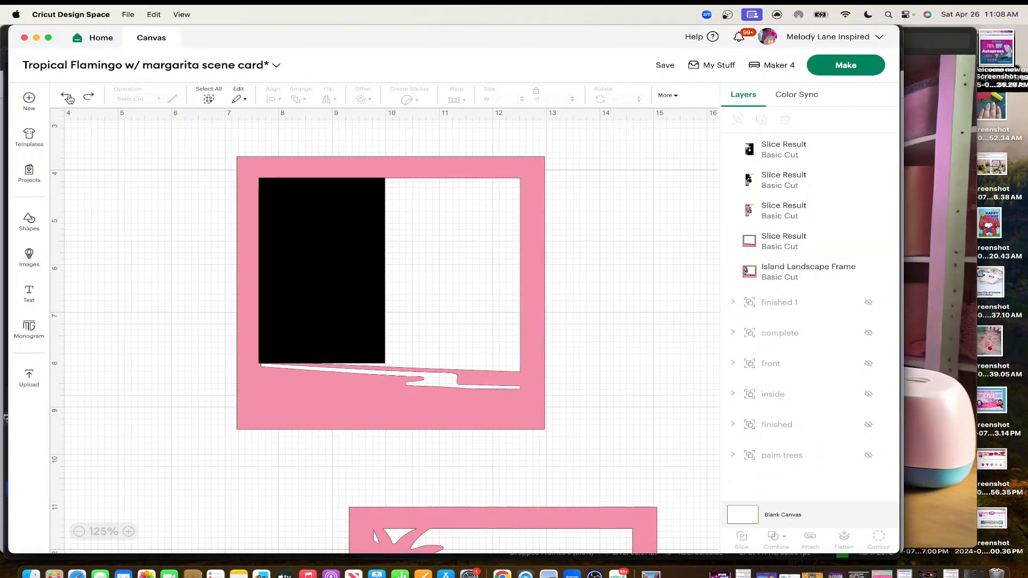
{"action": "left_click", "coordinate": [67, 98]}
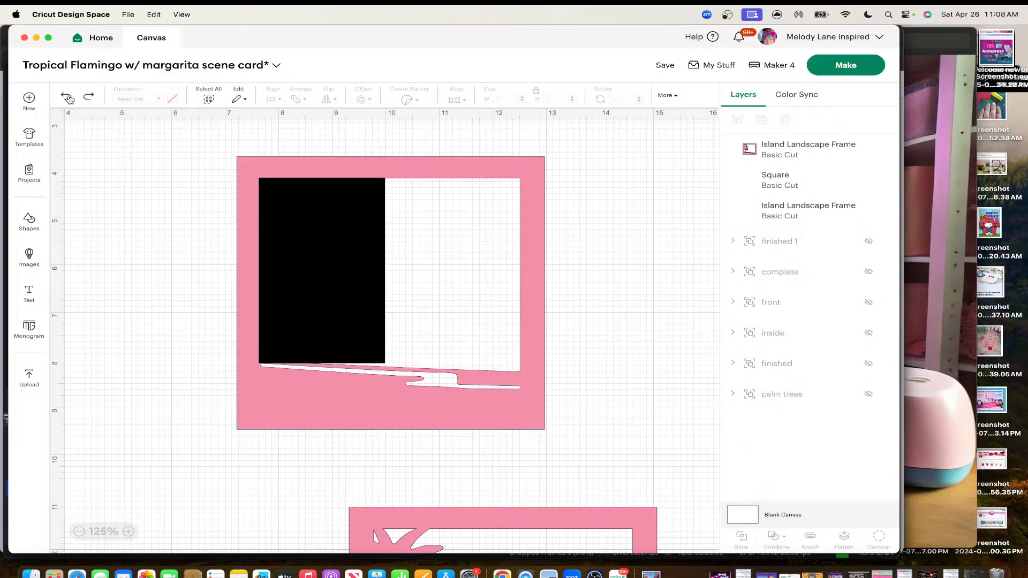
Widen the black rectangle across the frame opening to about 4.84 by 3.91 in, keeping it aligned with the inner edges
{"action": "left_click", "coordinate": [314, 243]}
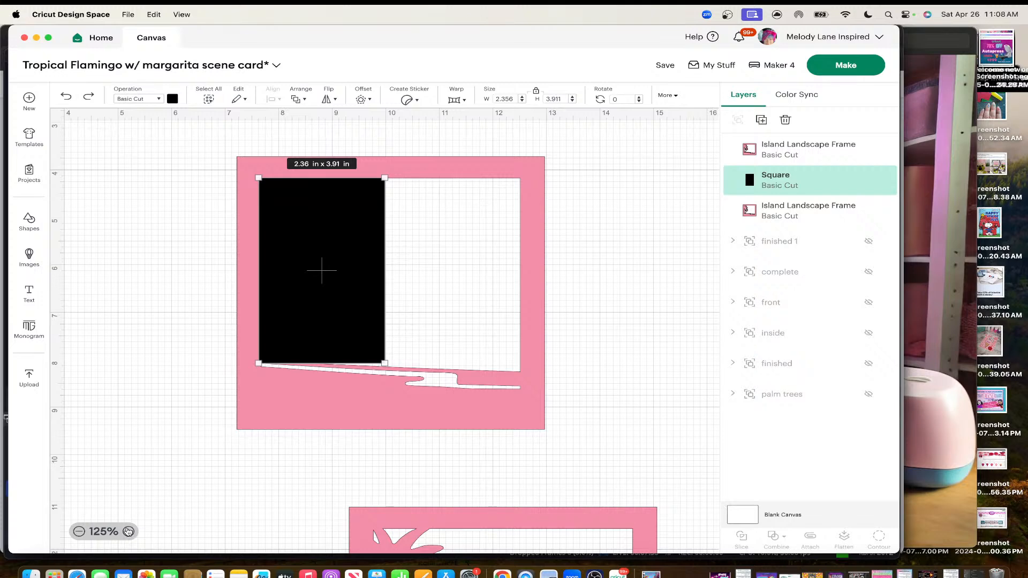
{"action": "left_click", "coordinate": [129, 531]}
{"action": "scroll", "coordinate": [185, 415], "scroll_direction": "up", "scroll_amount": 3}
{"action": "mouse_move", "coordinate": [305, 395]}
{"action": "left_mouse_down"}
{"action": "mouse_move", "coordinate": [406, 410]}
{"action": "mouse_move", "coordinate": [312, 395]}
{"action": "left_mouse_up"}
{"action": "left_click_drag", "start_coordinate": [315, 307], "coordinate": [315, 308]}
{"action": "left_click_drag", "start_coordinate": [392, 330], "coordinate": [603, 352]}
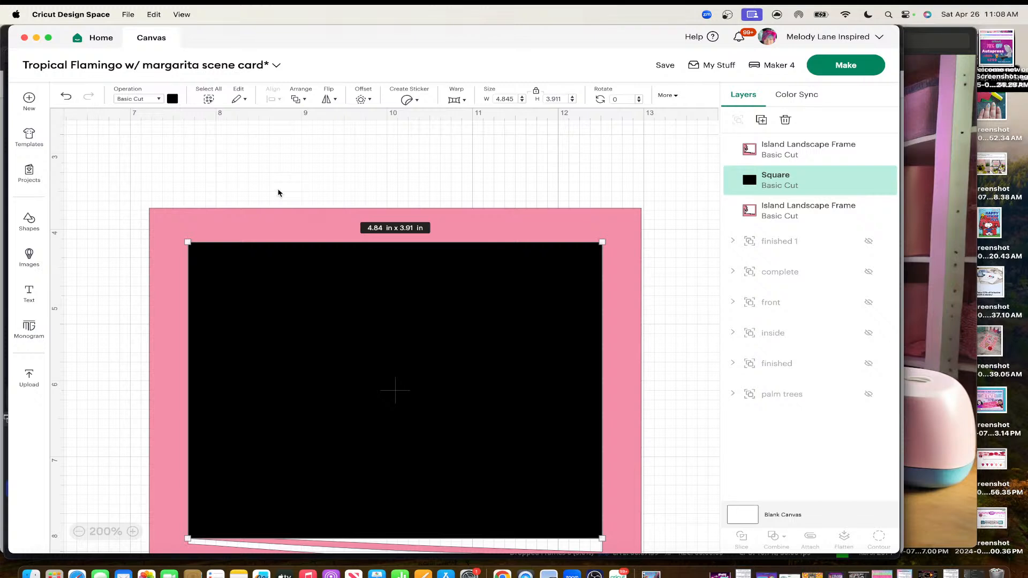
Slice the Island Landscape Frame with the black rectangle covering its opening
{"action": "scroll", "coordinate": [434, 266], "scroll_direction": "down", "scroll_amount": 3}
{"action": "scroll", "coordinate": [435, 266], "scroll_direction": "down", "scroll_amount": 1}
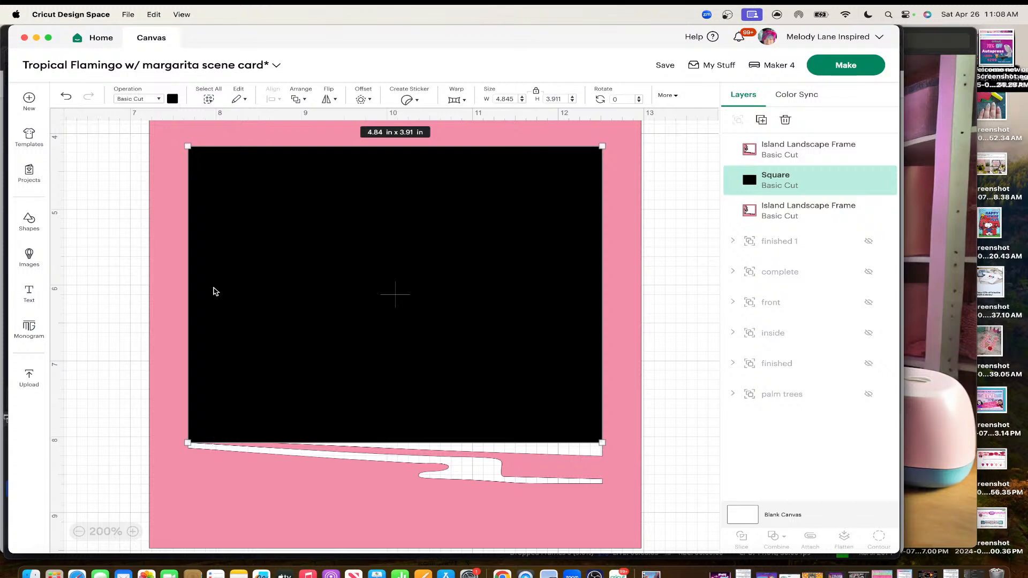
{"action": "scroll", "coordinate": [99, 195], "scroll_direction": "up", "scroll_amount": 2}
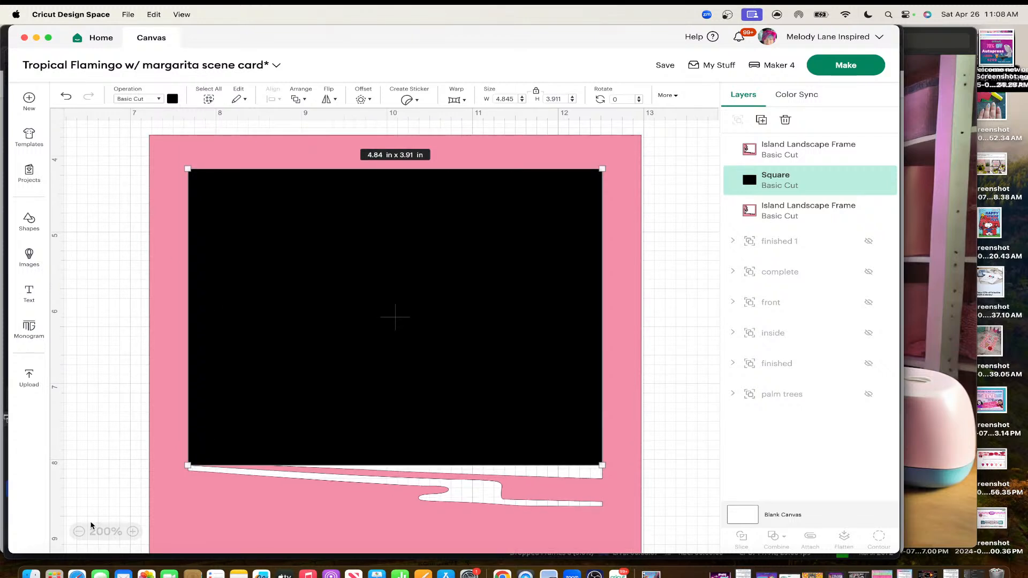
{"action": "left_click", "coordinate": [79, 532]}
{"action": "left_click_drag", "start_coordinate": [148, 138], "coordinate": [642, 540]}
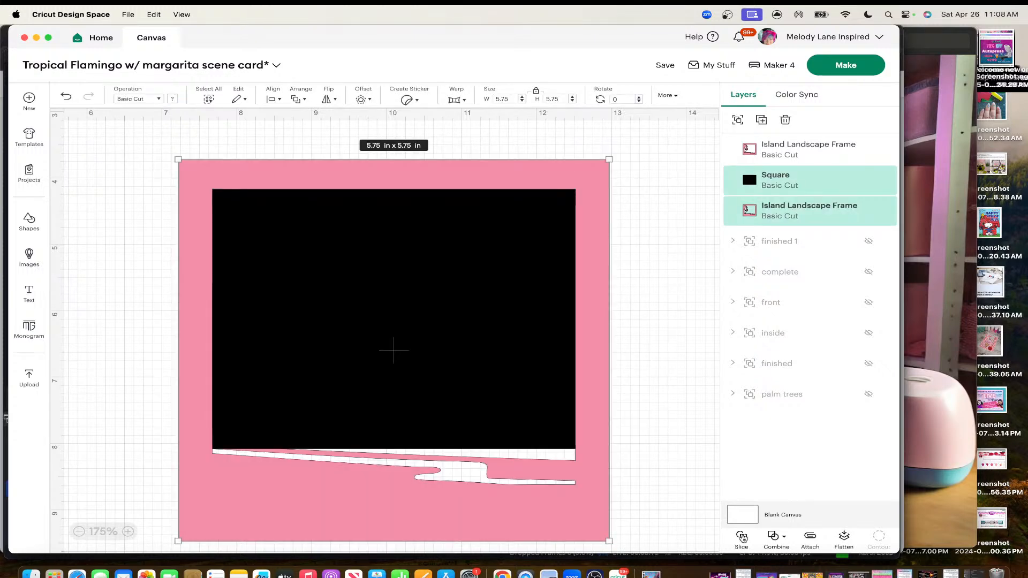
{"action": "left_click", "coordinate": [742, 537]}
Delete the black slice piece and both palm tree slice pieces from the frame opening
{"action": "left_click", "coordinate": [411, 264]}
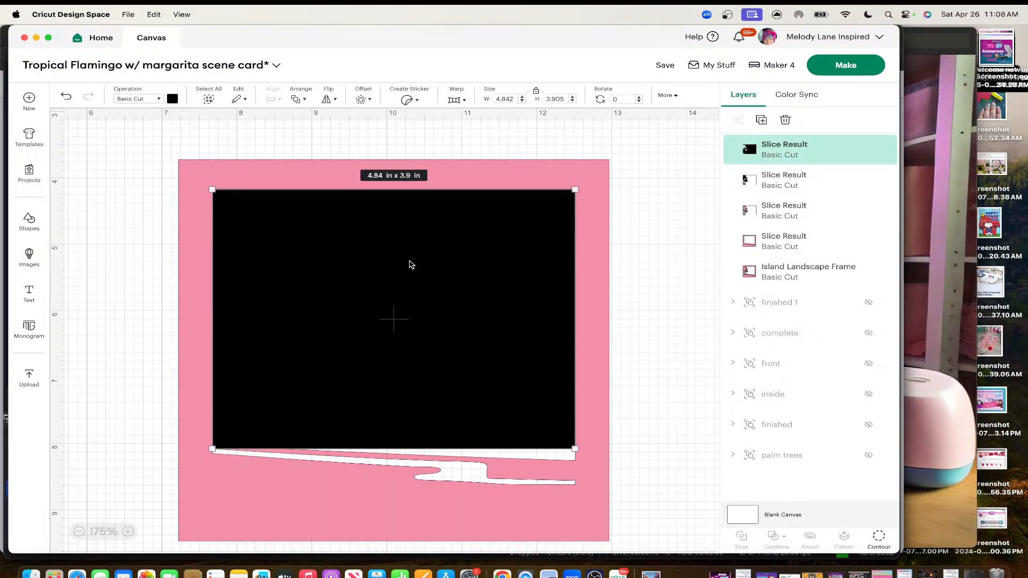
{"action": "key", "text": "Delete"}
{"action": "left_click", "coordinate": [266, 231]}
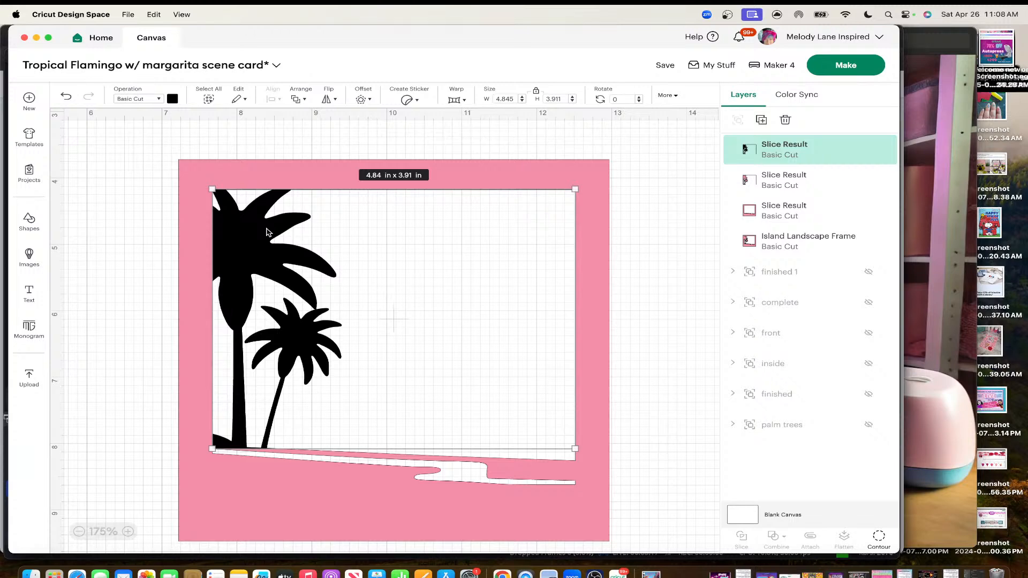
{"action": "key", "text": "Delete"}
{"action": "key", "text": "Delete"}
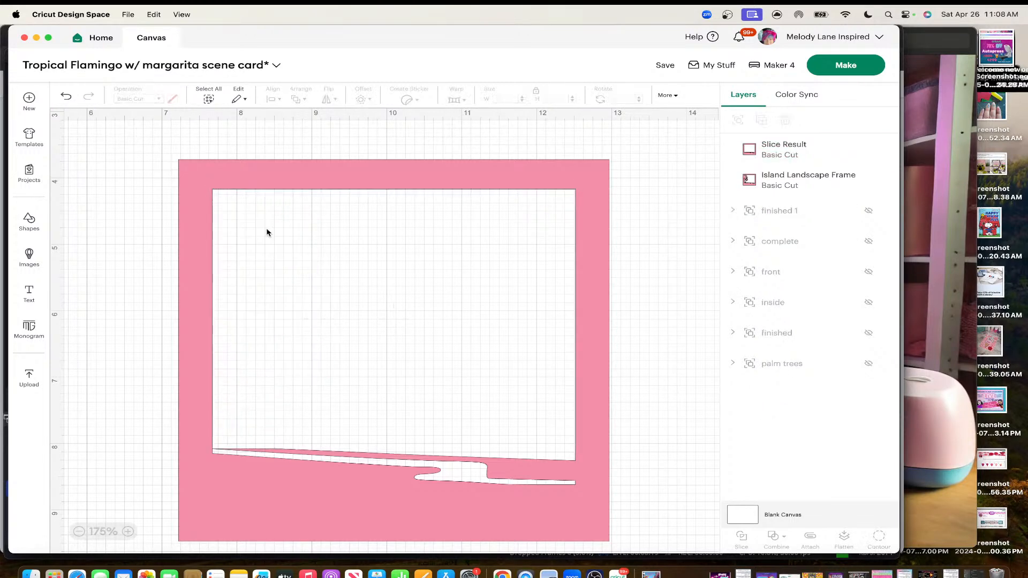
Search the image library for "palm trees" and remove the Draw filter from the results
{"action": "scroll", "coordinate": [447, 260], "scroll_direction": "down", "scroll_amount": 2}
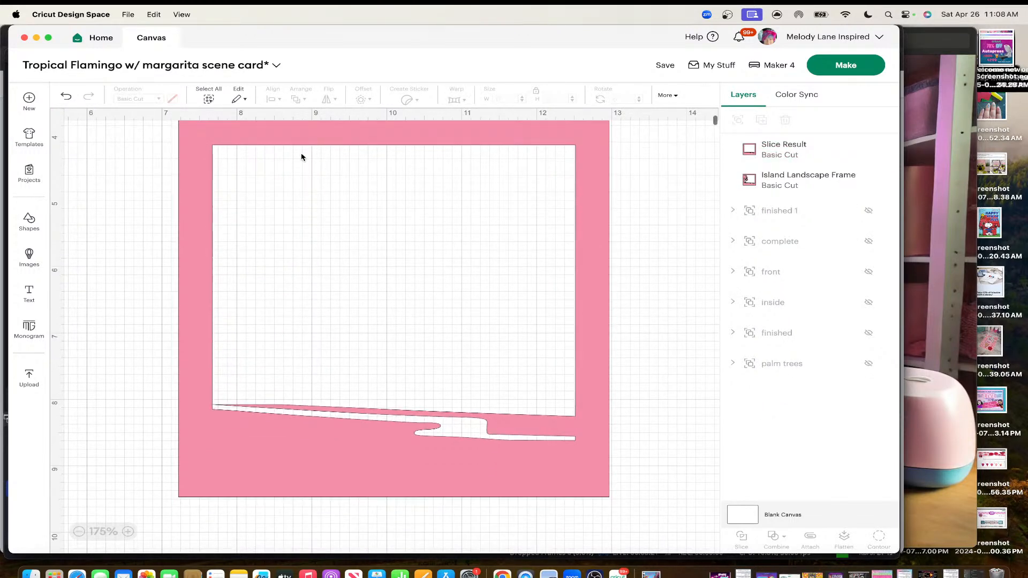
{"action": "scroll", "coordinate": [305, 258], "scroll_direction": "up", "scroll_amount": 1}
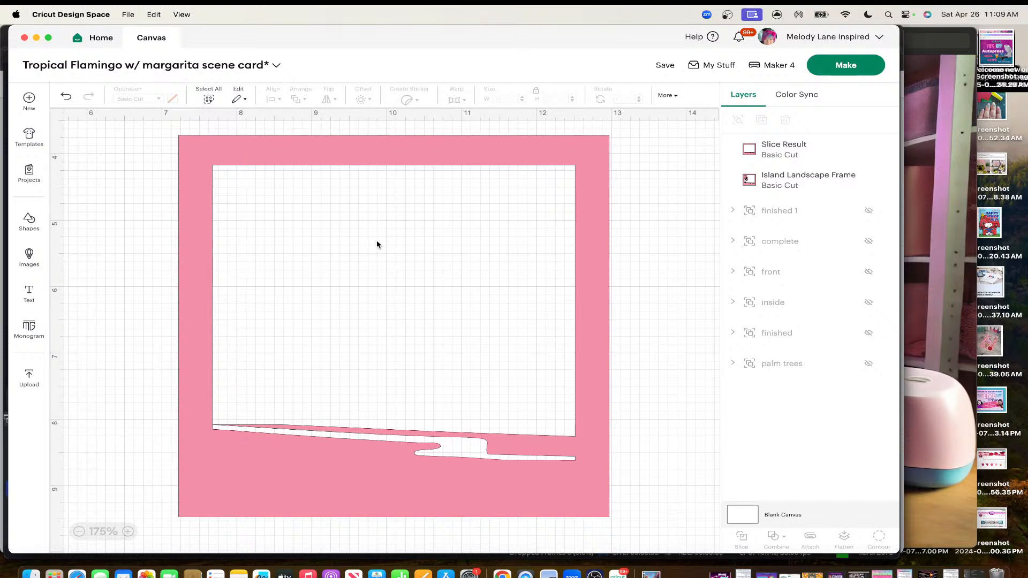
{"action": "scroll", "coordinate": [377, 240], "scroll_direction": "down", "scroll_amount": 2}
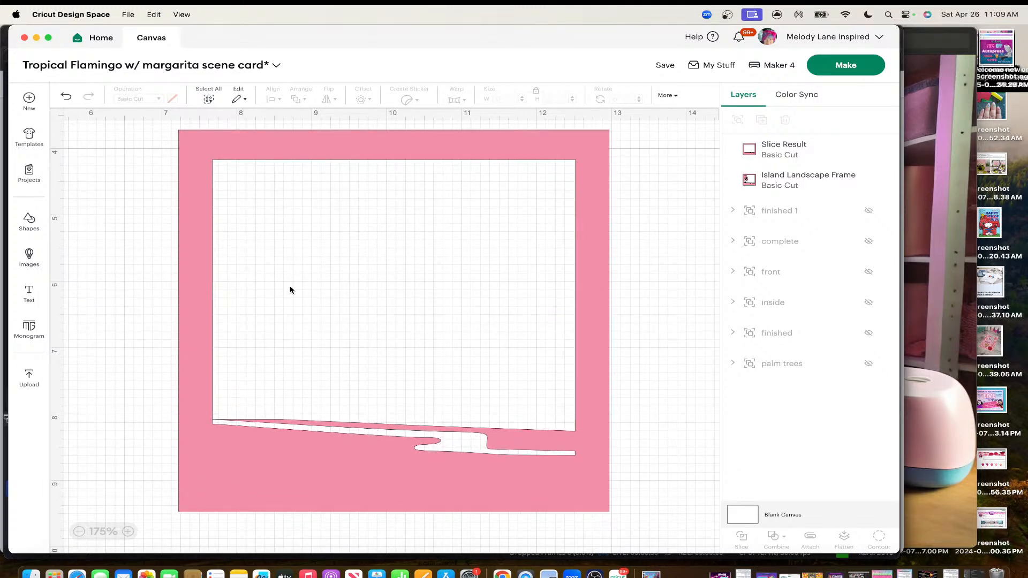
{"action": "left_click", "coordinate": [28, 255]}
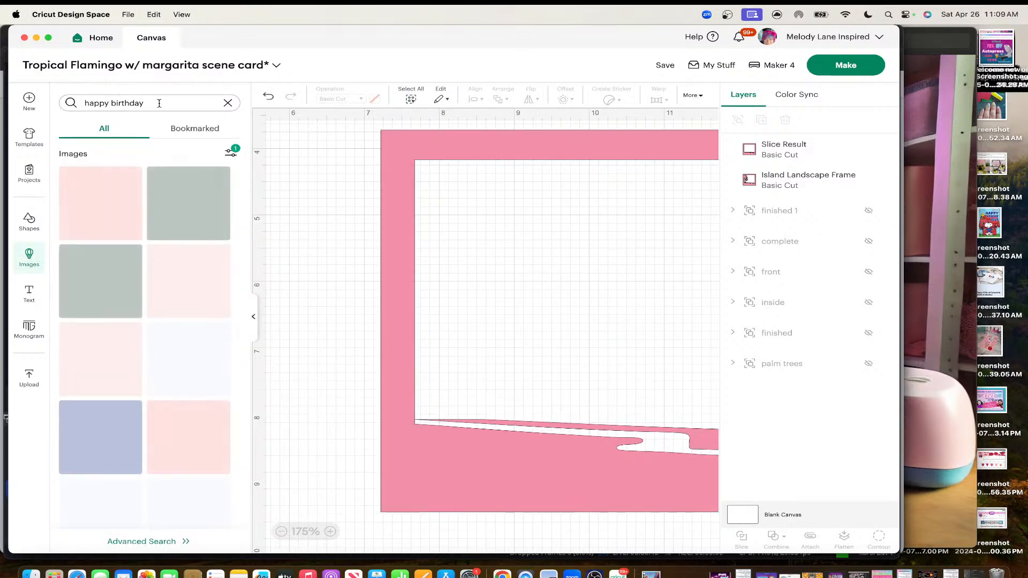
{"action": "left_click", "coordinate": [226, 103]}
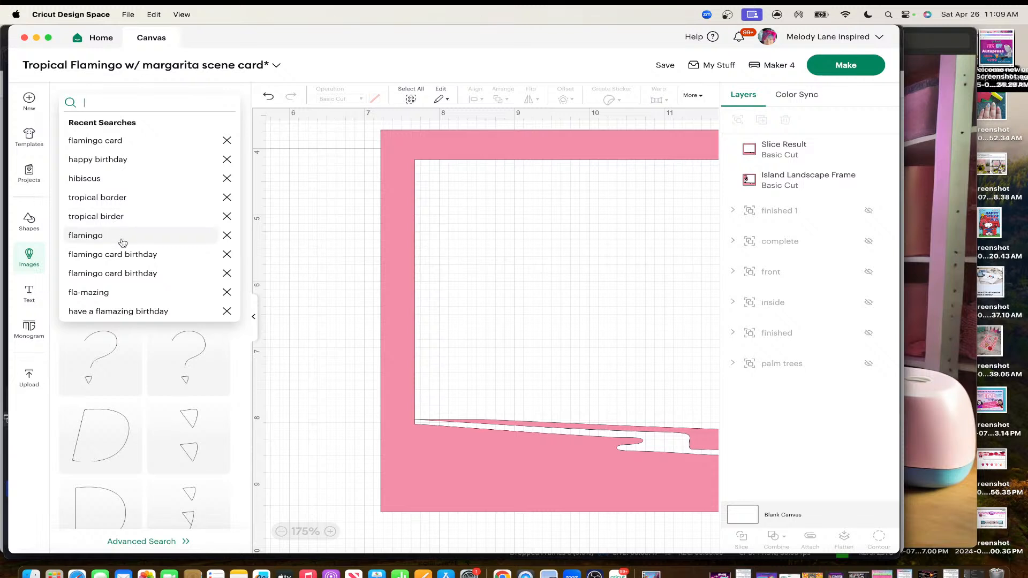
{"action": "type", "text": "palm trees"}
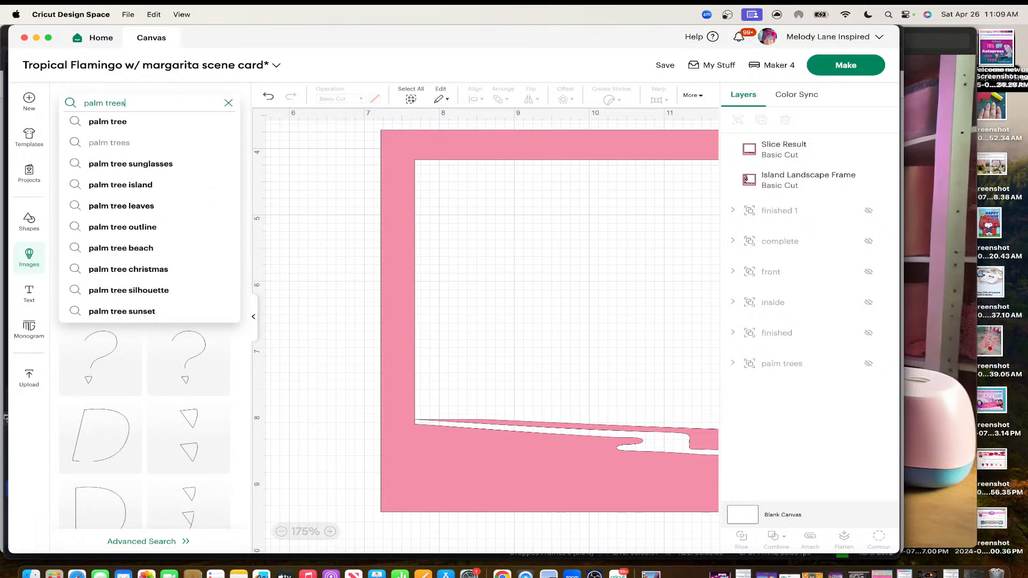
{"action": "key", "text": "Return"}
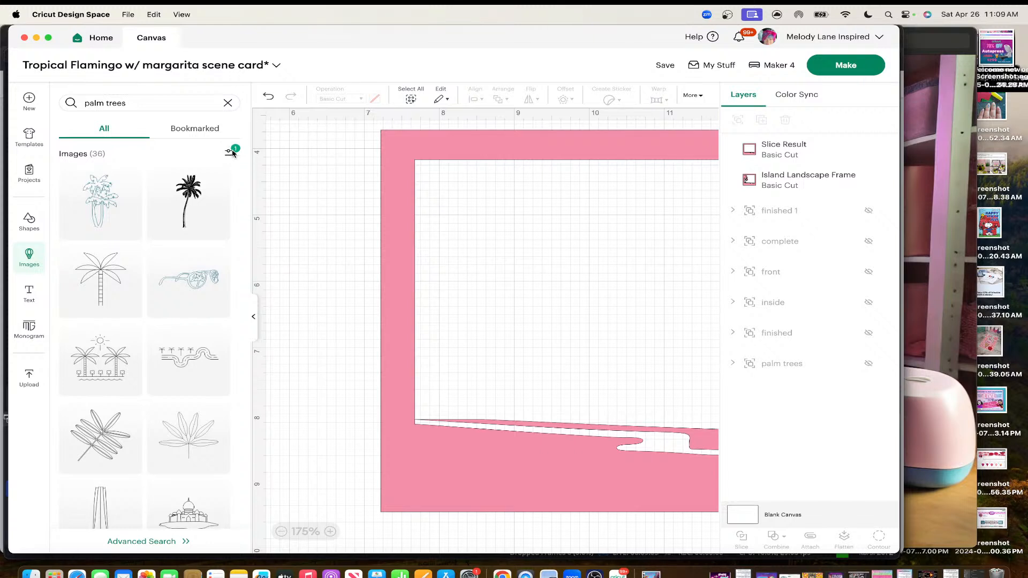
{"action": "left_click", "coordinate": [230, 153]}
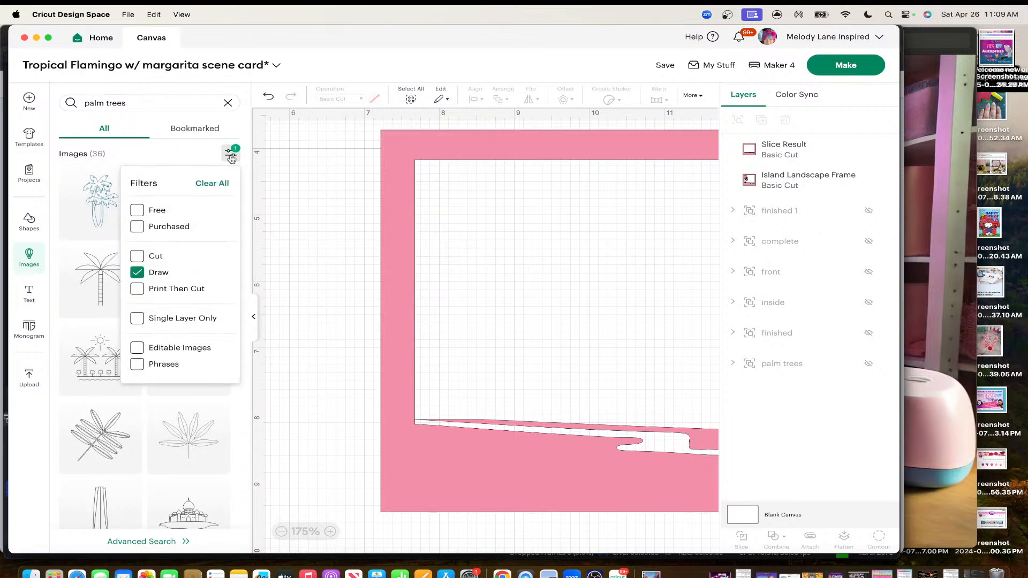
{"action": "left_click", "coordinate": [137, 273]}
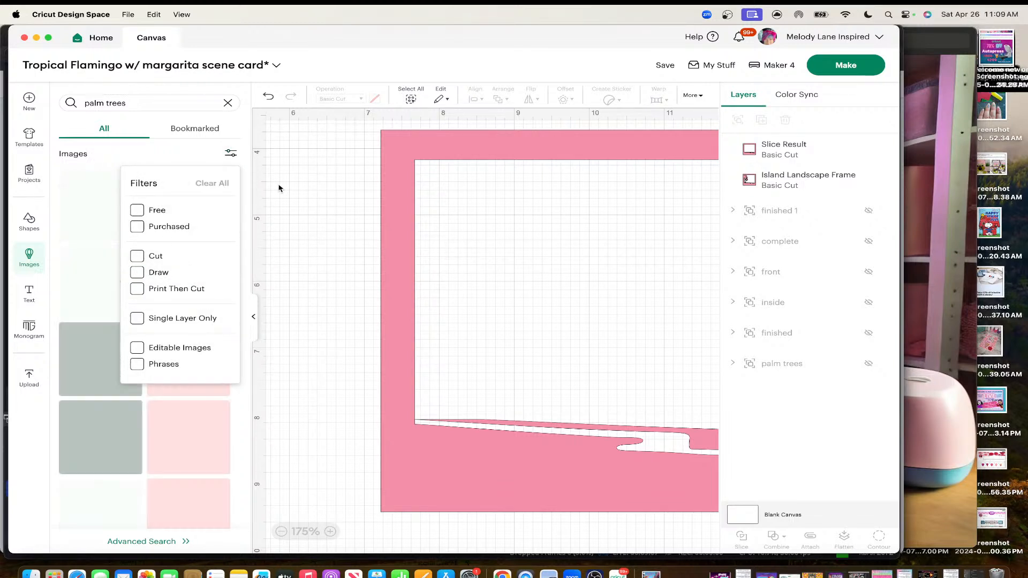
{"action": "left_click", "coordinate": [256, 173]}
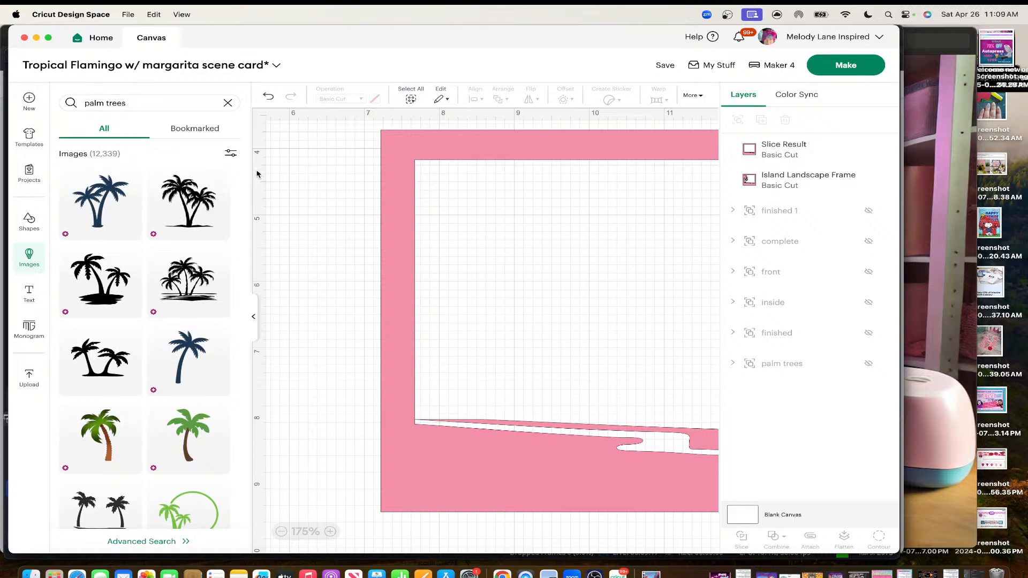
Browse the palm tree image results for trees that would suit the frame opening
{"action": "scroll", "coordinate": [168, 238], "scroll_direction": "down", "scroll_amount": 3}
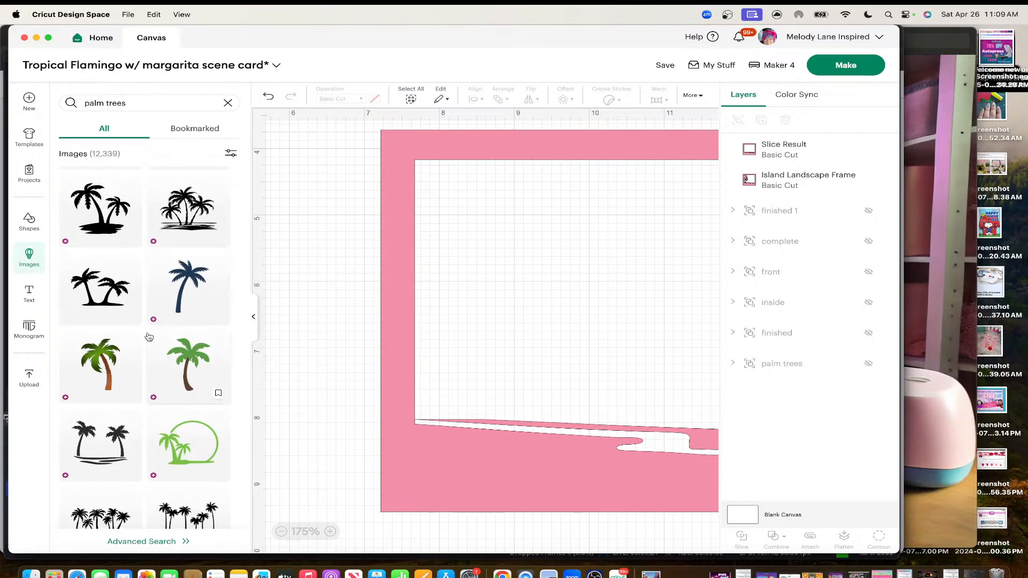
{"action": "scroll", "coordinate": [181, 353], "scroll_direction": "down", "scroll_amount": 4}
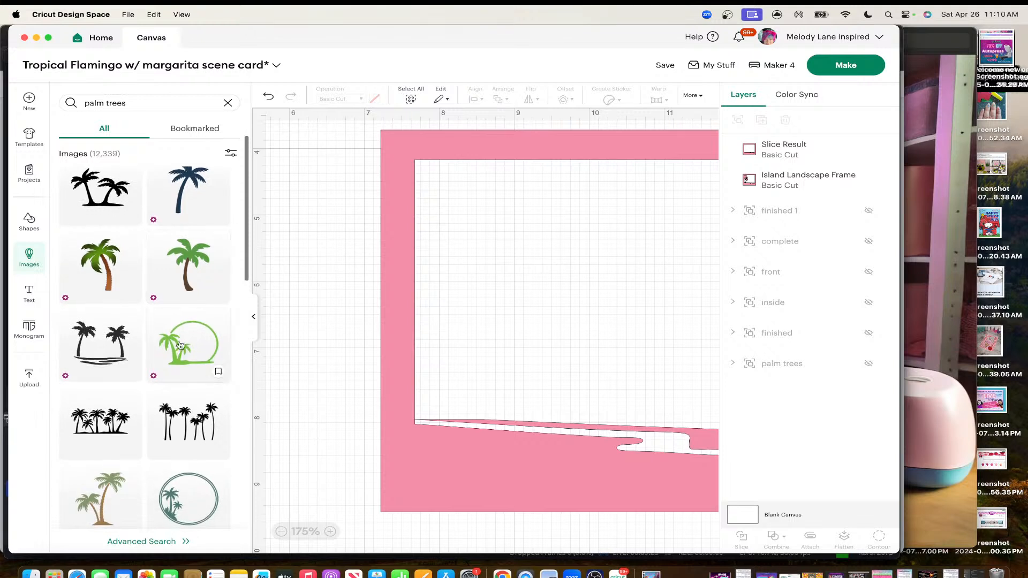
{"action": "scroll", "coordinate": [188, 301], "scroll_direction": "down", "scroll_amount": 4}
{"action": "scroll", "coordinate": [188, 300], "scroll_direction": "down", "scroll_amount": 6}
{"action": "scroll", "coordinate": [188, 300], "scroll_direction": "down", "scroll_amount": 6}
{"action": "scroll", "coordinate": [188, 300], "scroll_direction": "down", "scroll_amount": 6}
{"action": "scroll", "coordinate": [188, 300], "scroll_direction": "down", "scroll_amount": 3}
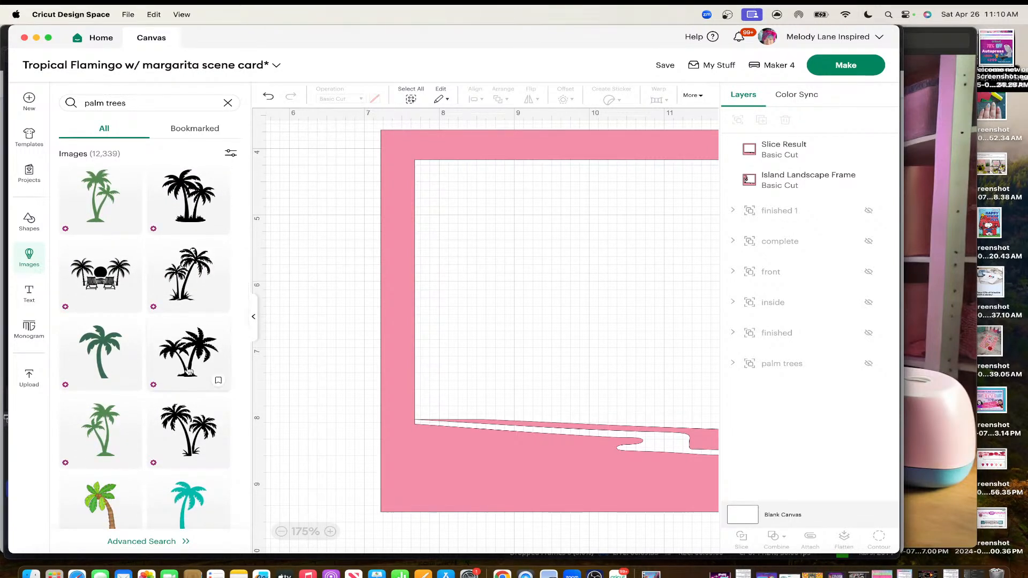
{"action": "scroll", "coordinate": [186, 372], "scroll_direction": "down", "scroll_amount": 2}
{"action": "scroll", "coordinate": [184, 357], "scroll_direction": "down", "scroll_amount": 5}
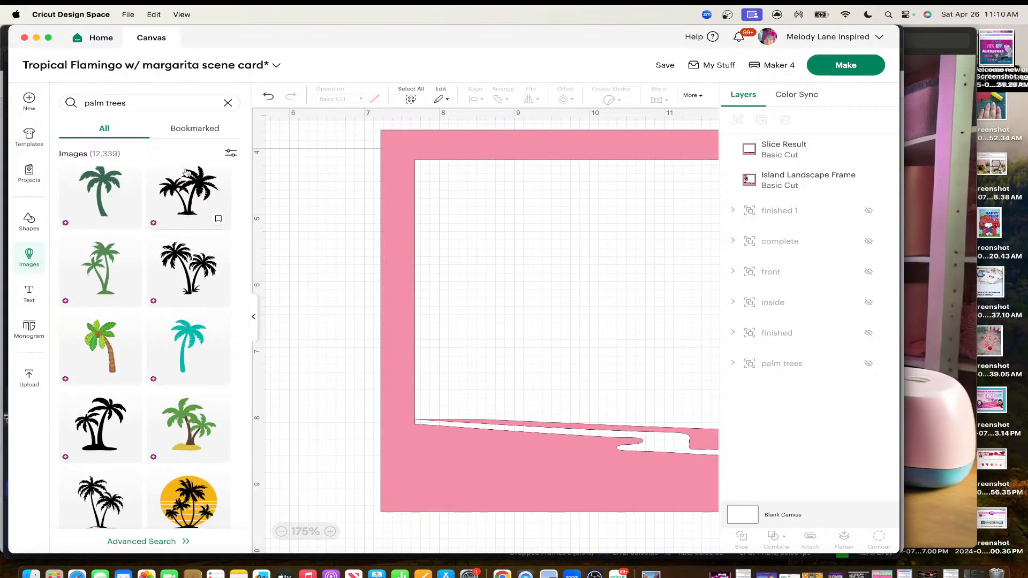
Insert the single green palm tree from the bookmarked images and shift it slightly right over the frame's left side
{"action": "left_click", "coordinate": [195, 129]}
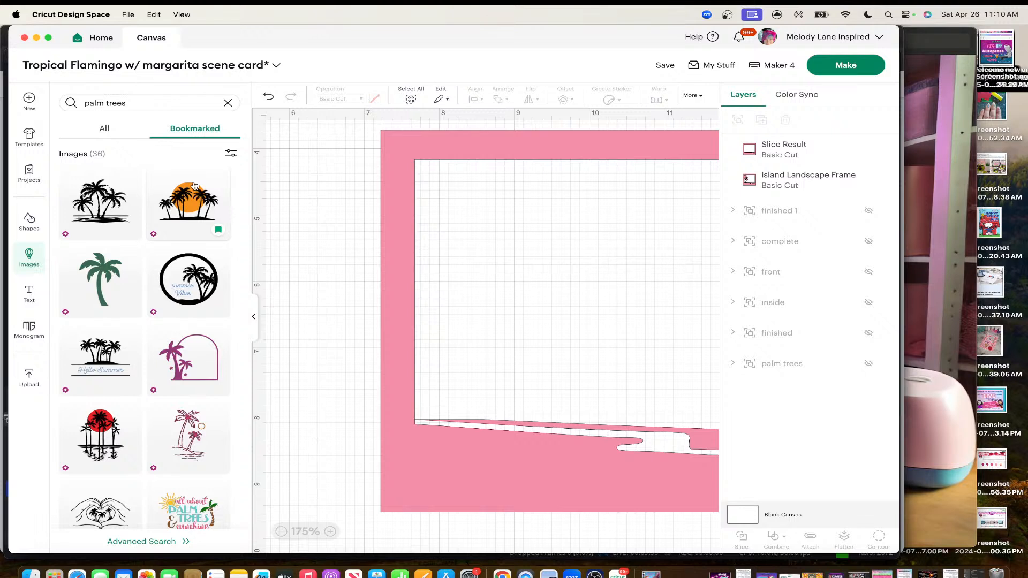
{"action": "scroll", "coordinate": [118, 224], "scroll_direction": "down", "scroll_amount": 2}
{"action": "left_click", "coordinate": [118, 224]}
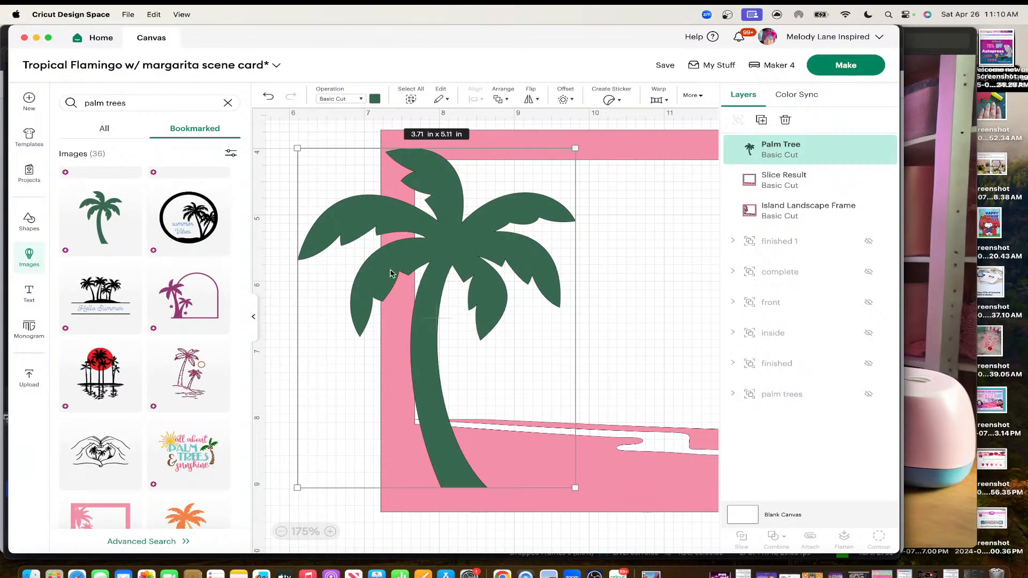
{"action": "left_click_drag", "start_coordinate": [388, 273], "coordinate": [414, 275]}
Insert the single black straight-trunk palm tree from the bookmarked images and place it to the right of the green palm
{"action": "scroll", "coordinate": [142, 314], "scroll_direction": "down", "scroll_amount": 10}
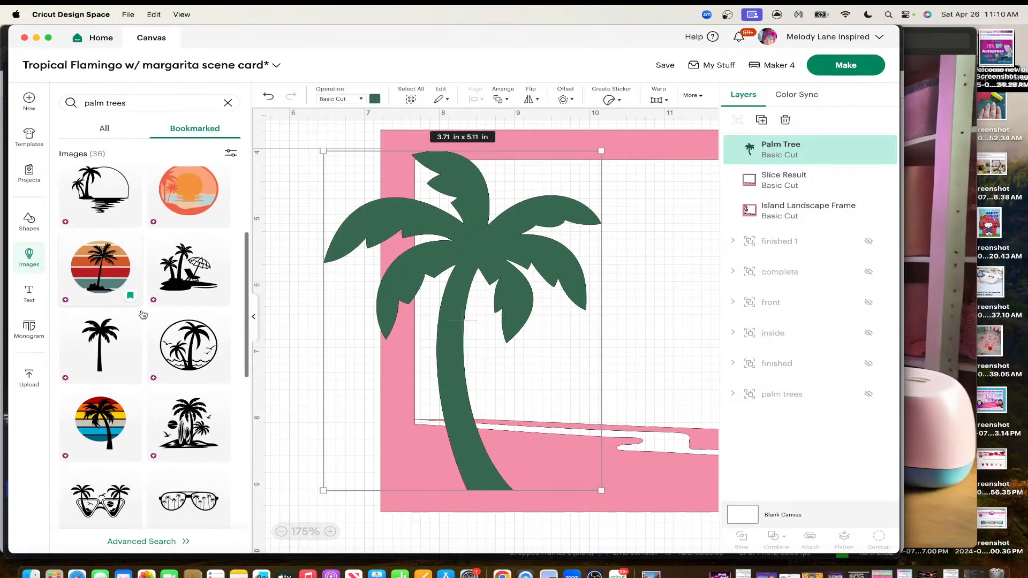
{"action": "scroll", "coordinate": [143, 315], "scroll_direction": "down", "scroll_amount": 1}
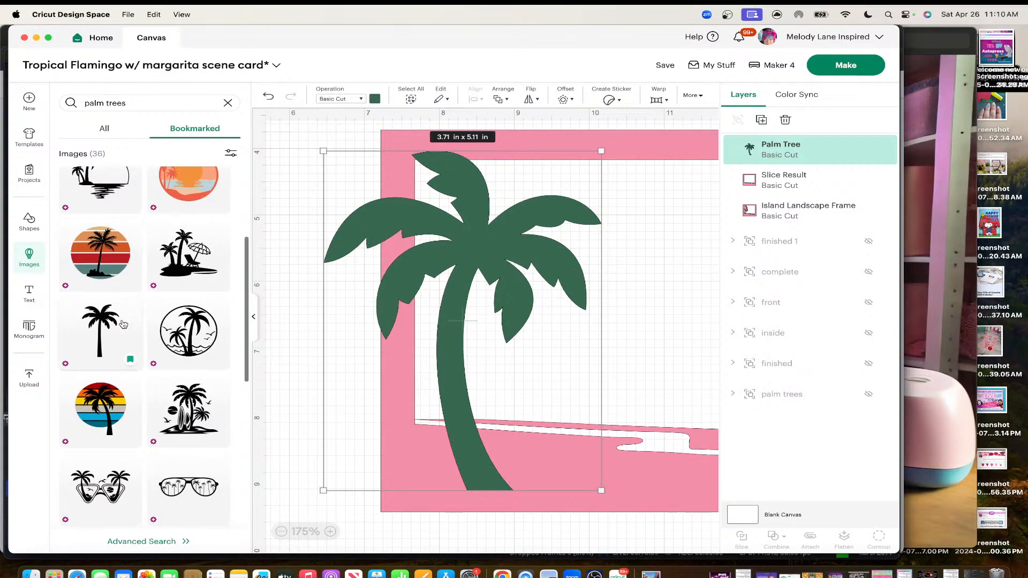
{"action": "left_click", "coordinate": [99, 324]}
{"action": "left_click_drag", "start_coordinate": [457, 240], "coordinate": [662, 255]}
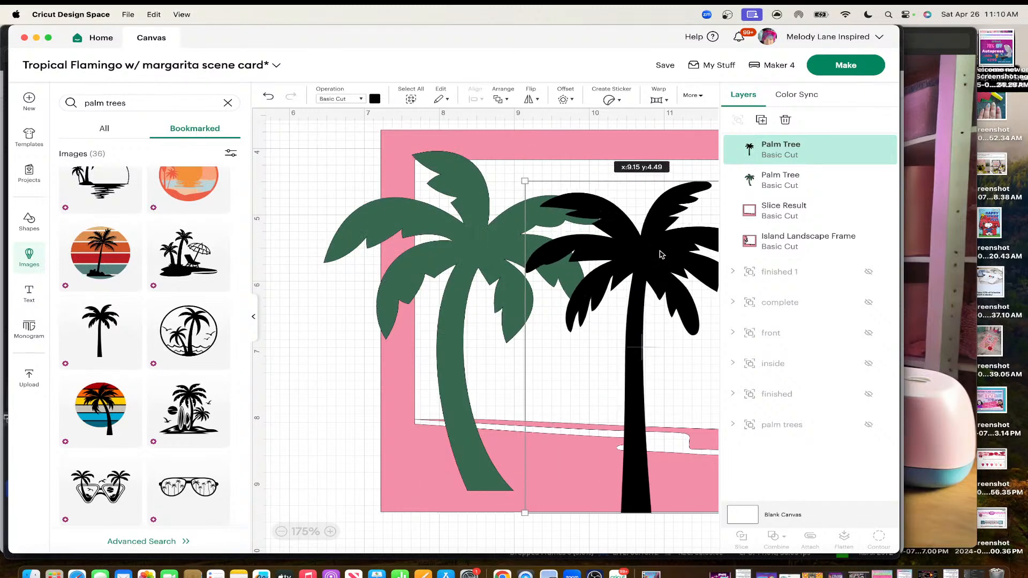
Resize the green palm tree to about 2.34 by 4.01 in and stand it on the shoreline at the opening's left edge
{"action": "left_click", "coordinate": [252, 320]}
{"action": "left_click", "coordinate": [205, 259]}
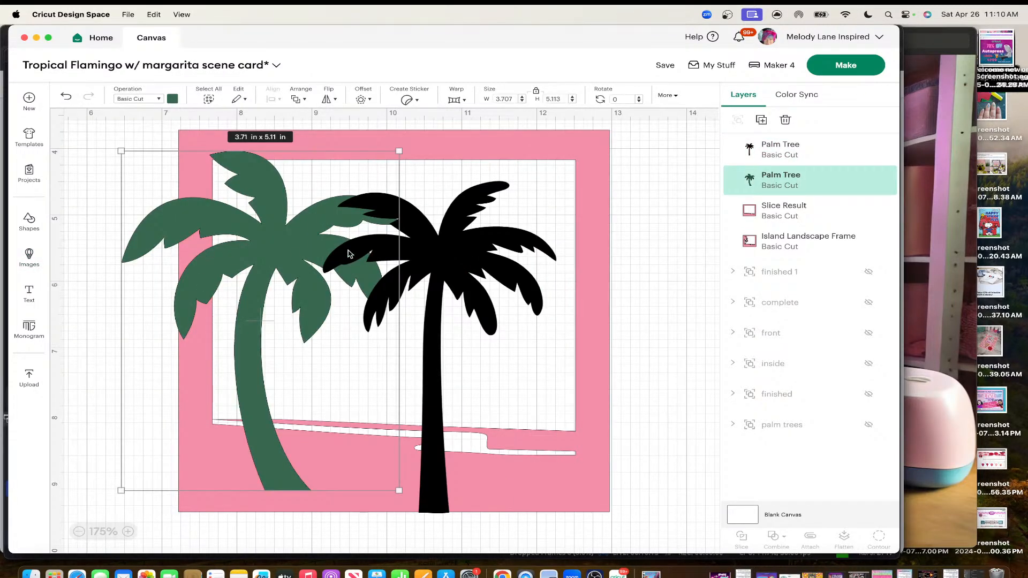
{"action": "left_click_drag", "start_coordinate": [398, 150], "coordinate": [282, 275]}
{"action": "left_click_drag", "start_coordinate": [233, 333], "coordinate": [285, 213]}
{"action": "left_click_drag", "start_coordinate": [281, 370], "coordinate": [279, 420]}
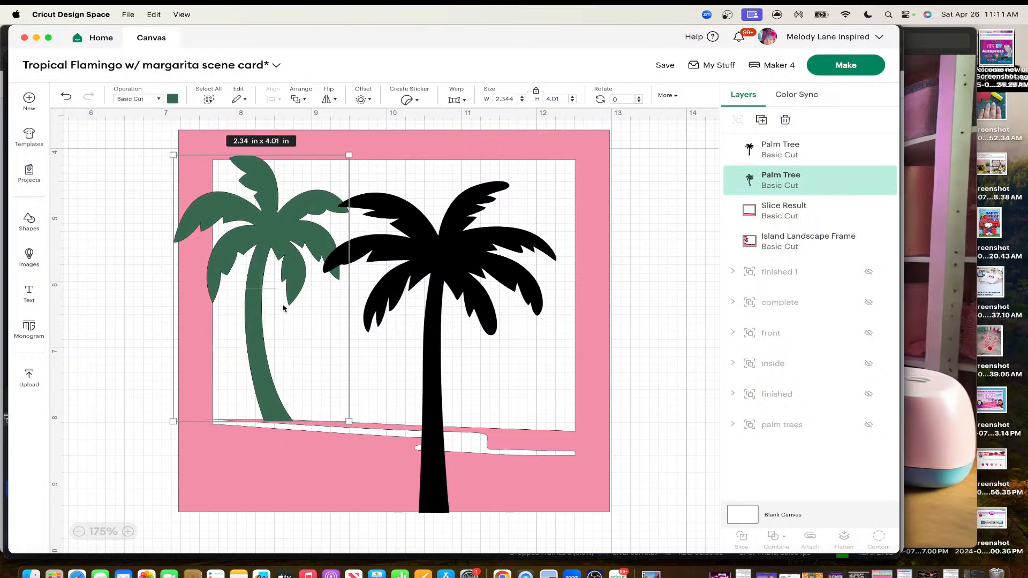
{"action": "left_click_drag", "start_coordinate": [299, 225], "coordinate": [264, 235]}
Shrink the black palm tree and move it beside the green palm's trunk, nudging the green palm slightly left
{"action": "left_click", "coordinate": [440, 259]}
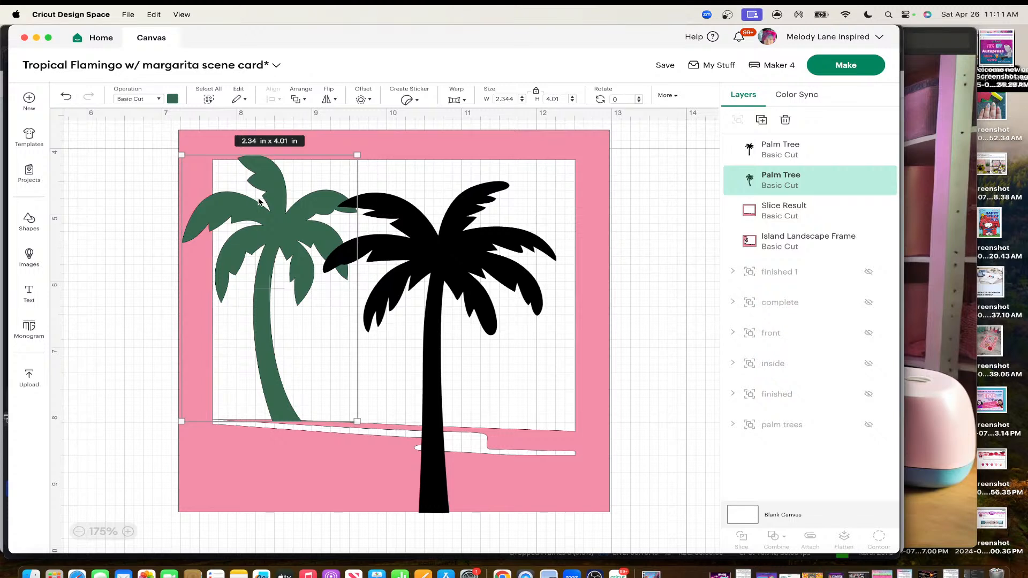
{"action": "left_click", "coordinate": [446, 246]}
{"action": "left_click_drag", "start_coordinate": [549, 178], "coordinate": [427, 363]}
{"action": "left_click_drag", "start_coordinate": [386, 398], "coordinate": [348, 320]}
{"action": "left_click_drag", "start_coordinate": [395, 276], "coordinate": [376, 296]}
{"action": "left_click_drag", "start_coordinate": [282, 232], "coordinate": [278, 229]}
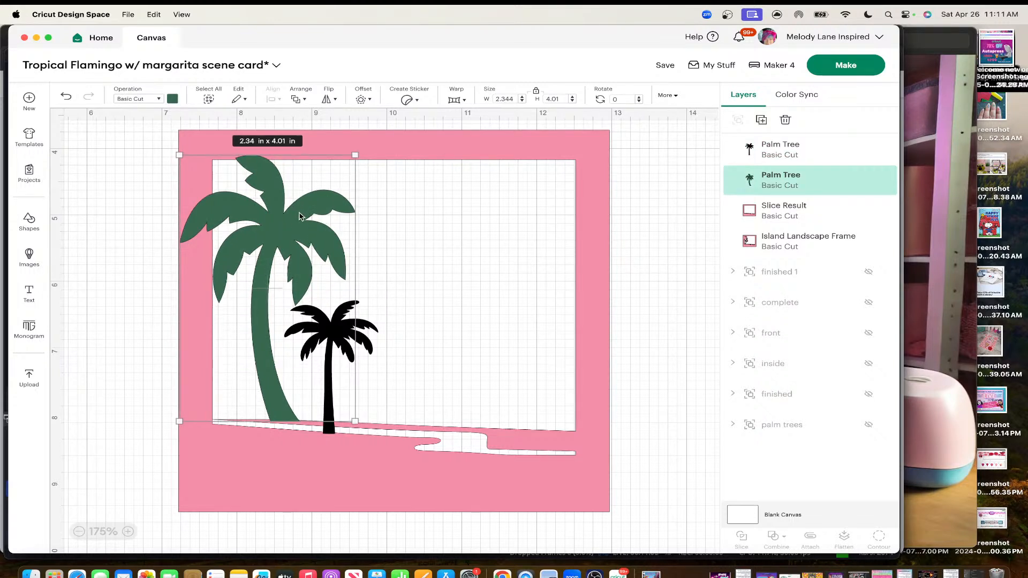
Reduce the black palm tree to about 1.12 by 1.8 in and rest its trunk on the shoreline beside the green palm
{"action": "left_click", "coordinate": [412, 331]}
{"action": "left_click", "coordinate": [345, 328]}
{"action": "left_click_drag", "start_coordinate": [345, 328], "coordinate": [344, 328]}
{"action": "left_click_drag", "start_coordinate": [373, 430], "coordinate": [360, 416]}
{"action": "left_click_drag", "start_coordinate": [329, 359], "coordinate": [329, 366]}
{"action": "left_click", "coordinate": [444, 393]}
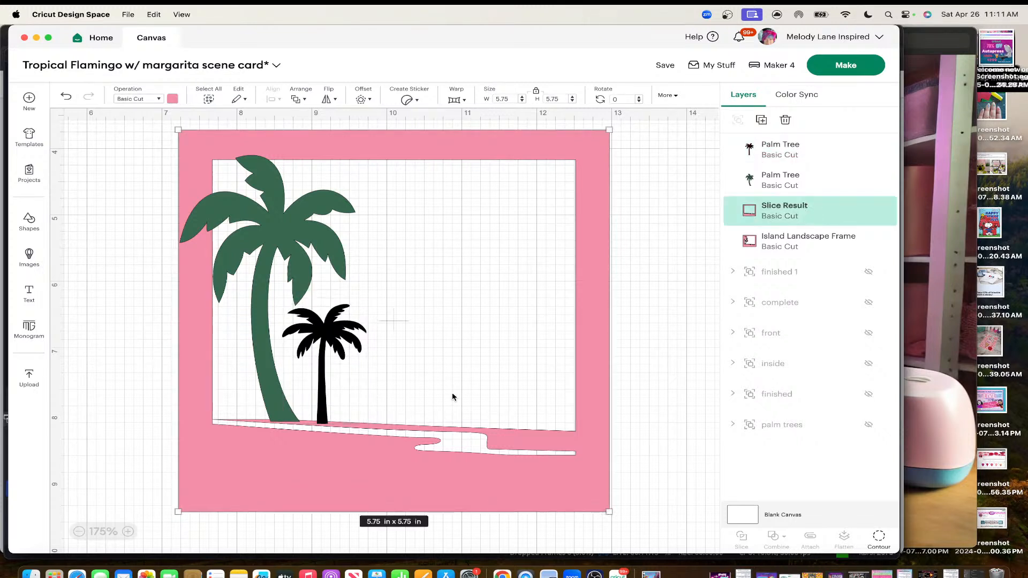
{"action": "left_click", "coordinate": [289, 238]}
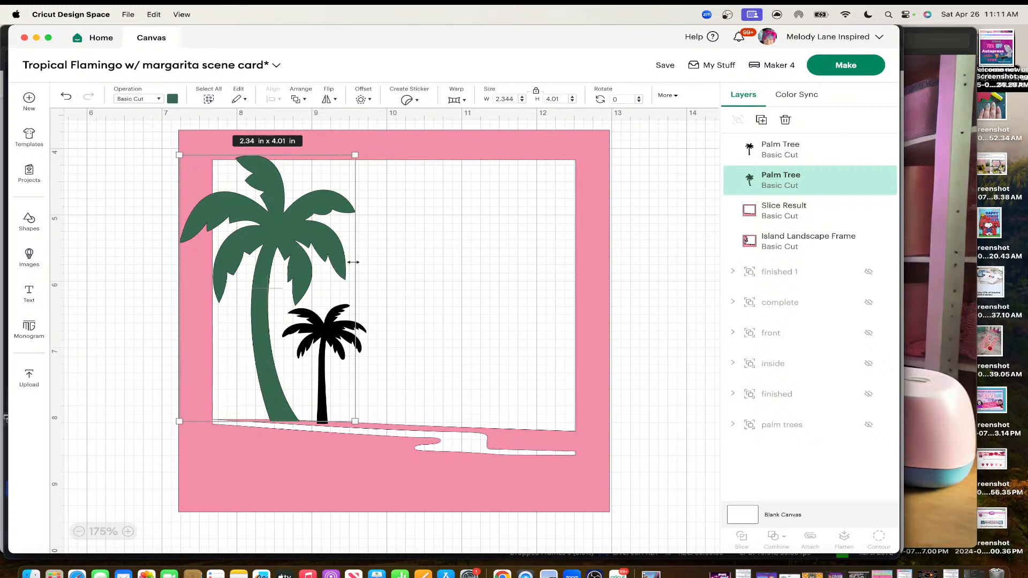
{"action": "left_click", "coordinate": [395, 350]}
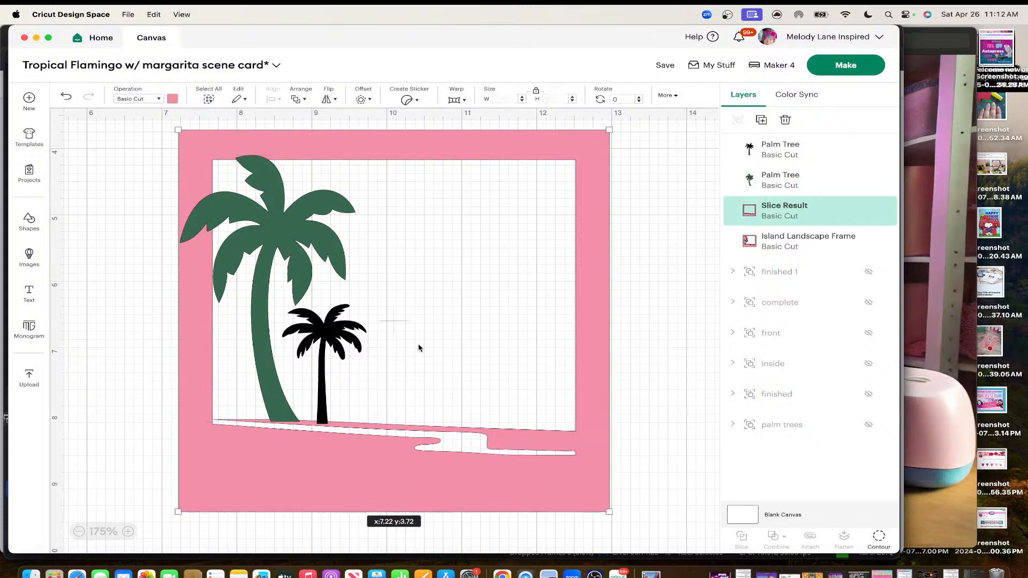
{"action": "left_click", "coordinate": [336, 341]}
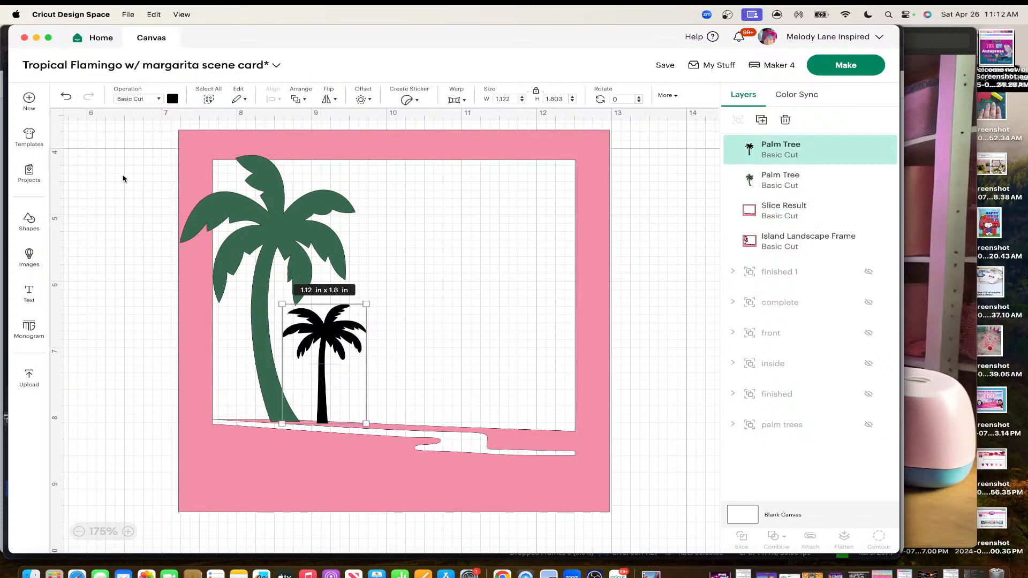
Search the bookmarked images for "flamingo"
{"action": "left_click", "coordinate": [29, 256]}
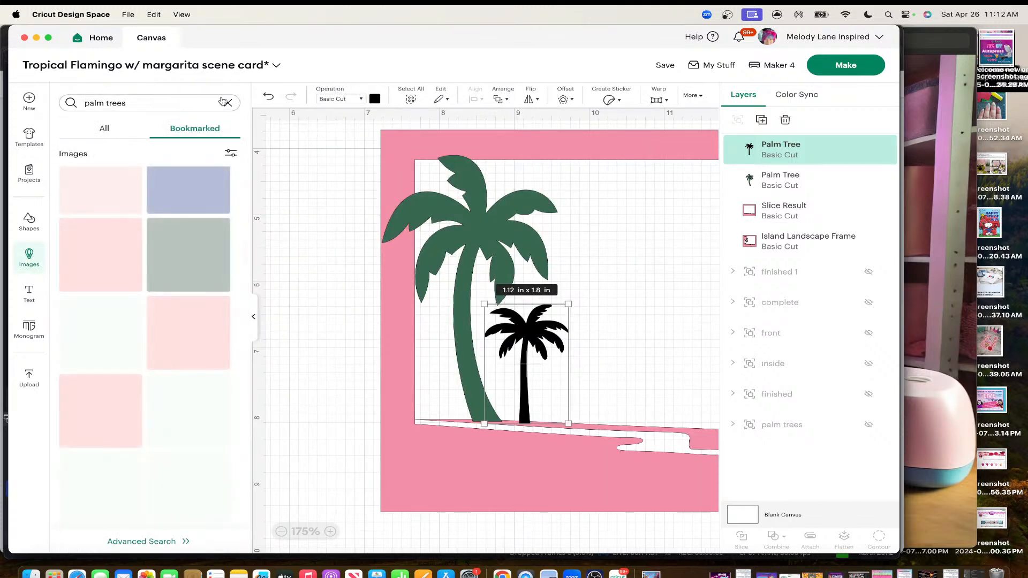
{"action": "left_click", "coordinate": [227, 103]}
{"action": "type", "text": "flamingo"}
{"action": "key", "text": "Return"}
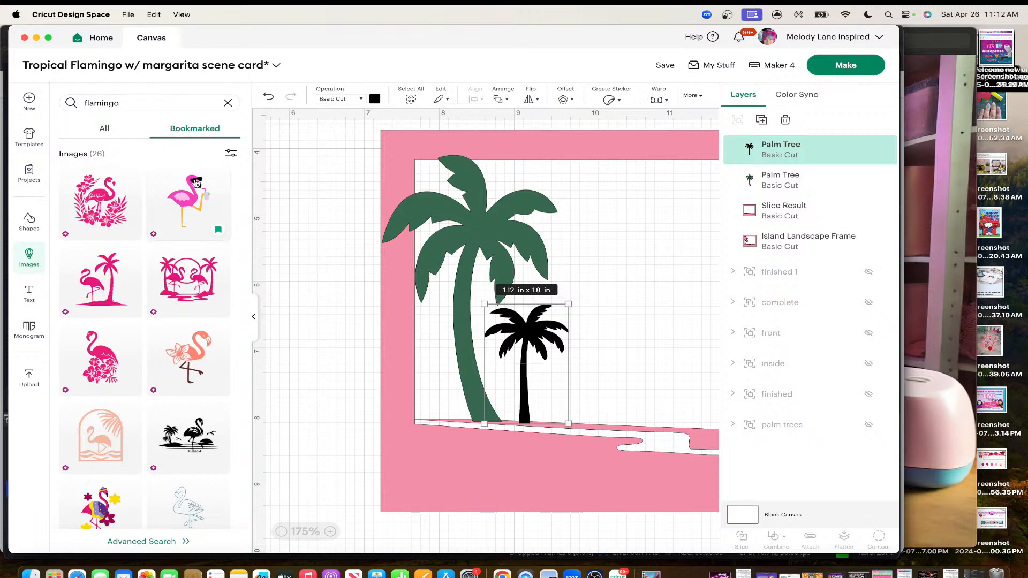
Look through the bookmarked flamingo images for one that suits the palm tree scene
{"action": "scroll", "coordinate": [181, 232], "scroll_direction": "down", "scroll_amount": 2}
{"action": "scroll", "coordinate": [154, 314], "scroll_direction": "up", "scroll_amount": 1}
{"action": "scroll", "coordinate": [154, 314], "scroll_direction": "up", "scroll_amount": 1}
{"action": "scroll", "coordinate": [197, 308], "scroll_direction": "down", "scroll_amount": 2}
{"action": "scroll", "coordinate": [194, 302], "scroll_direction": "down", "scroll_amount": 3}
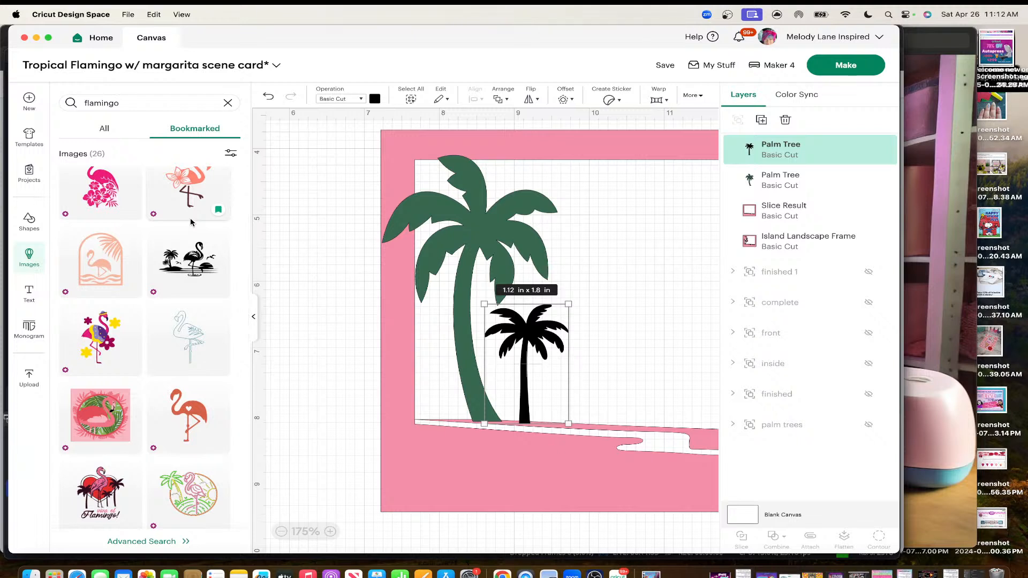
{"action": "scroll", "coordinate": [191, 214], "scroll_direction": "up", "scroll_amount": 1}
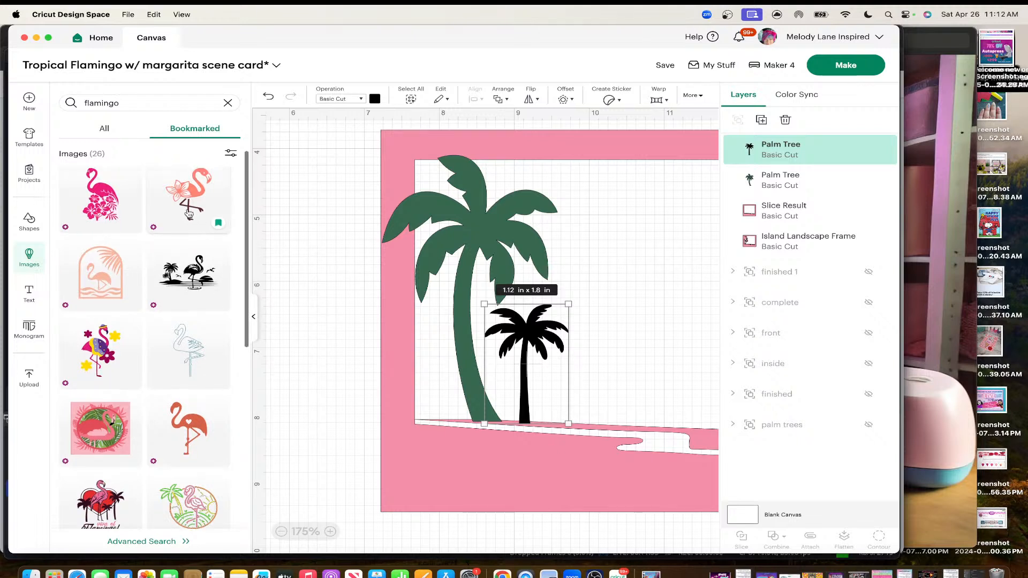
{"action": "scroll", "coordinate": [198, 214], "scroll_direction": "up", "scroll_amount": 5}
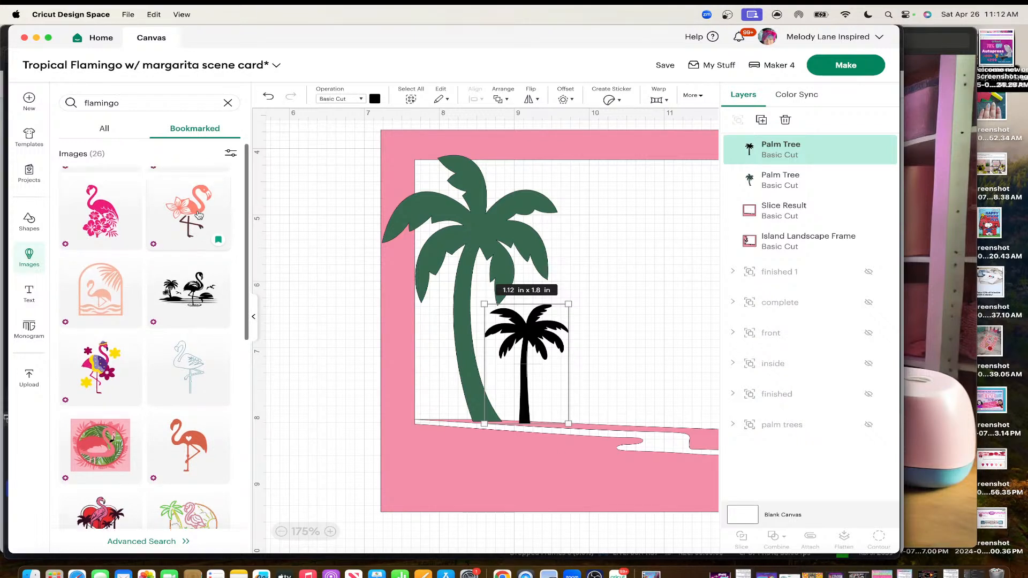
{"action": "scroll", "coordinate": [198, 214], "scroll_direction": "down", "scroll_amount": 2}
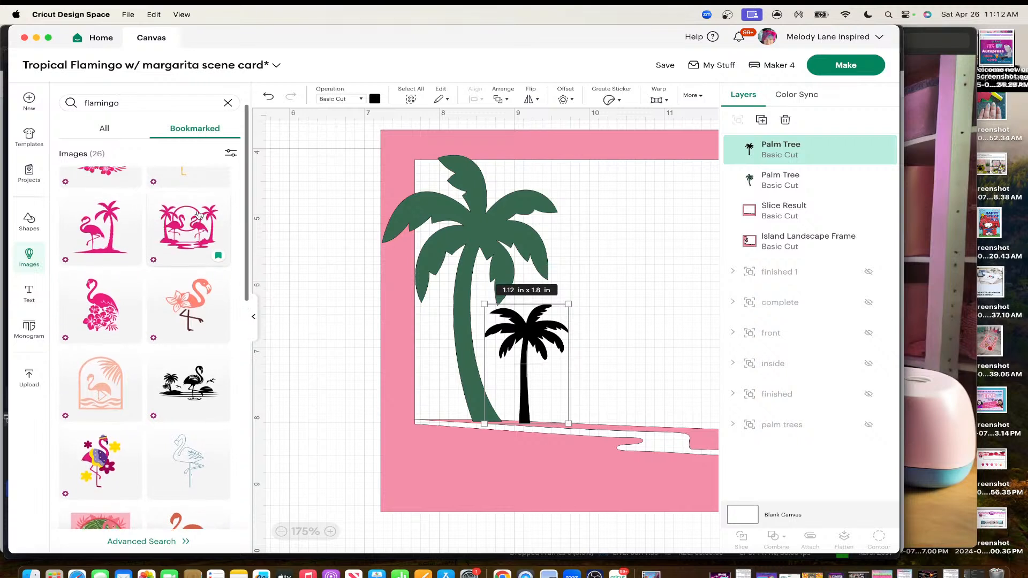
{"action": "scroll", "coordinate": [198, 214], "scroll_direction": "up", "scroll_amount": 6}
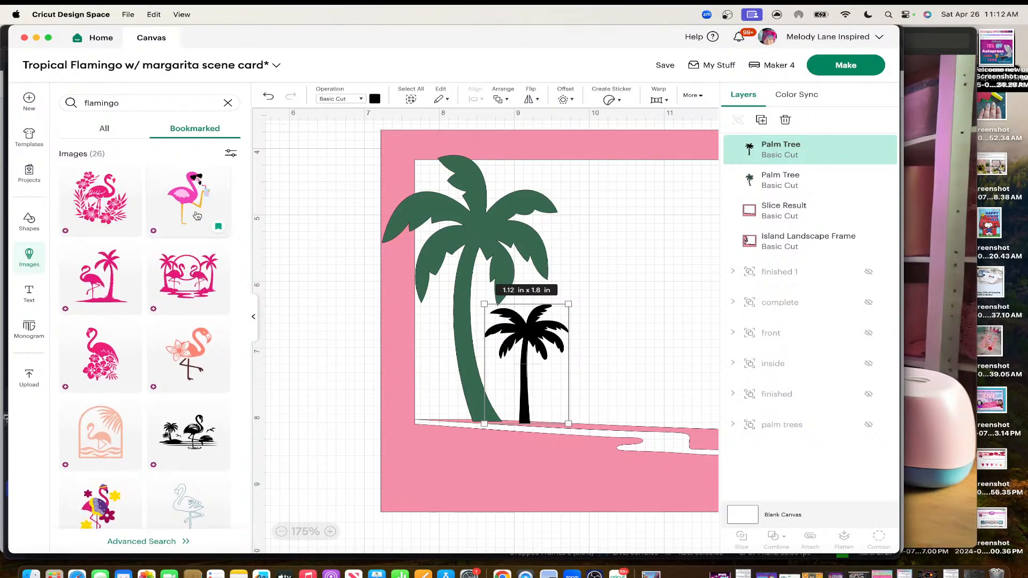
{"action": "scroll", "coordinate": [197, 215], "scroll_direction": "down", "scroll_amount": 12}
{"action": "scroll", "coordinate": [197, 215], "scroll_direction": "down", "scroll_amount": 9}
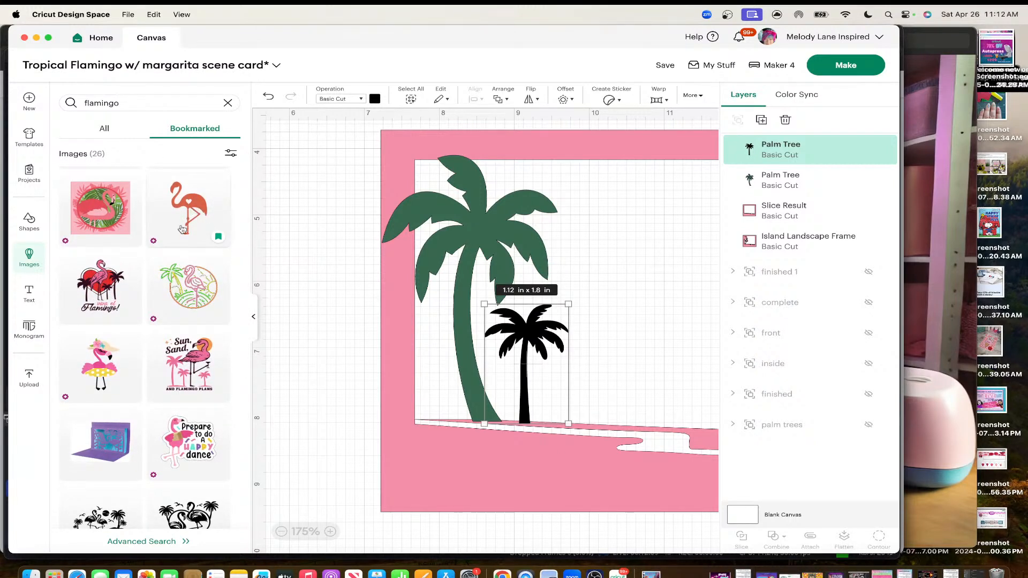
{"action": "scroll", "coordinate": [179, 236], "scroll_direction": "down", "scroll_amount": 12}
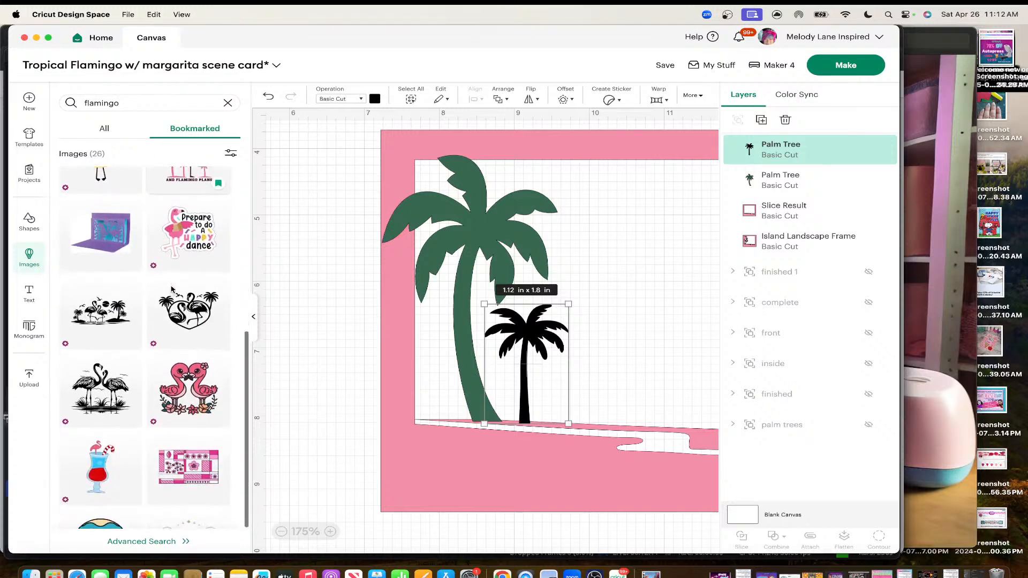
{"action": "scroll", "coordinate": [172, 290], "scroll_direction": "down", "scroll_amount": 10}
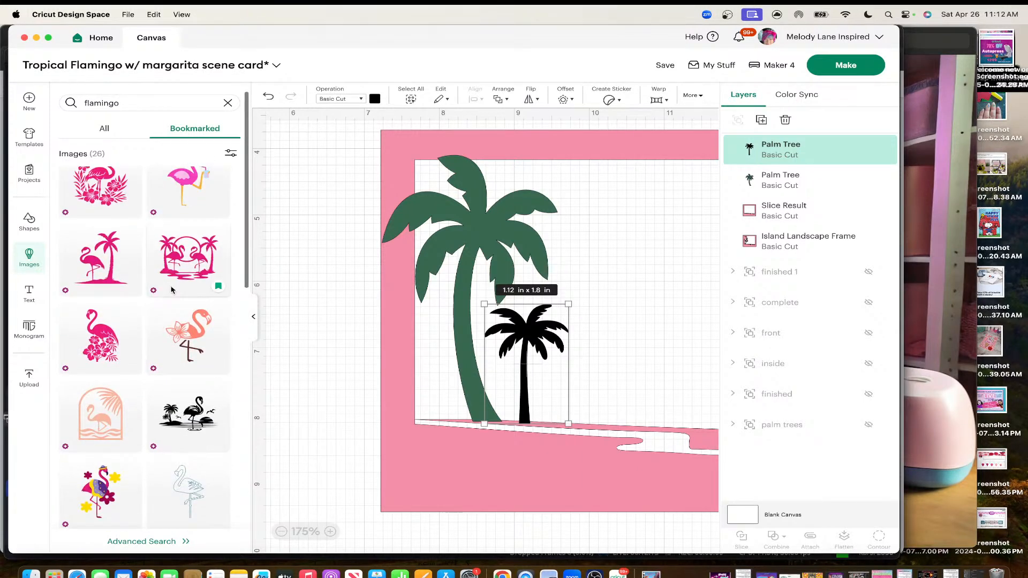
Insert the coral flamingo with the flower tail, shrink it to about 3.01 by 3.91 in, and stand it beside the palm trees
{"action": "left_click", "coordinate": [189, 344]}
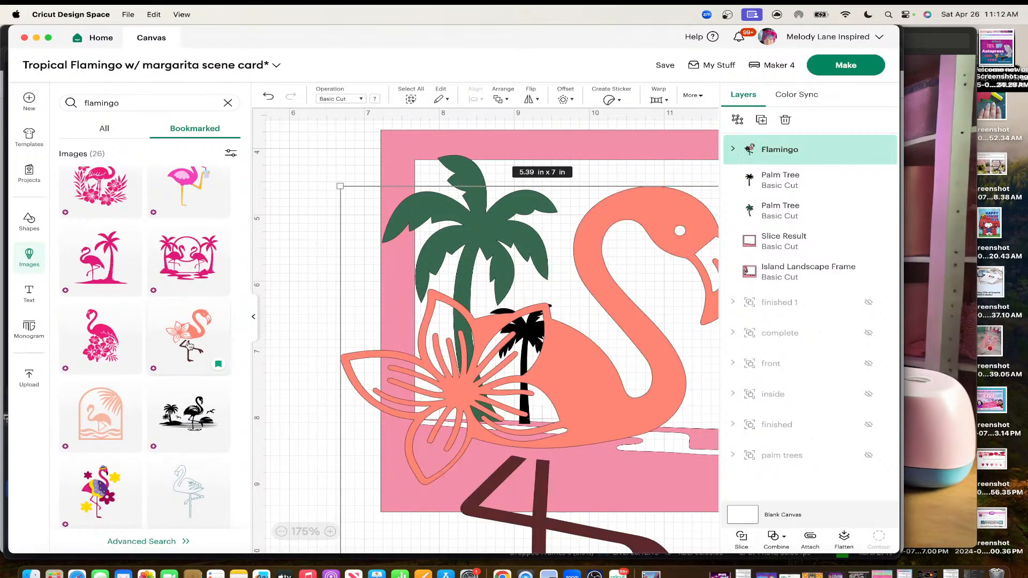
{"action": "left_click", "coordinate": [252, 319]}
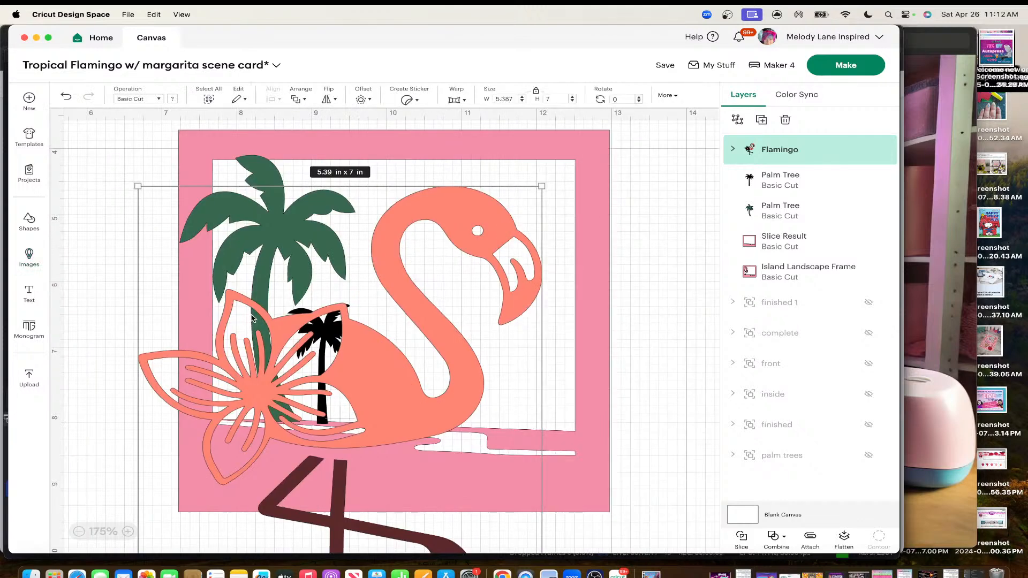
{"action": "left_click_drag", "start_coordinate": [404, 365], "coordinate": [469, 318]}
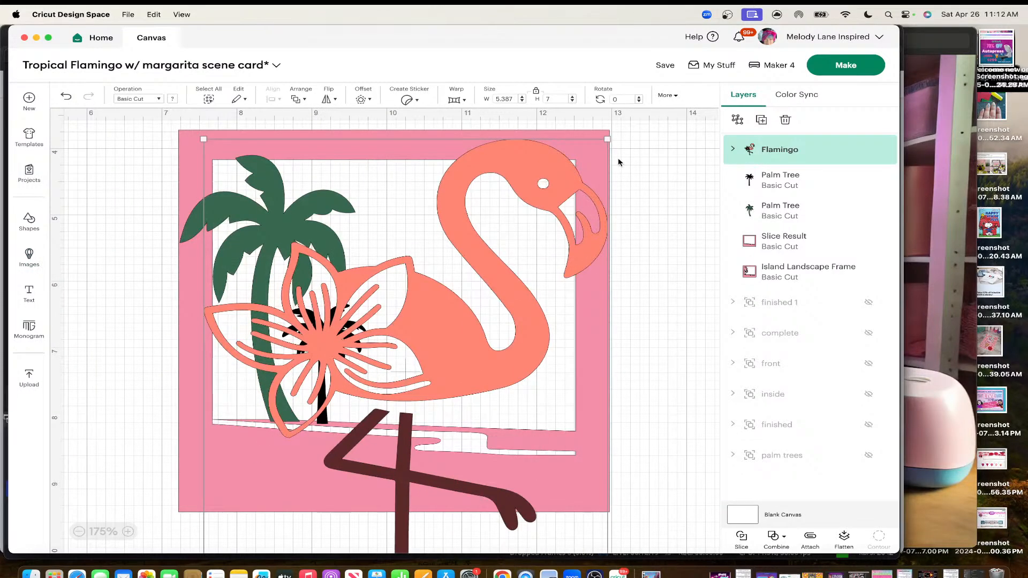
{"action": "left_click_drag", "start_coordinate": [606, 141], "coordinate": [429, 344]}
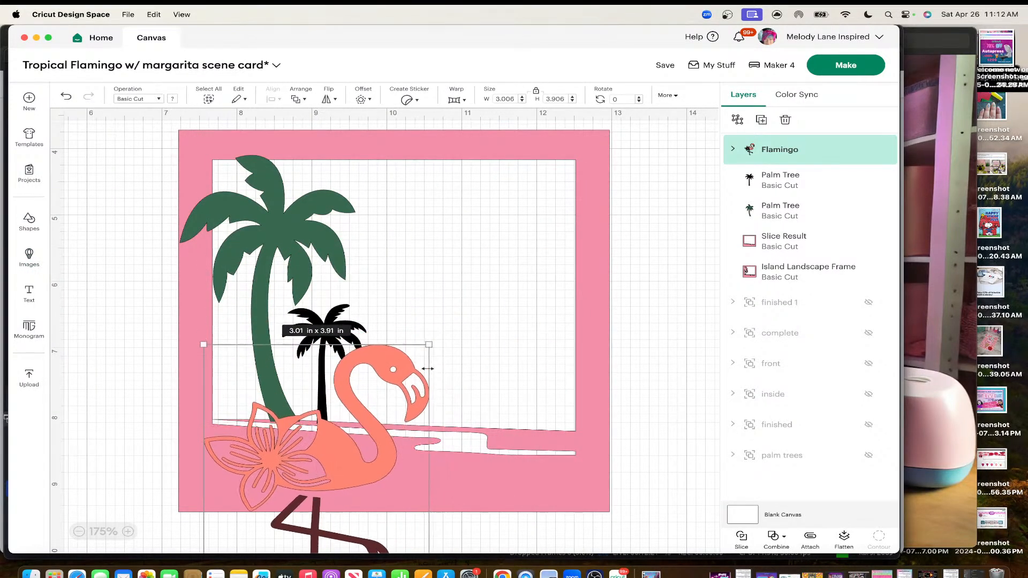
{"action": "left_click_drag", "start_coordinate": [343, 444], "coordinate": [476, 295]}
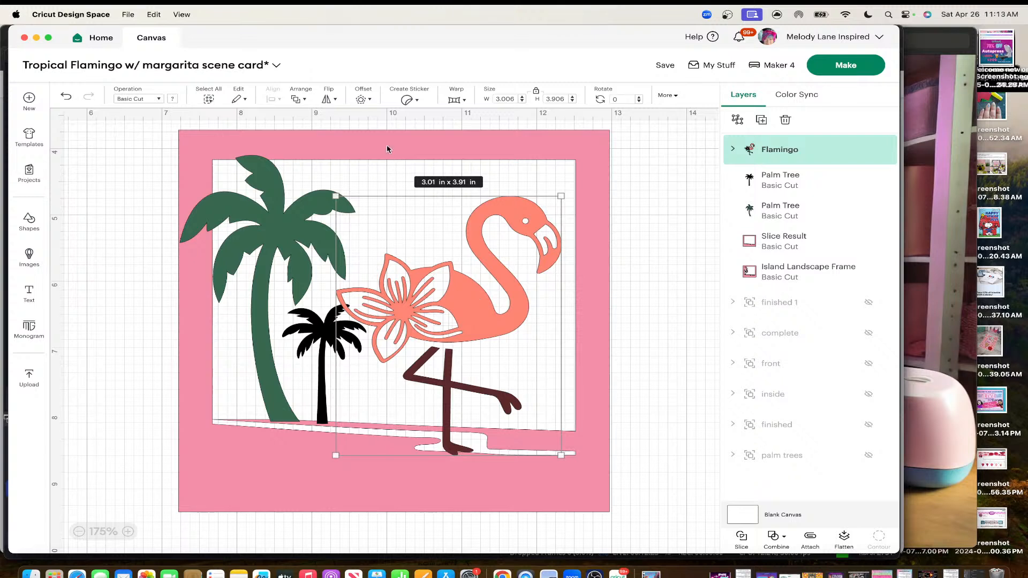
Flip the flamingo horizontally and resize it to about 2.45 by 3.56 in, with its foot on the shoreline facing the palms
{"action": "left_click", "coordinate": [327, 95]}
{"action": "left_click", "coordinate": [359, 123]}
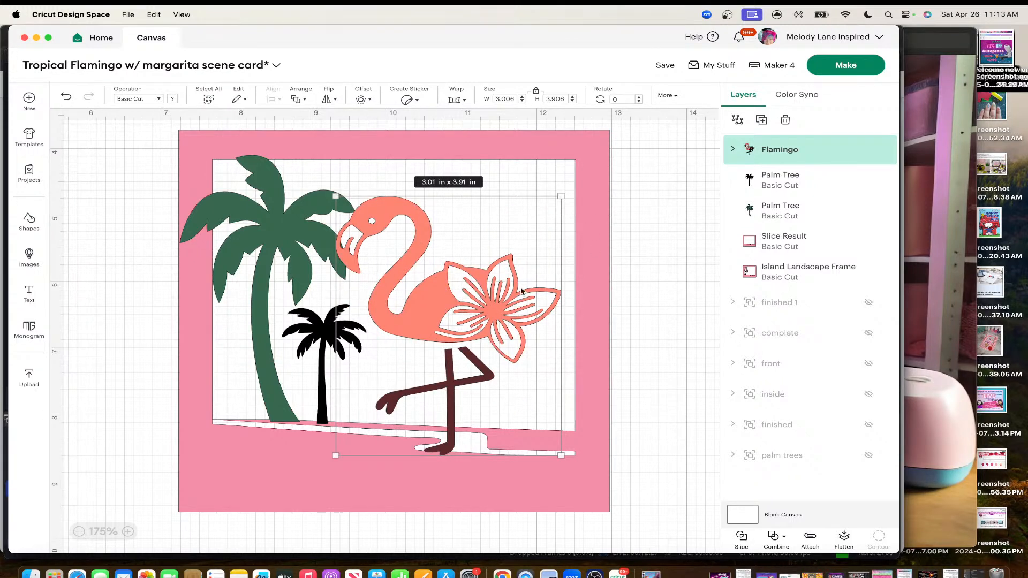
{"action": "left_click_drag", "start_coordinate": [559, 201], "coordinate": [518, 249]}
{"action": "left_click_drag", "start_coordinate": [445, 293], "coordinate": [476, 276]}
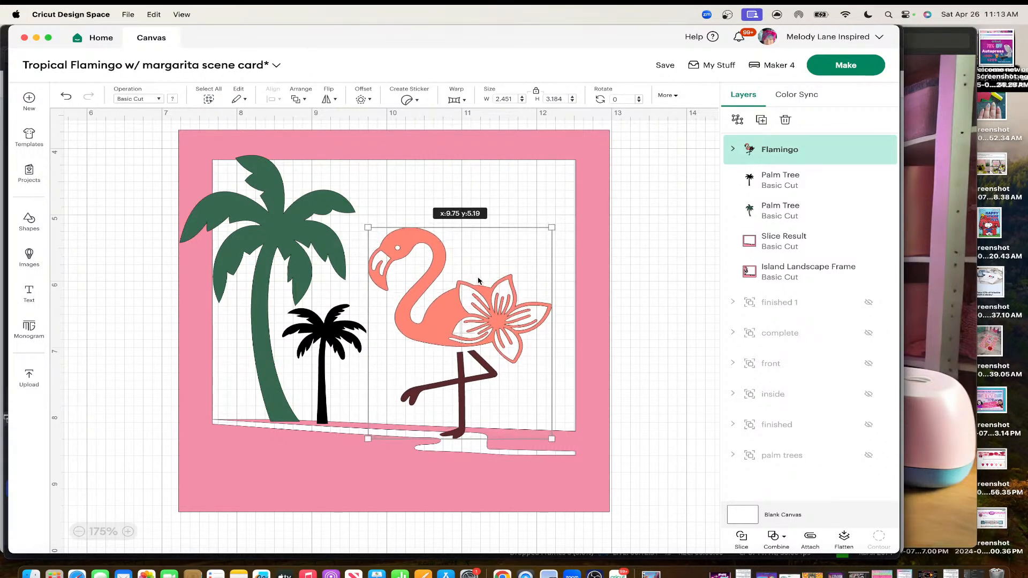
{"action": "left_click_drag", "start_coordinate": [398, 226], "coordinate": [400, 200]}
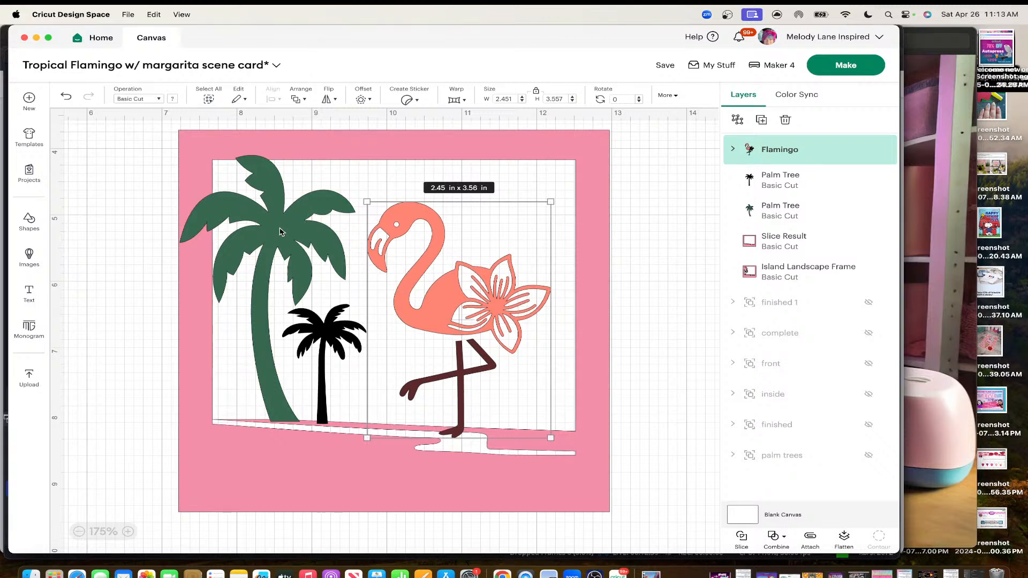
Rotate the black palm tree very slightly and move the flamingo out of the frame to its right
{"action": "left_click", "coordinate": [335, 345]}
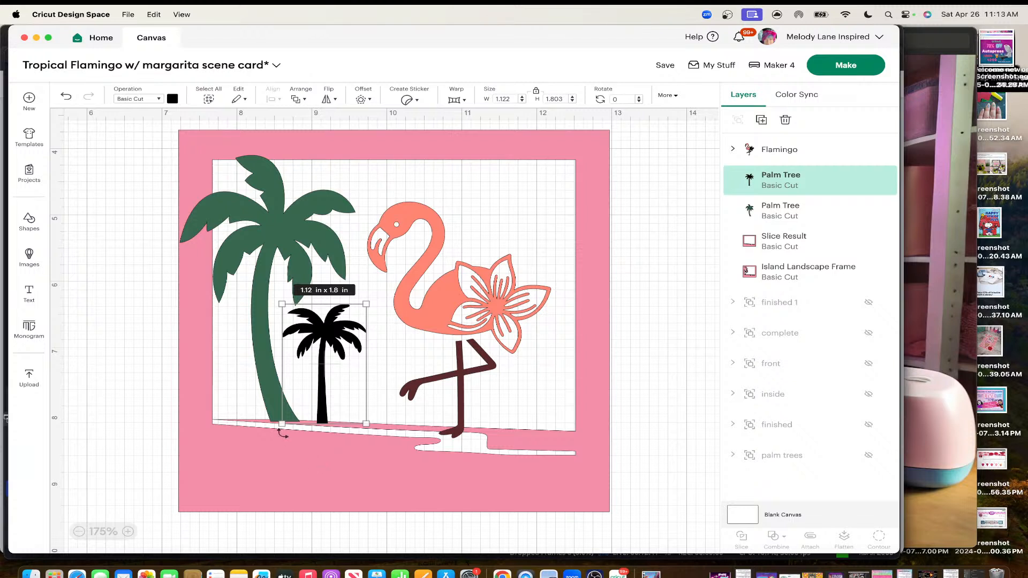
{"action": "left_click_drag", "start_coordinate": [276, 431], "coordinate": [275, 428]}
{"action": "left_click_drag", "start_coordinate": [500, 294], "coordinate": [734, 268]}
Duplicate the 5.75 in sliced frame and place the copy below the original
{"action": "left_click", "coordinate": [502, 145]}
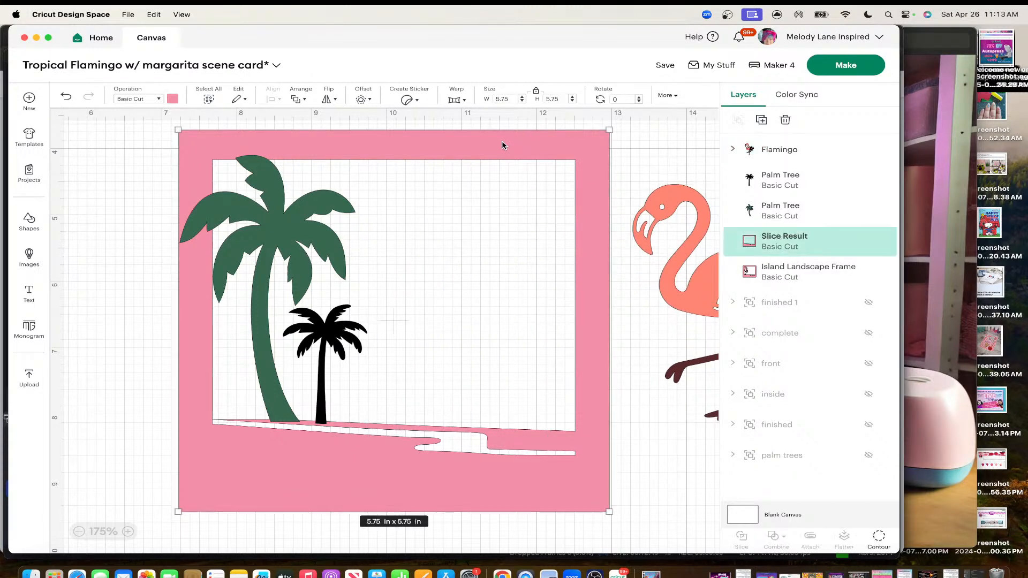
{"action": "right_click", "coordinate": [502, 144]}
{"action": "left_click", "coordinate": [537, 265]}
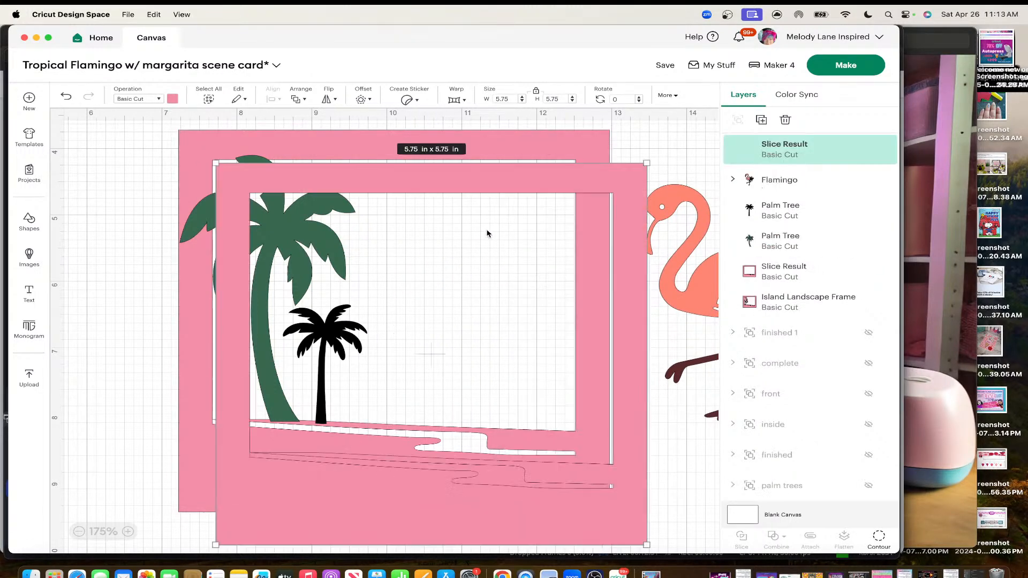
{"action": "left_click_drag", "start_coordinate": [471, 177], "coordinate": [460, 570]}
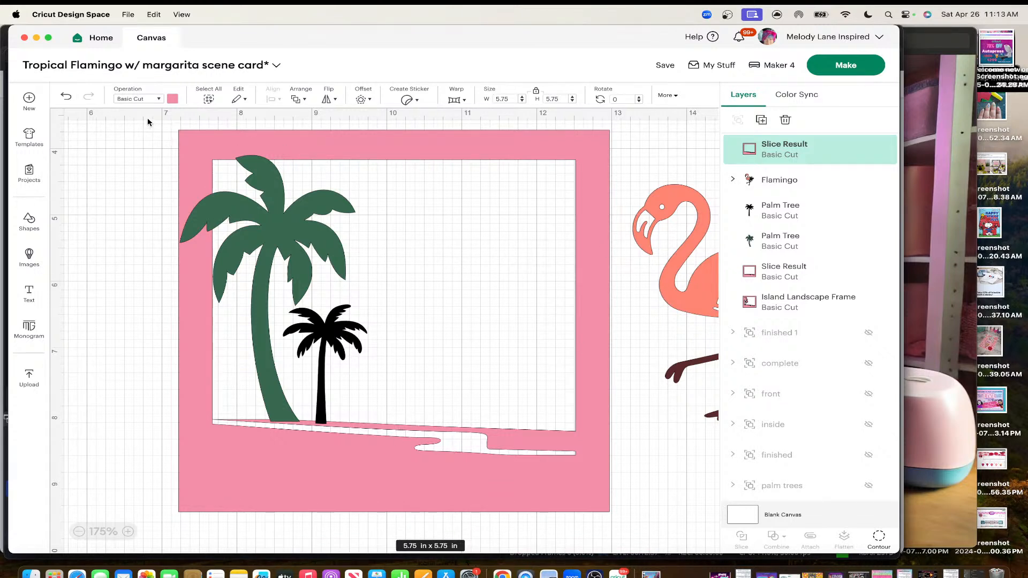
Combine both palm trees and the frame around them with Unite
{"action": "left_click_drag", "start_coordinate": [147, 122], "coordinate": [600, 517]}
{"action": "left_click", "coordinate": [776, 536]}
{"action": "left_click", "coordinate": [783, 456]}
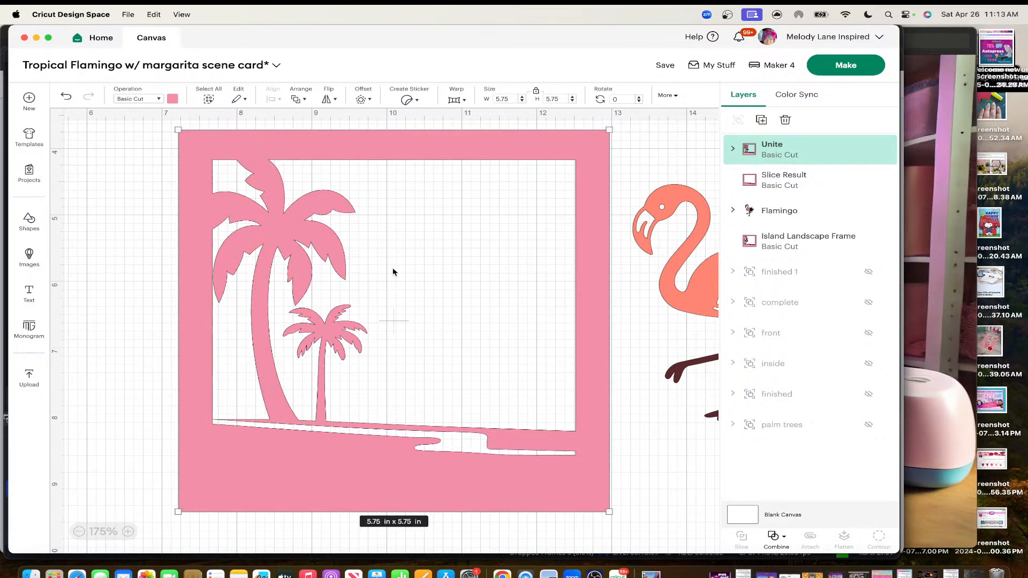
Move the flamingo down beside the spare frames and shift the united palm frame up and to the right
{"action": "left_click", "coordinate": [79, 531]}
{"action": "left_click", "coordinate": [79, 531]}
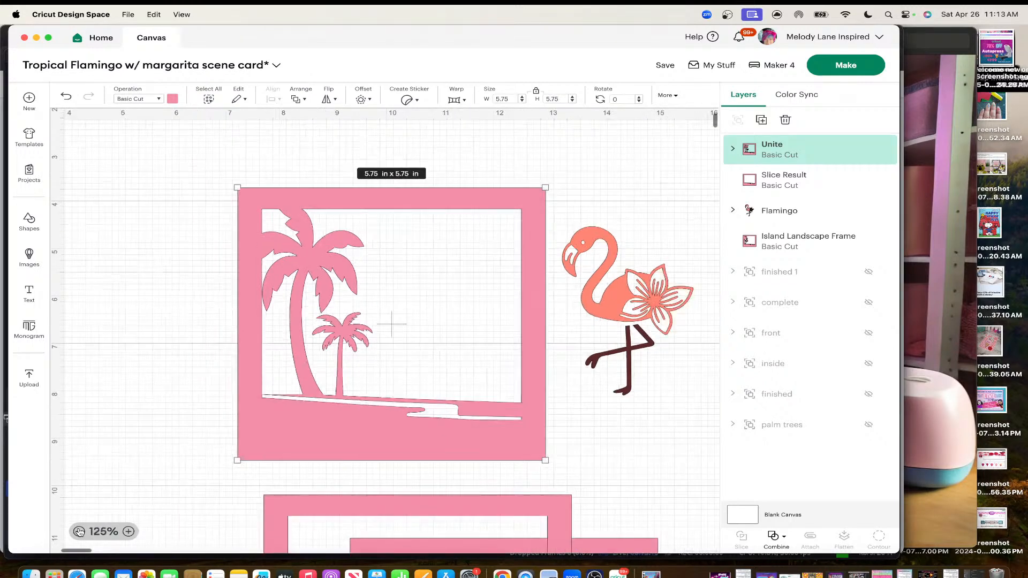
{"action": "left_click", "coordinate": [80, 531]}
{"action": "left_click_drag", "start_coordinate": [602, 296], "coordinate": [701, 520]}
{"action": "left_click_drag", "start_coordinate": [471, 293], "coordinate": [583, 248]}
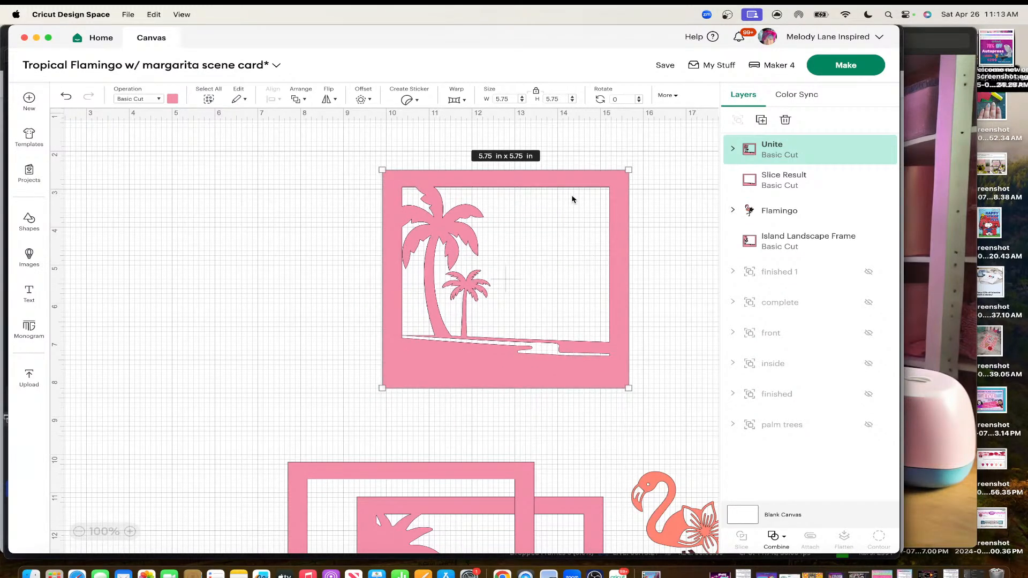
Duplicate the united palm frame and set the copy flush against the original's left edge
{"action": "right_click", "coordinate": [537, 254]}
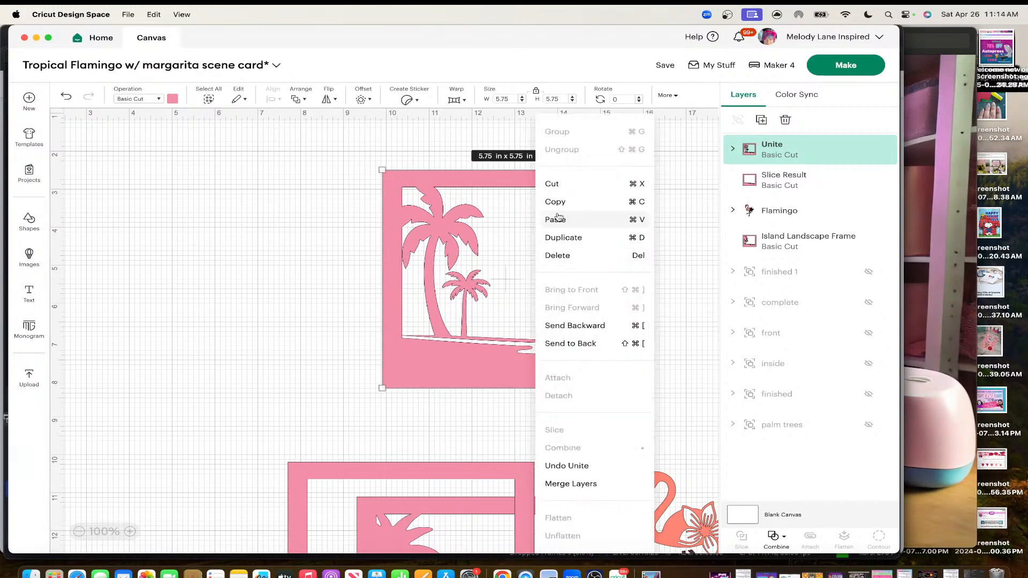
{"action": "left_click", "coordinate": [571, 237]}
{"action": "left_click_drag", "start_coordinate": [452, 208], "coordinate": [184, 188]}
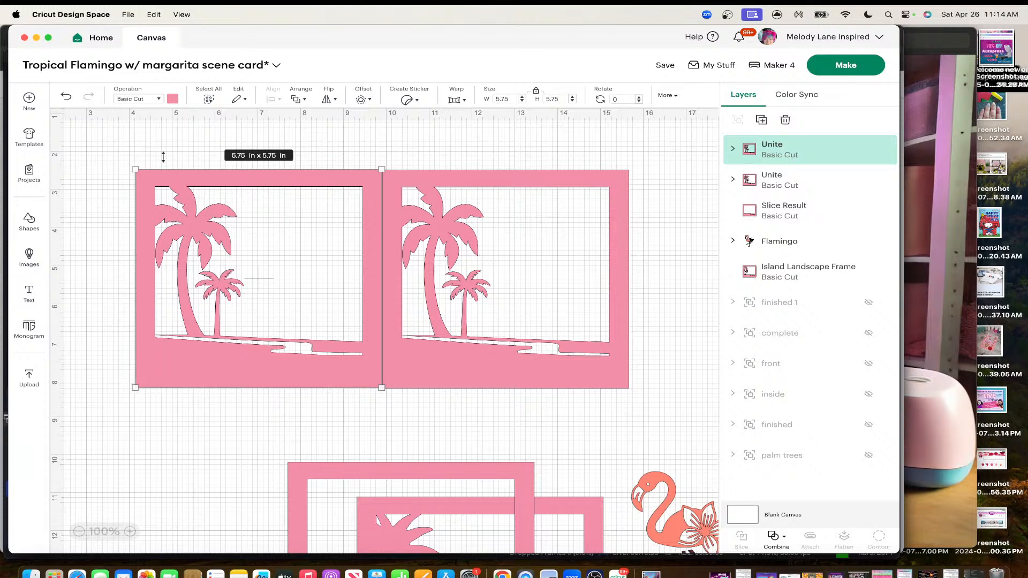
Undo the Unite on the left copy and weld its palm trees and frame into one shape
{"action": "left_click", "coordinate": [161, 151]}
{"action": "left_click_drag", "start_coordinate": [125, 152], "coordinate": [260, 275]}
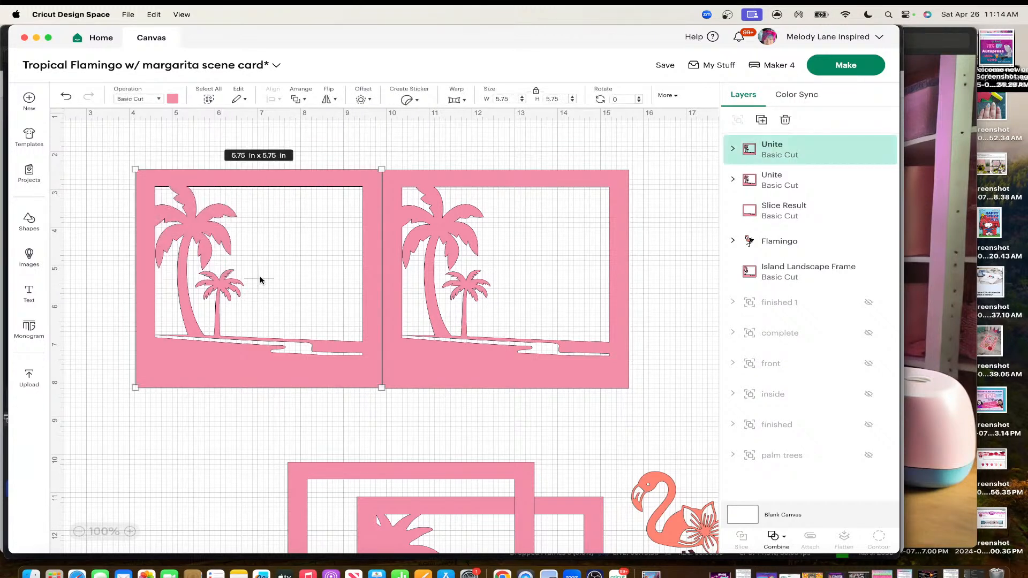
{"action": "left_click", "coordinate": [775, 537]}
{"action": "left_click", "coordinate": [782, 537]}
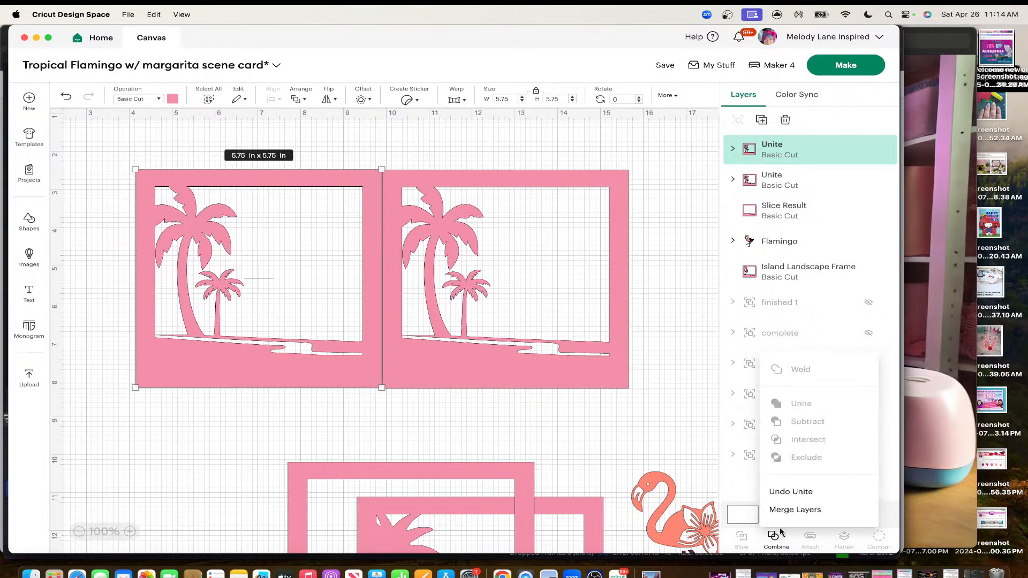
{"action": "left_click", "coordinate": [780, 493]}
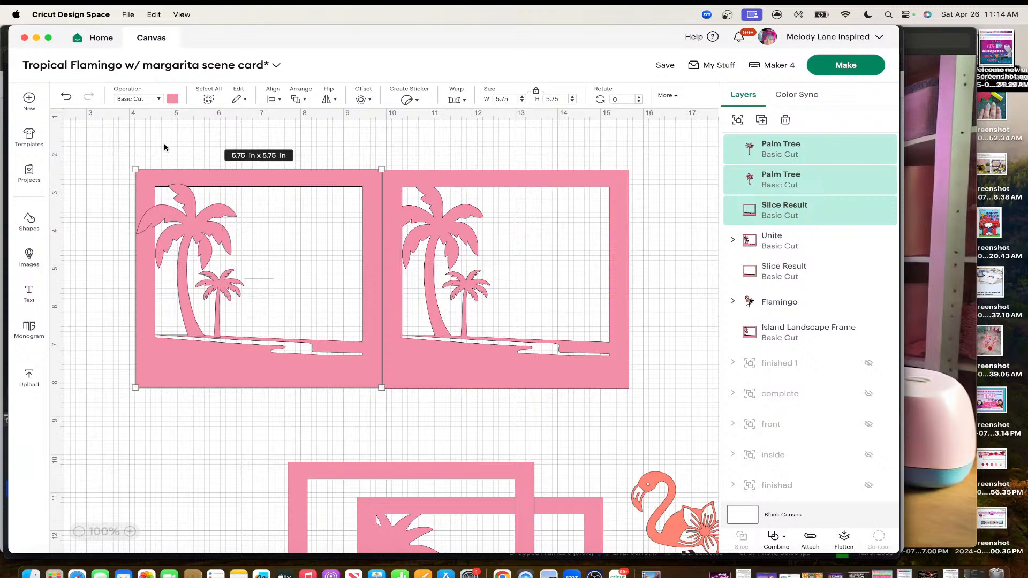
{"action": "left_click_drag", "start_coordinate": [115, 141], "coordinate": [352, 399]}
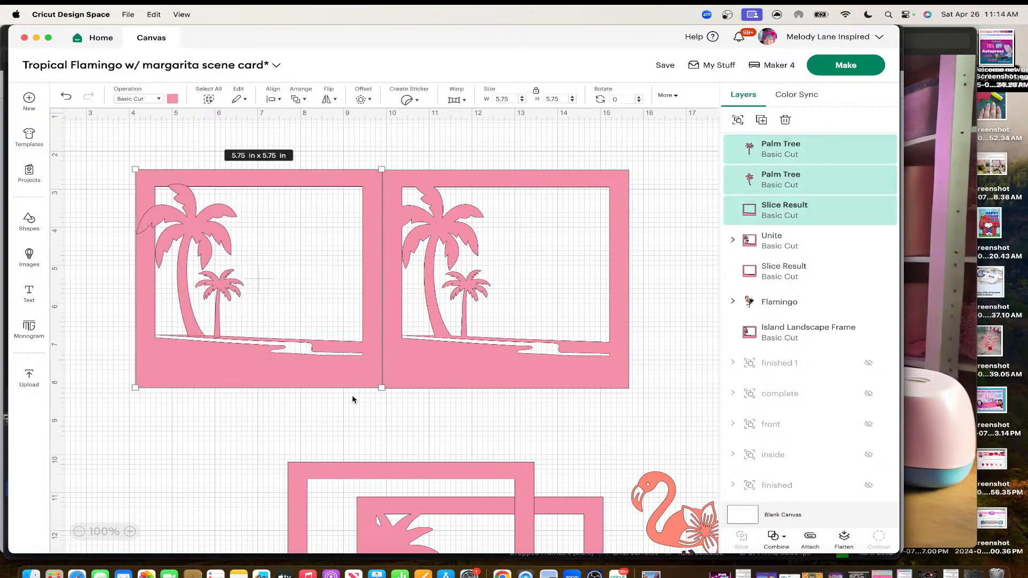
{"action": "left_click", "coordinate": [776, 536]}
{"action": "left_click", "coordinate": [784, 423]}
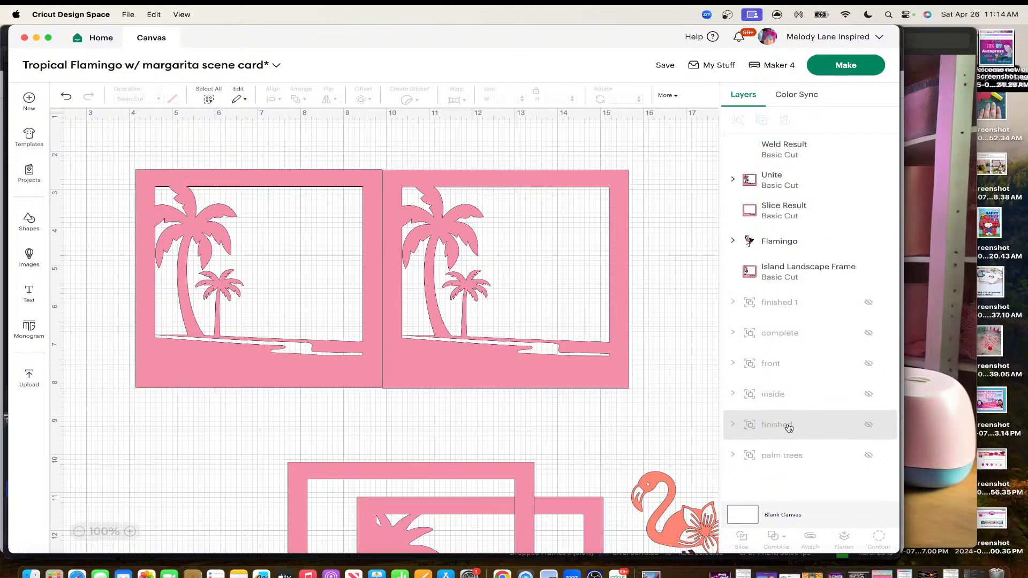
Hide all contours of the welded left copy to make it a solid card panel
{"action": "left_click", "coordinate": [335, 355]}
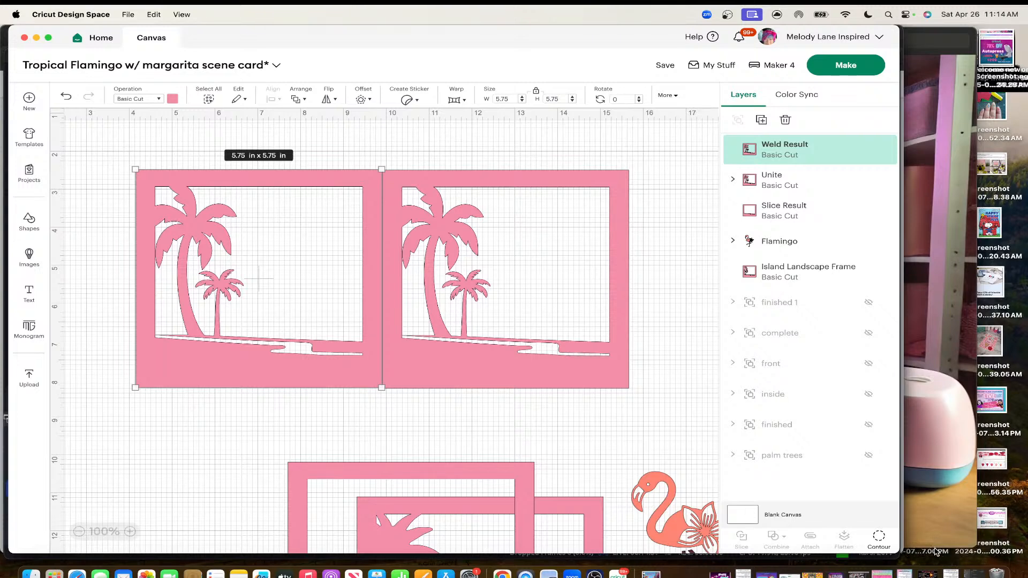
{"action": "left_click", "coordinate": [878, 537]}
{"action": "left_click", "coordinate": [654, 373]}
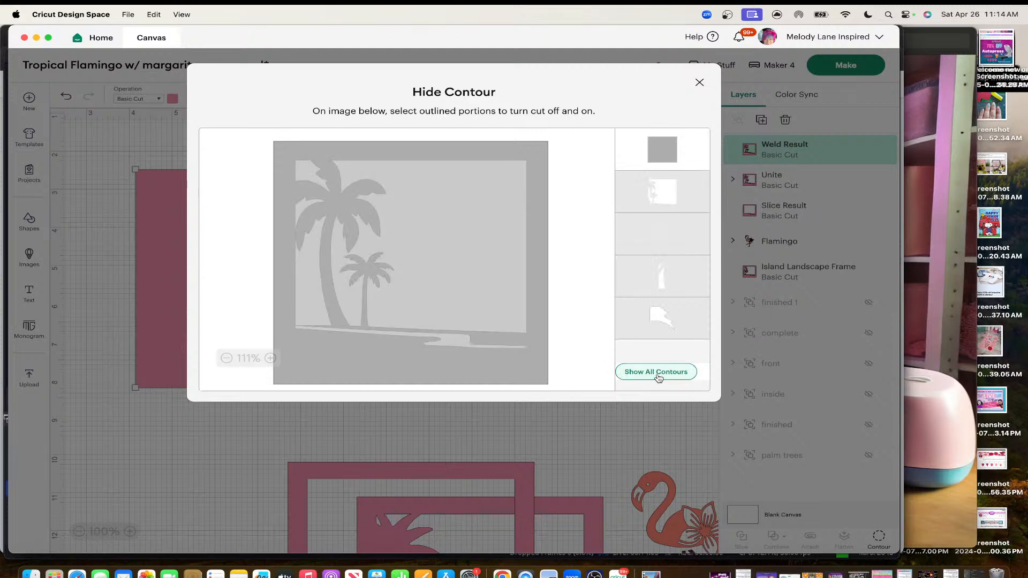
{"action": "left_click", "coordinate": [699, 82]}
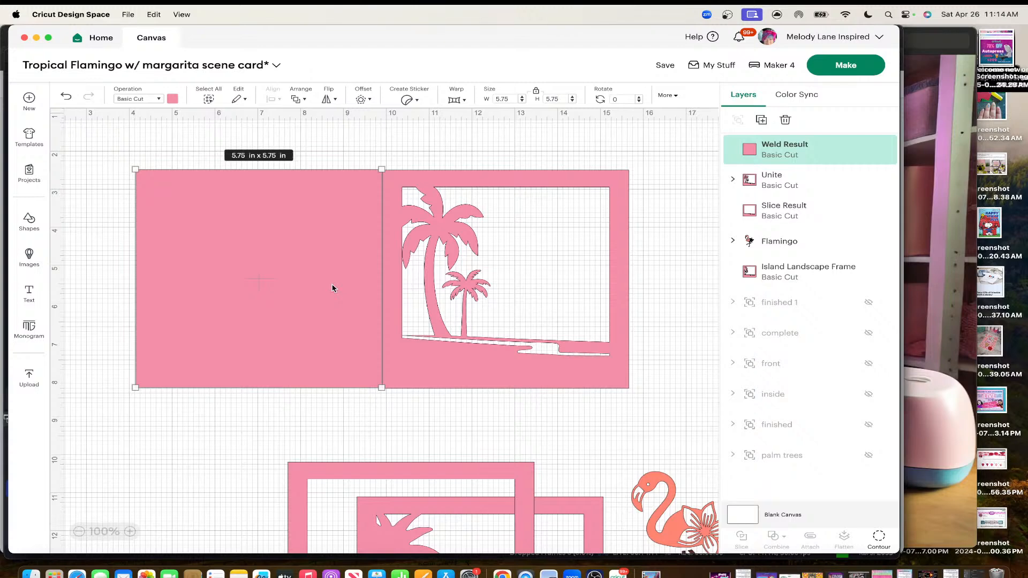
Align the solid back panel and the united palm frame by their top edges
{"action": "left_click", "coordinate": [129, 531]}
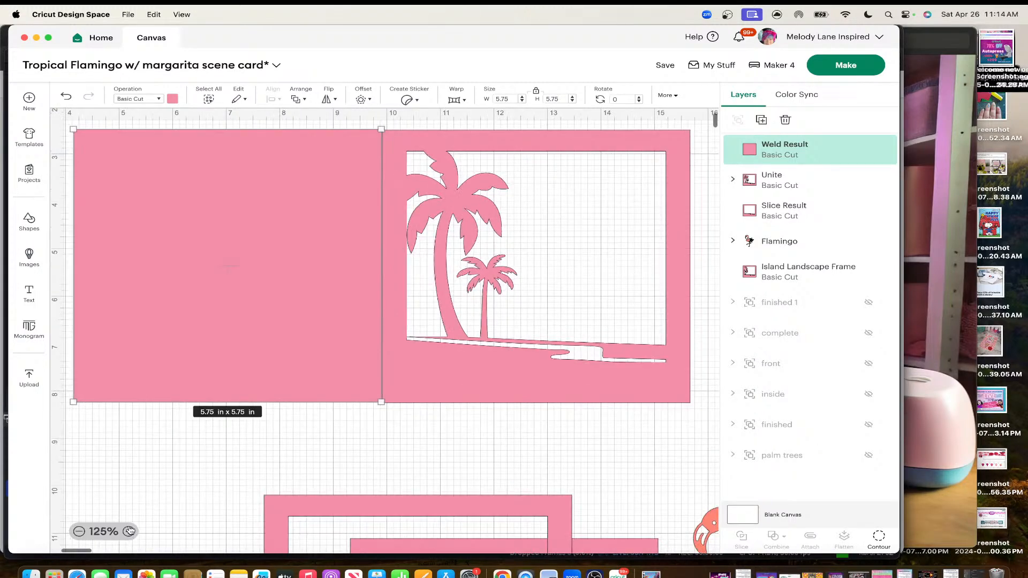
{"action": "left_click", "coordinate": [130, 531]}
{"action": "left_click", "coordinate": [267, 470]}
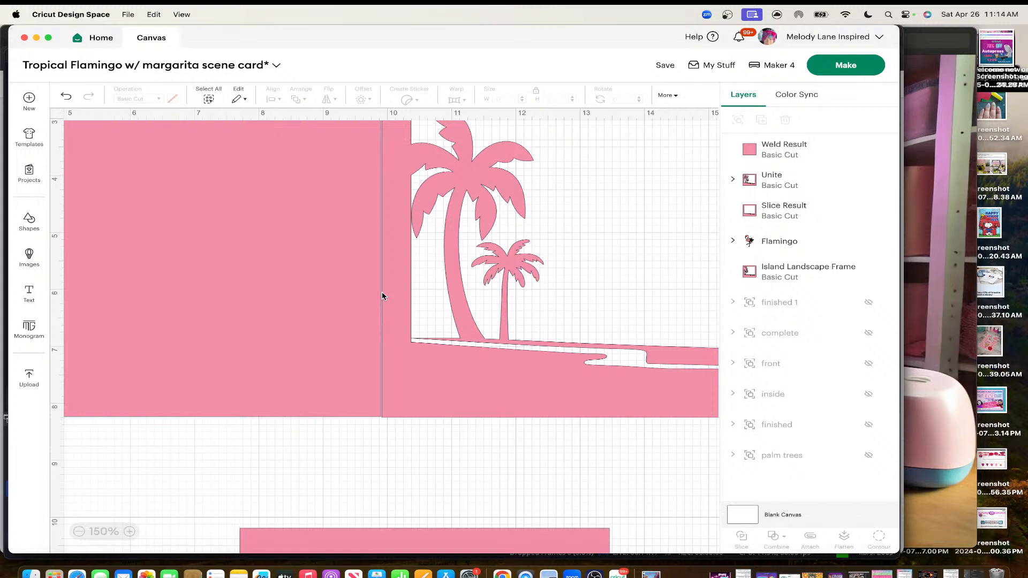
{"action": "scroll", "coordinate": [375, 416], "scroll_direction": "up", "scroll_amount": 2}
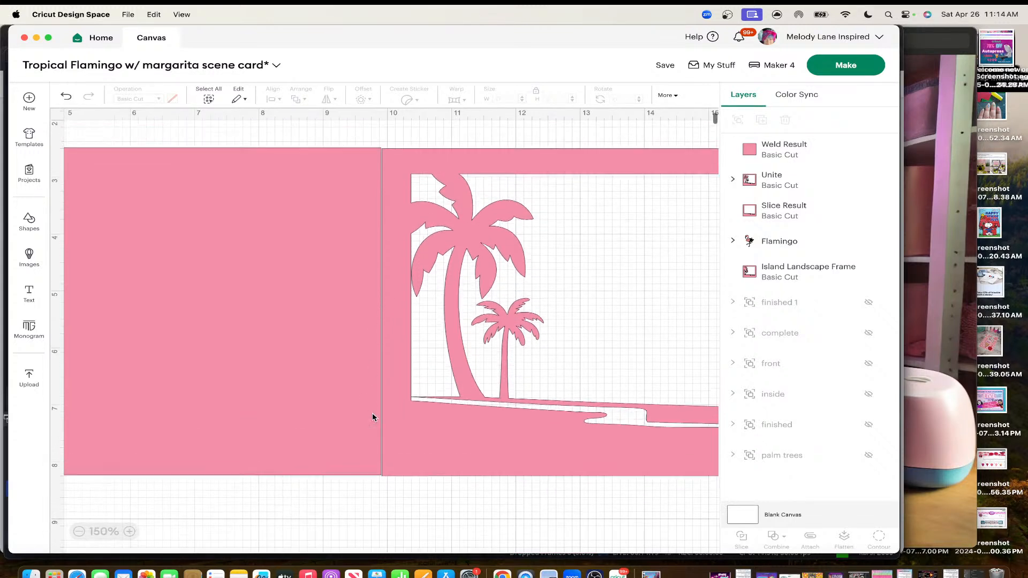
{"action": "left_click", "coordinate": [345, 365]}
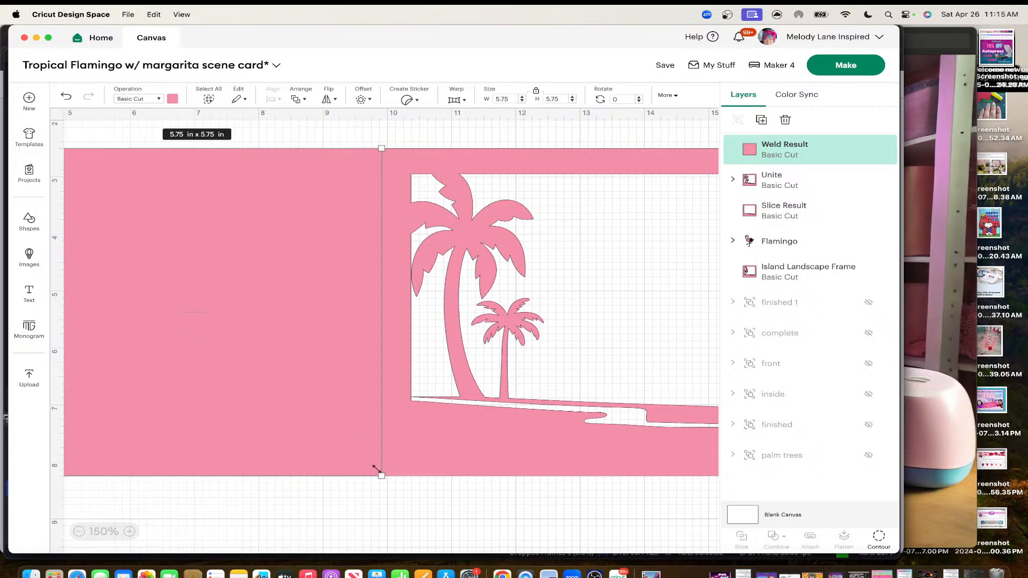
{"action": "left_click", "coordinate": [395, 512]}
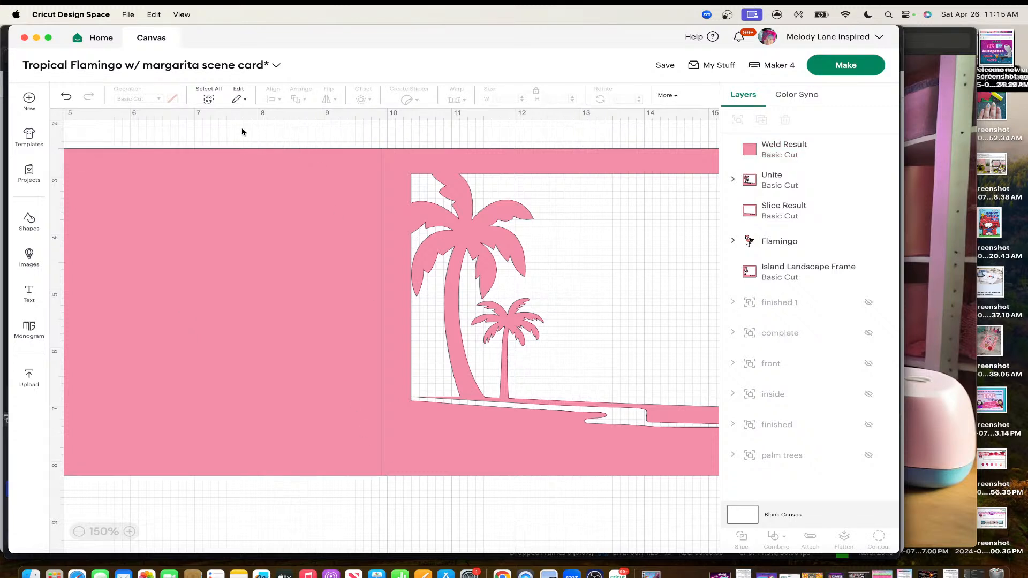
{"action": "left_click_drag", "start_coordinate": [214, 129], "coordinate": [582, 336]}
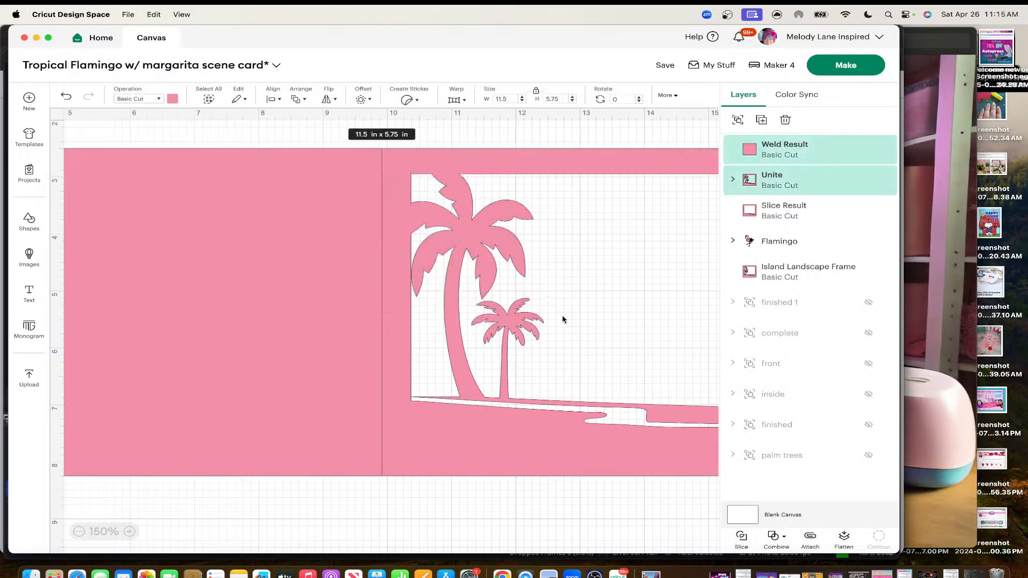
{"action": "left_click", "coordinate": [273, 99]}
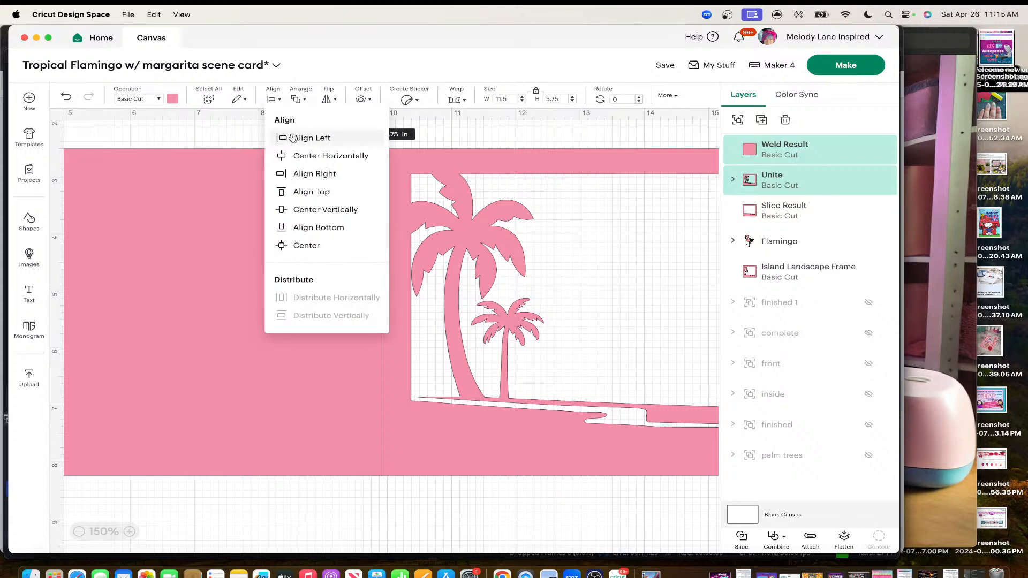
{"action": "left_click", "coordinate": [314, 192]}
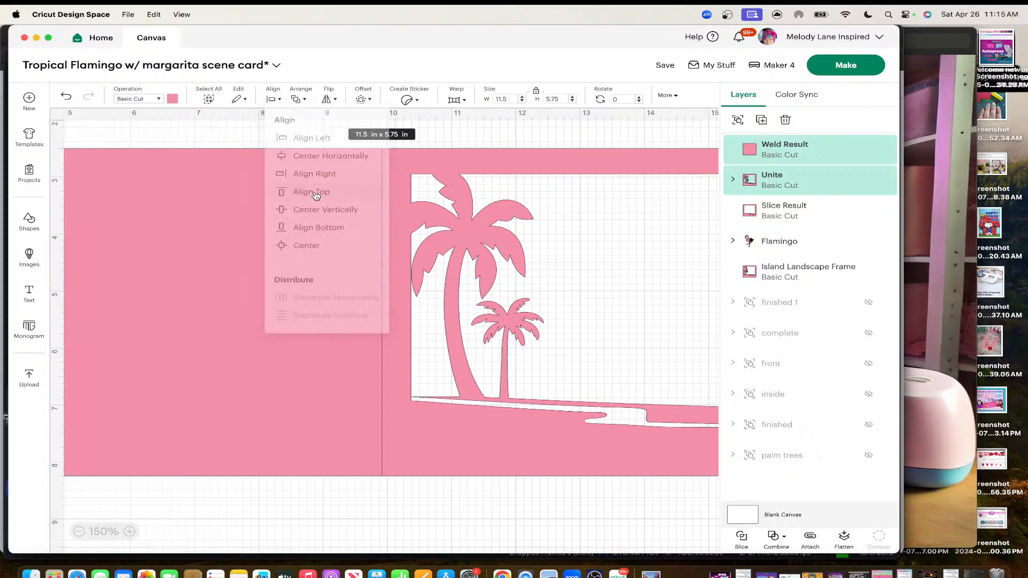
{"action": "left_click", "coordinate": [434, 138]}
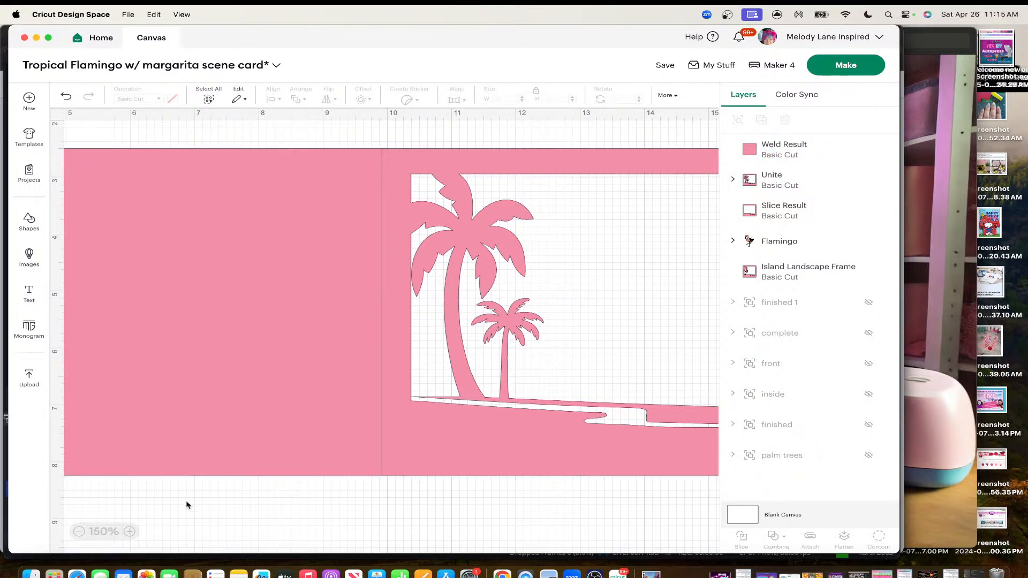
Check the seam between the solid panel and the palm frame, and weld both into one card base
{"action": "left_click", "coordinate": [128, 531]}
{"action": "left_click", "coordinate": [128, 532]}
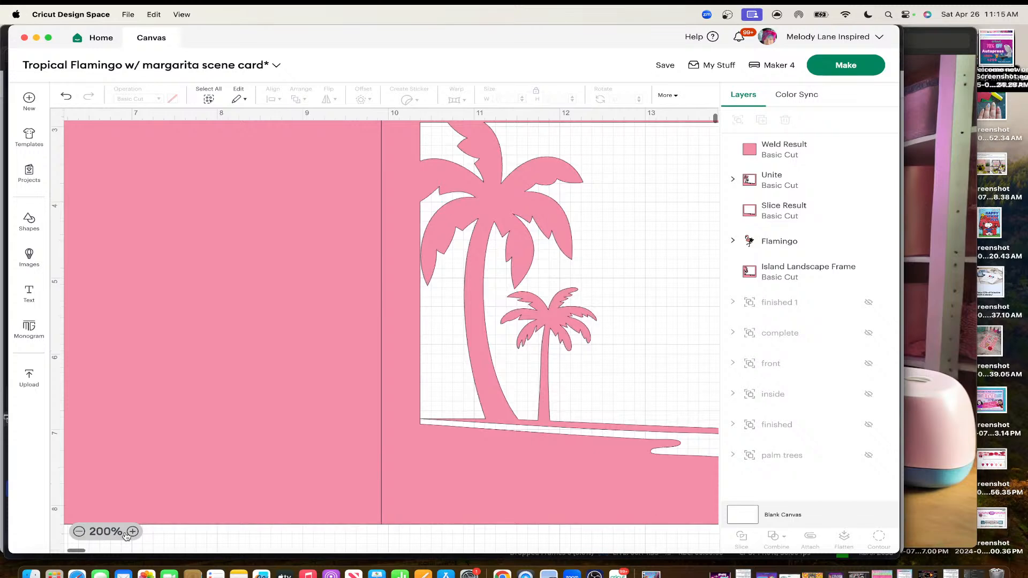
{"action": "left_click", "coordinate": [128, 533]}
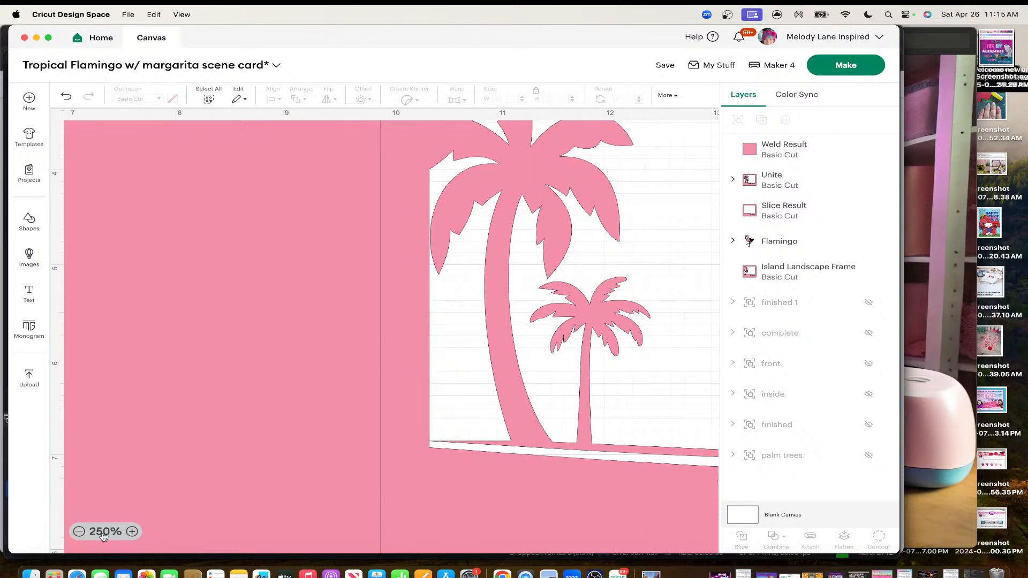
{"action": "left_click", "coordinate": [79, 532]}
{"action": "left_click", "coordinate": [79, 531]}
{"action": "left_click", "coordinate": [79, 531]}
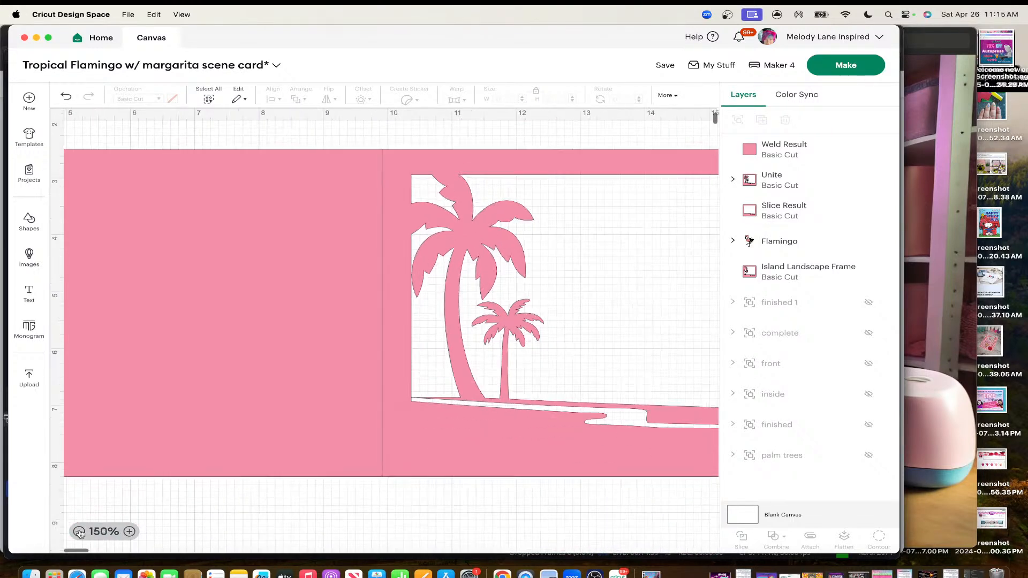
{"action": "left_click", "coordinate": [79, 531]}
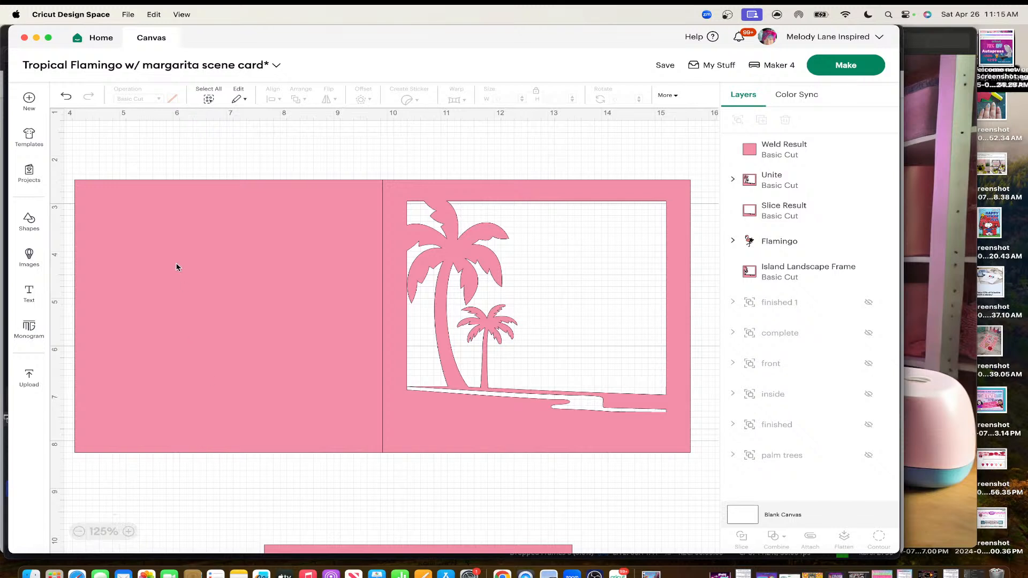
{"action": "left_click_drag", "start_coordinate": [95, 150], "coordinate": [653, 475]}
{"action": "left_click", "coordinate": [775, 536]}
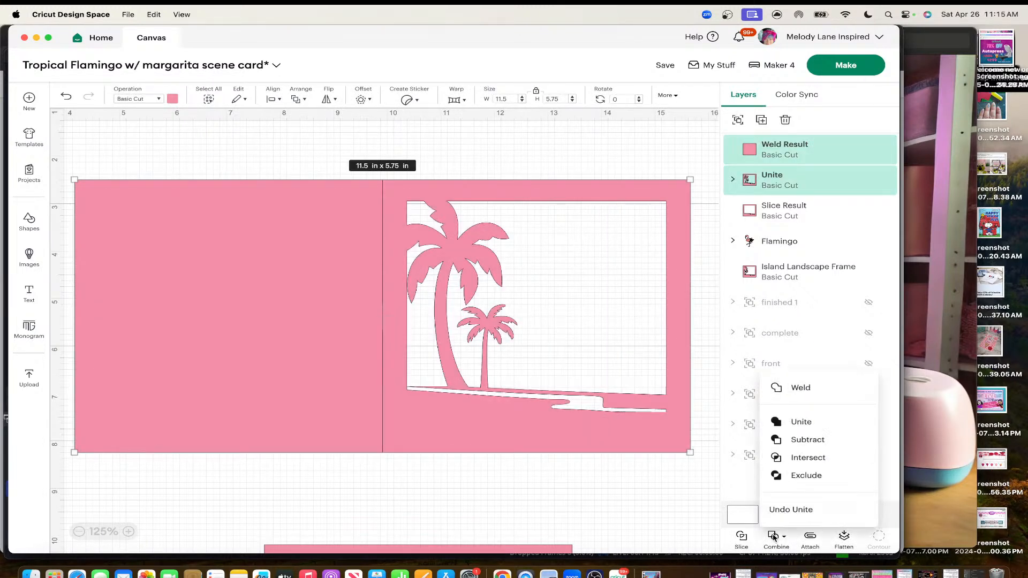
{"action": "left_click", "coordinate": [782, 387]}
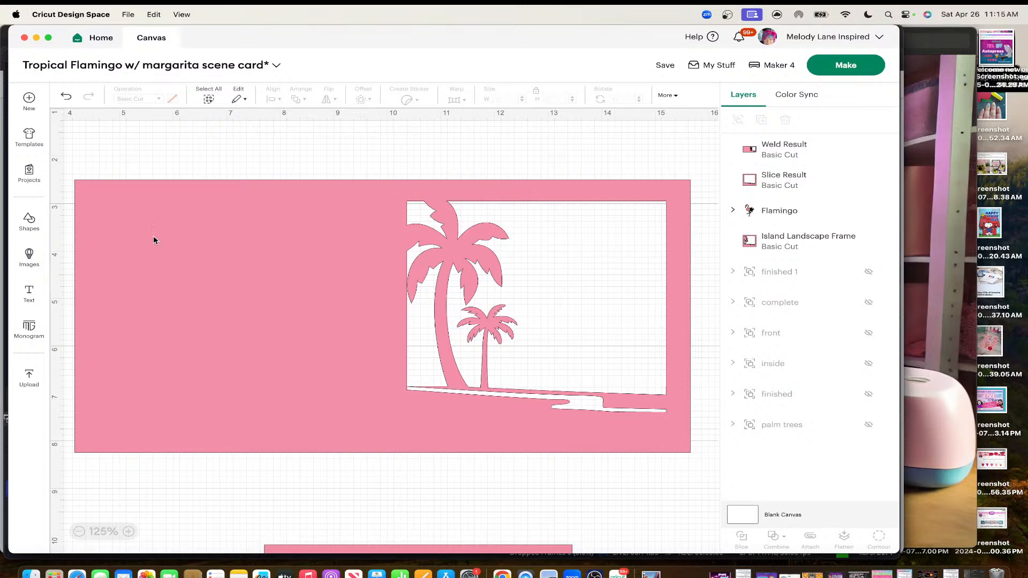
Add a vertical score line near the middle of the card base and stretch it to about 5.77 in, spanning the card's height
{"action": "left_click", "coordinate": [31, 220]}
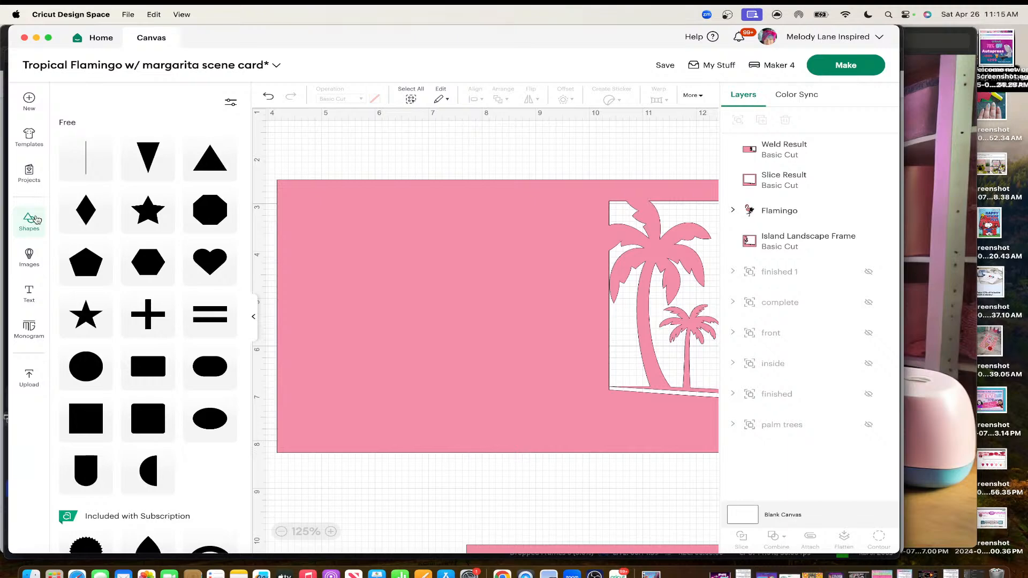
{"action": "left_click", "coordinate": [86, 158]}
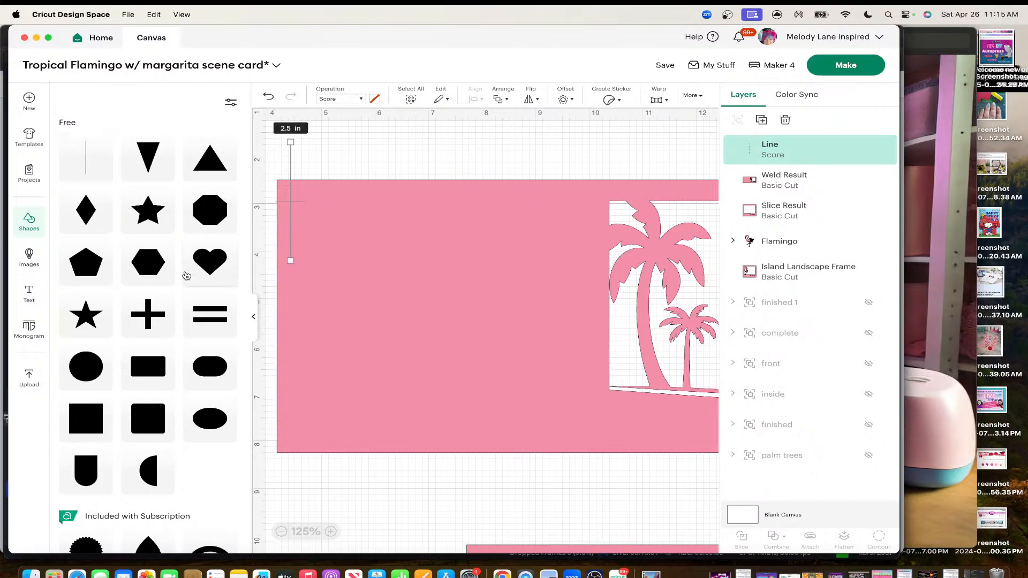
{"action": "left_click", "coordinate": [253, 316]}
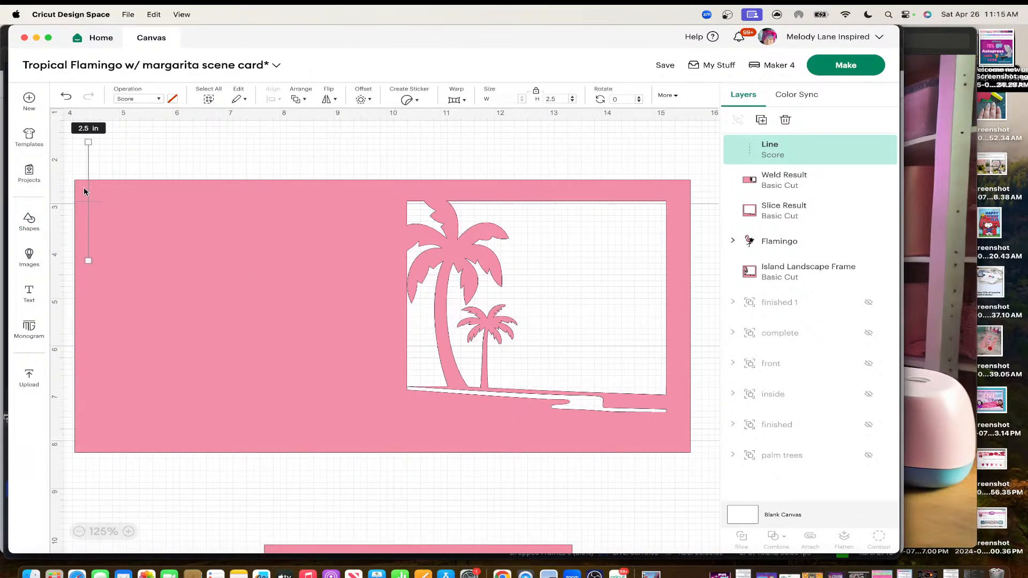
{"action": "left_click_drag", "start_coordinate": [89, 187], "coordinate": [365, 230]}
{"action": "left_click_drag", "start_coordinate": [364, 298], "coordinate": [387, 451]}
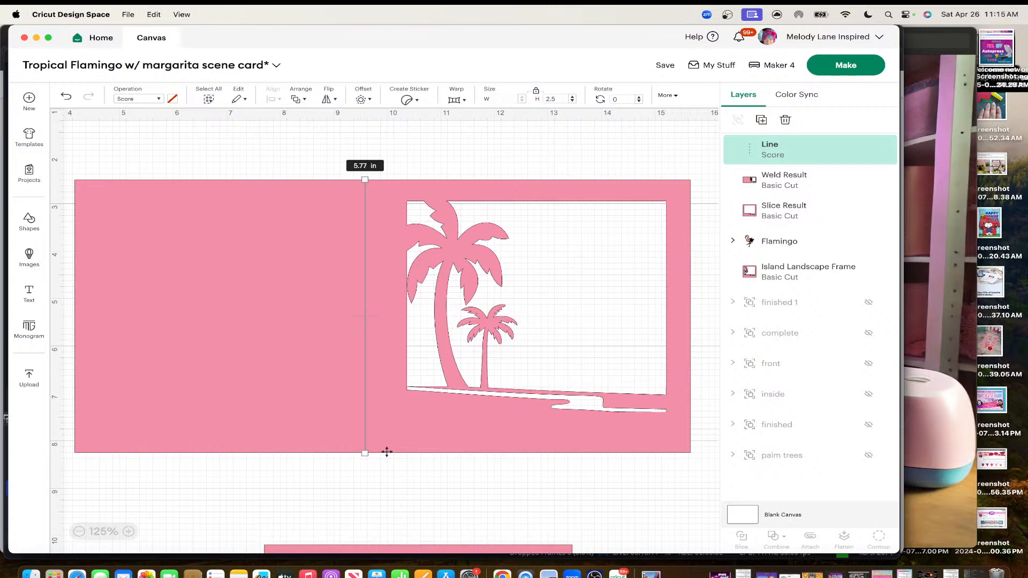
Center the score line horizontally on the welded card base
{"action": "left_click", "coordinate": [239, 147]}
{"action": "left_click_drag", "start_coordinate": [194, 148], "coordinate": [614, 449]}
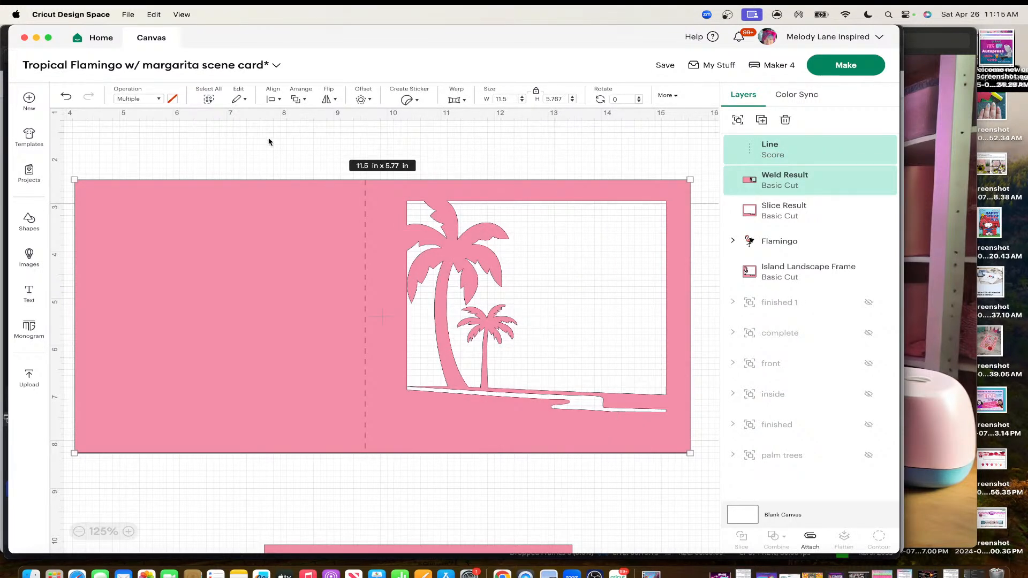
{"action": "left_click", "coordinate": [273, 99]}
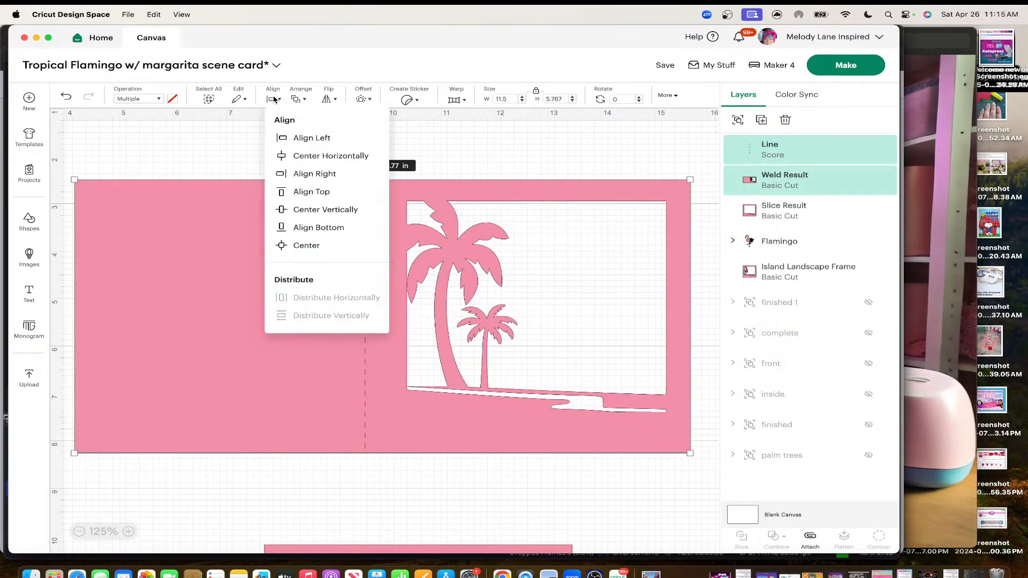
{"action": "left_click", "coordinate": [320, 156]}
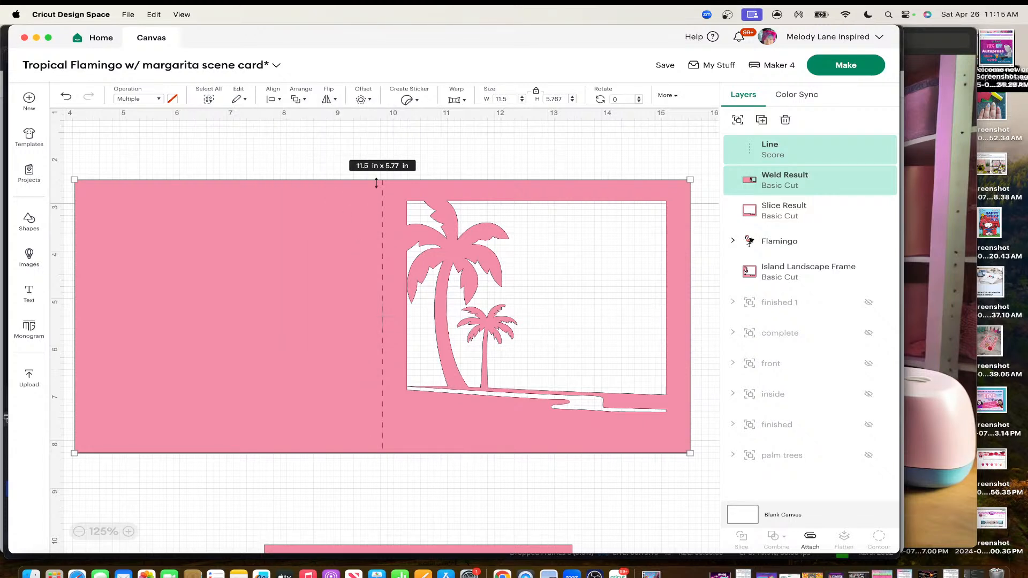
Attach the score line to the card base and shift the attached card slightly up and to the right
{"action": "left_click", "coordinate": [293, 142]}
{"action": "left_click_drag", "start_coordinate": [290, 135], "coordinate": [630, 493]}
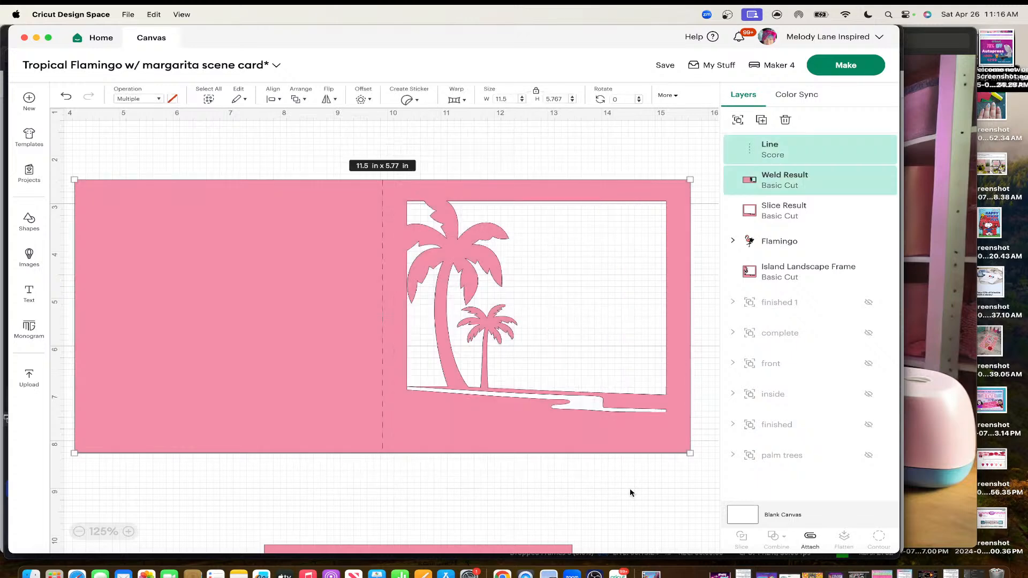
{"action": "left_click", "coordinate": [809, 538]}
{"action": "mouse_move", "coordinate": [374, 342]}
{"action": "left_mouse_down"}
{"action": "mouse_move", "coordinate": [408, 372]}
{"action": "mouse_move", "coordinate": [378, 339]}
{"action": "left_mouse_up"}
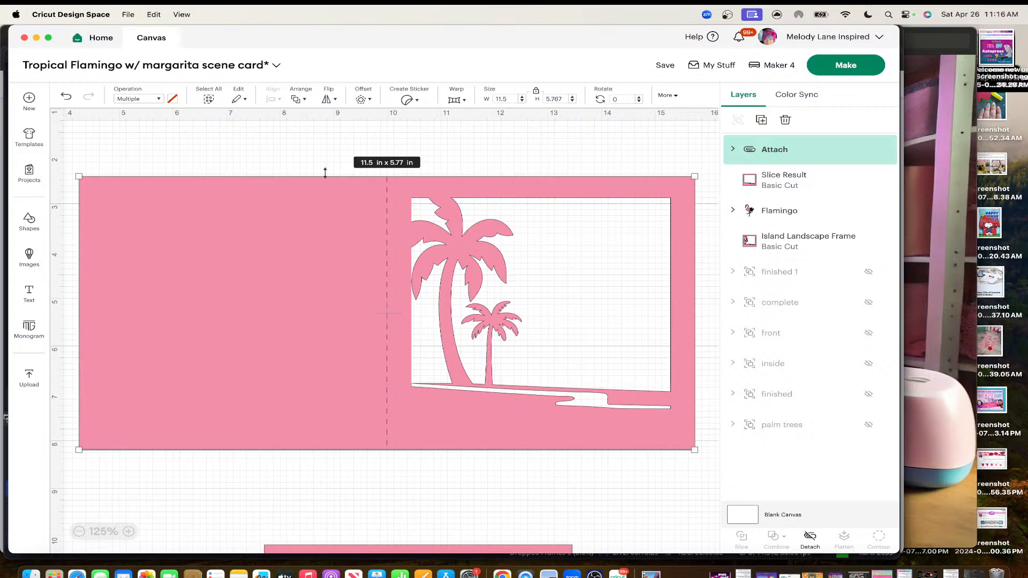
Recolor the welded card base inside the attached group dark green
{"action": "left_click", "coordinate": [732, 149]}
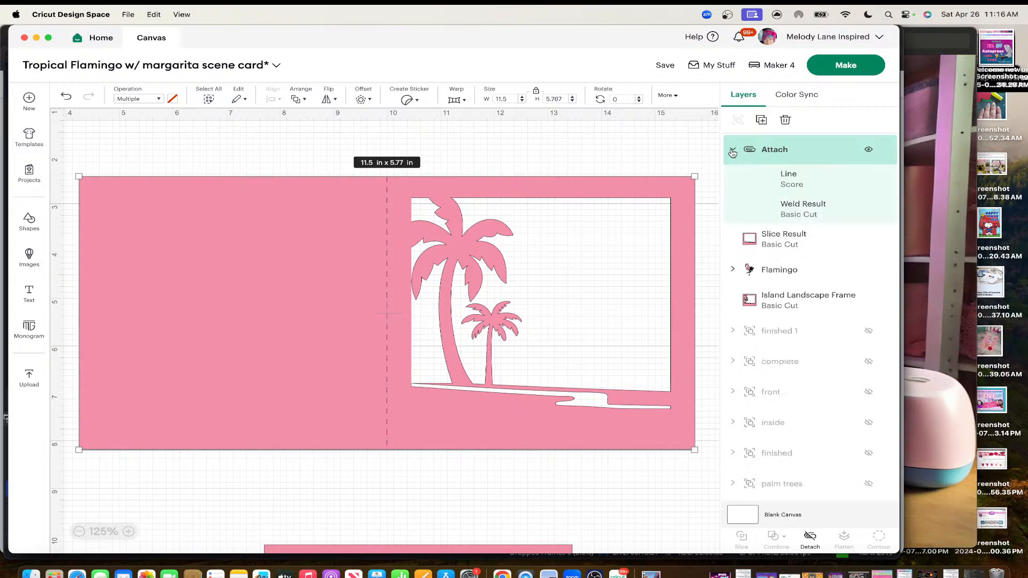
{"action": "left_click", "coordinate": [776, 207]}
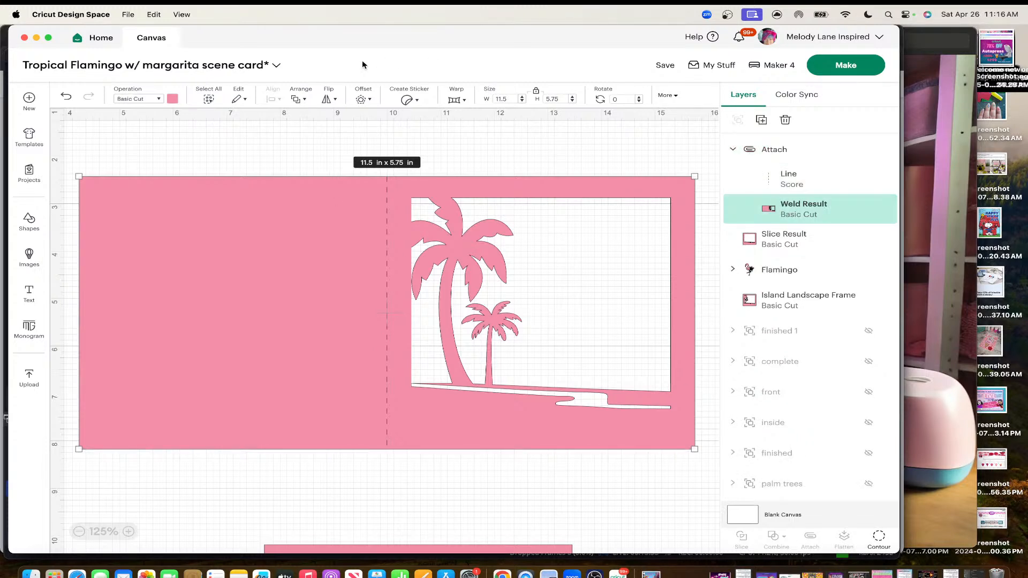
{"action": "left_click", "coordinate": [171, 100]}
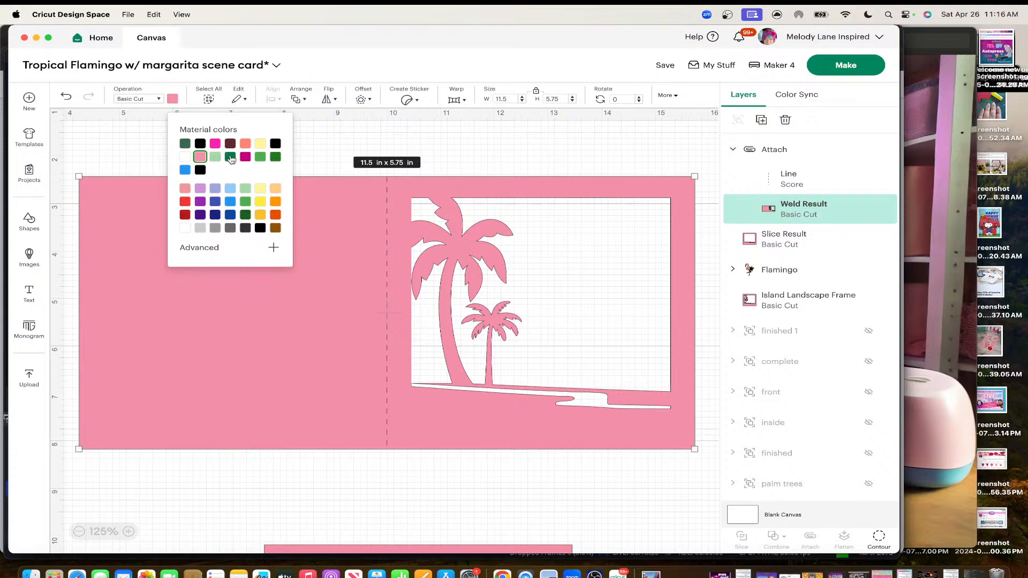
{"action": "left_click", "coordinate": [231, 157]}
{"action": "left_click", "coordinate": [453, 154]}
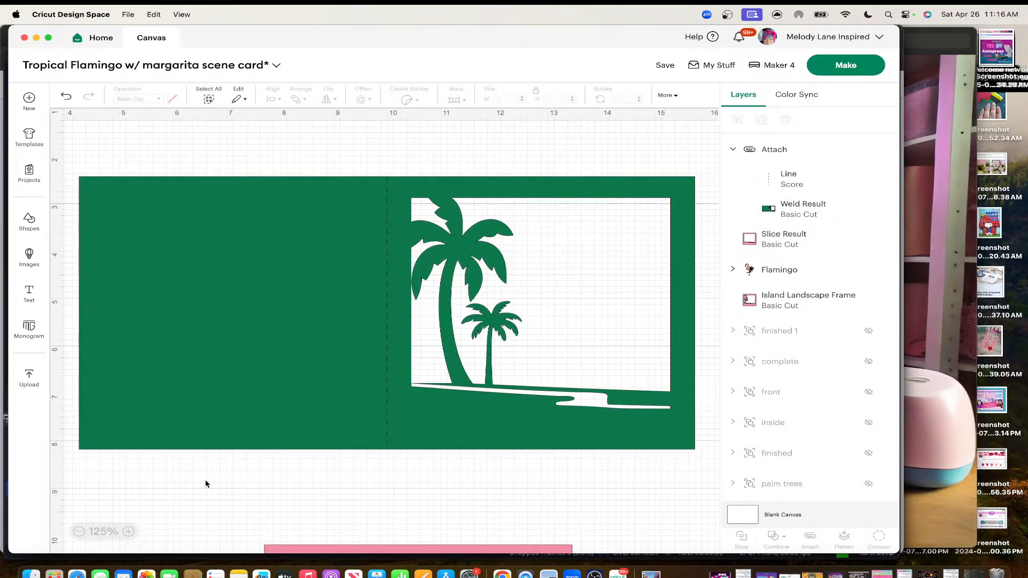
Place the flamingo inside the card's window, standing beside the palm trees with its foot on the shoreline
{"action": "scroll", "coordinate": [205, 479], "scroll_direction": "left", "scroll_amount": 4}
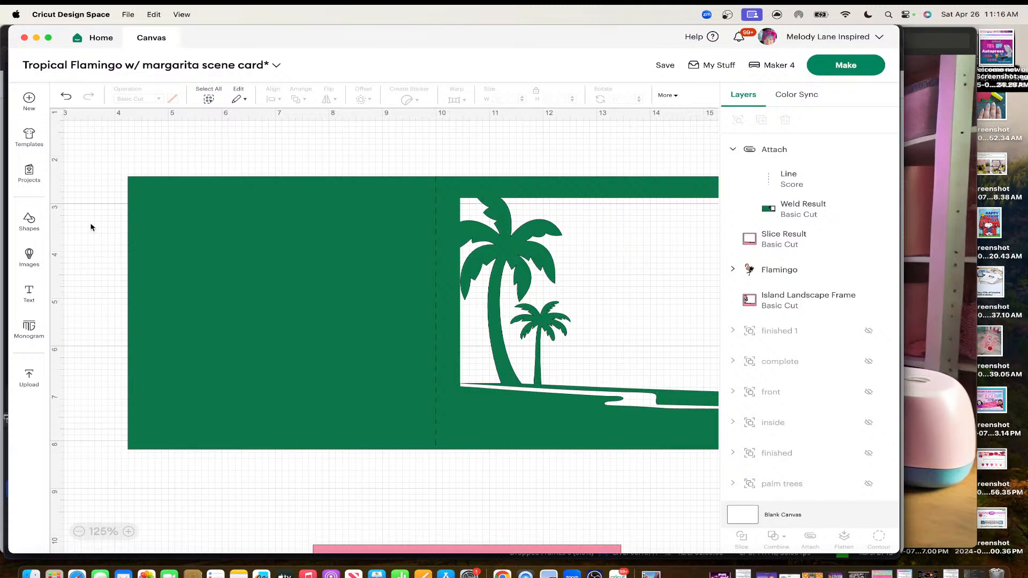
{"action": "left_click", "coordinate": [79, 531]}
{"action": "scroll", "coordinate": [289, 388], "scroll_direction": "right", "scroll_amount": 3}
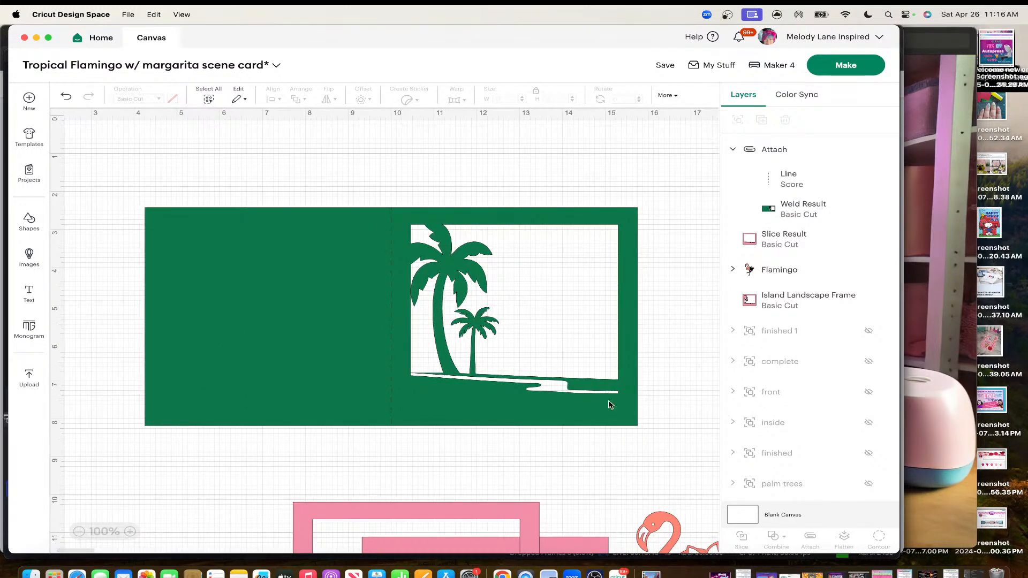
{"action": "left_click_drag", "start_coordinate": [681, 530], "coordinate": [530, 275]}
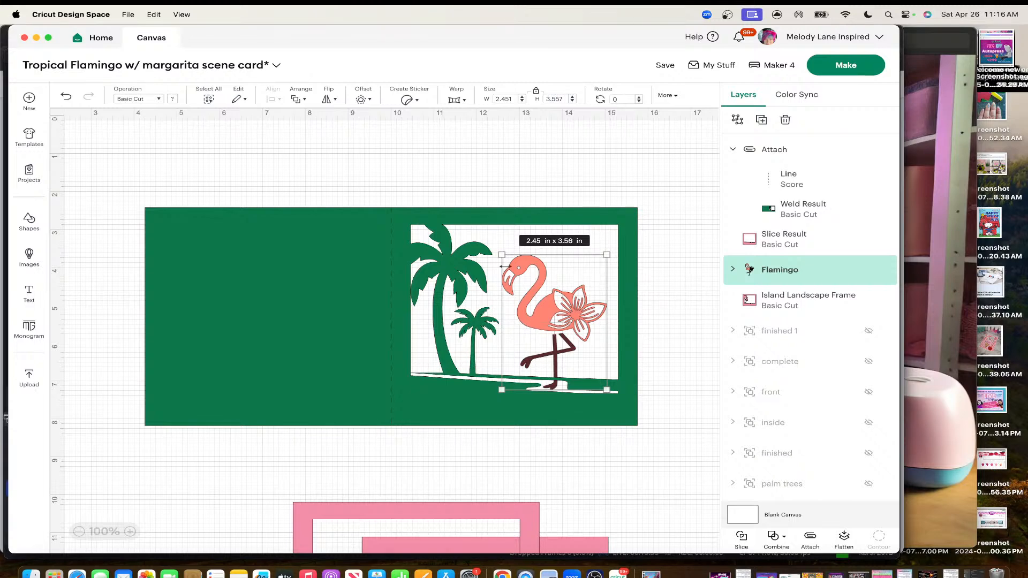
{"action": "scroll", "coordinate": [503, 275], "scroll_direction": "down", "scroll_amount": 2}
{"action": "scroll", "coordinate": [504, 274], "scroll_direction": "right", "scroll_amount": 5}
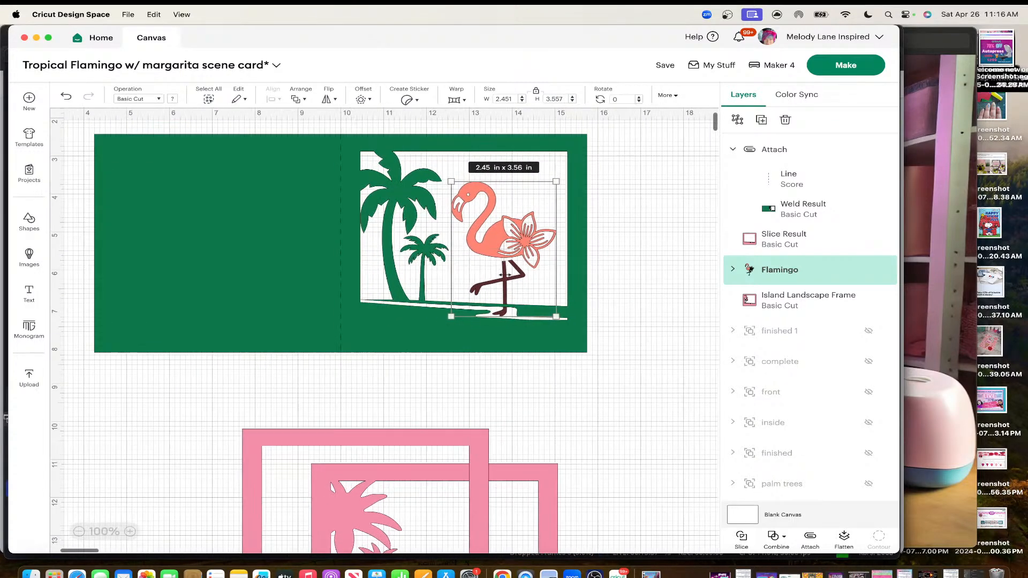
{"action": "scroll", "coordinate": [504, 275], "scroll_direction": "up", "scroll_amount": 1}
{"action": "scroll", "coordinate": [503, 275], "scroll_direction": "right", "scroll_amount": 1}
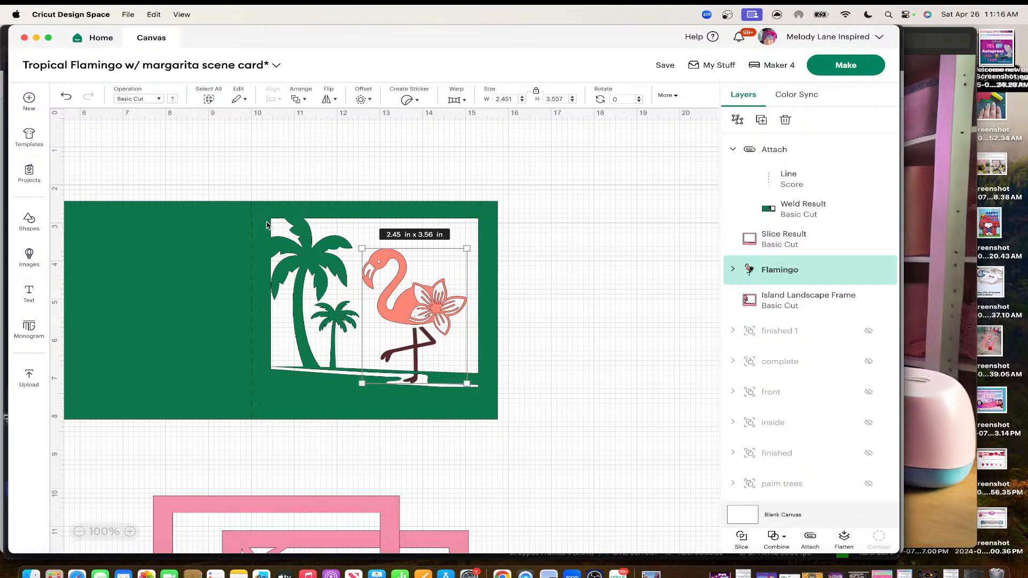
Add a square beside the green card base and set its size to 5.75 × 5.75 in
{"action": "left_click_drag", "start_coordinate": [286, 516], "coordinate": [359, 551]}
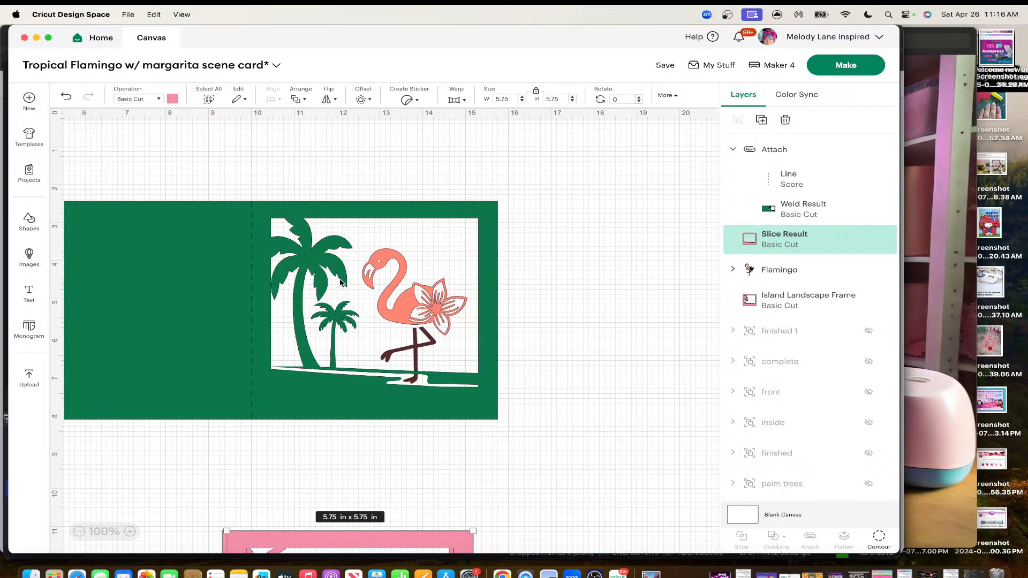
{"action": "left_click", "coordinate": [27, 220]}
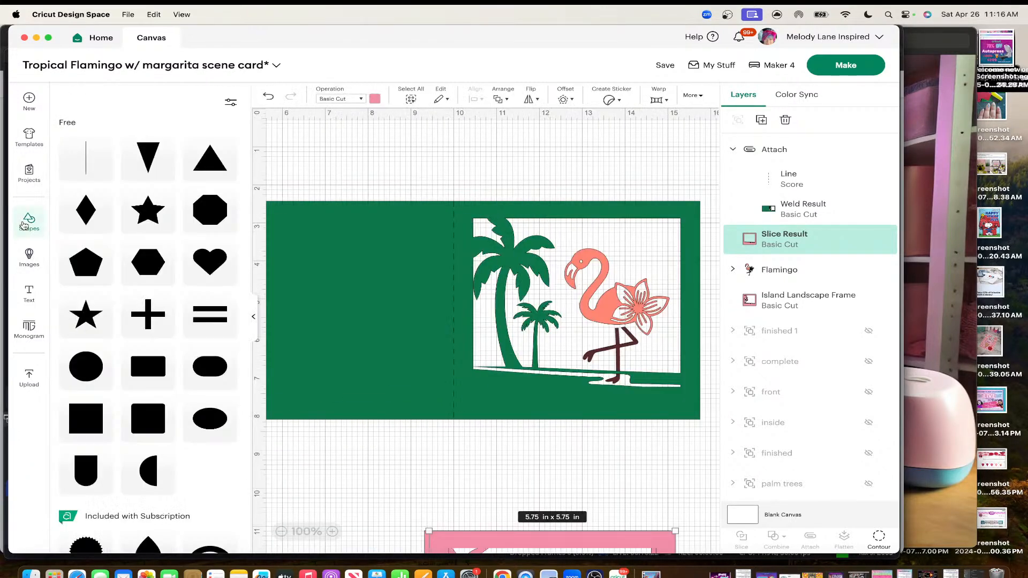
{"action": "left_click", "coordinate": [85, 416]}
{"action": "left_click_drag", "start_coordinate": [326, 169], "coordinate": [385, 216]}
{"action": "scroll", "coordinate": [385, 216], "scroll_direction": "right", "scroll_amount": 5}
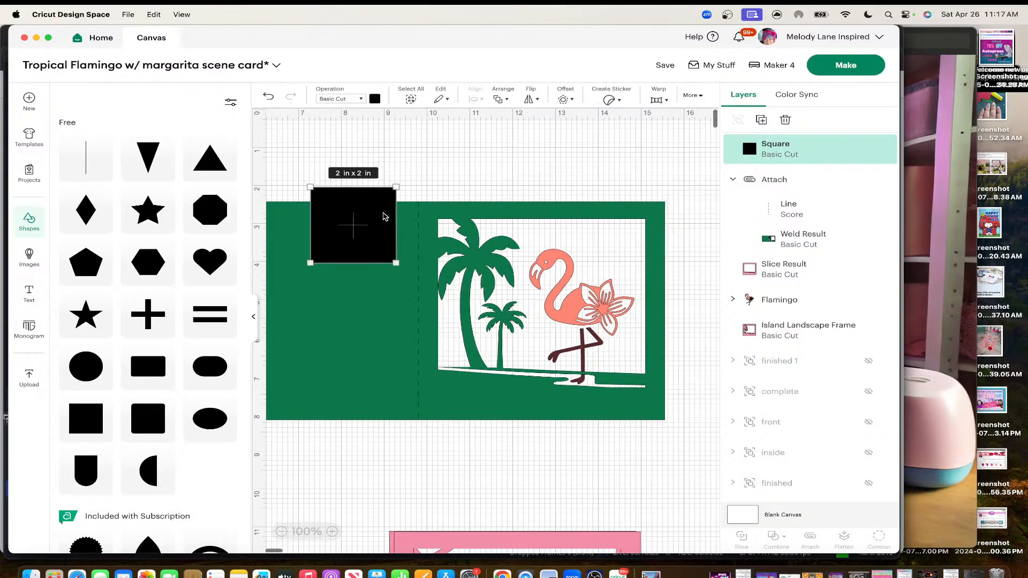
{"action": "left_click", "coordinate": [252, 320]}
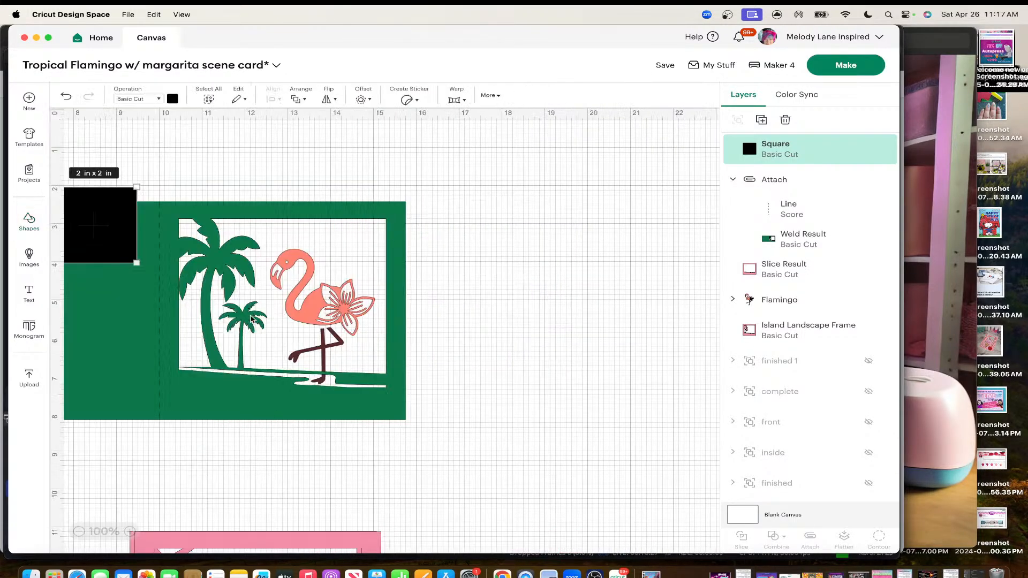
{"action": "left_click_drag", "start_coordinate": [105, 226], "coordinate": [515, 249]}
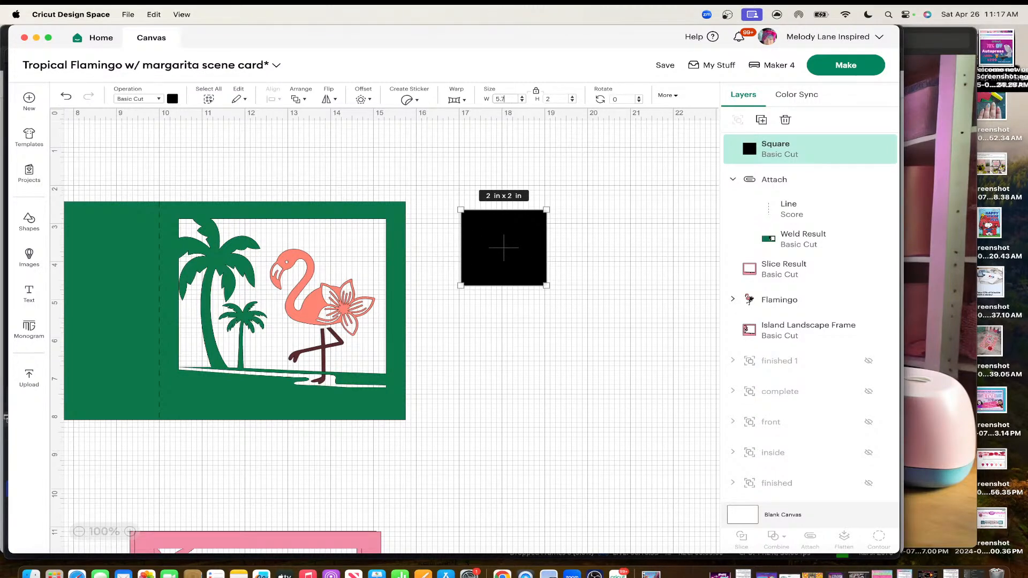
{"action": "key", "text": "Return"}
{"action": "left_click_drag", "start_coordinate": [577, 284], "coordinate": [569, 277]}
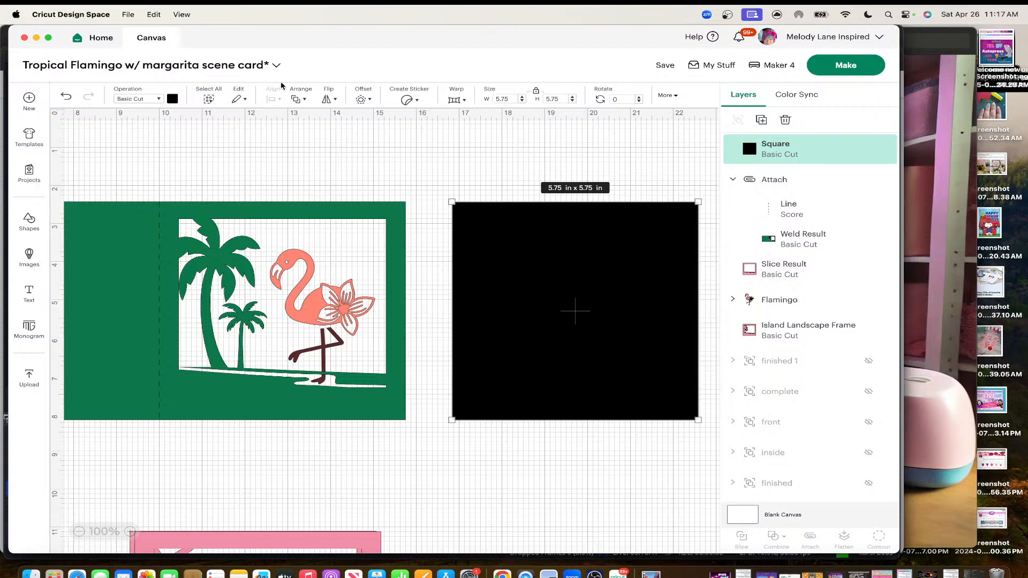
Create an inward offset of the black square at a distance of -0.389 in with rounded corners
{"action": "left_click", "coordinate": [363, 99]}
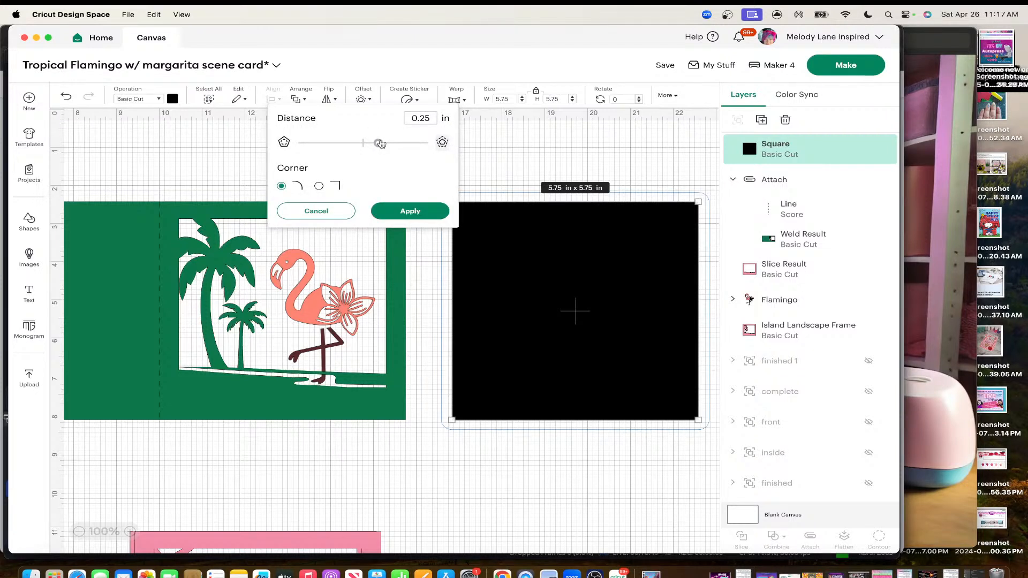
{"action": "left_click_drag", "start_coordinate": [380, 145], "coordinate": [346, 145]}
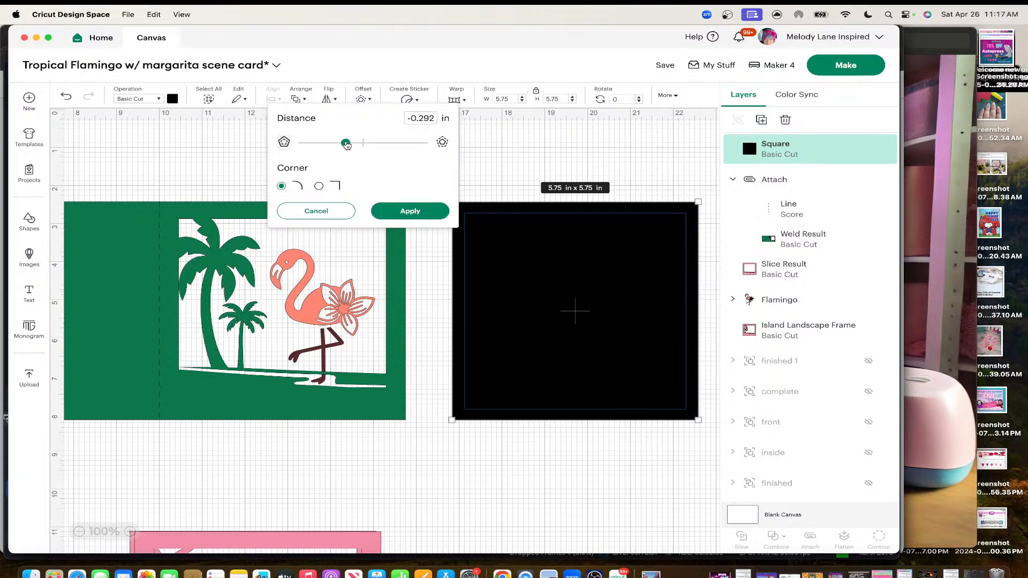
{"action": "left_click_drag", "start_coordinate": [346, 145], "coordinate": [345, 145]}
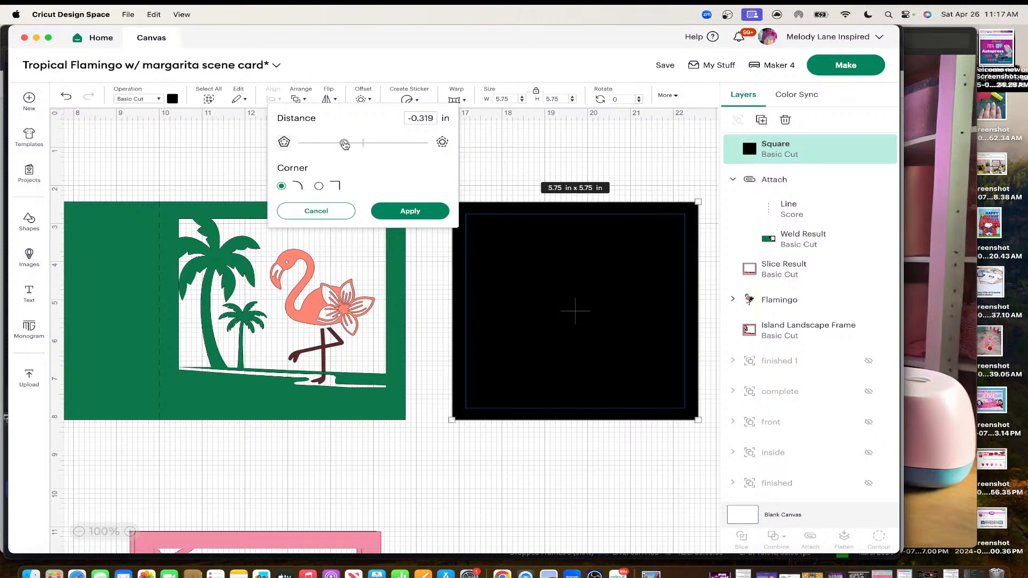
{"action": "left_click_drag", "start_coordinate": [347, 145], "coordinate": [343, 144]}
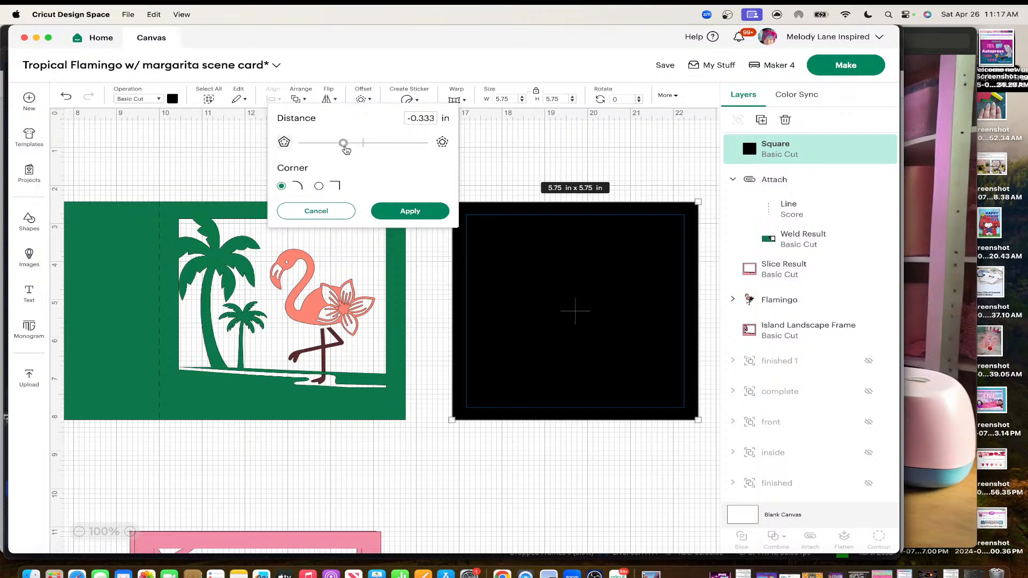
{"action": "left_click_drag", "start_coordinate": [345, 147], "coordinate": [341, 147]}
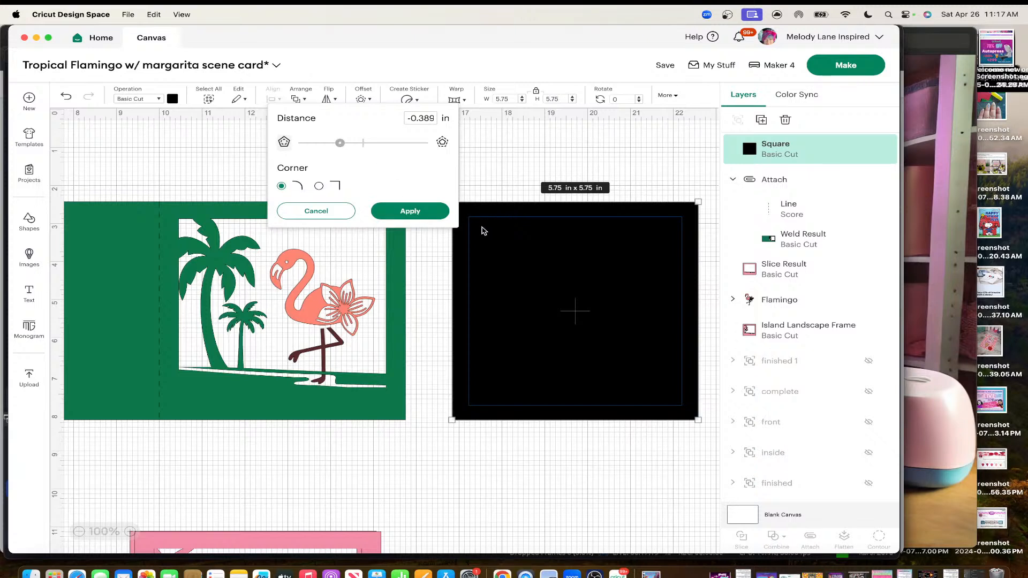
{"action": "left_click", "coordinate": [400, 213]}
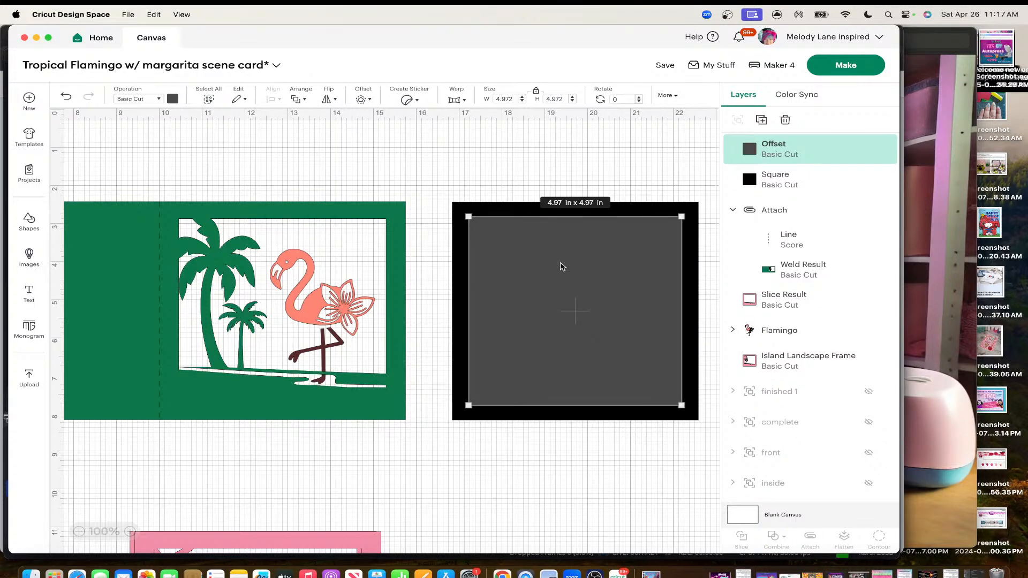
Subtract the inner offset from the black square to form an open frame, and nudge the frame slightly toward the card
{"action": "left_click_drag", "start_coordinate": [443, 167], "coordinate": [703, 448]}
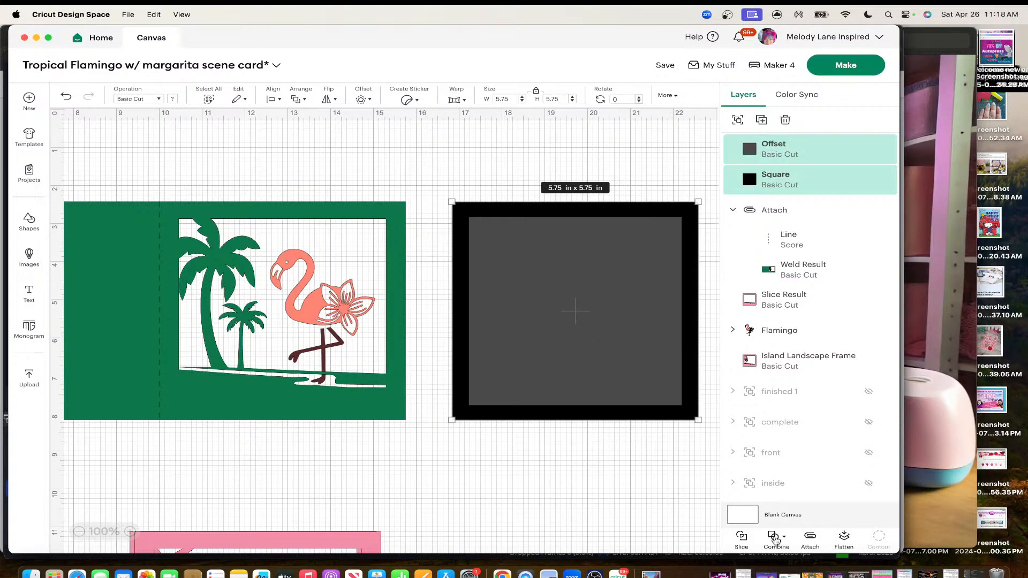
{"action": "left_click", "coordinate": [783, 536]}
{"action": "left_click", "coordinate": [786, 474]}
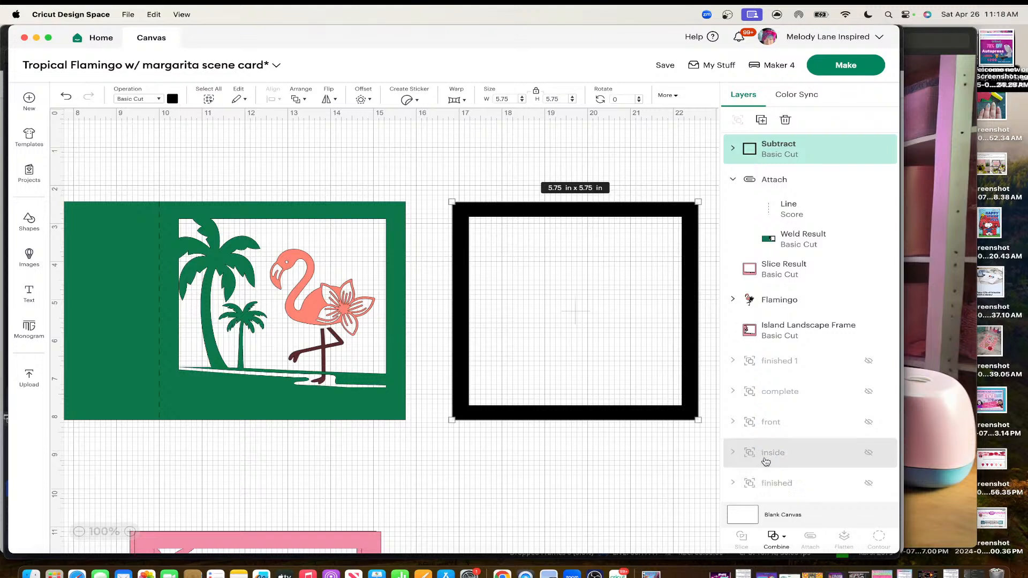
{"action": "mouse_move", "coordinate": [547, 213]}
{"action": "left_mouse_down"}
{"action": "mouse_move", "coordinate": [303, 224]}
{"action": "mouse_move", "coordinate": [254, 213]}
{"action": "mouse_move", "coordinate": [560, 214]}
{"action": "mouse_move", "coordinate": [539, 215]}
{"action": "left_mouse_up"}
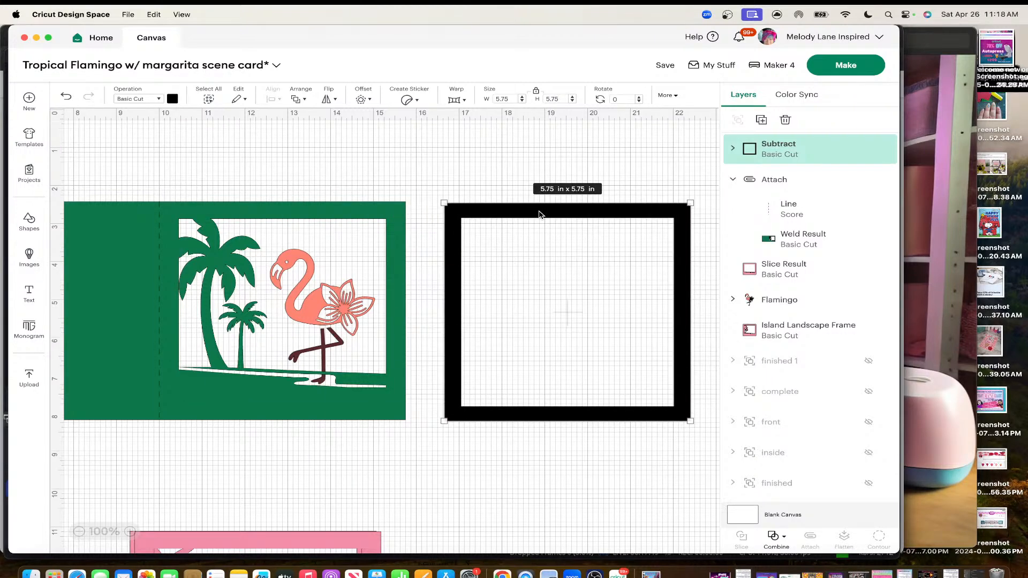
Search the bookmarked images for "tropical leaves" and place the full green palm leaf between the card and the black frame
{"action": "scroll", "coordinate": [539, 214], "scroll_direction": "right", "scroll_amount": 2}
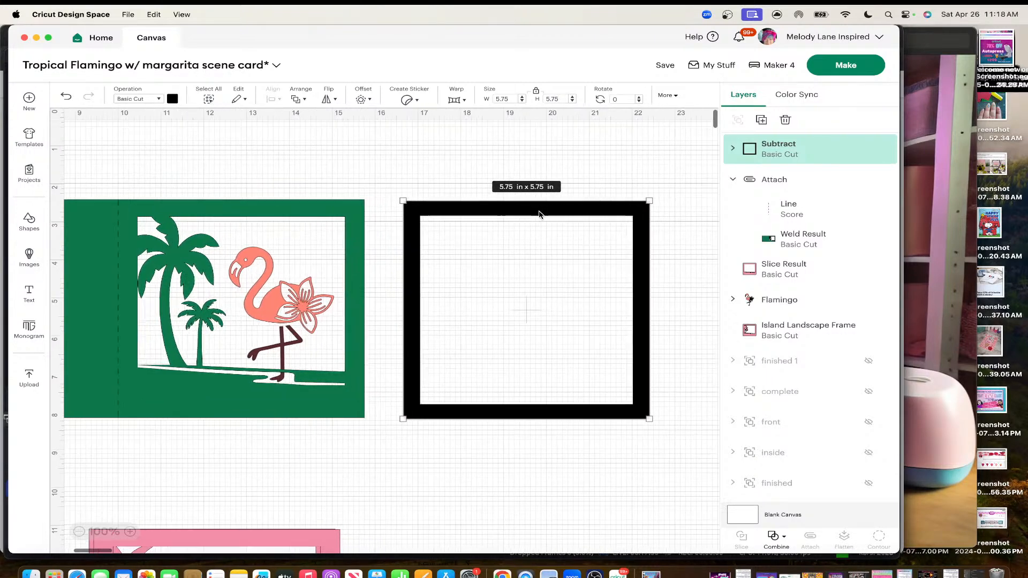
{"action": "left_click", "coordinate": [31, 255]}
{"action": "left_click", "coordinate": [227, 102]}
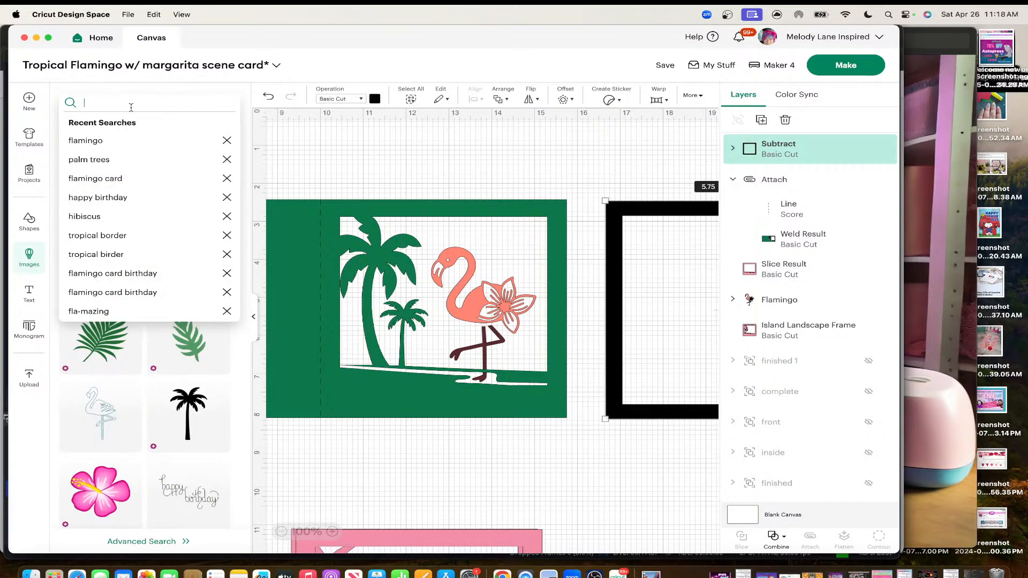
{"action": "type", "text": "tropical "}
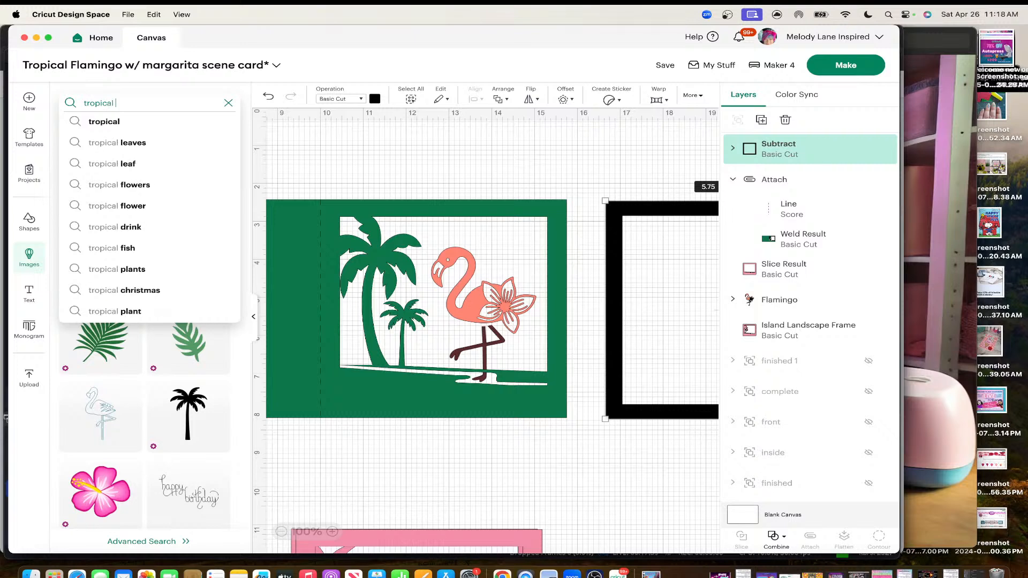
{"action": "type", "text": "leaves"}
{"action": "key", "text": "Return"}
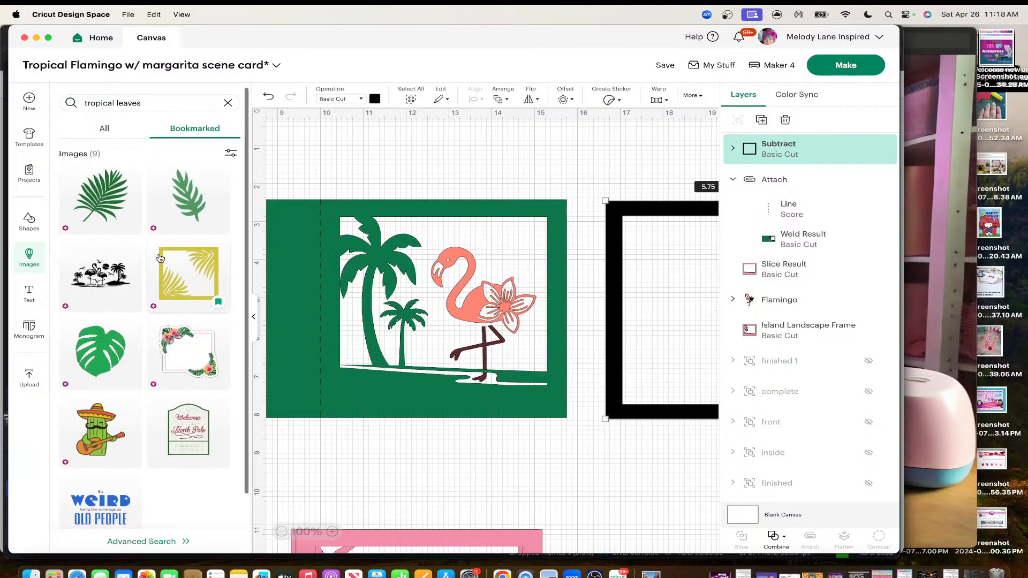
{"action": "scroll", "coordinate": [160, 259], "scroll_direction": "up", "scroll_amount": 1}
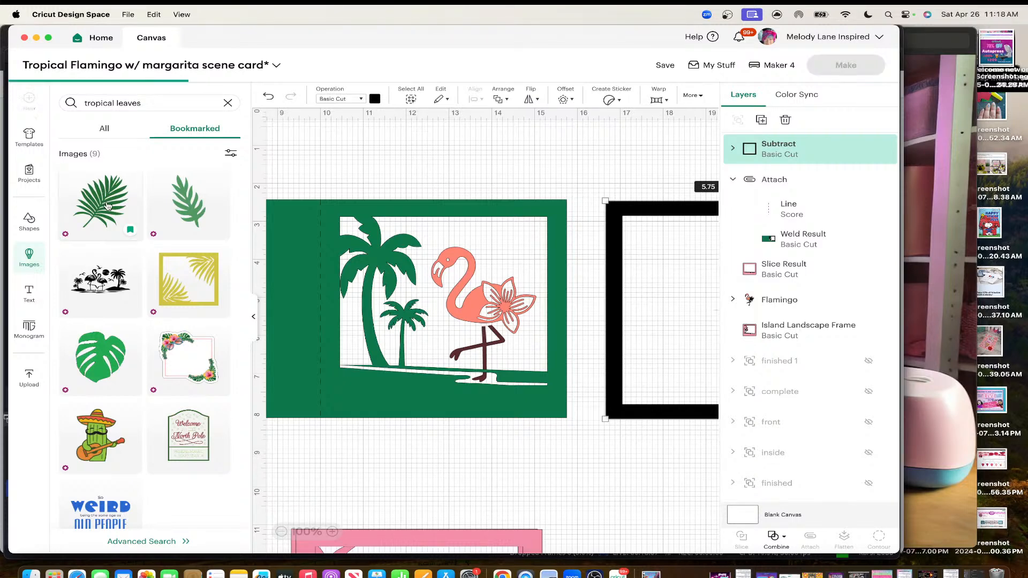
{"action": "left_click", "coordinate": [107, 207]}
{"action": "left_click_drag", "start_coordinate": [420, 234], "coordinate": [652, 262]}
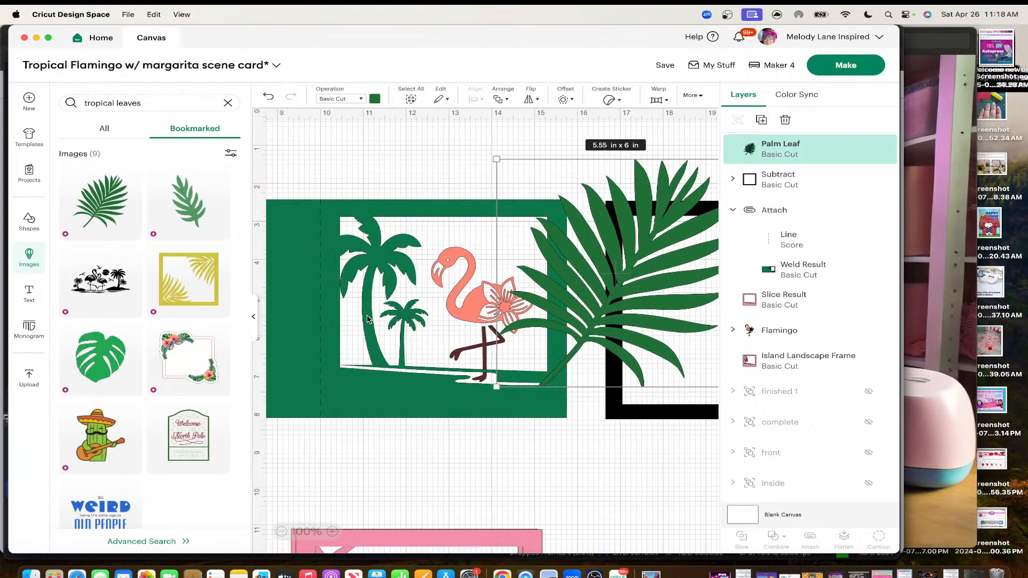
{"action": "left_click", "coordinate": [254, 320]}
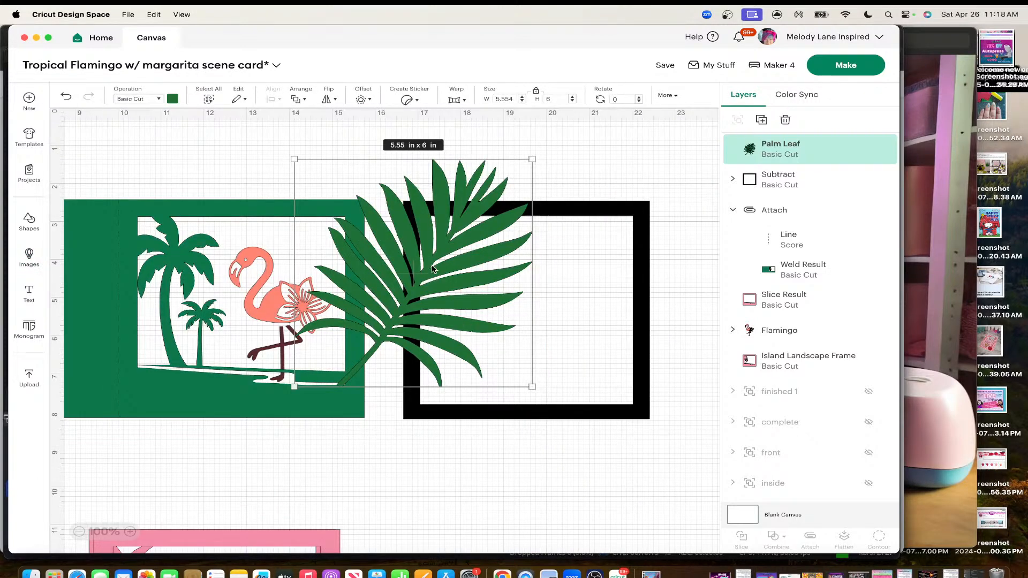
Duplicate the black frame and place the copy to the right of the original
{"action": "left_click", "coordinate": [624, 218]}
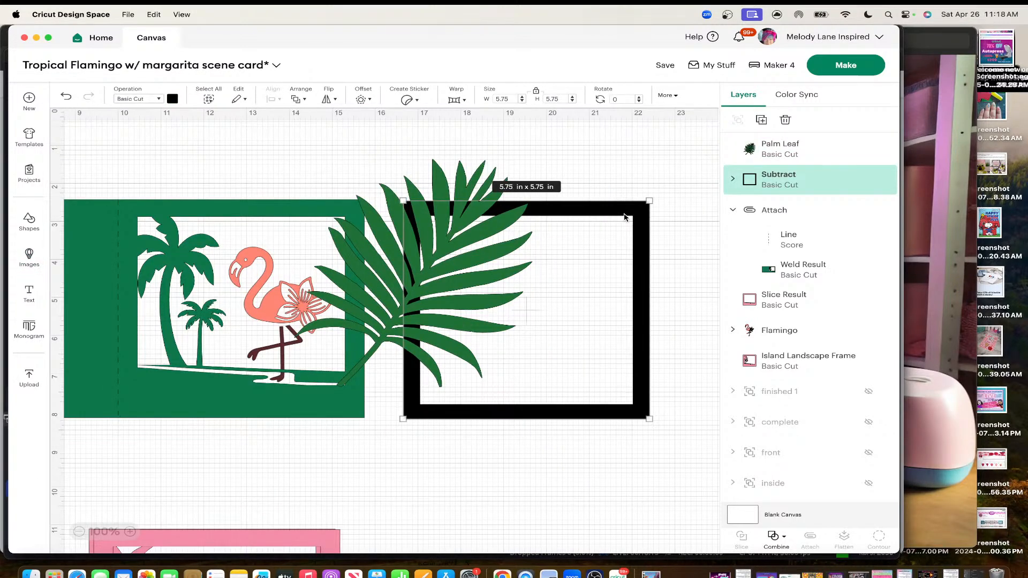
{"action": "key", "text": "super+d"}
{"action": "left_click_drag", "start_coordinate": [610, 363], "coordinate": [876, 344]}
Shrink the palm leaf to about 2.82 × 3.04 in and place it over the first black frame's upper-right corner
{"action": "left_click_drag", "start_coordinate": [441, 255], "coordinate": [537, 283]}
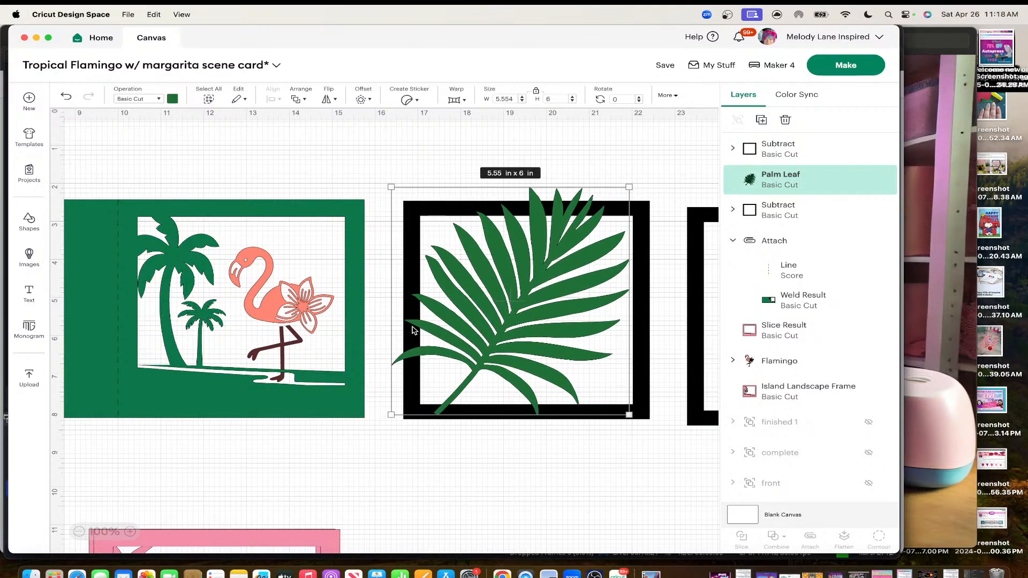
{"action": "left_click_drag", "start_coordinate": [491, 337], "coordinate": [487, 350]}
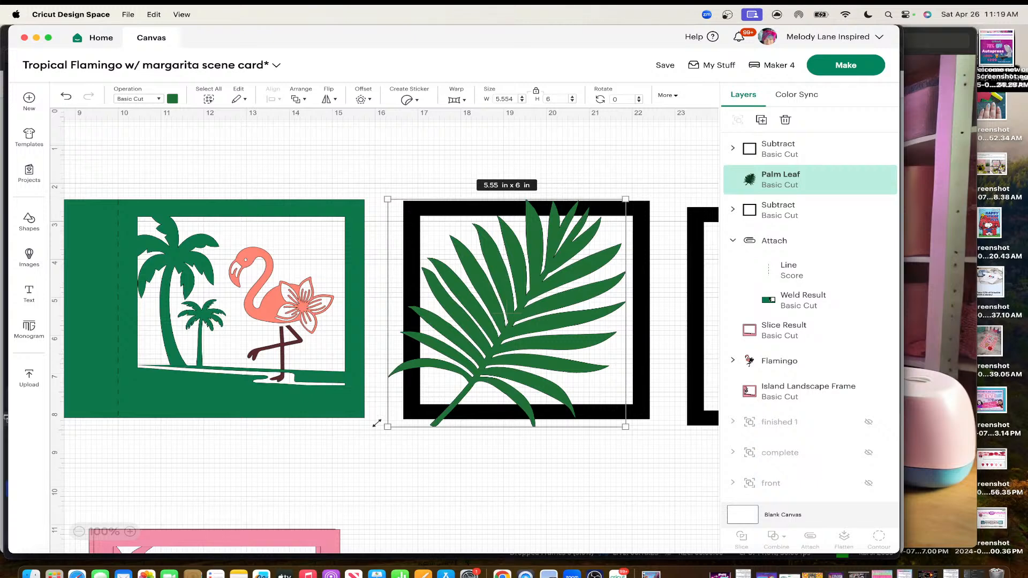
{"action": "left_click_drag", "start_coordinate": [384, 426], "coordinate": [502, 275]}
{"action": "left_click_drag", "start_coordinate": [602, 256], "coordinate": [606, 247]}
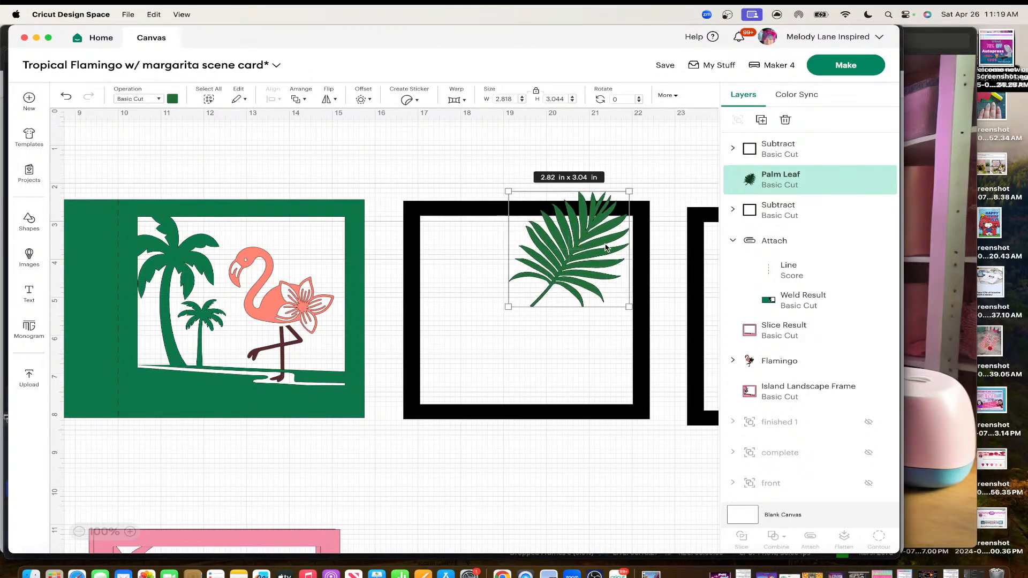
Flip the palm leaf vertically and horizontally, and enlarge it to about 3.23 × 3.49 in over the frame's upper-right corner
{"action": "left_click", "coordinate": [329, 98]}
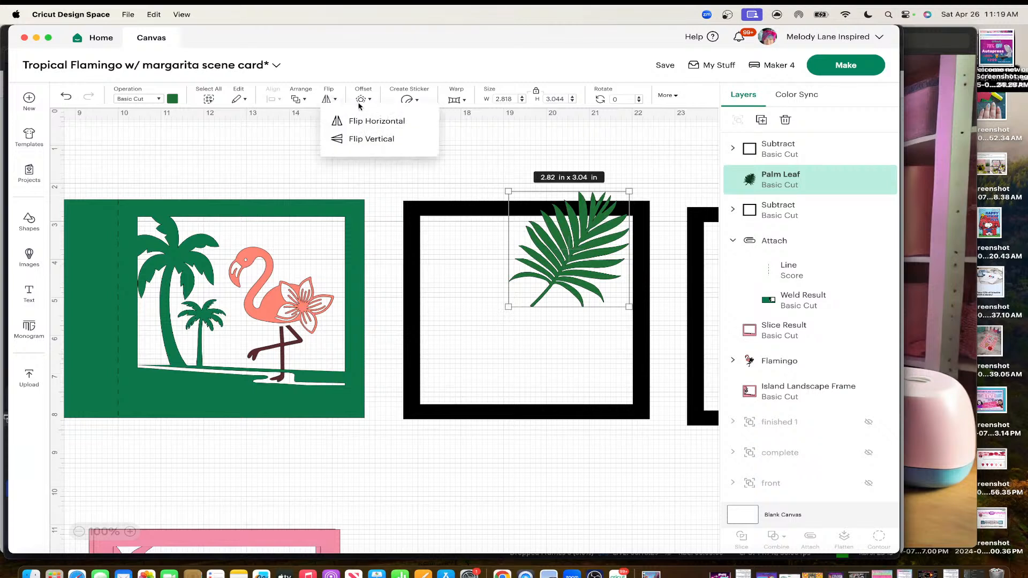
{"action": "left_click", "coordinate": [373, 139]}
{"action": "left_click", "coordinate": [329, 98]}
{"action": "left_click", "coordinate": [366, 121]}
{"action": "left_click_drag", "start_coordinate": [569, 268], "coordinate": [584, 262]}
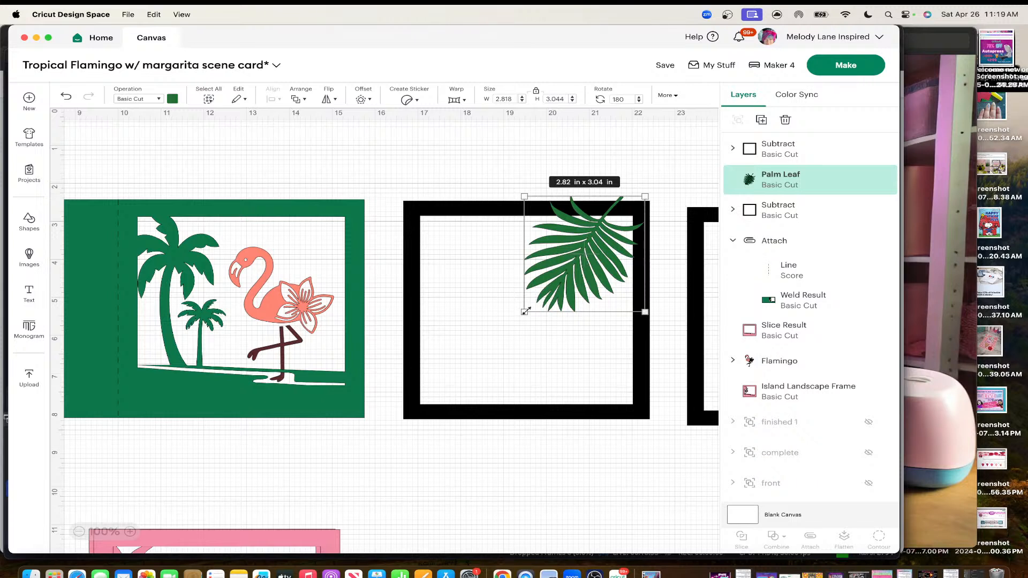
{"action": "left_click_drag", "start_coordinate": [527, 307], "coordinate": [509, 324]}
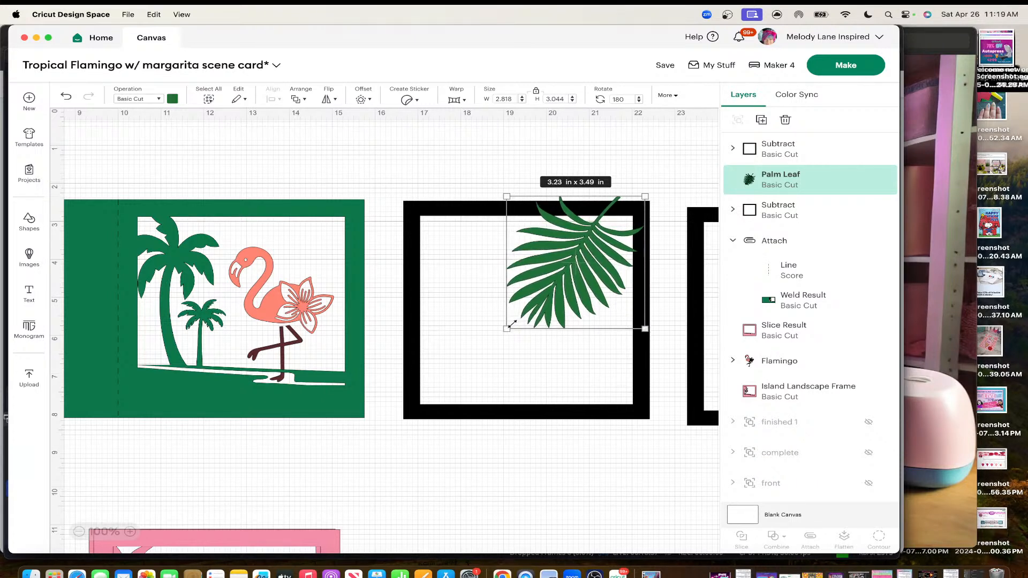
{"action": "left_click_drag", "start_coordinate": [562, 293], "coordinate": [564, 289]}
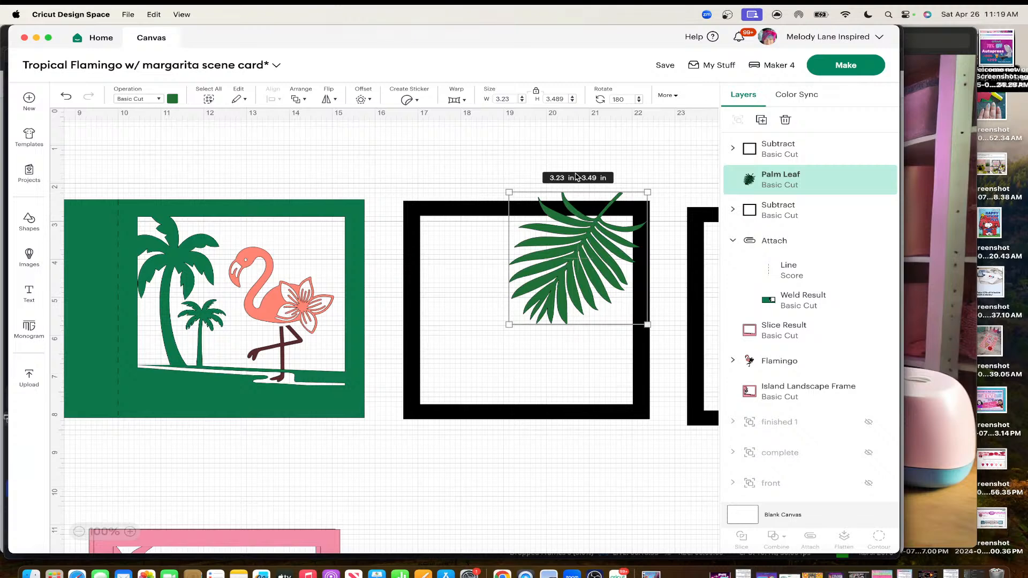
Duplicate the palm leaf onto the frame's lower-left corner and flip the copy vertically and horizontally
{"action": "right_click", "coordinate": [595, 273]}
{"action": "left_click", "coordinate": [626, 272]}
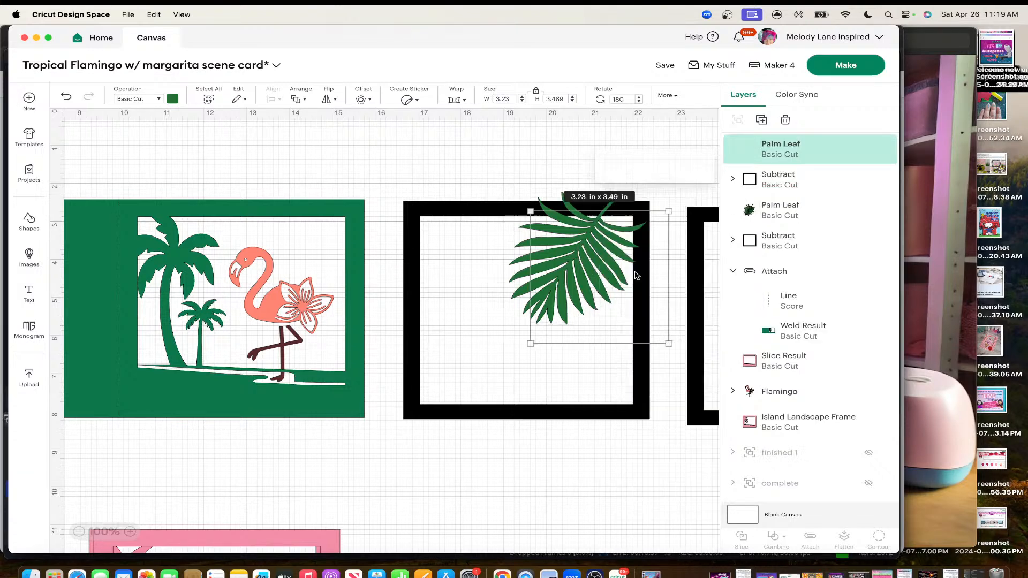
{"action": "left_click_drag", "start_coordinate": [588, 261], "coordinate": [451, 355]}
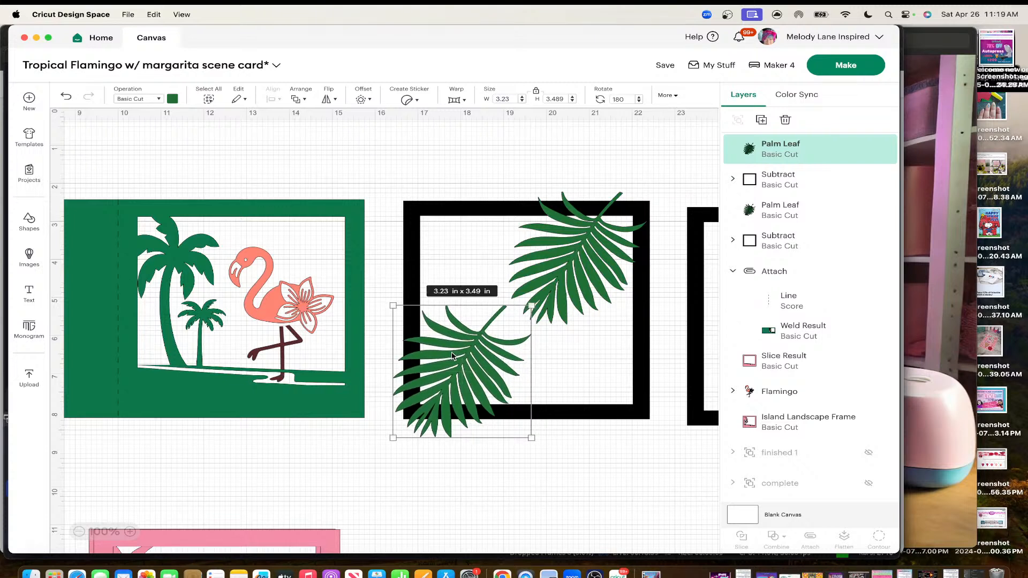
{"action": "left_click", "coordinate": [331, 99]}
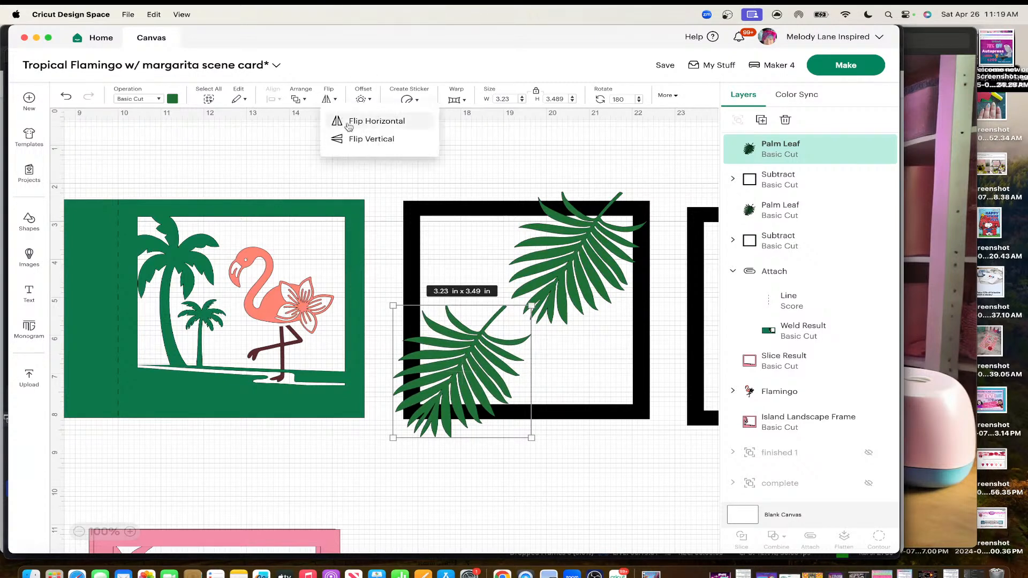
{"action": "left_click", "coordinate": [364, 140]}
{"action": "left_click", "coordinate": [328, 100]}
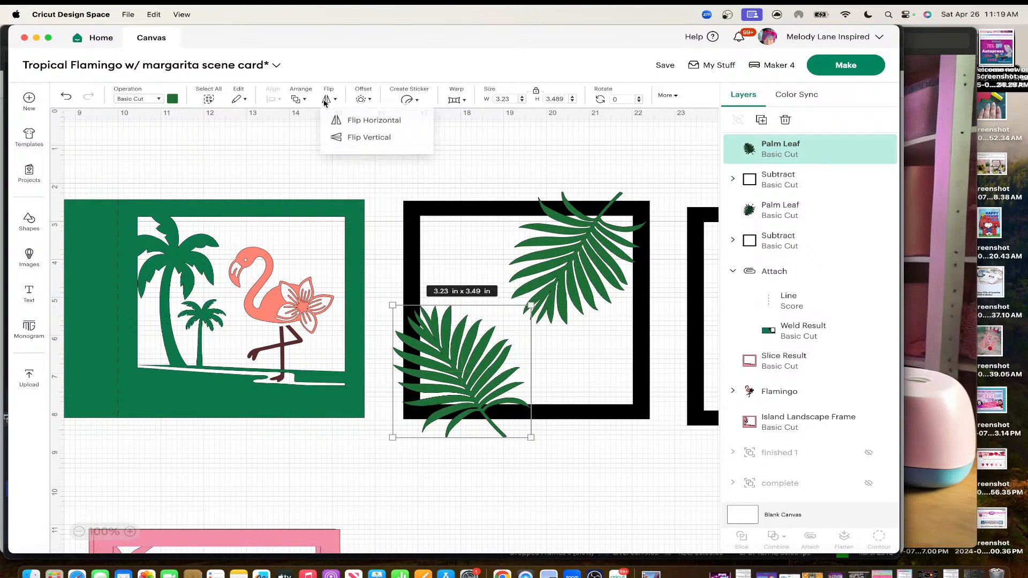
{"action": "left_click", "coordinate": [358, 123]}
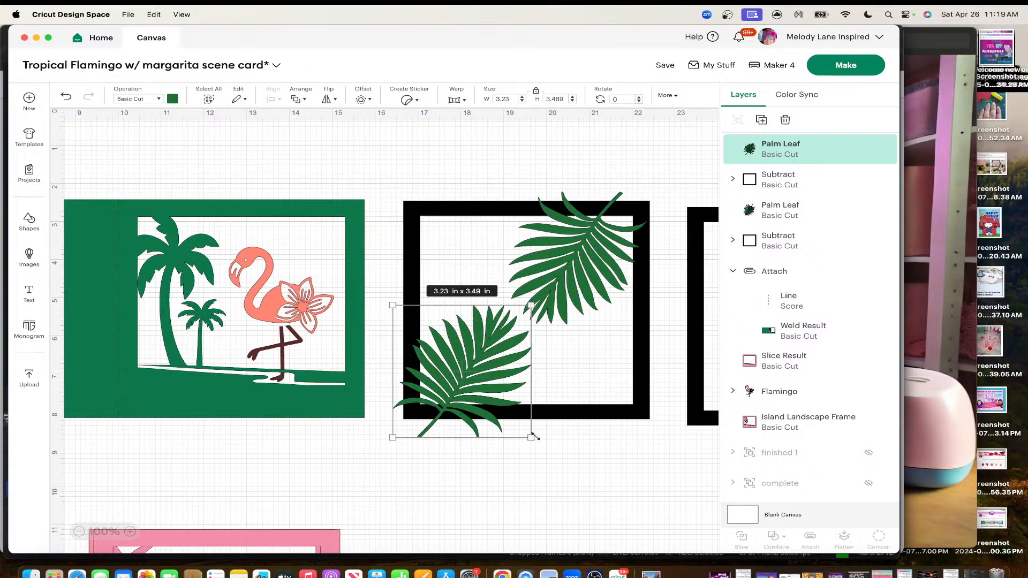
Shrink the lower-left palm leaf to about 2.84 × 3.07 in and enlarge the upper-right leaf to about 3.48 × 3.67 in over the frame corners
{"action": "left_click_drag", "start_coordinate": [533, 435], "coordinate": [517, 422]}
{"action": "left_click_drag", "start_coordinate": [455, 361], "coordinate": [453, 369]}
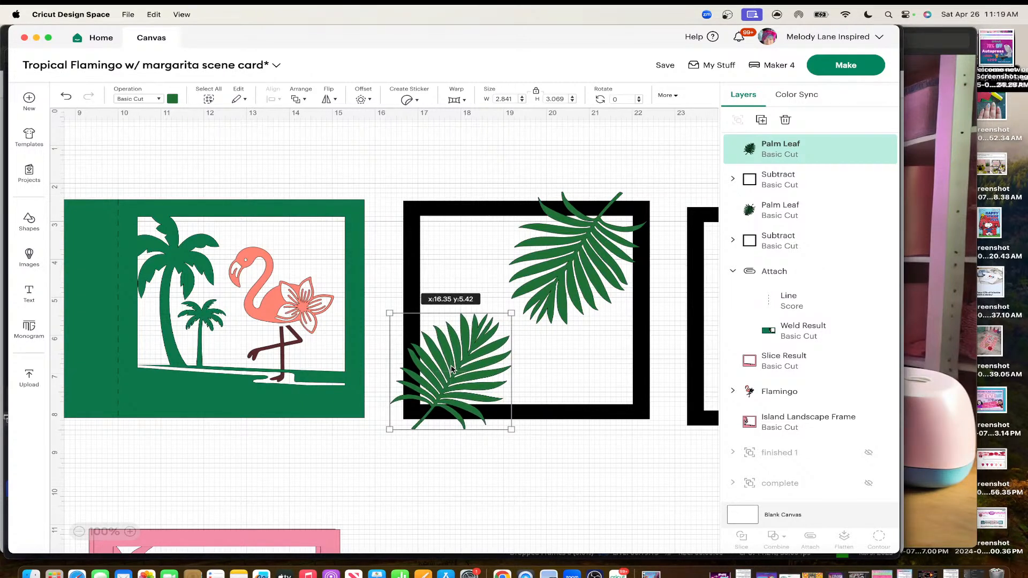
{"action": "left_click", "coordinate": [568, 273]}
{"action": "left_click_drag", "start_coordinate": [505, 190], "coordinate": [500, 192]}
{"action": "mouse_move", "coordinate": [503, 226]}
{"action": "left_mouse_down"}
{"action": "mouse_move", "coordinate": [483, 226]}
{"action": "mouse_move", "coordinate": [500, 227]}
{"action": "left_mouse_up"}
{"action": "left_click_drag", "start_coordinate": [580, 254], "coordinate": [580, 250]}
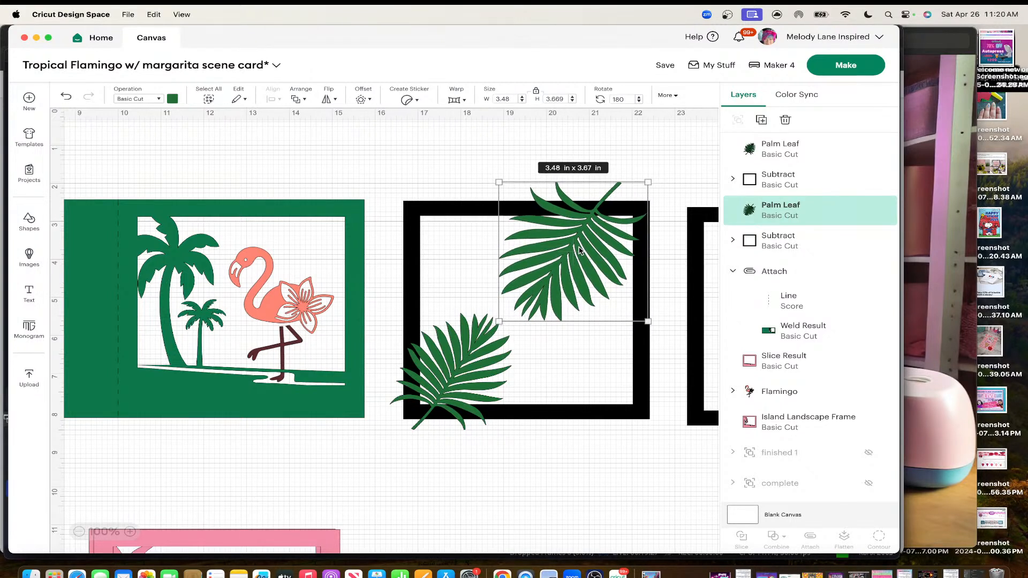
Slice the upper-right palm leaf with the first black frame
{"action": "left_click", "coordinate": [466, 364]}
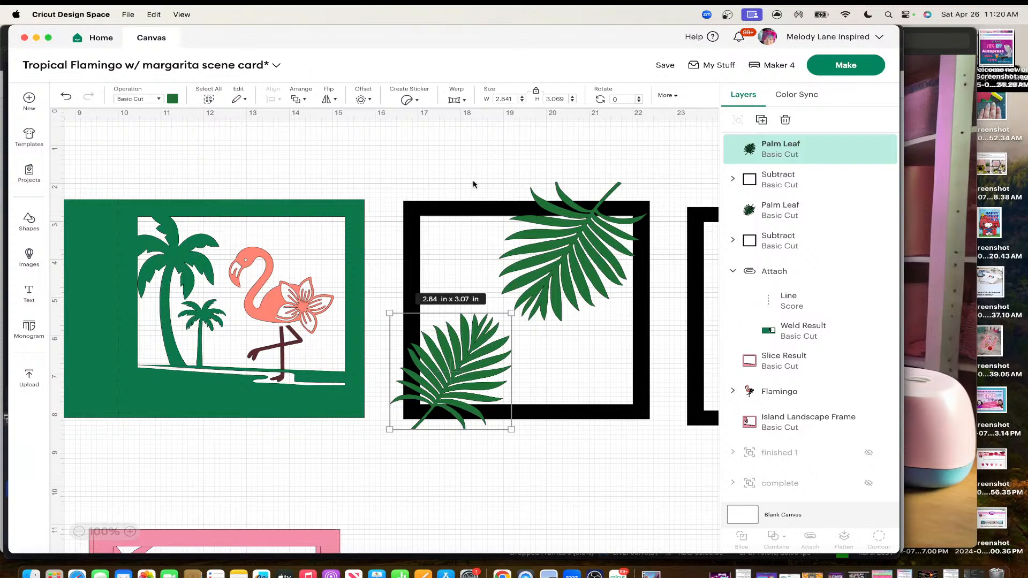
{"action": "left_click_drag", "start_coordinate": [400, 166], "coordinate": [660, 429]}
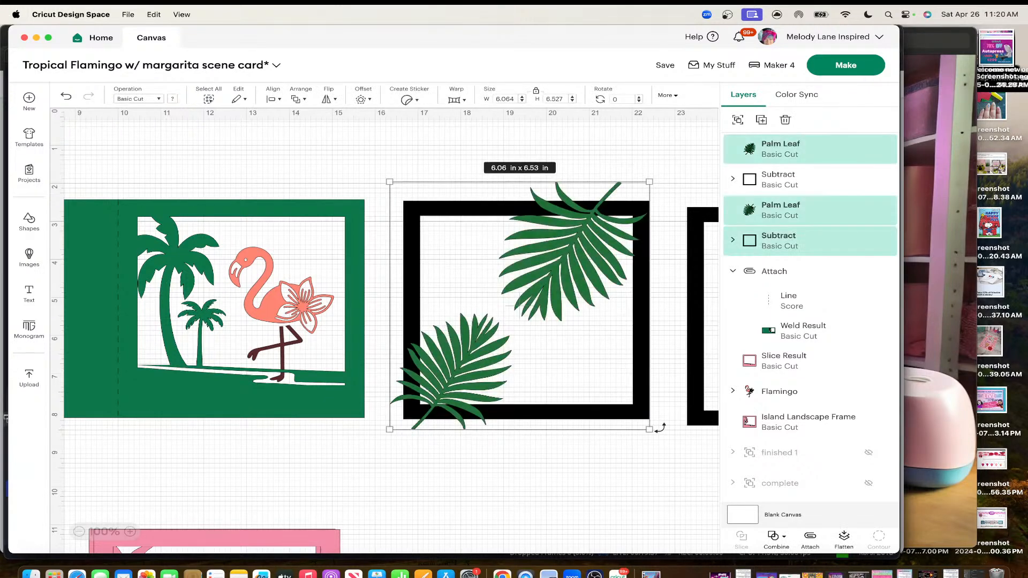
{"action": "left_click", "coordinate": [658, 516]}
{"action": "left_click", "coordinate": [567, 235]}
{"action": "left_click", "coordinate": [436, 206], "text": "shift"}
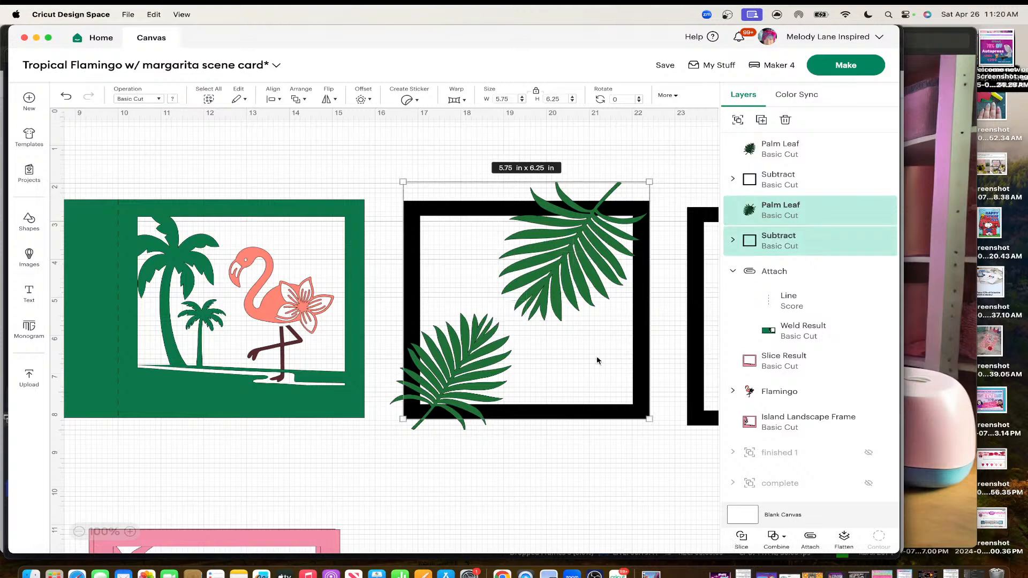
{"action": "left_click", "coordinate": [740, 535]}
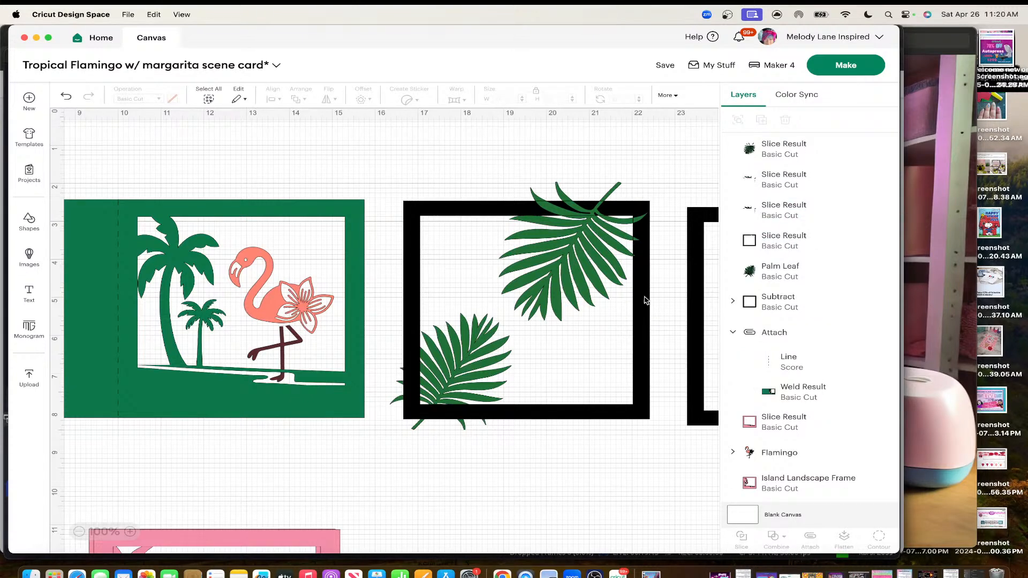
Delete a sliced overlap piece from the frame's upper edge, moving the leaf aside and back over the upper-right corner
{"action": "left_click", "coordinate": [611, 186]}
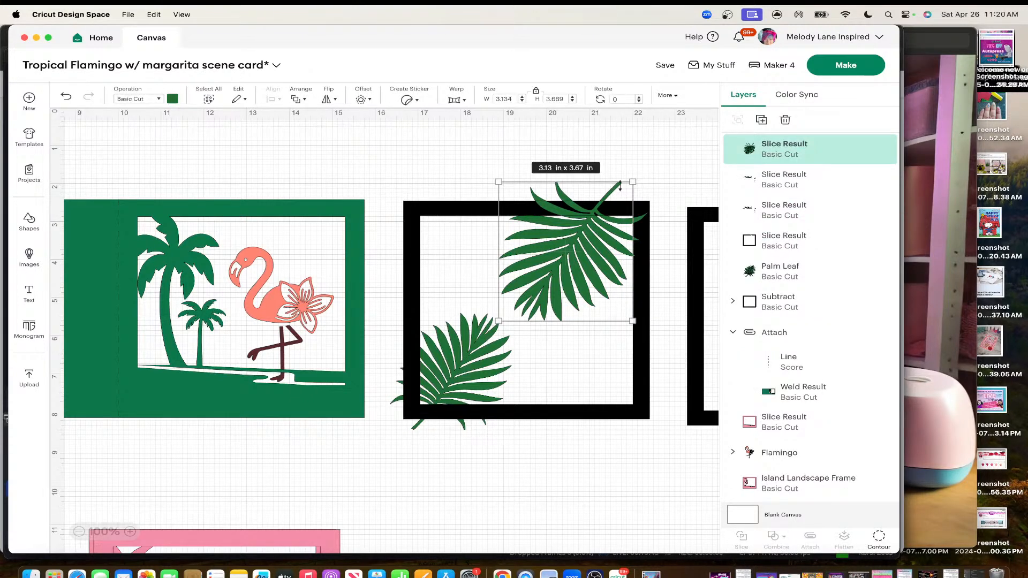
{"action": "left_click", "coordinate": [657, 178]}
{"action": "left_click_drag", "start_coordinate": [587, 207], "coordinate": [578, 464]}
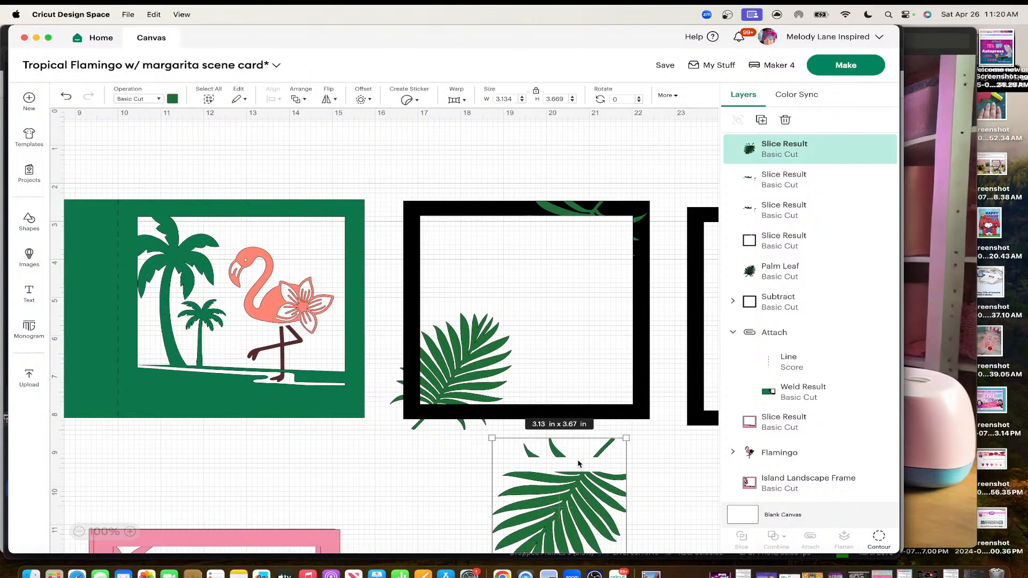
{"action": "left_click", "coordinate": [582, 202]}
{"action": "left_click_drag", "start_coordinate": [581, 201], "coordinate": [578, 169]}
{"action": "key", "text": "Delete"}
{"action": "left_click_drag", "start_coordinate": [562, 495], "coordinate": [577, 241]}
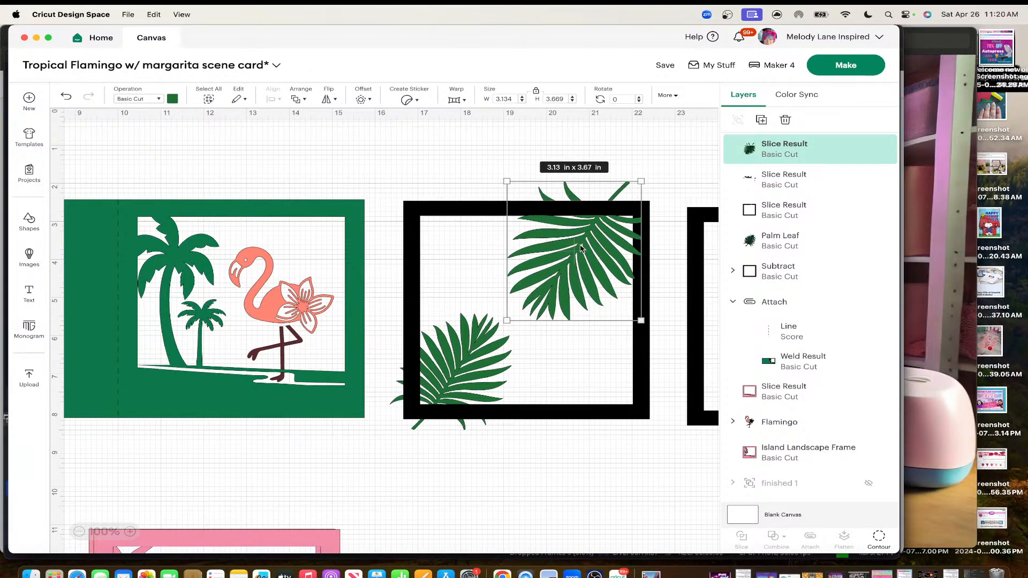
Hide the stem and two leaf-tip contours of the upper-right leaf that stick out beyond the frame
{"action": "left_click", "coordinate": [879, 538]}
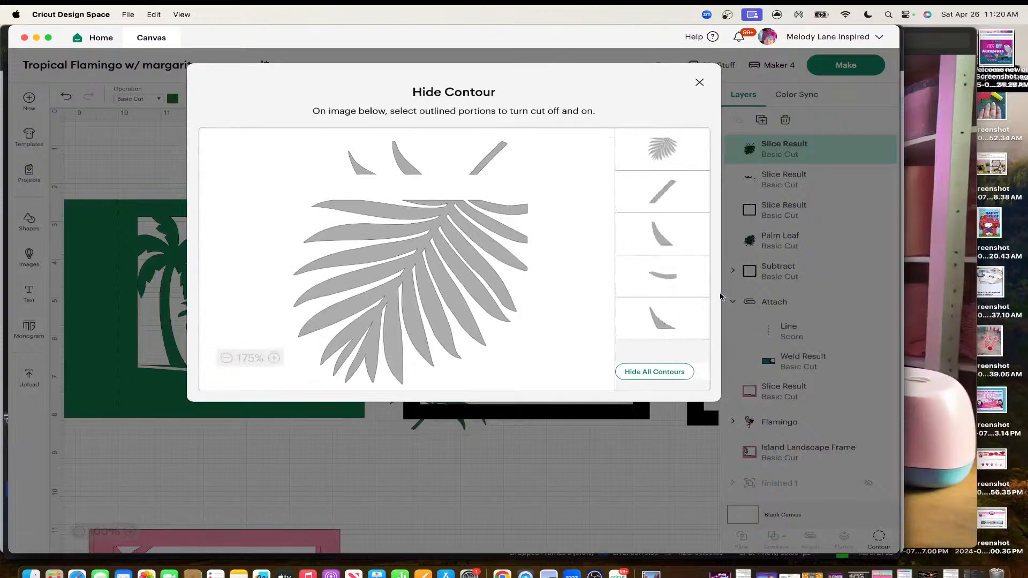
{"action": "left_click", "coordinate": [487, 157]}
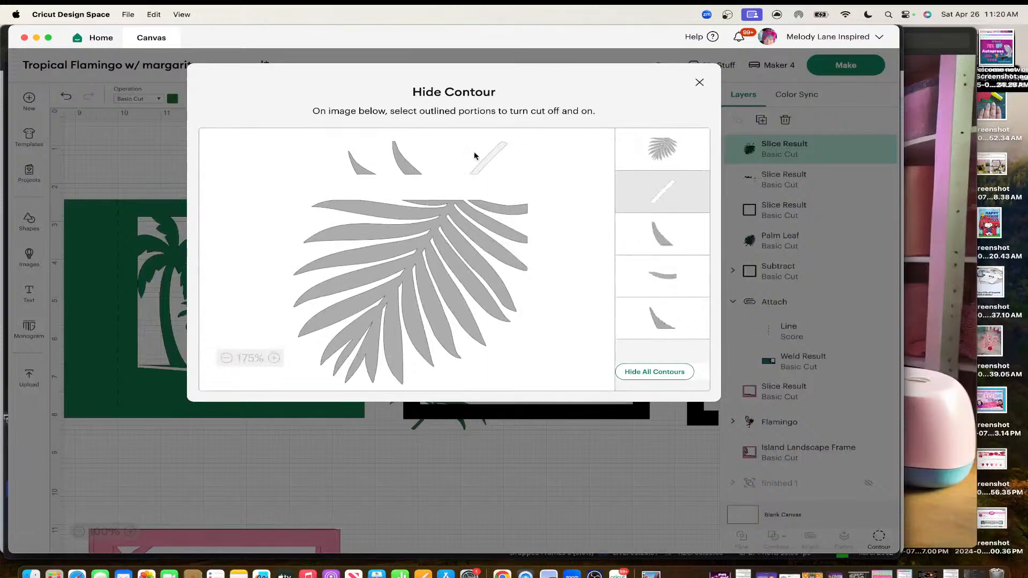
{"action": "left_click", "coordinate": [411, 170]}
{"action": "left_click", "coordinate": [363, 170]}
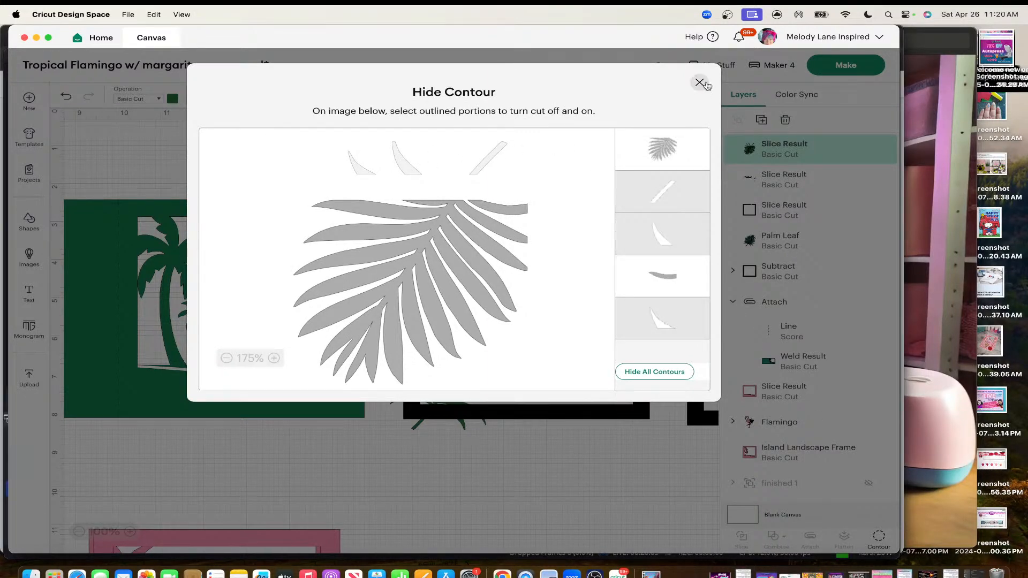
{"action": "left_click", "coordinate": [699, 82]}
Align the trimmed leaf with the inner upper-right corner of the black frame
{"action": "left_click", "coordinate": [652, 260]}
{"action": "left_click_drag", "start_coordinate": [621, 256], "coordinate": [612, 254]}
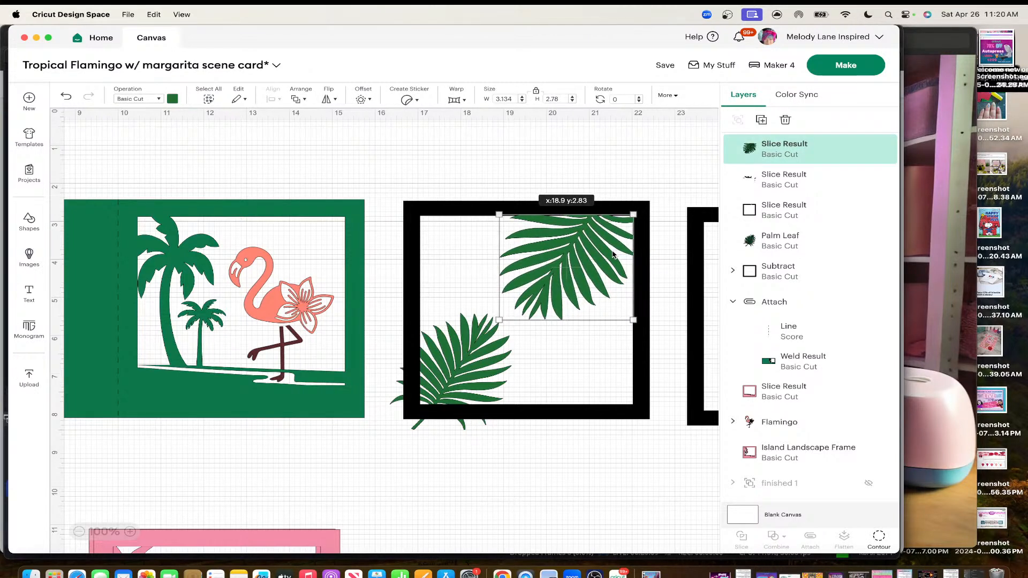
{"action": "left_click_drag", "start_coordinate": [613, 255], "coordinate": [614, 255]}
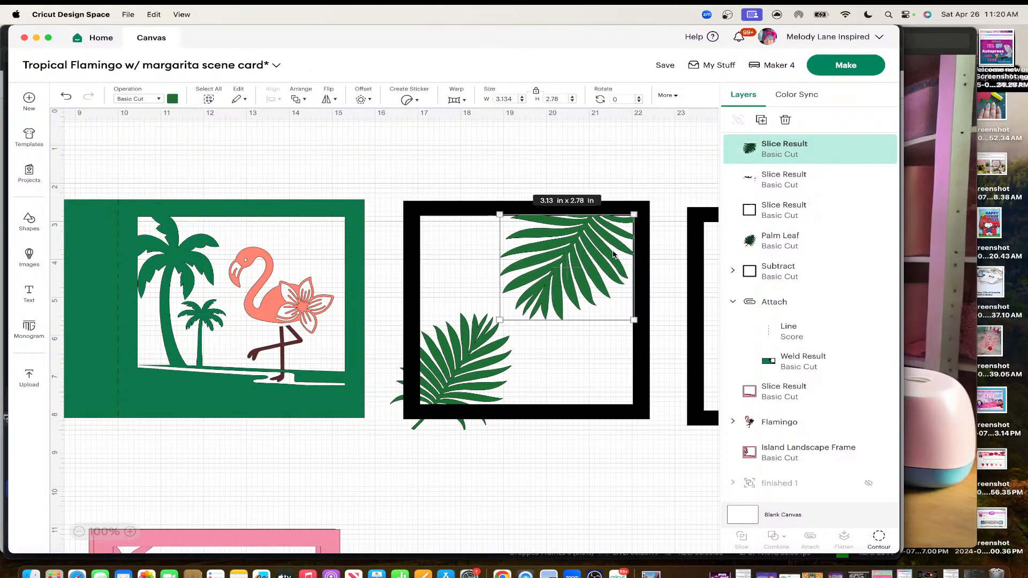
{"action": "left_click", "coordinate": [608, 159]}
Send the sliced black frame to the back, behind the lower-left palm leaf
{"action": "left_click", "coordinate": [482, 360]}
{"action": "left_click", "coordinate": [503, 481]}
{"action": "left_click", "coordinate": [464, 405]}
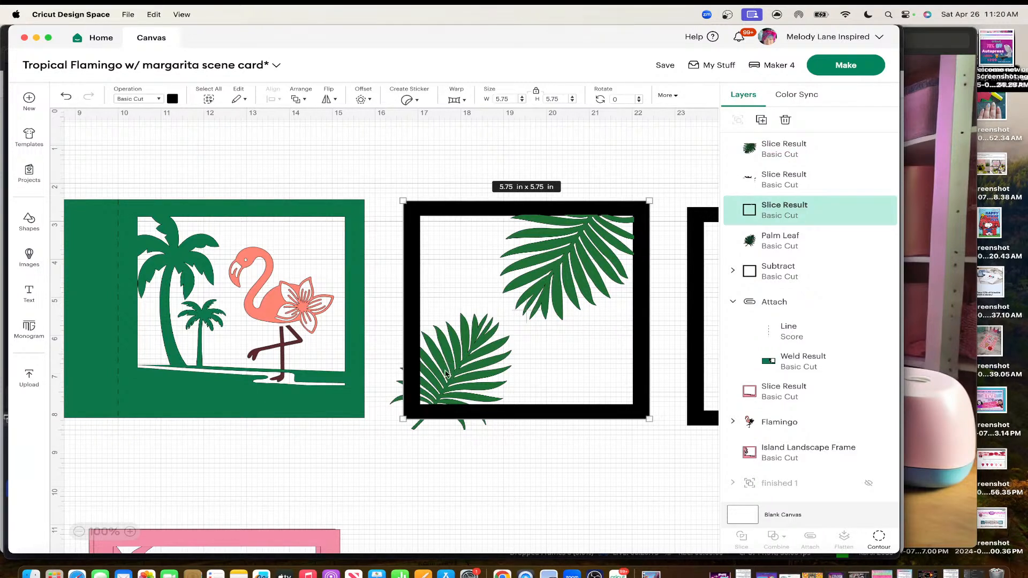
{"action": "right_click", "coordinate": [423, 216]}
{"action": "left_click", "coordinate": [464, 379]}
{"action": "left_click", "coordinate": [482, 466]}
Slice the lower-left palm leaf with the black frame
{"action": "left_click", "coordinate": [441, 374]}
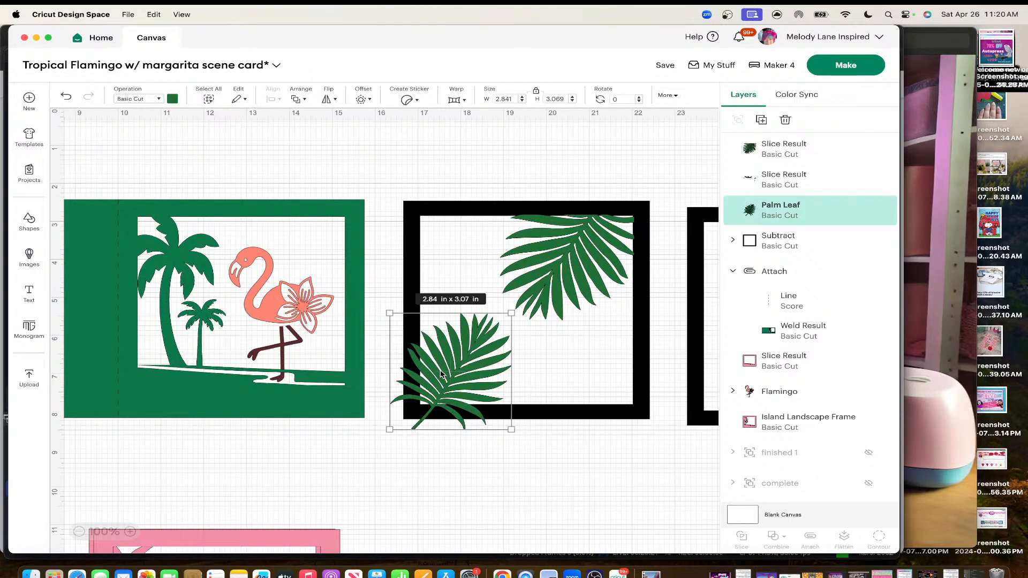
{"action": "left_click", "coordinate": [408, 247], "text": "shift"}
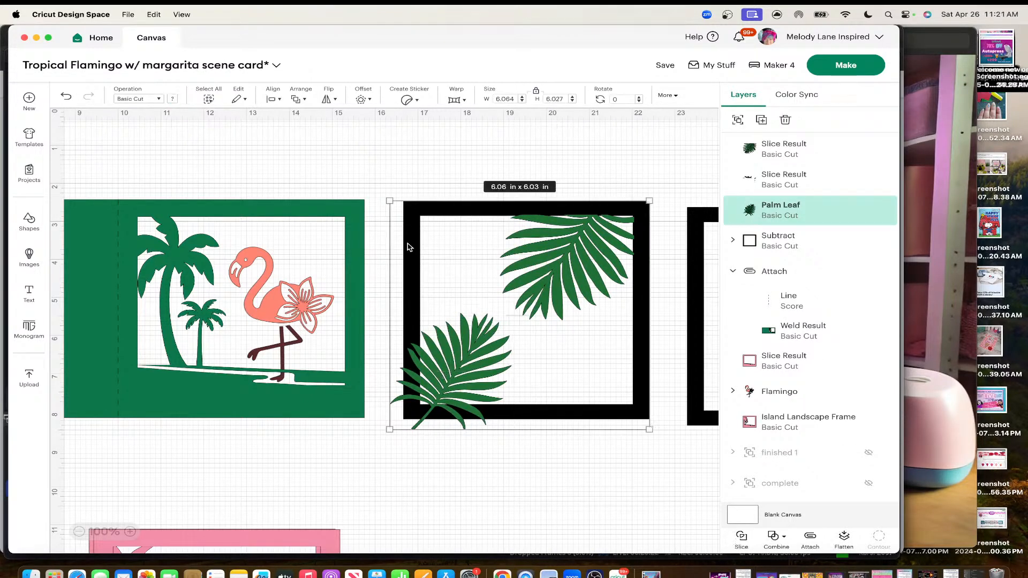
{"action": "left_click", "coordinate": [741, 537]}
Delete a sliced overlap piece on the frame's lower-left corner, moving the leaf aside and back into place
{"action": "left_click_drag", "start_coordinate": [426, 414], "coordinate": [552, 515]}
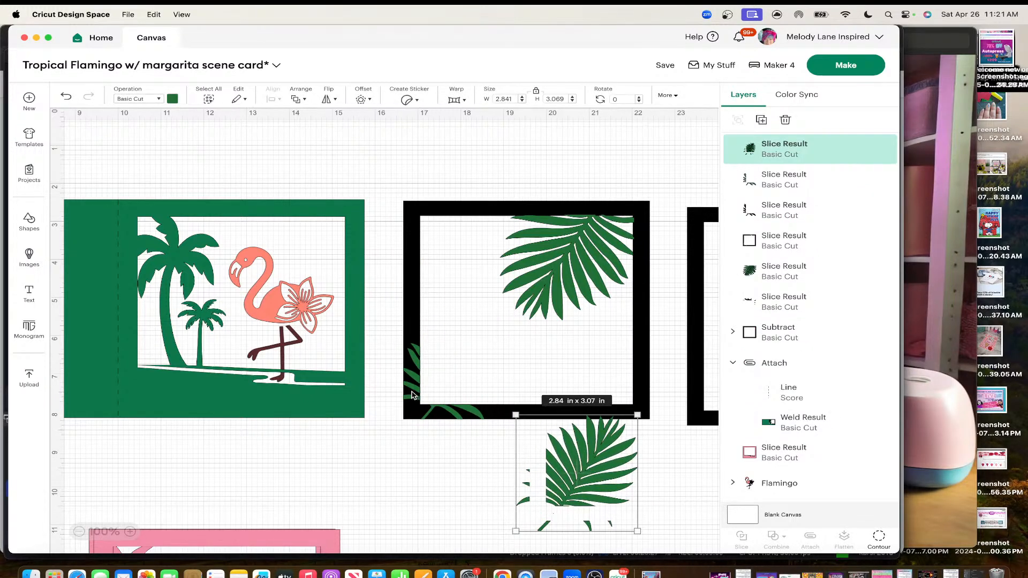
{"action": "left_click", "coordinate": [413, 397]}
{"action": "key", "text": "Delete"}
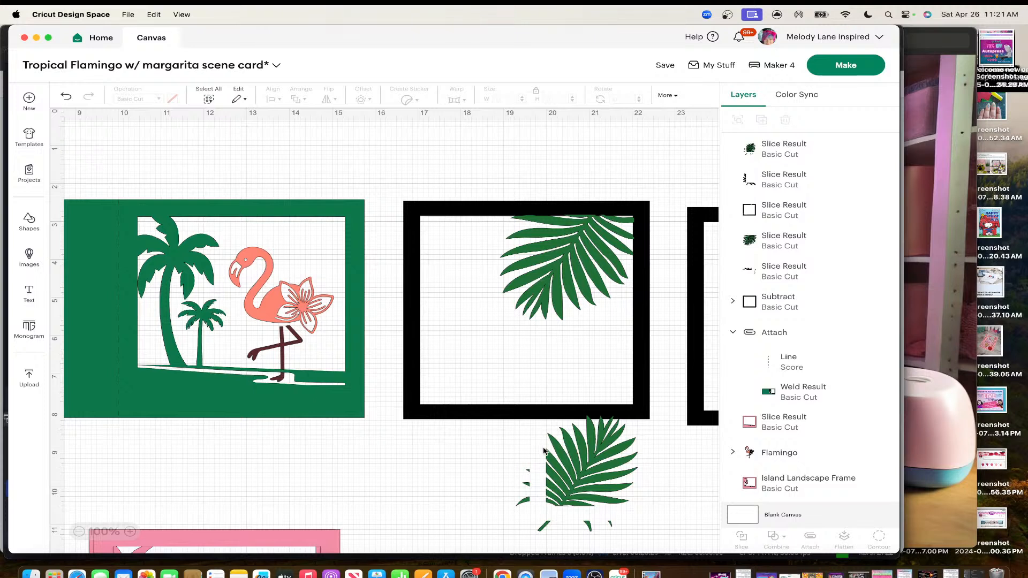
{"action": "left_click_drag", "start_coordinate": [583, 461], "coordinate": [457, 359]}
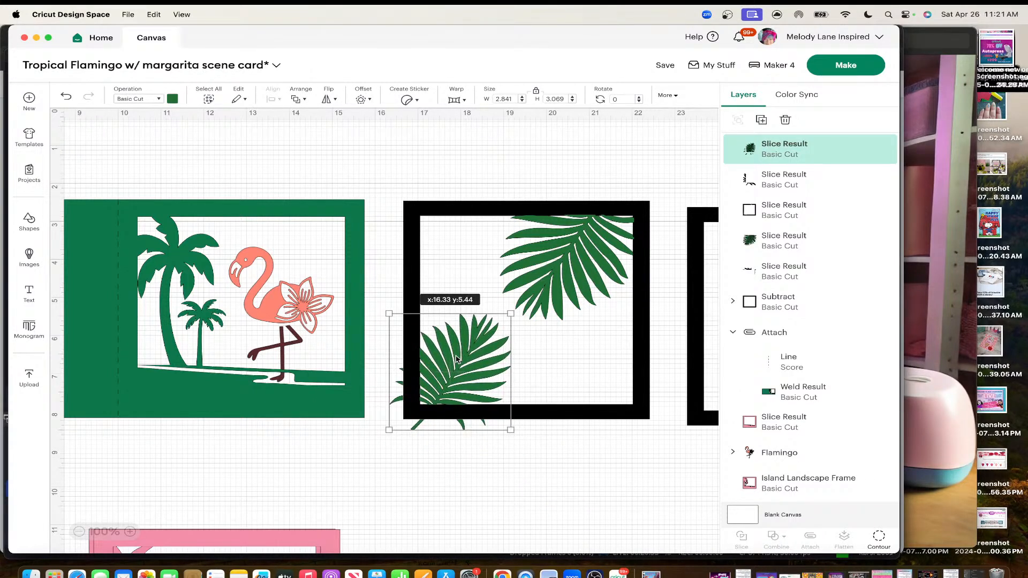
Hide the six stray contours of the lower-left leaf that extend outside the frame
{"action": "left_click", "coordinate": [878, 537]}
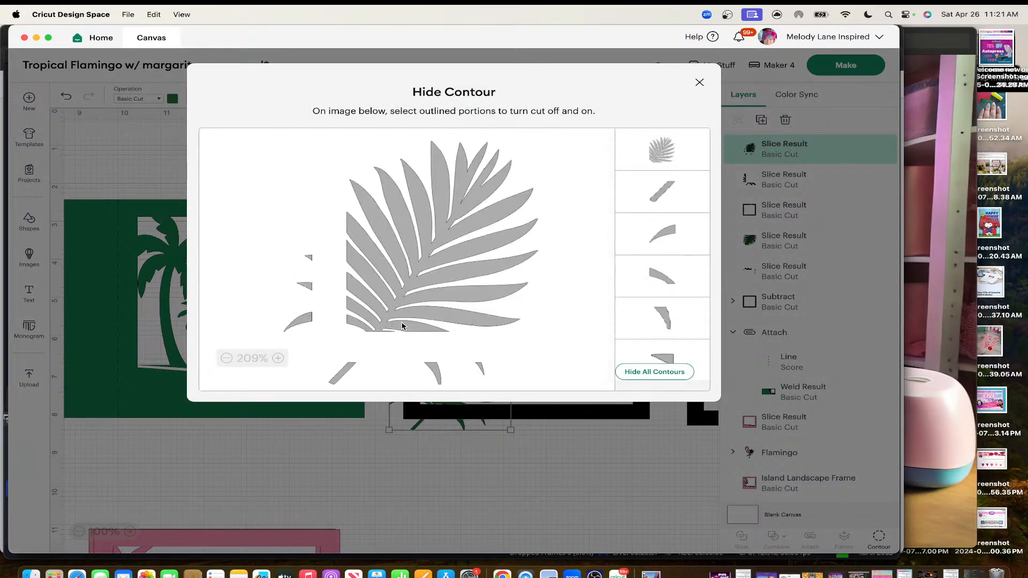
{"action": "left_click", "coordinate": [309, 258]}
{"action": "left_click", "coordinate": [305, 286]}
{"action": "left_click", "coordinate": [301, 320]}
{"action": "left_click", "coordinate": [343, 371]}
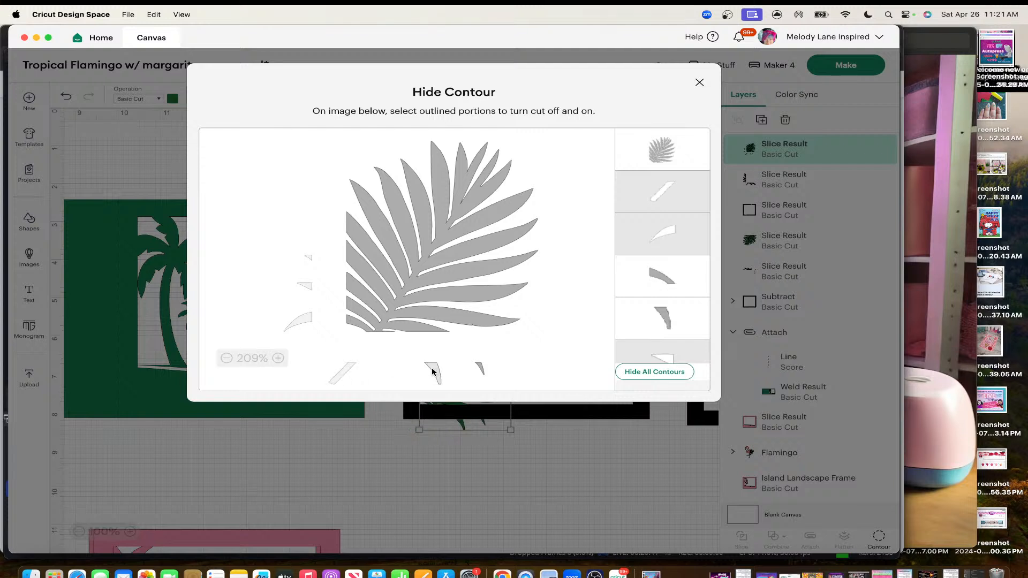
{"action": "left_click", "coordinate": [432, 372]}
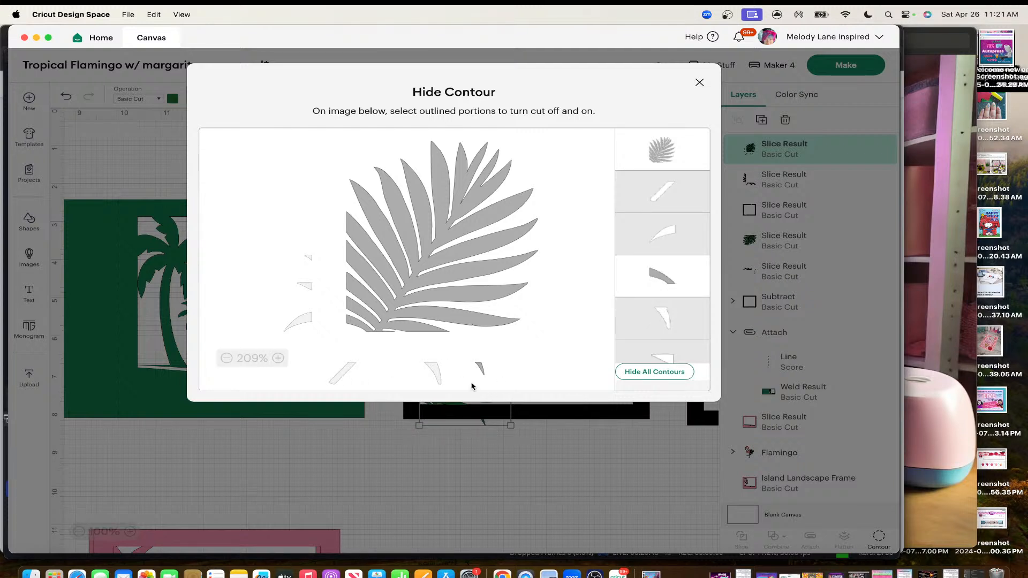
{"action": "left_click", "coordinate": [481, 366]}
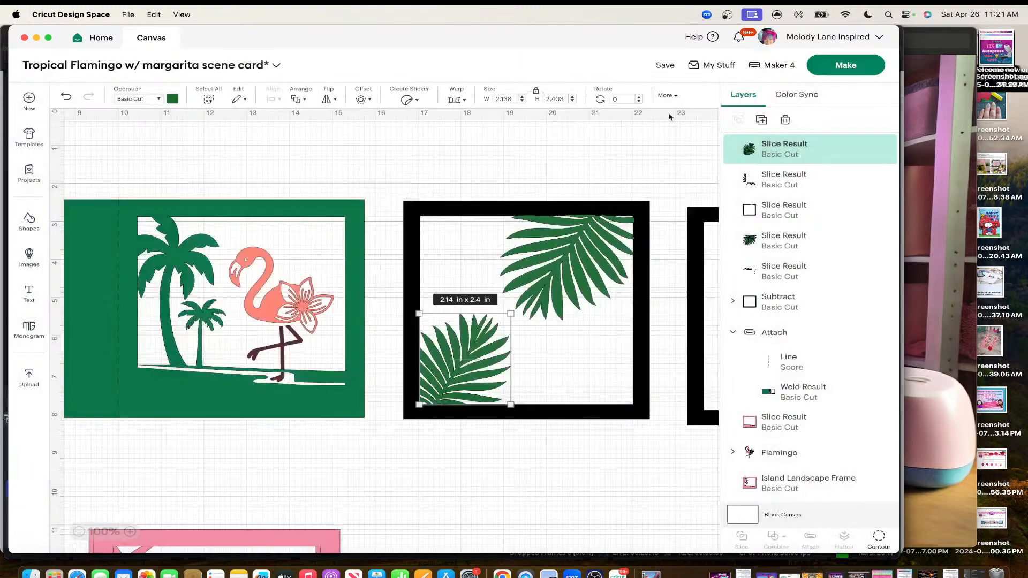
{"action": "left_click", "coordinate": [699, 82]}
Unite the frame and all its palm leaf pieces, and move the united shape closer to the green base
{"action": "left_click_drag", "start_coordinate": [459, 219], "coordinate": [656, 446]}
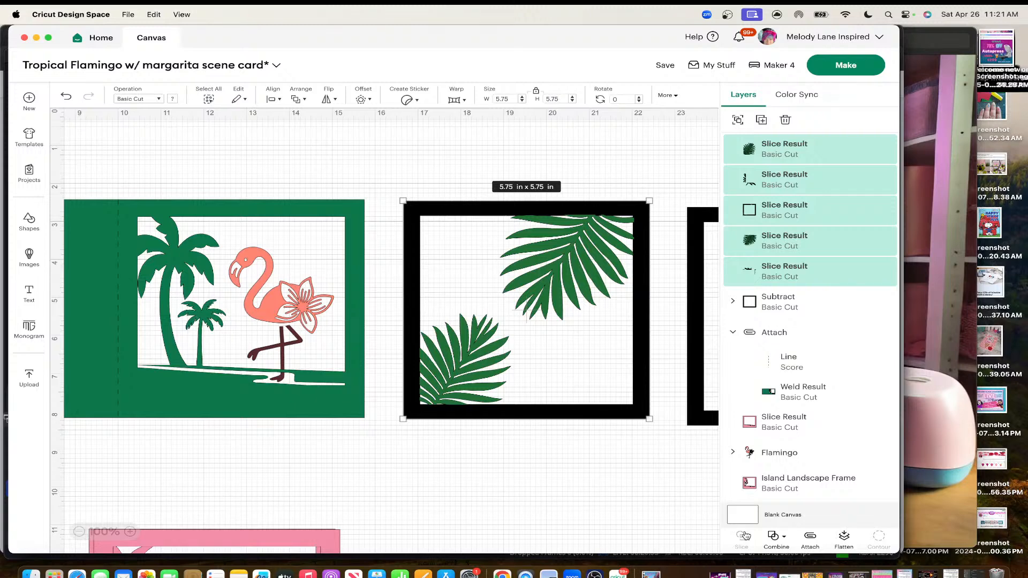
{"action": "left_click", "coordinate": [777, 536]}
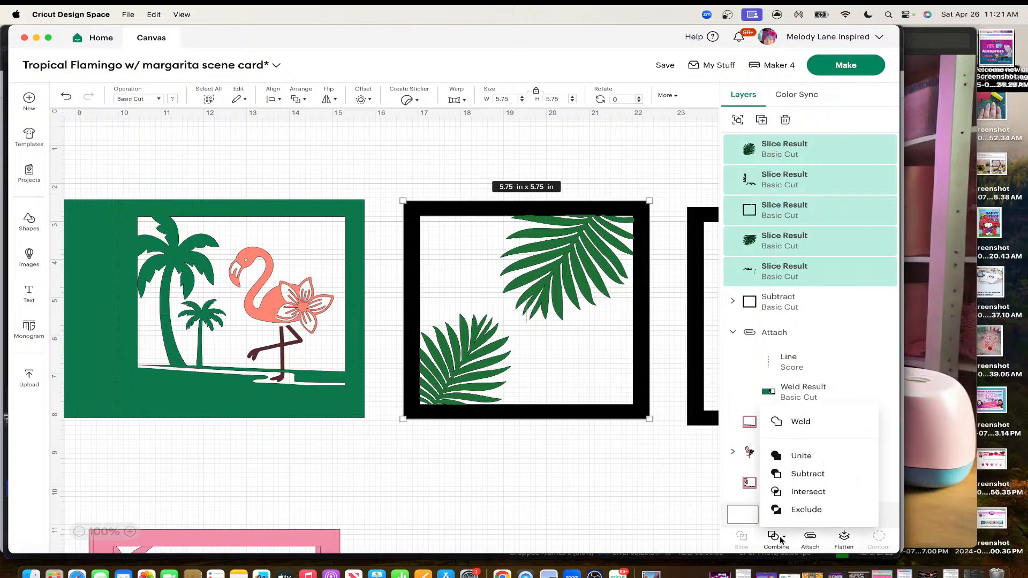
{"action": "left_click", "coordinate": [797, 456]}
{"action": "left_click_drag", "start_coordinate": [526, 255], "coordinate": [515, 250]}
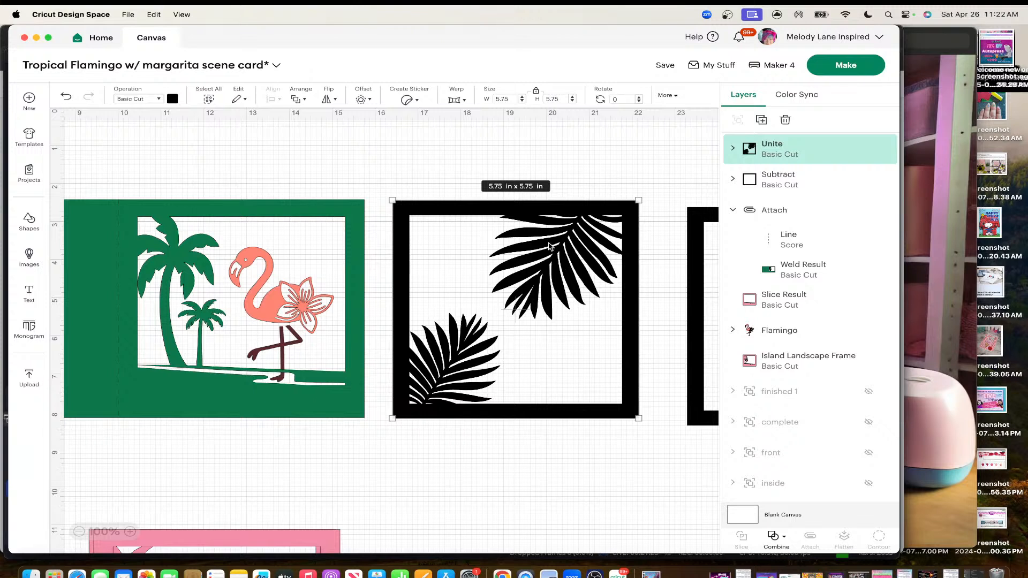
{"action": "left_click_drag", "start_coordinate": [528, 216], "coordinate": [517, 217]}
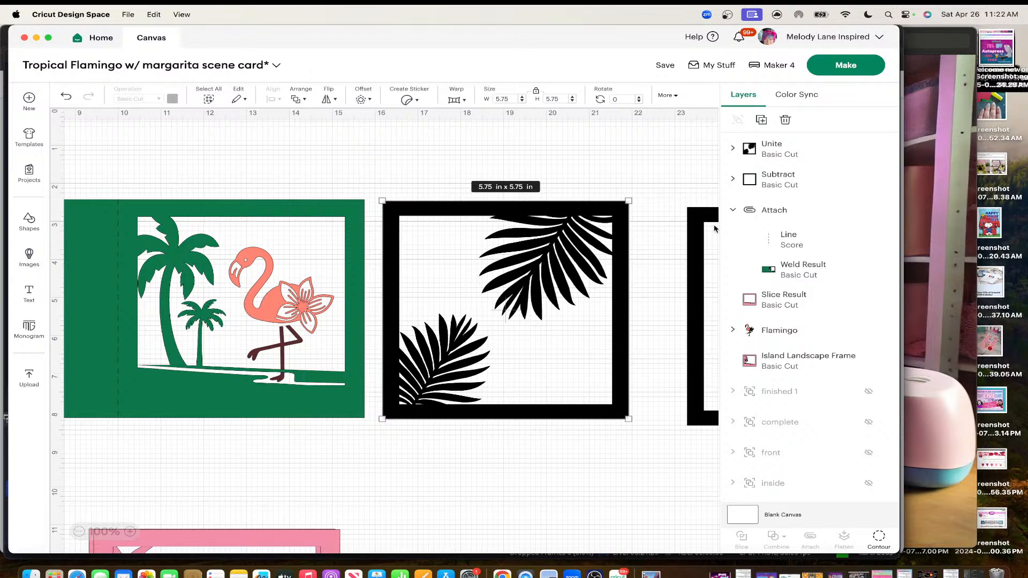
Recolor the united palm-leaf frame to the light pink material color
{"action": "left_click", "coordinate": [596, 150]}
{"action": "left_click", "coordinate": [569, 223]}
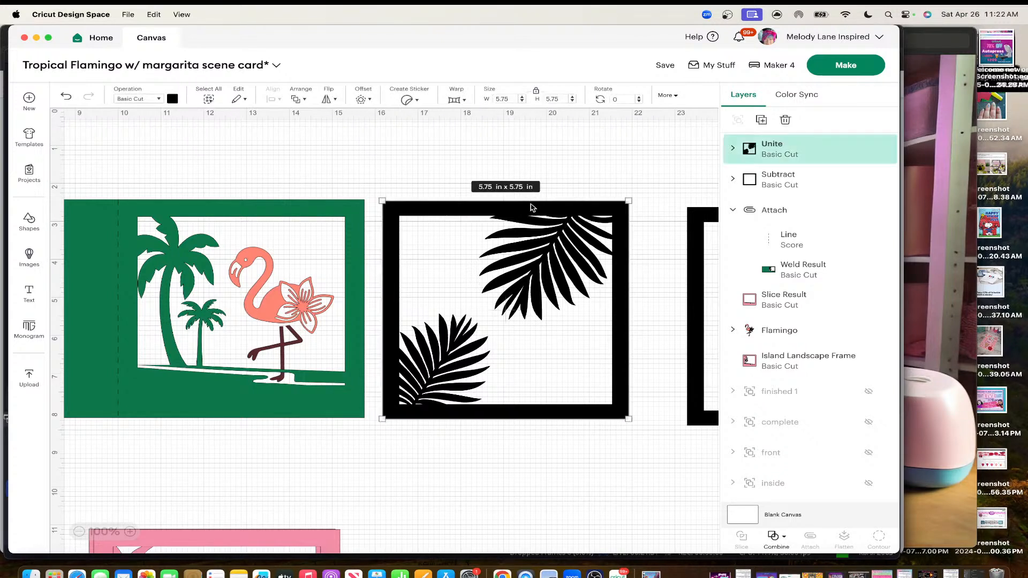
{"action": "left_click", "coordinate": [171, 100]}
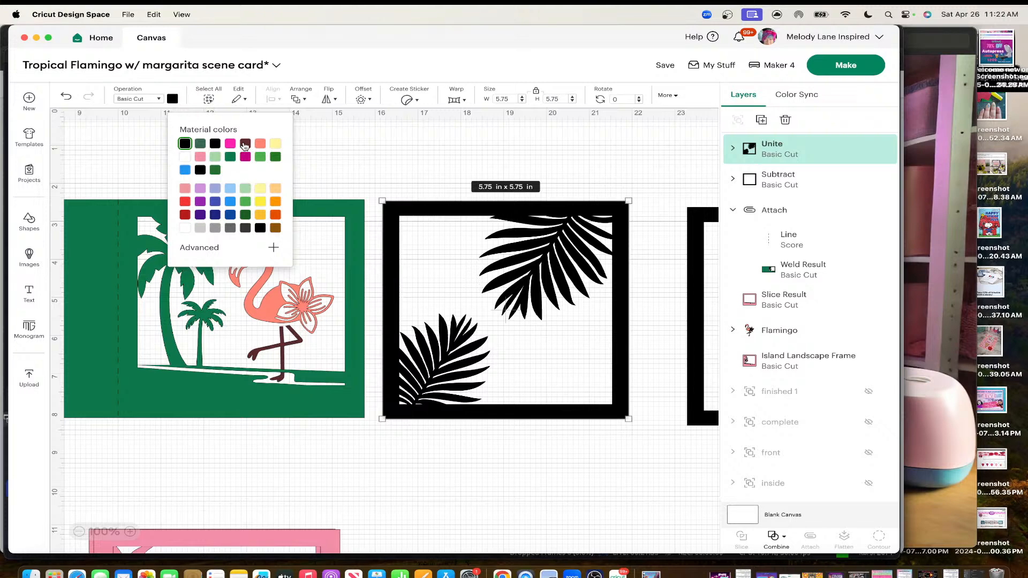
{"action": "left_click", "coordinate": [201, 156]}
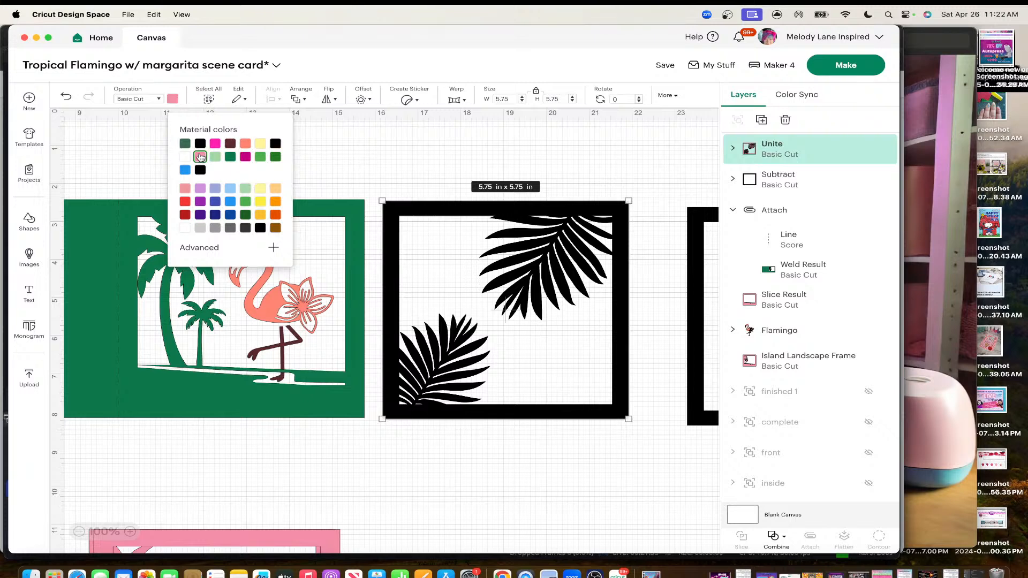
{"action": "left_click", "coordinate": [384, 161]}
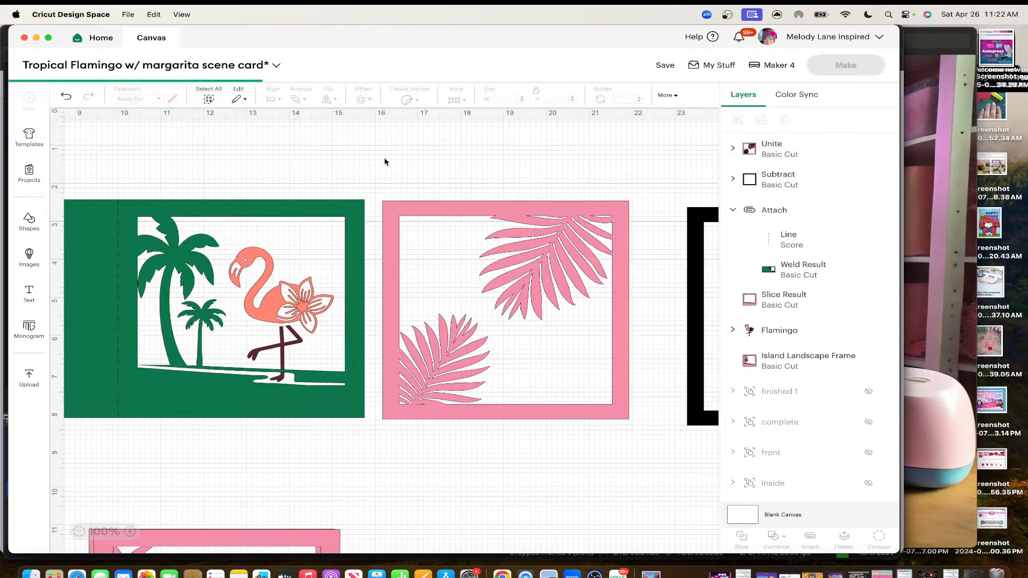
Resize the pink palm-leaf frame to 5.7 × 5.7 in and adjust its position beside the green base
{"action": "left_click", "coordinate": [527, 287]}
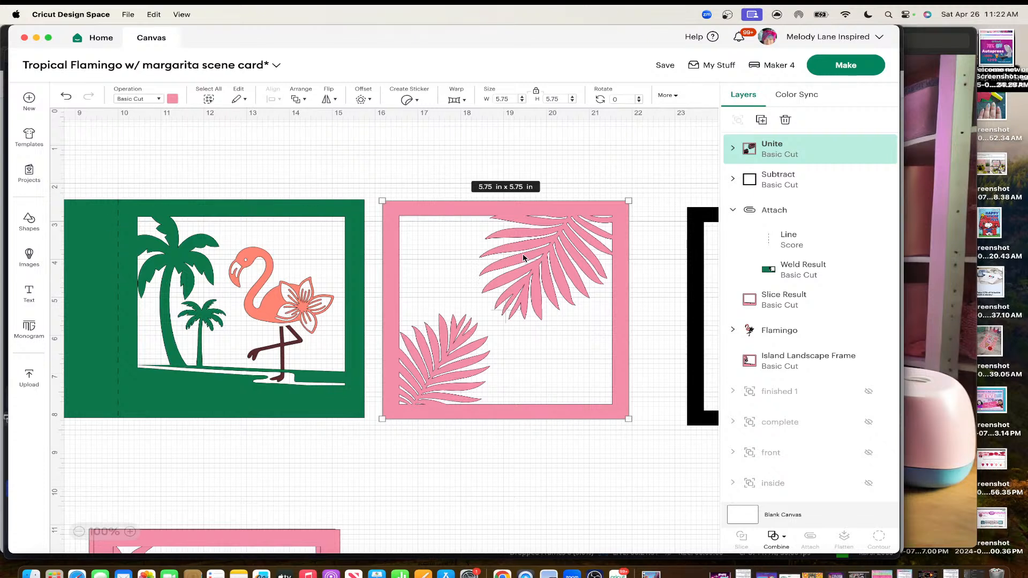
{"action": "left_click_drag", "start_coordinate": [585, 249], "coordinate": [581, 249]}
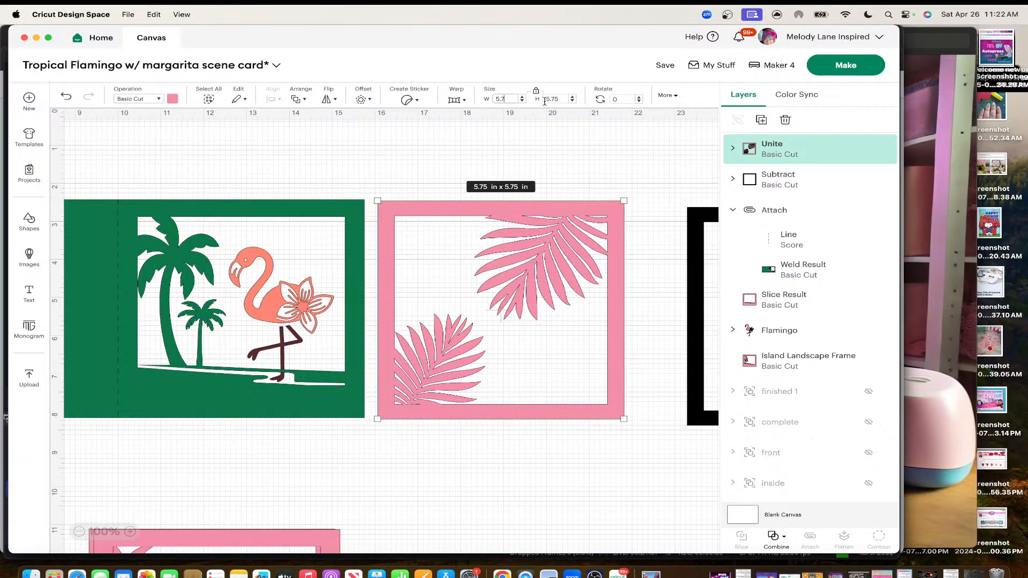
{"action": "key", "text": "Return"}
{"action": "left_click", "coordinate": [533, 176]}
{"action": "mouse_move", "coordinate": [533, 247]}
{"action": "left_mouse_down"}
{"action": "mouse_move", "coordinate": [275, 248]}
{"action": "mouse_move", "coordinate": [538, 251]}
{"action": "left_mouse_up"}
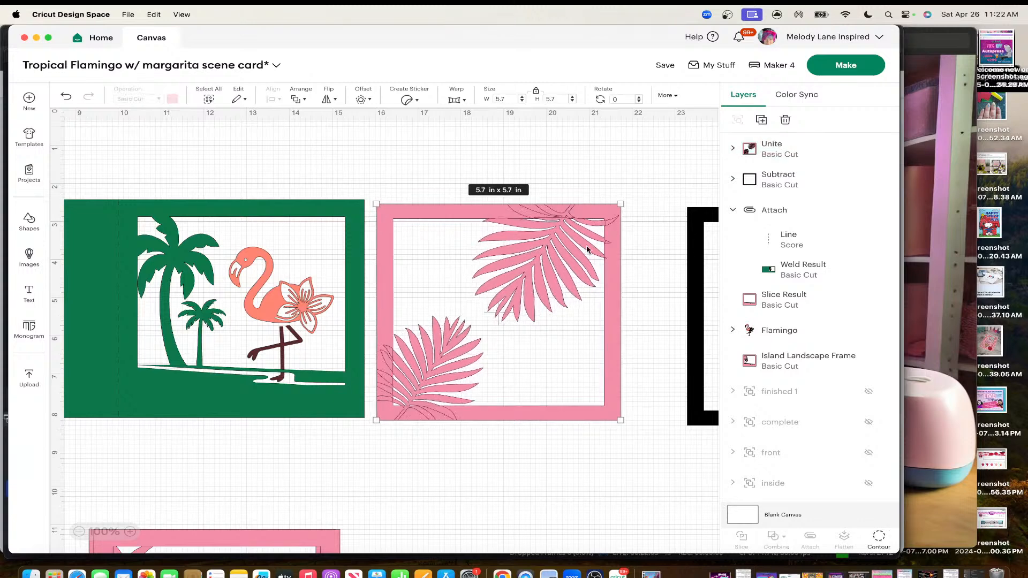
Resize the black square frame to 5.7 × 5.7 in and move it closer to the pink palm-leaf frame
{"action": "scroll", "coordinate": [701, 260], "scroll_direction": "right", "scroll_amount": 4}
{"action": "left_click", "coordinate": [673, 261]}
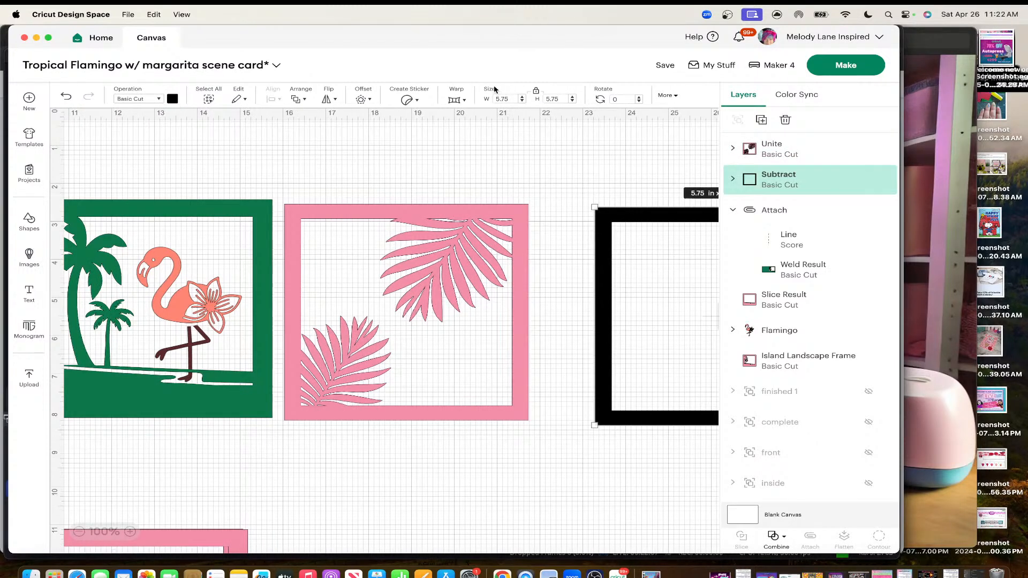
{"action": "key", "text": "Return"}
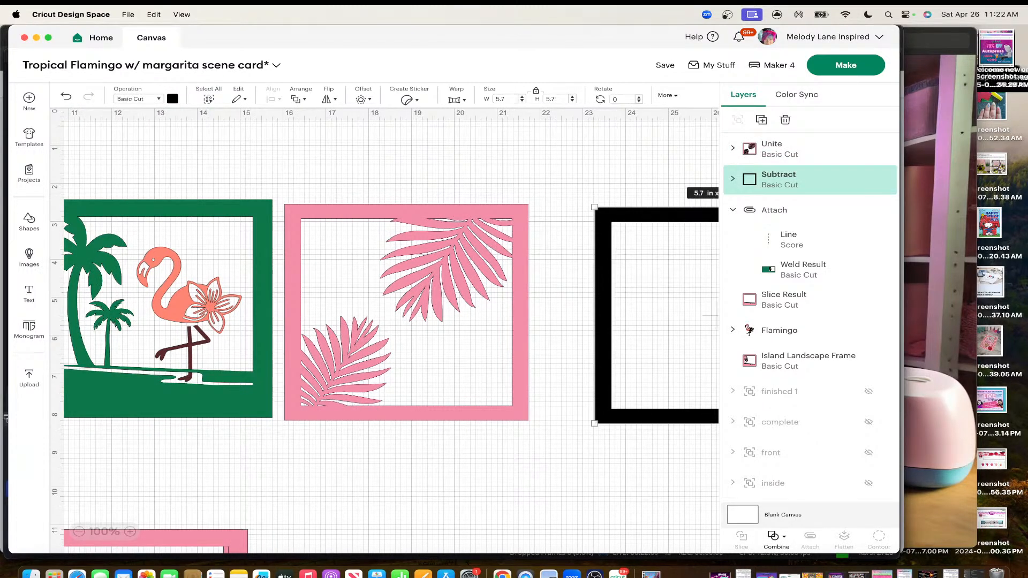
{"action": "left_click_drag", "start_coordinate": [589, 240], "coordinate": [566, 234]}
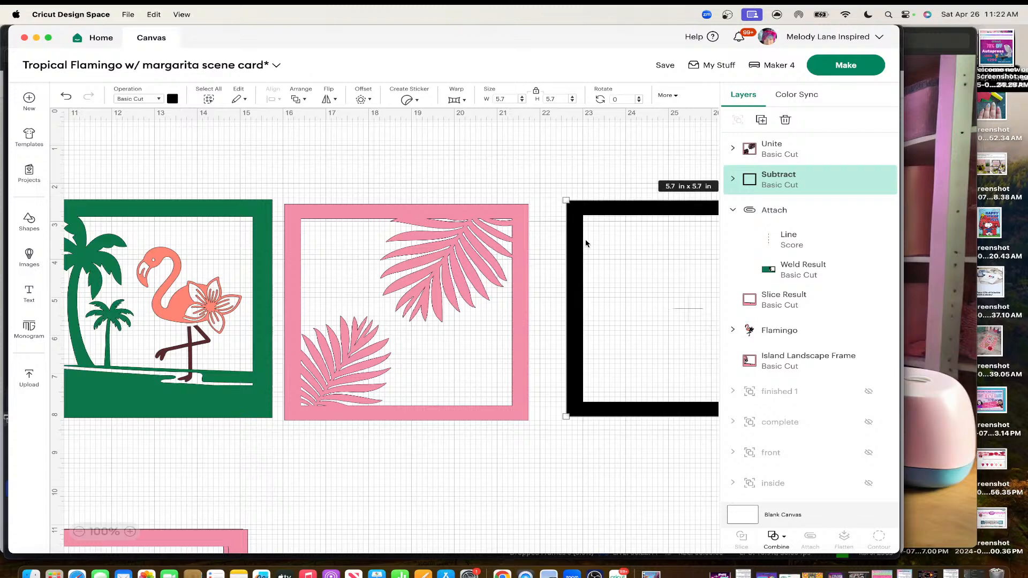
Place the pink palm-leaf frame over the front panel of the green base and send it to the back
{"action": "scroll", "coordinate": [467, 274], "scroll_direction": "left", "scroll_amount": 4}
{"action": "left_click_drag", "start_coordinate": [467, 274], "coordinate": [210, 271]}
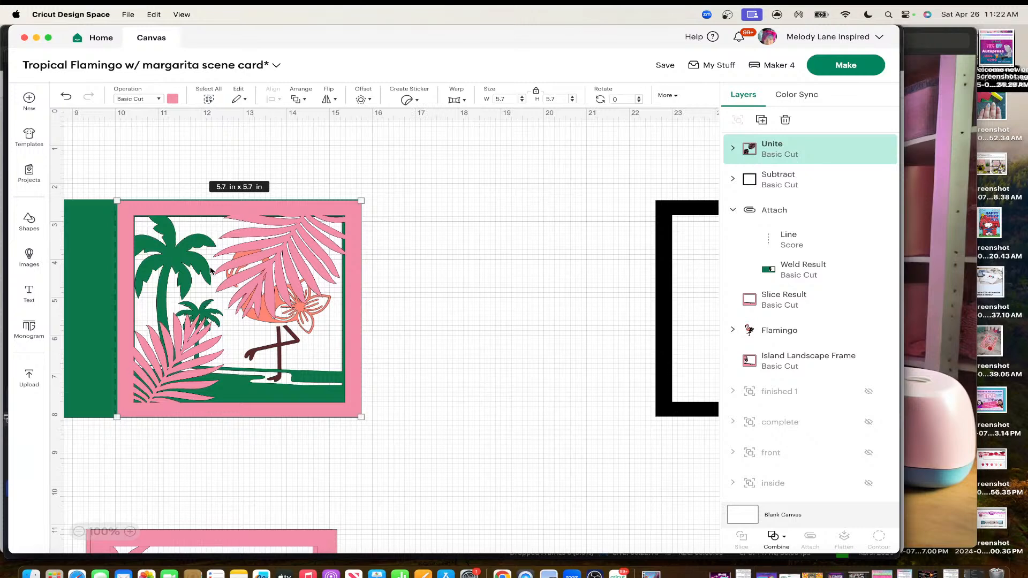
{"action": "right_click", "coordinate": [215, 214]}
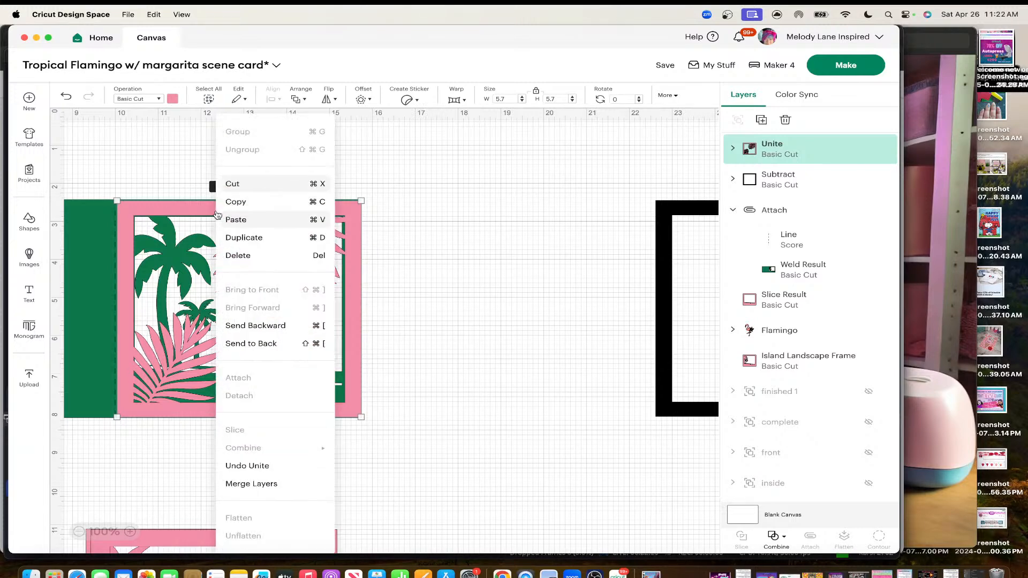
{"action": "left_click", "coordinate": [267, 342]}
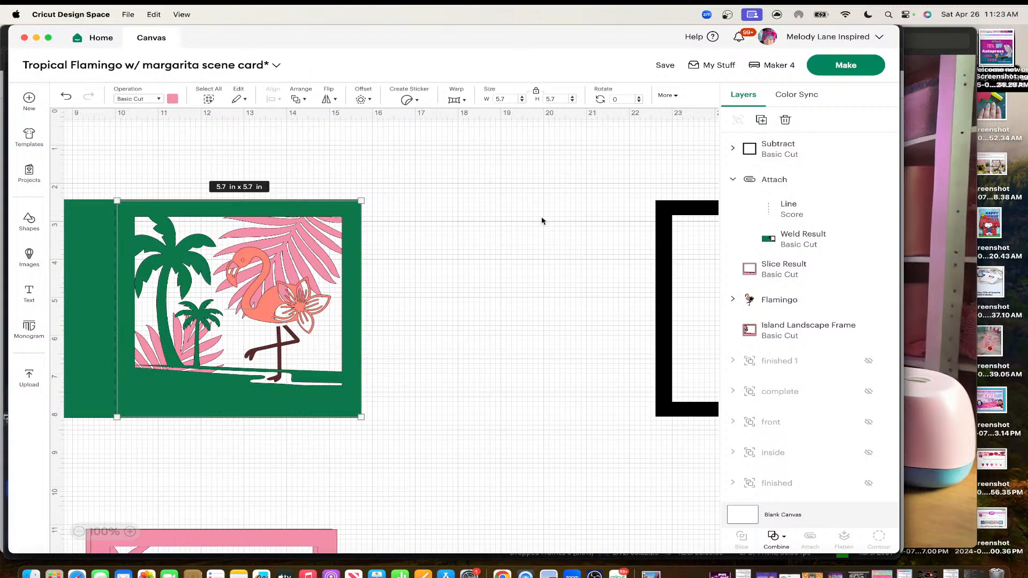
Move the black frame closer to the green base and add the bookmarked Tropical Leaves and Monstera Leaf images beside it
{"action": "left_click_drag", "start_coordinate": [667, 268], "coordinate": [428, 266]}
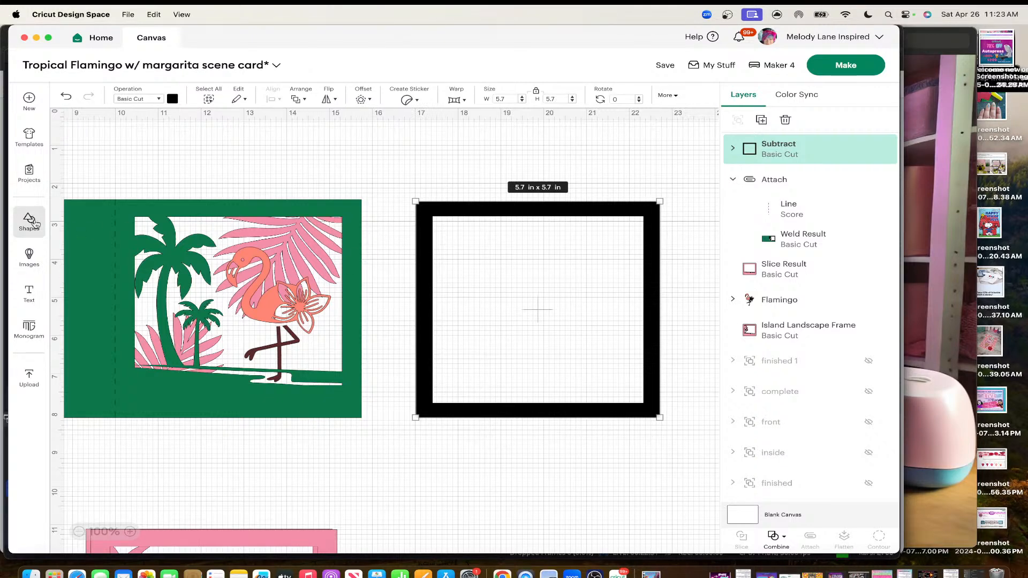
{"action": "left_click", "coordinate": [29, 256]}
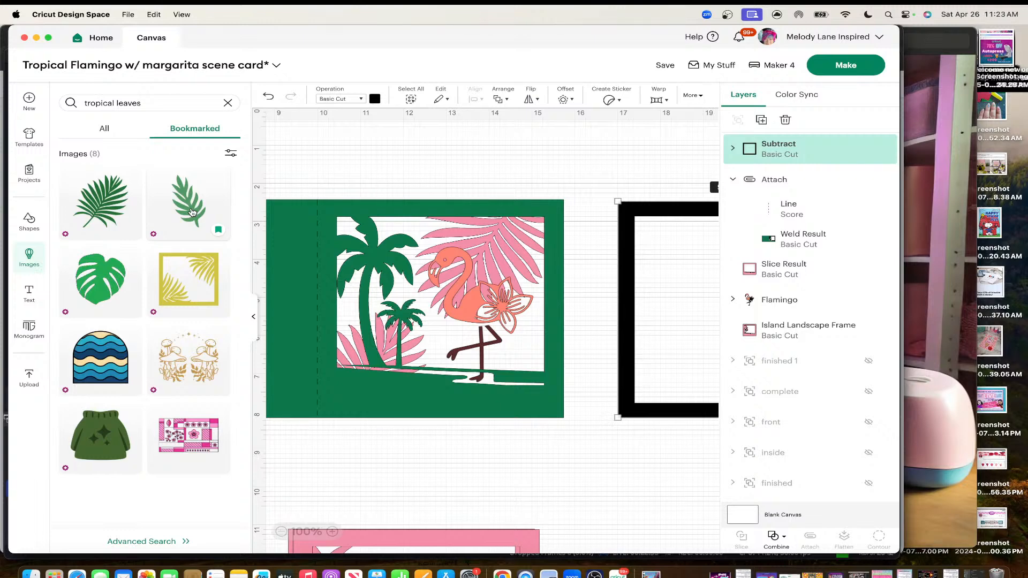
{"action": "left_click", "coordinate": [192, 212]}
{"action": "left_click", "coordinate": [110, 272]}
{"action": "left_click_drag", "start_coordinate": [379, 219], "coordinate": [659, 274]}
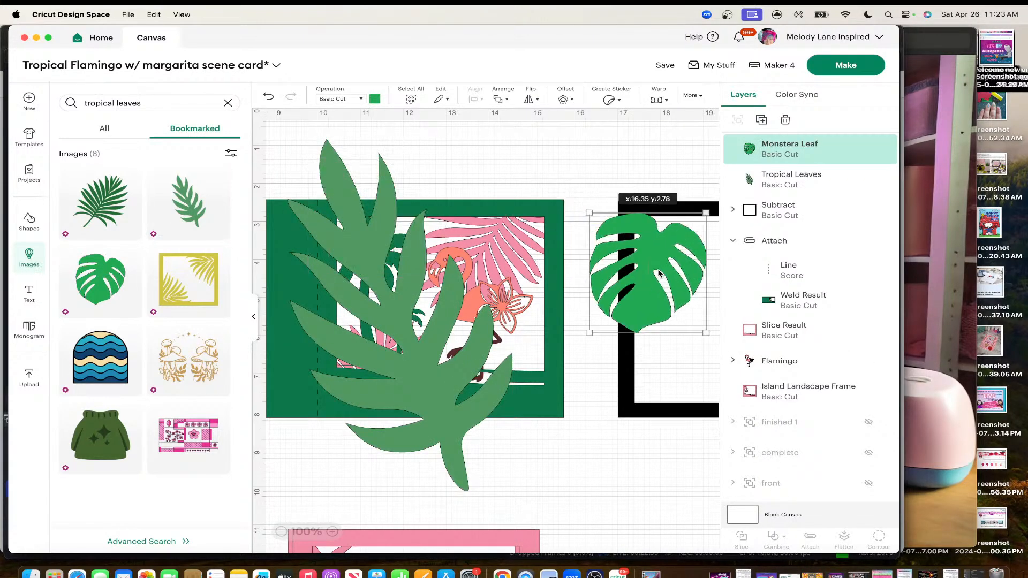
{"action": "left_click", "coordinate": [254, 318]}
{"action": "left_click_drag", "start_coordinate": [254, 371], "coordinate": [655, 542]}
{"action": "left_click", "coordinate": [448, 302]}
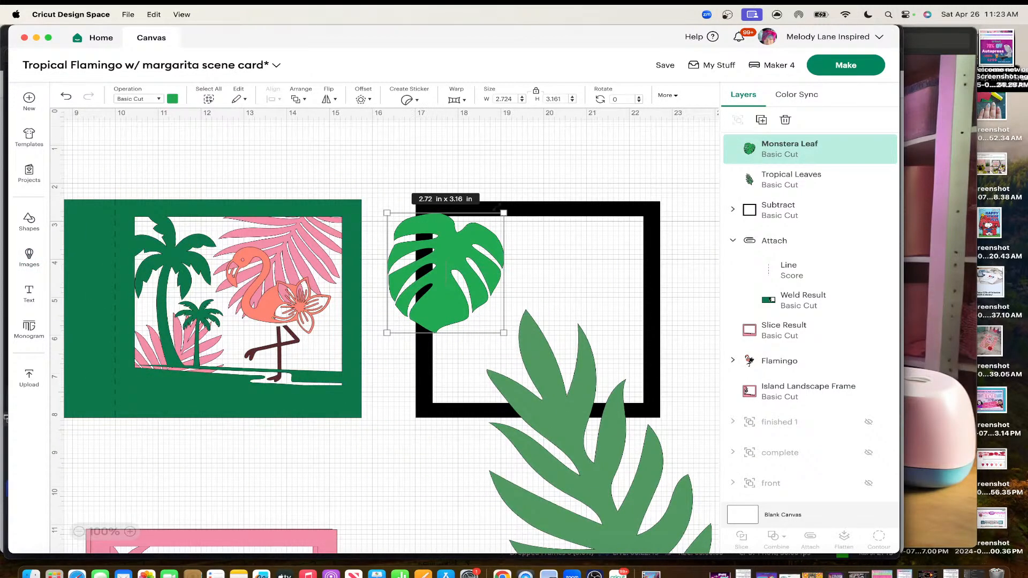
Rotate the monstera leaf to about 123°, scale it to about 2.7 × 3.13 in, and place it at the black frame's lower-right corner
{"action": "left_click_drag", "start_coordinate": [581, 420], "coordinate": [619, 487]}
{"action": "left_click_drag", "start_coordinate": [466, 272], "coordinate": [614, 269]}
{"action": "left_click_drag", "start_coordinate": [533, 331], "coordinate": [480, 314]}
{"action": "left_click_drag", "start_coordinate": [584, 275], "coordinate": [573, 305]}
{"action": "left_click_drag", "start_coordinate": [677, 268], "coordinate": [595, 383]}
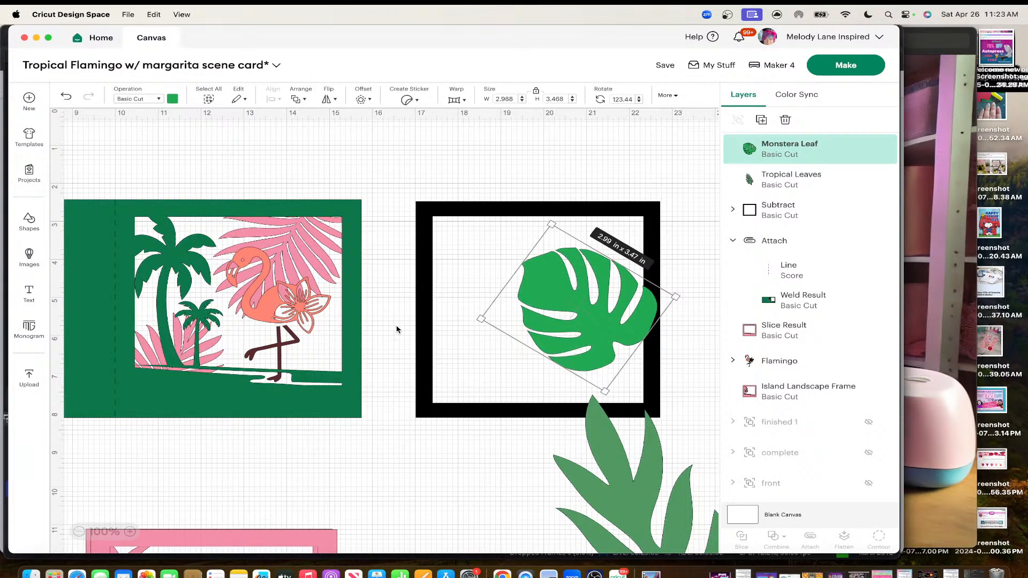
{"action": "left_click_drag", "start_coordinate": [577, 323], "coordinate": [569, 370]}
{"action": "left_click_drag", "start_coordinate": [667, 344], "coordinate": [623, 360]}
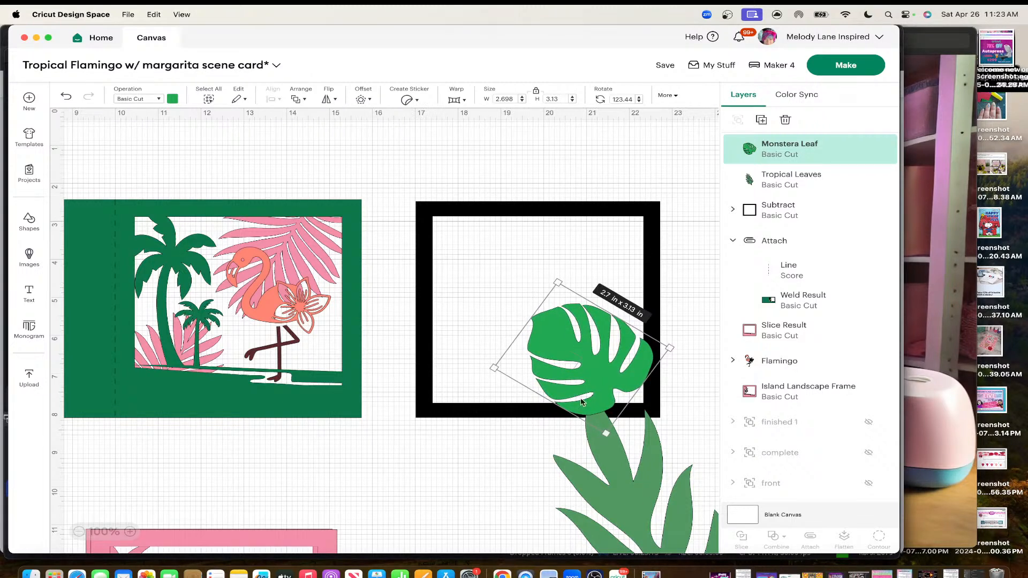
Move the tropical leaf below the black frame, then duplicate the empty frame and place the copy to its right
{"action": "left_click", "coordinate": [607, 479]}
{"action": "left_click_drag", "start_coordinate": [607, 479], "coordinate": [576, 527]}
{"action": "left_click", "coordinate": [551, 211]}
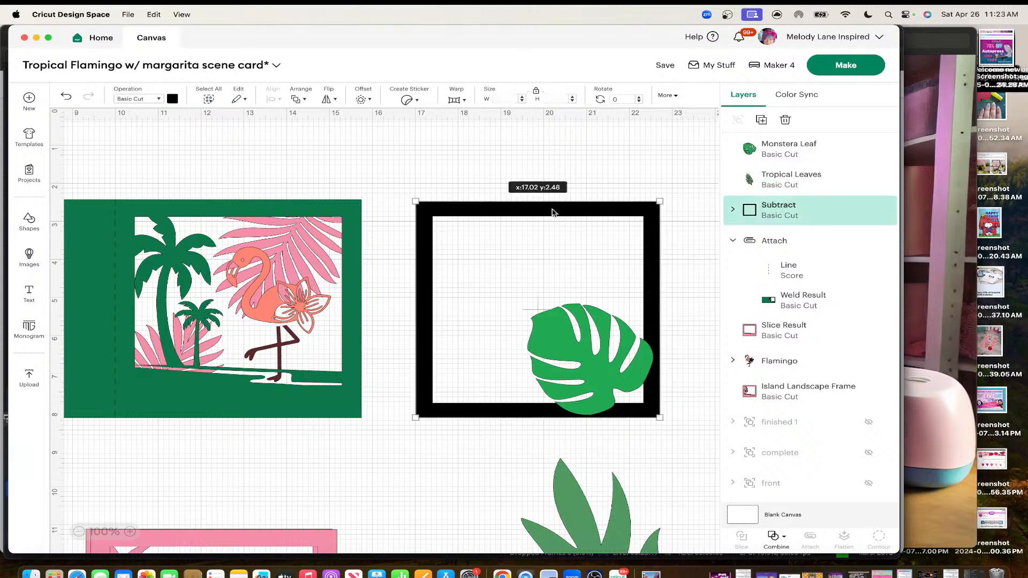
{"action": "right_click", "coordinate": [551, 211]}
{"action": "left_click", "coordinate": [581, 233]}
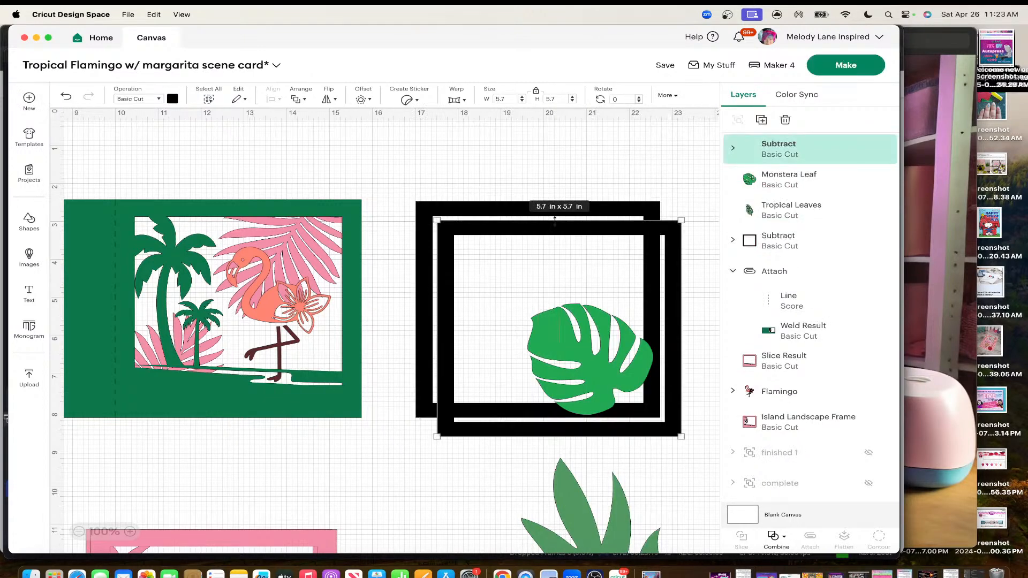
{"action": "left_click_drag", "start_coordinate": [552, 237], "coordinate": [795, 217]}
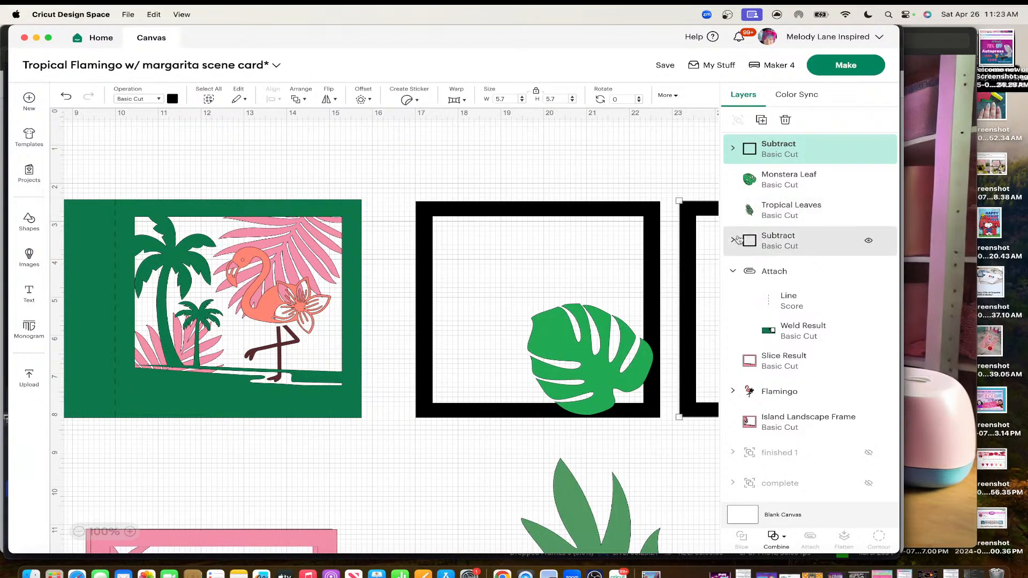
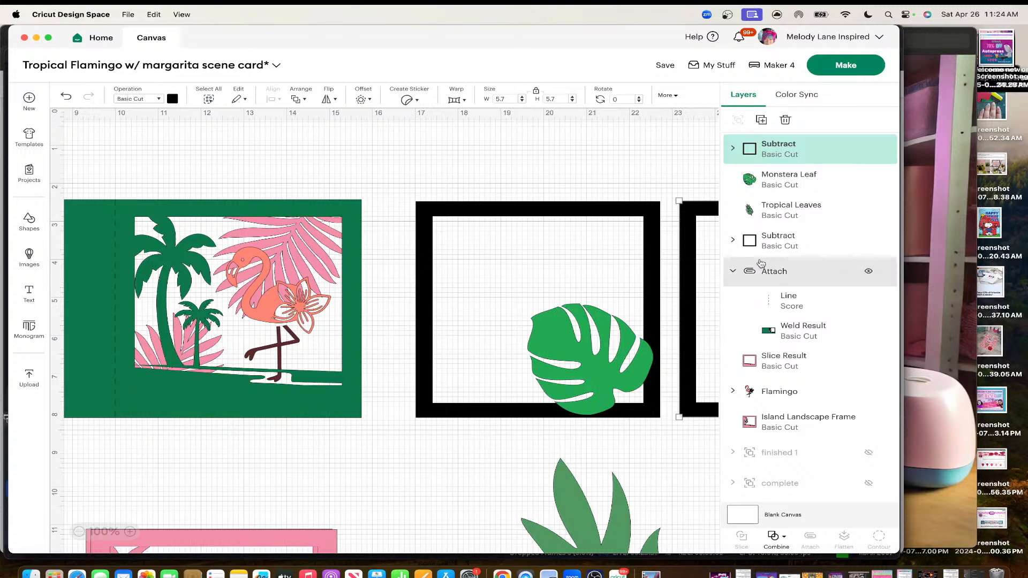
Duplicate the monstera leaf, rotate the copy to about 293°, and fit it at about 2.25 × 2.89 in in the frame's upper-left corner
{"action": "left_click", "coordinate": [568, 342]}
{"action": "right_click", "coordinate": [569, 343]}
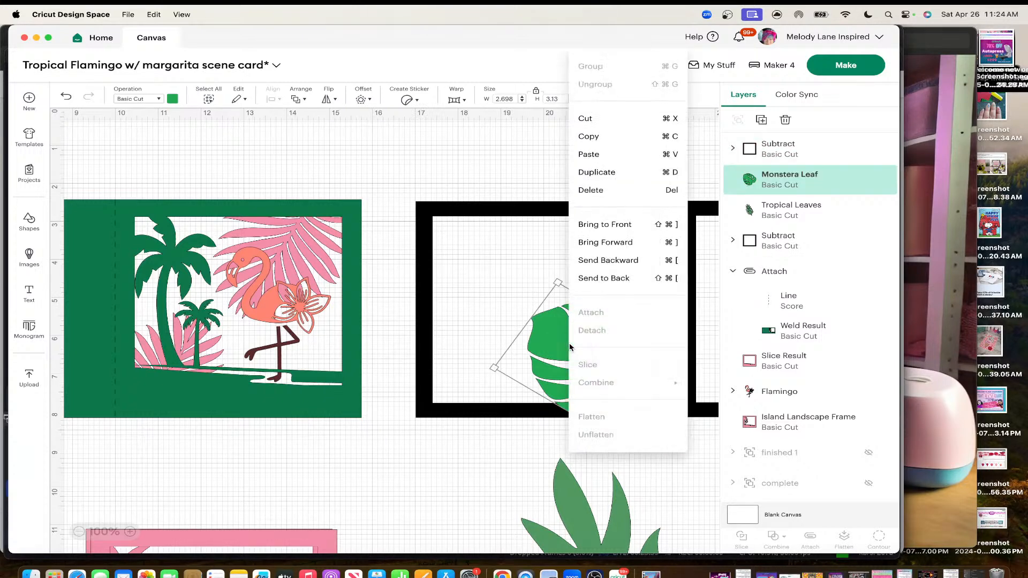
{"action": "left_click", "coordinate": [610, 173]}
{"action": "left_click_drag", "start_coordinate": [585, 351], "coordinate": [469, 259]}
{"action": "left_click_drag", "start_coordinate": [505, 341], "coordinate": [453, 198]}
{"action": "left_click_drag", "start_coordinate": [474, 242], "coordinate": [479, 244]}
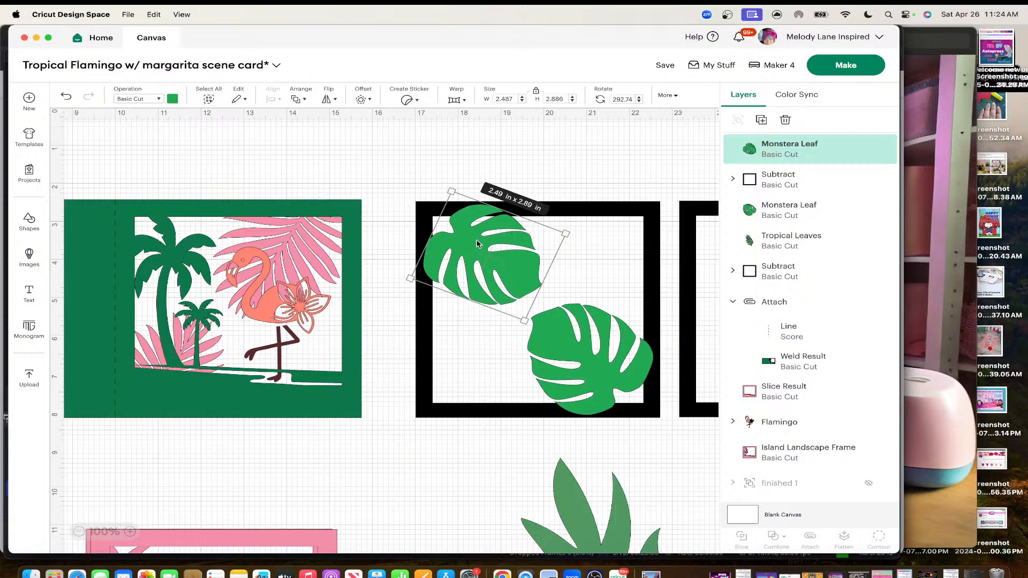
{"action": "scroll", "coordinate": [546, 249], "scroll_direction": "right", "scroll_amount": 3}
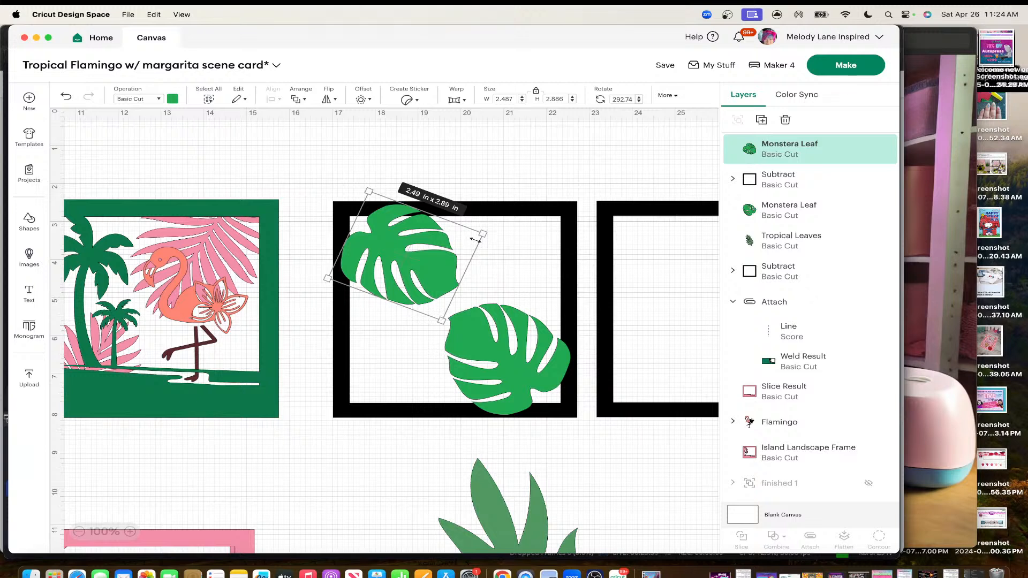
{"action": "left_click_drag", "start_coordinate": [461, 227], "coordinate": [458, 234]}
{"action": "left_click", "coordinate": [412, 259]}
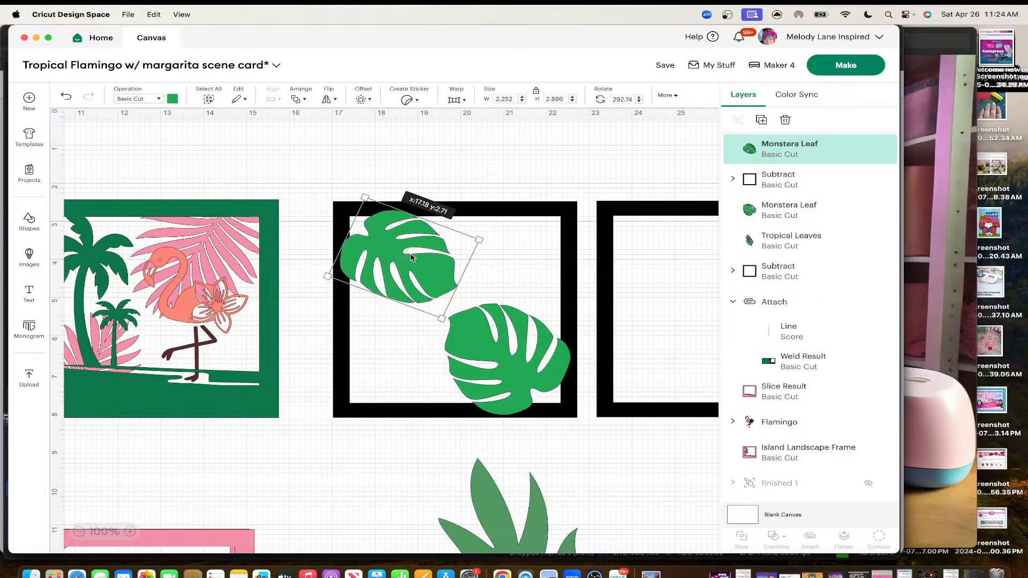
Unite the black frame with both monstera leaves and recolor the united shape light green
{"action": "left_click_drag", "start_coordinate": [326, 179], "coordinate": [551, 445]}
{"action": "left_click_drag", "start_coordinate": [307, 169], "coordinate": [581, 423]}
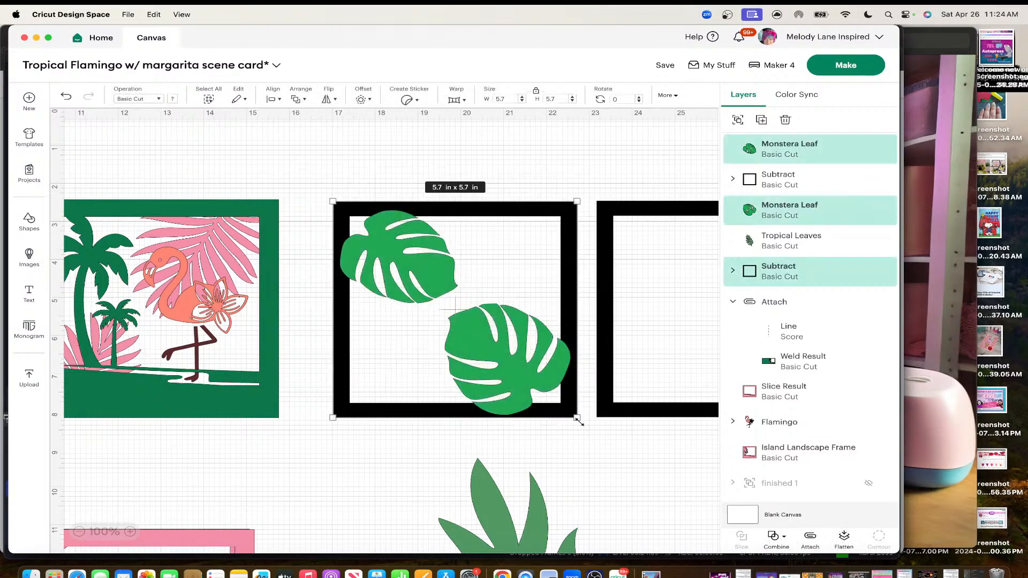
{"action": "left_click", "coordinate": [772, 535]}
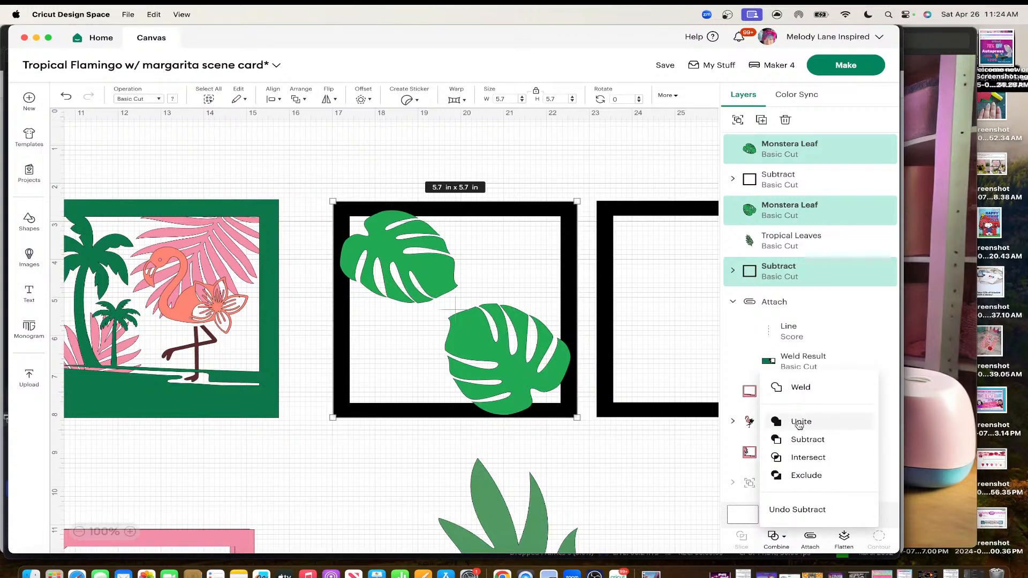
{"action": "left_click", "coordinate": [799, 422]}
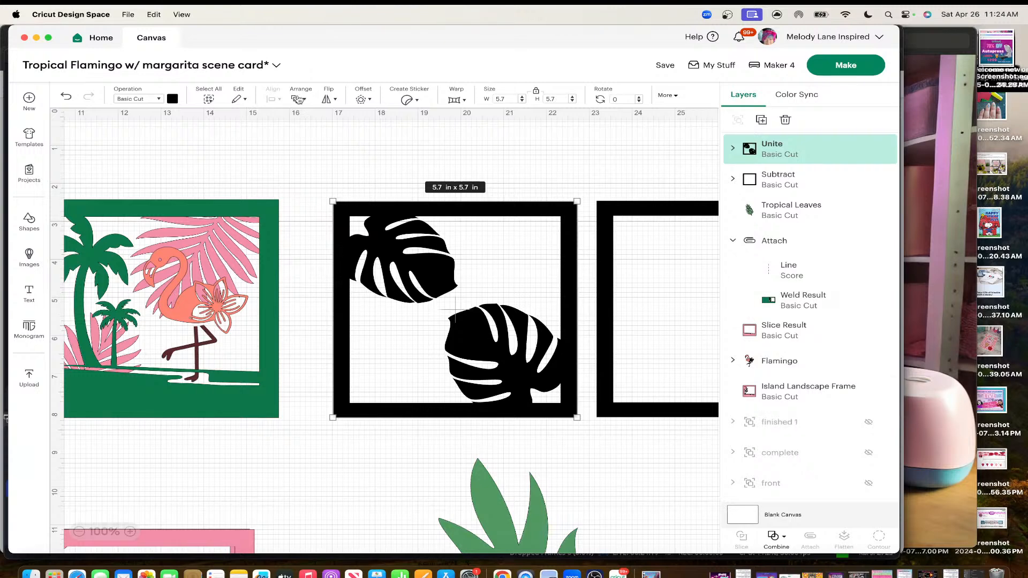
{"action": "left_click", "coordinate": [172, 99]}
{"action": "left_click", "coordinate": [217, 158]}
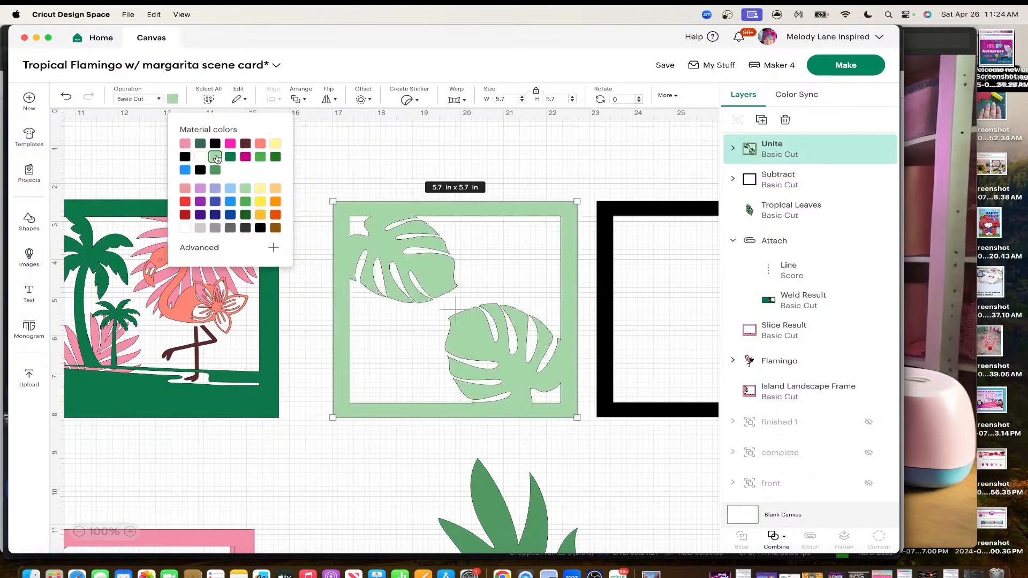
{"action": "left_click", "coordinate": [394, 162]}
Place the light green monstera frame over the front panel of the green base and send it to the back
{"action": "left_click_drag", "start_coordinate": [394, 281], "coordinate": [95, 283]}
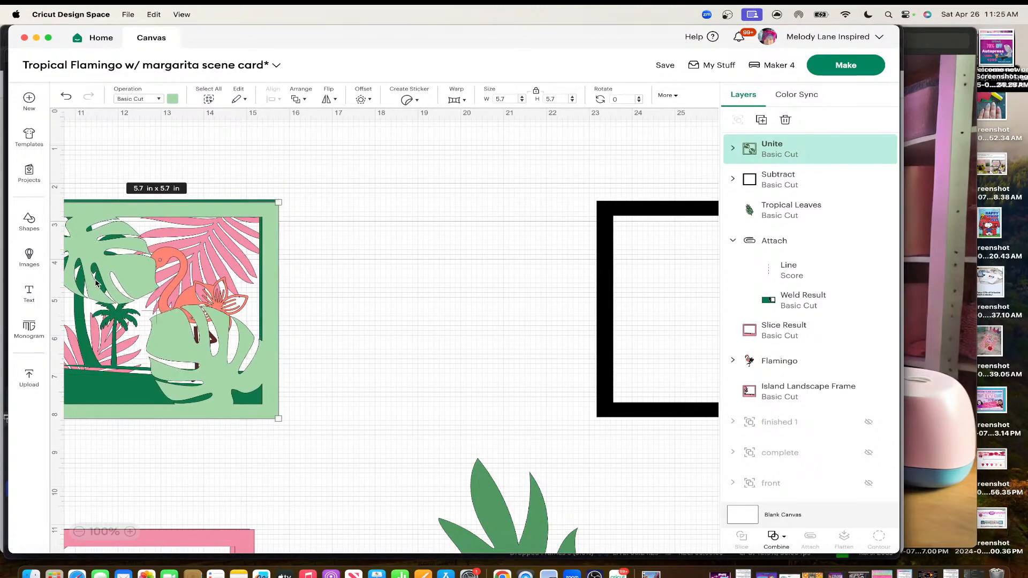
{"action": "scroll", "coordinate": [94, 285], "scroll_direction": "left", "scroll_amount": 5}
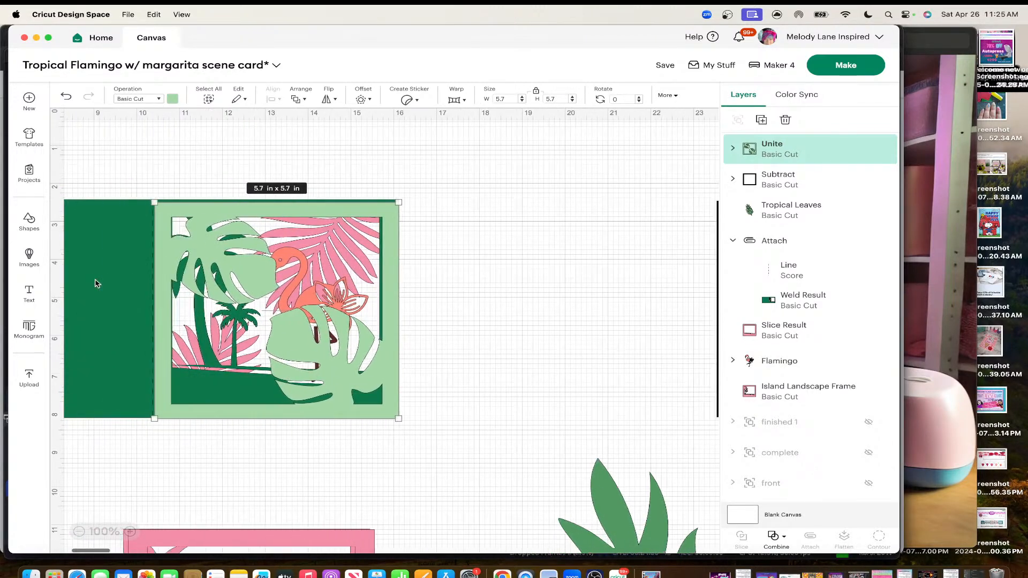
{"action": "right_click", "coordinate": [309, 341]}
{"action": "left_click", "coordinate": [327, 276]}
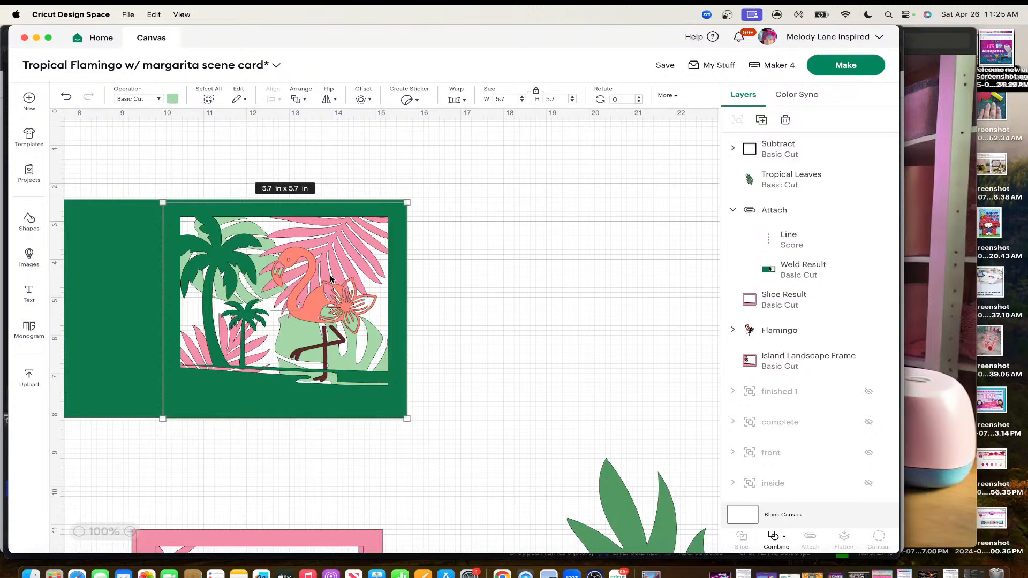
{"action": "left_click", "coordinate": [493, 272]}
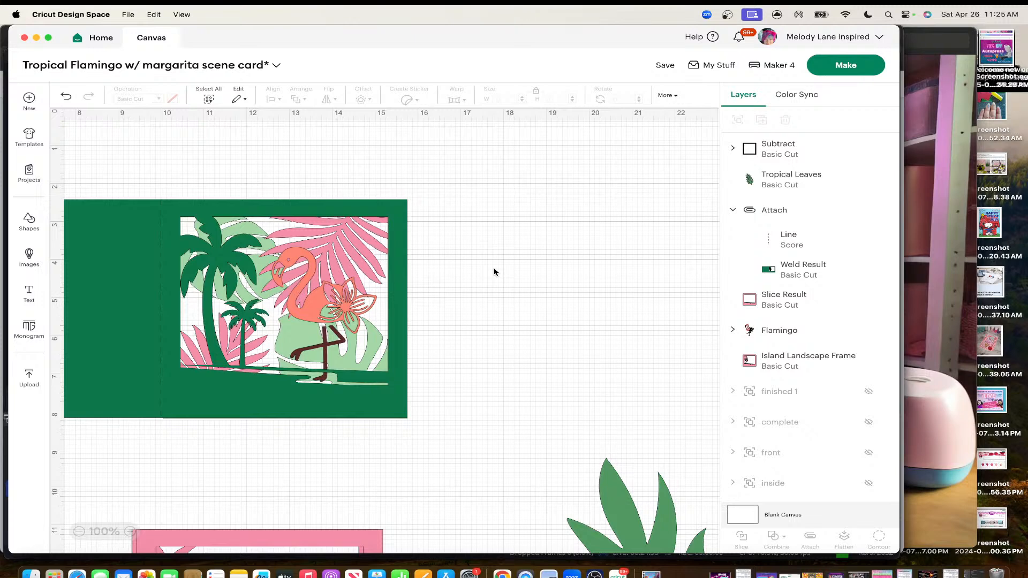
Scale the tropical leaf to about 2.55 × 3.93 in and place it in the lower-right corner of the remaining black frame
{"action": "scroll", "coordinate": [494, 272], "scroll_direction": "right", "scroll_amount": 5}
{"action": "scroll", "coordinate": [458, 367], "scroll_direction": "down", "scroll_amount": 1}
{"action": "left_click_drag", "start_coordinate": [465, 481], "coordinate": [509, 272]}
{"action": "scroll", "coordinate": [509, 272], "scroll_direction": "right", "scroll_amount": 5}
{"action": "left_click_drag", "start_coordinate": [378, 396], "coordinate": [392, 366]}
{"action": "scroll", "coordinate": [390, 366], "scroll_direction": "left", "scroll_amount": 3}
{"action": "scroll", "coordinate": [391, 366], "scroll_direction": "right", "scroll_amount": 4}
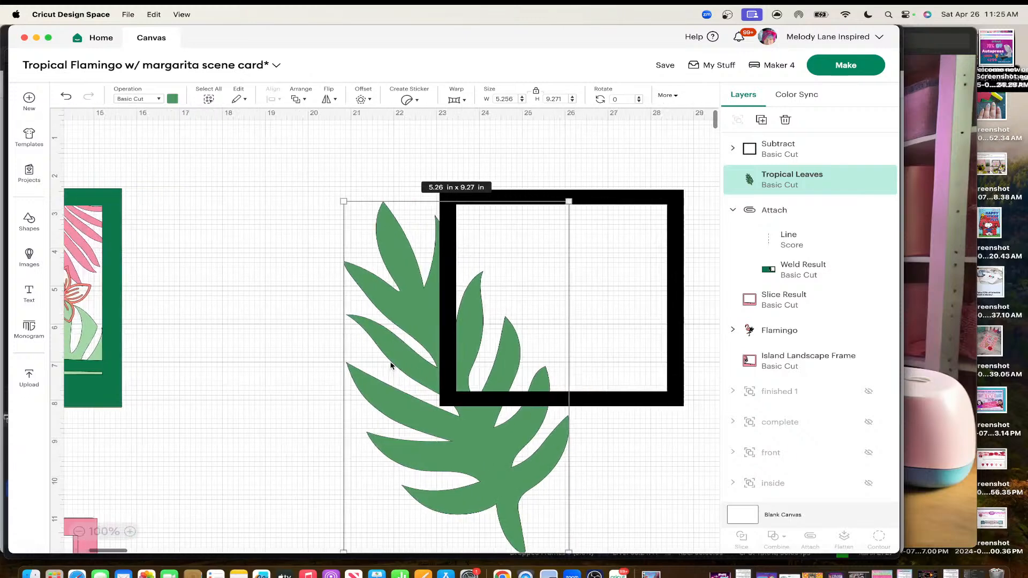
{"action": "left_click_drag", "start_coordinate": [312, 201], "coordinate": [441, 428]}
{"action": "left_click_drag", "start_coordinate": [480, 515], "coordinate": [582, 364]}
{"action": "left_click_drag", "start_coordinate": [544, 332], "coordinate": [571, 323]}
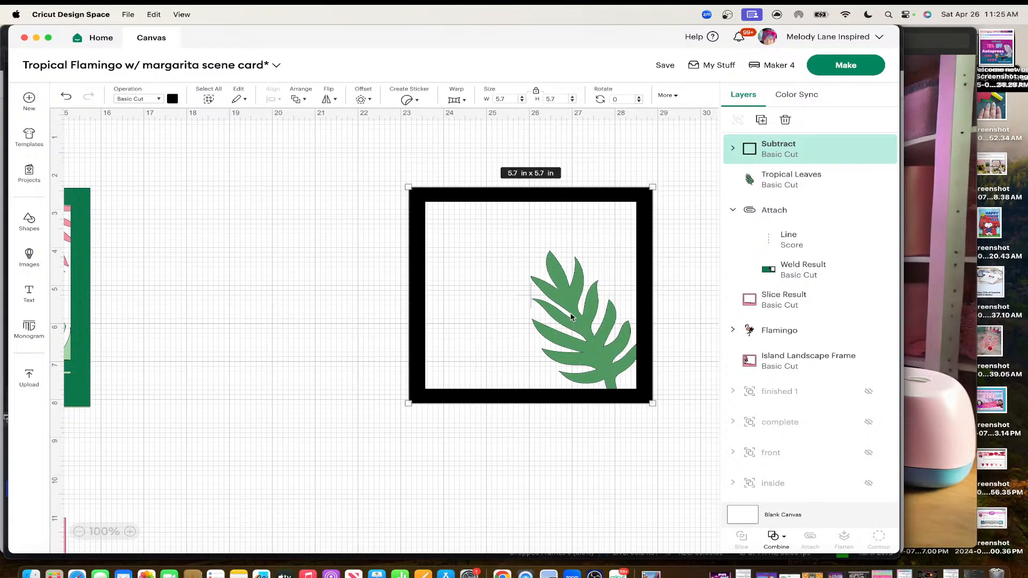
Send the remaining black frame to the back, behind the tropical leaf
{"action": "left_click", "coordinate": [687, 324]}
{"action": "left_click", "coordinate": [643, 235]}
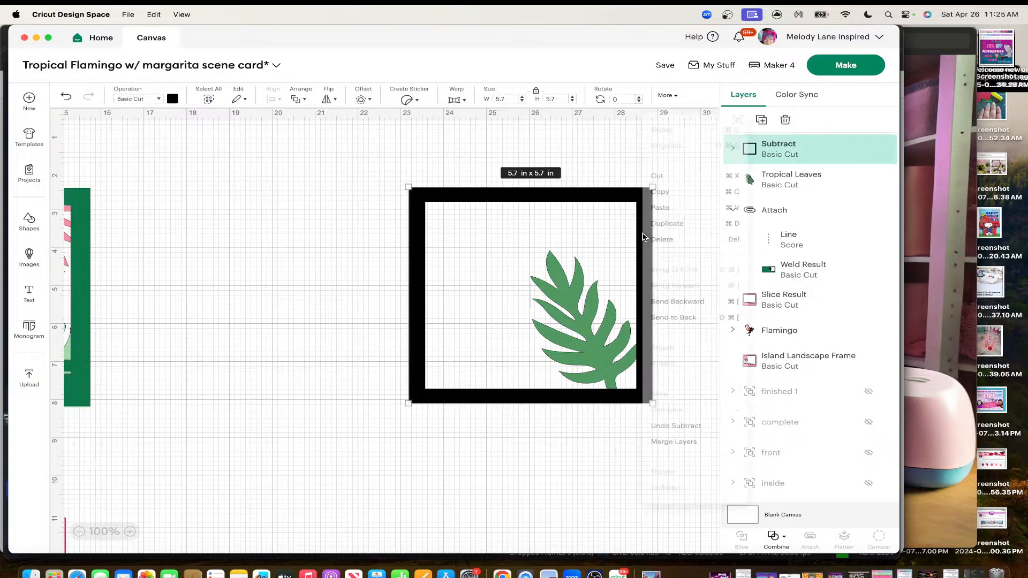
{"action": "right_click", "coordinate": [644, 234]}
{"action": "left_click", "coordinate": [672, 343]}
Widen the tropical leaf to about 2.65 in, rotate it to about 347°, and reposition it over the frame's lower-right corner
{"action": "left_click", "coordinate": [597, 319]}
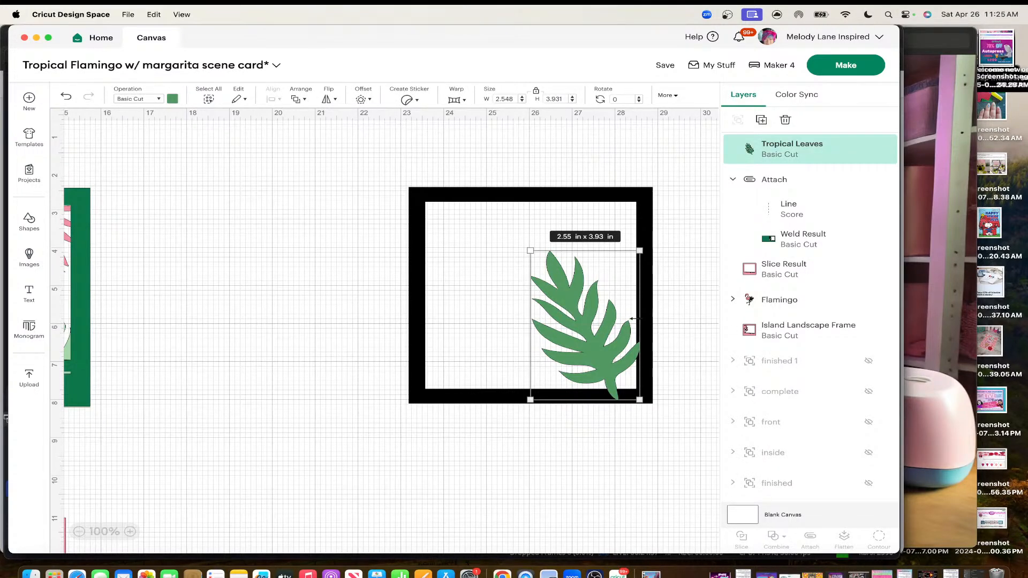
{"action": "left_click_drag", "start_coordinate": [632, 318], "coordinate": [636, 319]}
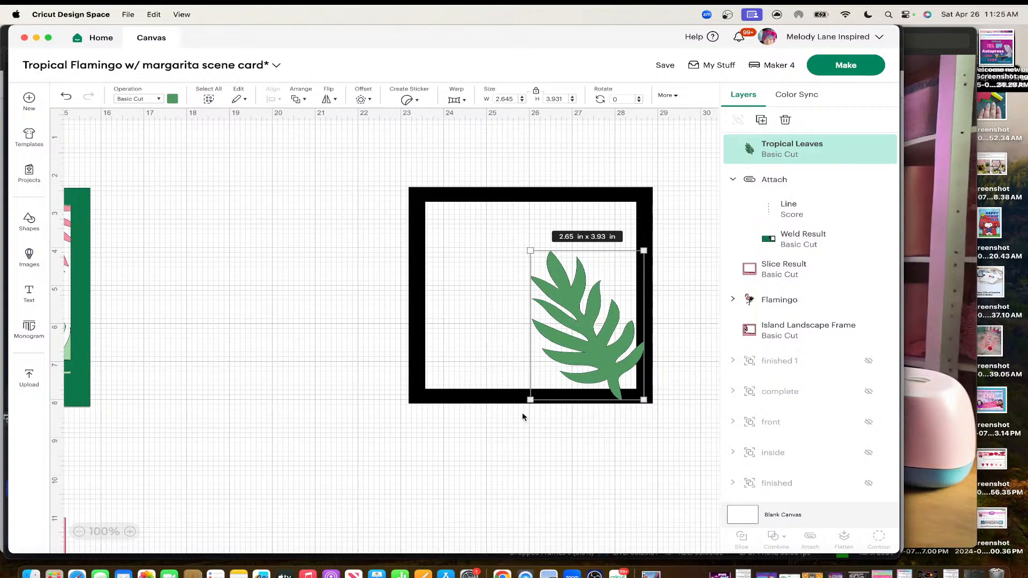
{"action": "left_click_drag", "start_coordinate": [519, 406], "coordinate": [541, 419]}
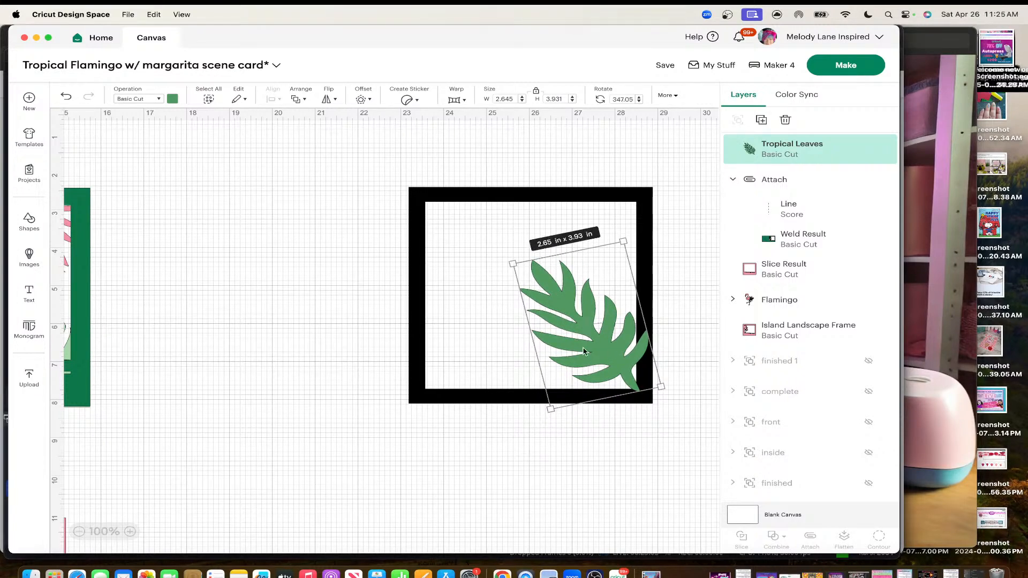
{"action": "left_click_drag", "start_coordinate": [593, 343], "coordinate": [588, 351]}
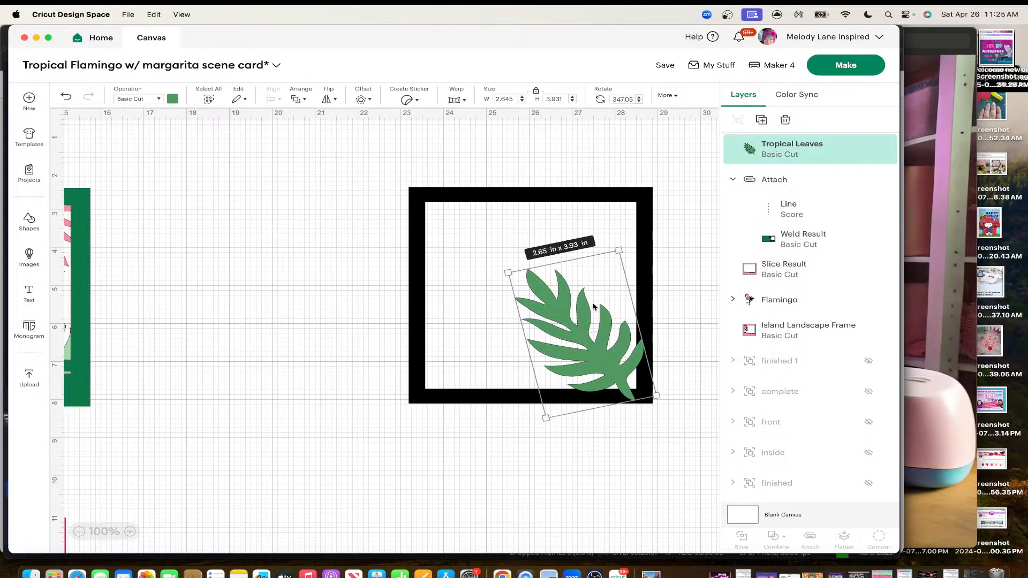
Resize the tropical leaf to about 2.54 × 3.51 in, keeping its base over the frame's lower-right corner
{"action": "left_click_drag", "start_coordinate": [624, 278], "coordinate": [628, 278]}
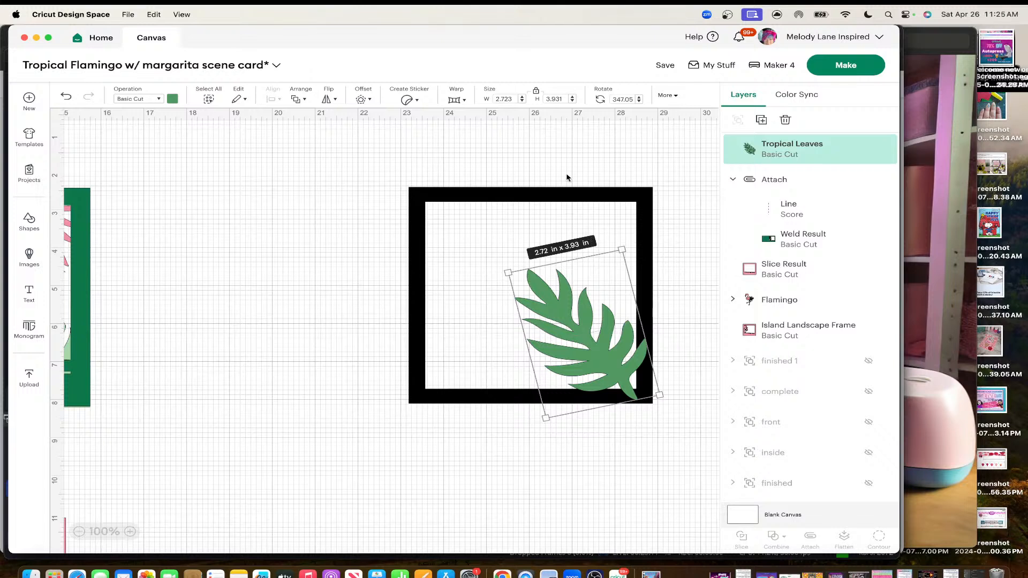
{"action": "left_click", "coordinate": [558, 157]}
{"action": "left_click", "coordinate": [580, 310]}
{"action": "left_click_drag", "start_coordinate": [524, 312], "coordinate": [530, 308]}
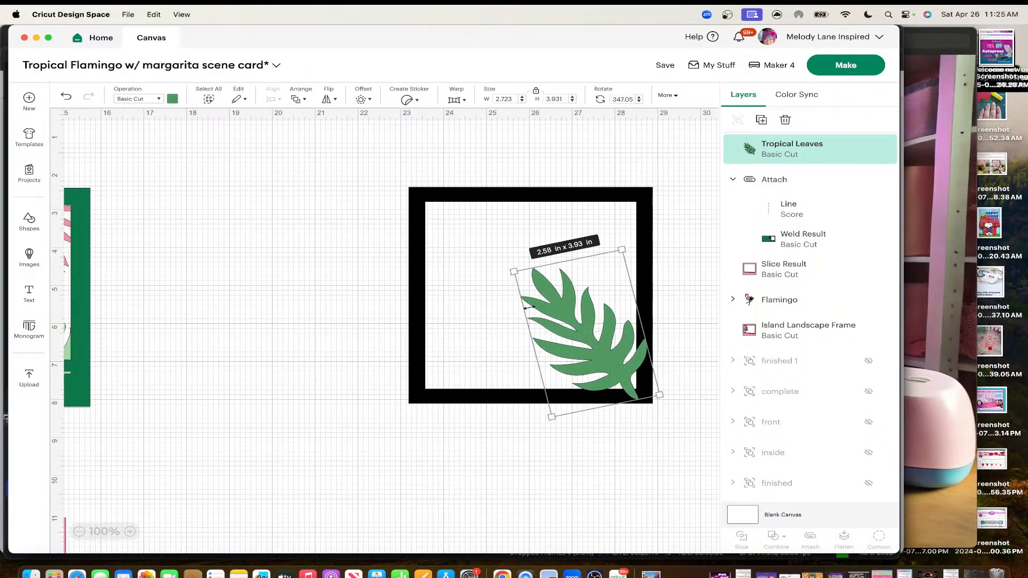
{"action": "left_click_drag", "start_coordinate": [602, 342], "coordinate": [602, 343]}
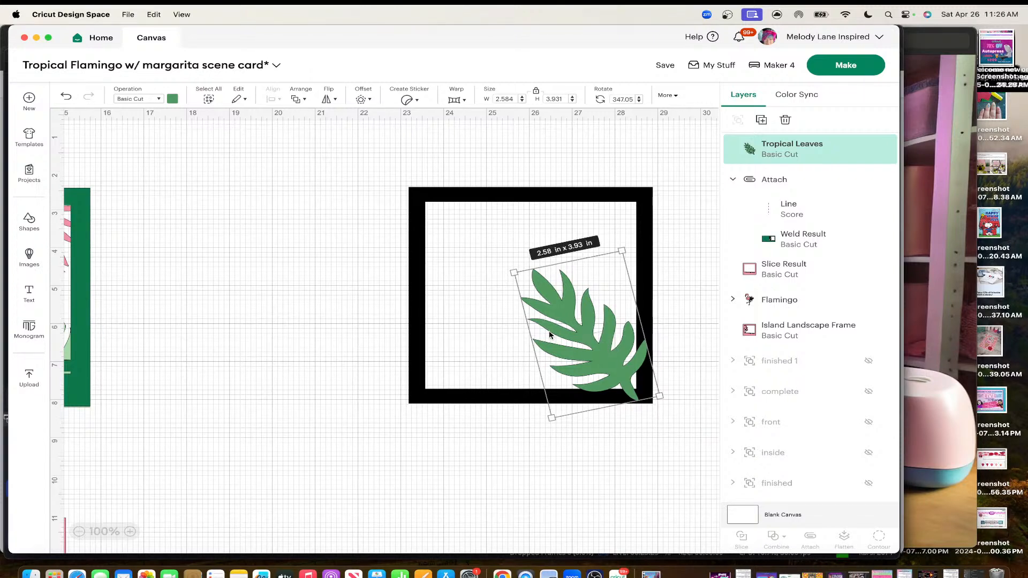
{"action": "left_click_drag", "start_coordinate": [530, 331], "coordinate": [532, 330]}
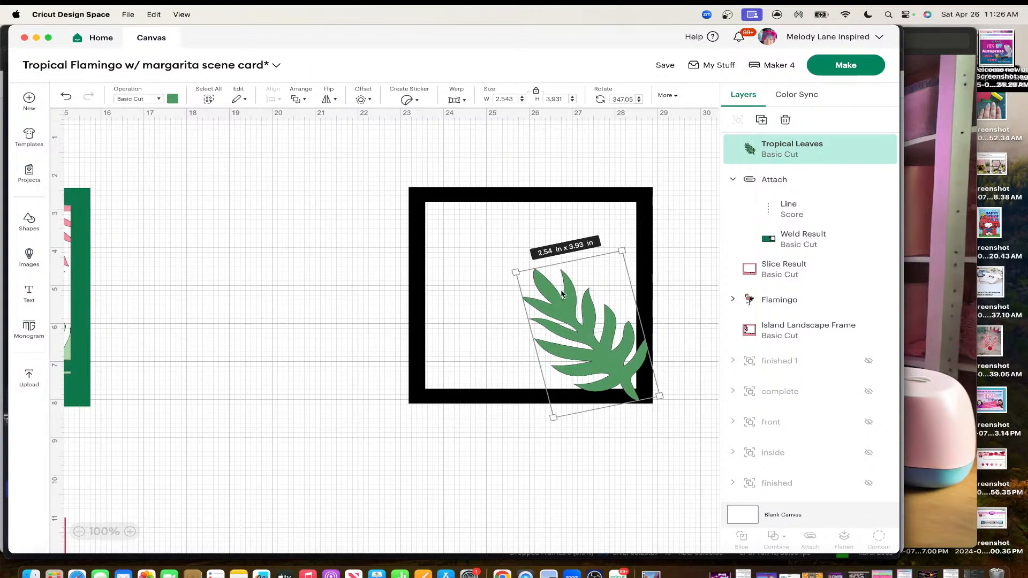
{"action": "left_click_drag", "start_coordinate": [568, 259], "coordinate": [572, 273]}
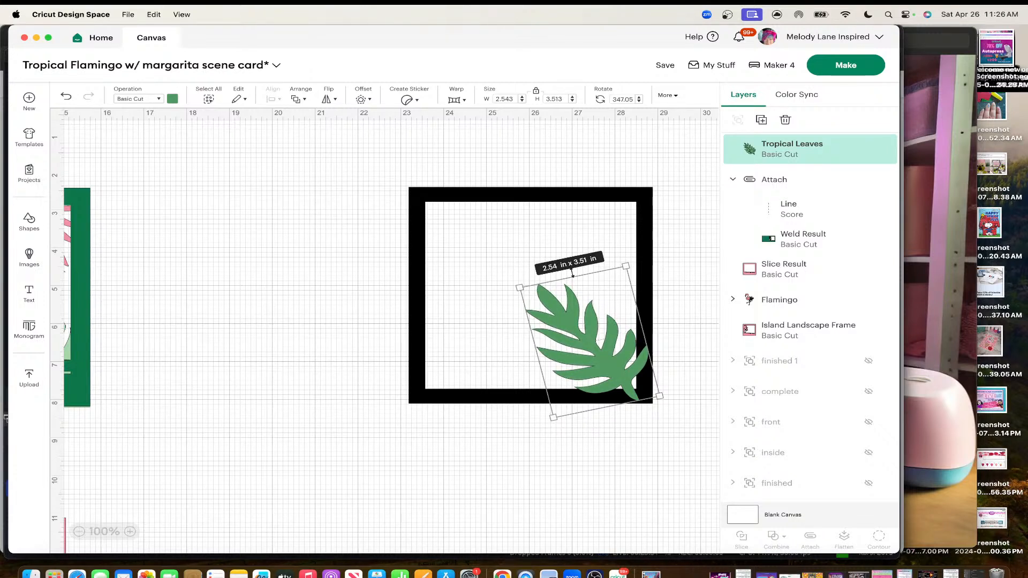
{"action": "left_click", "coordinate": [627, 444]}
Duplicate the tropical leaf and move the copy to the black frame's upper-left corner
{"action": "left_click", "coordinate": [603, 369]}
{"action": "right_click", "coordinate": [603, 369]}
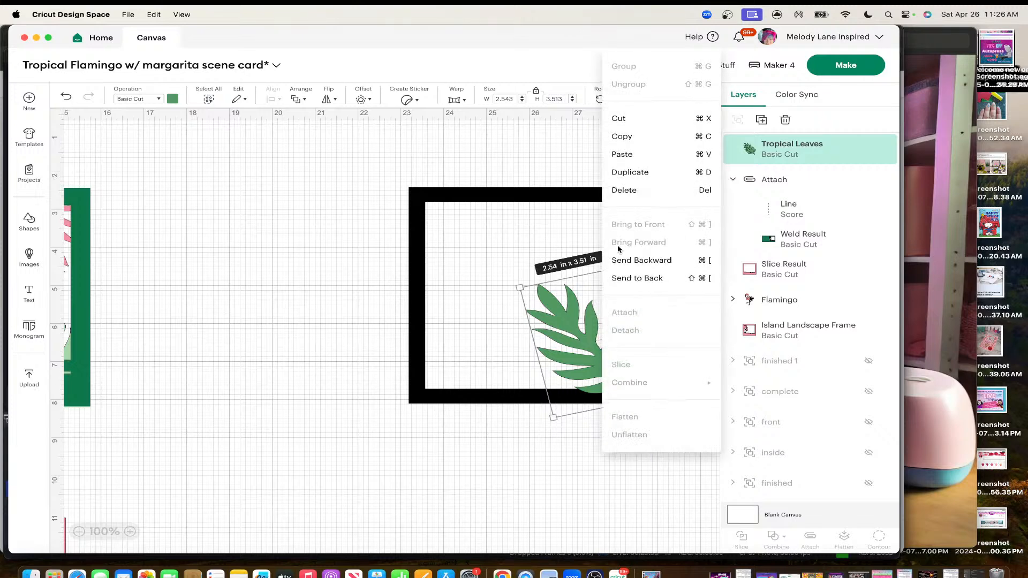
{"action": "left_click", "coordinate": [625, 177]}
{"action": "left_click_drag", "start_coordinate": [615, 349], "coordinate": [471, 229]}
Flip the copied leaf horizontally and vertically, and reposition it so its stem extends past the frame's upper-left corner
{"action": "left_click", "coordinate": [330, 98]}
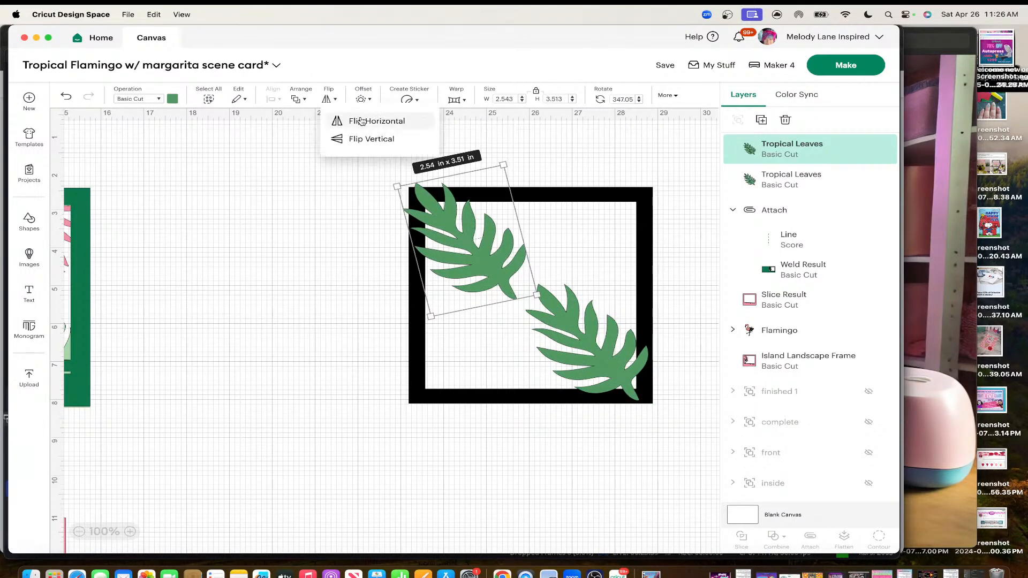
{"action": "left_click", "coordinate": [359, 120]}
{"action": "left_click", "coordinate": [328, 99]}
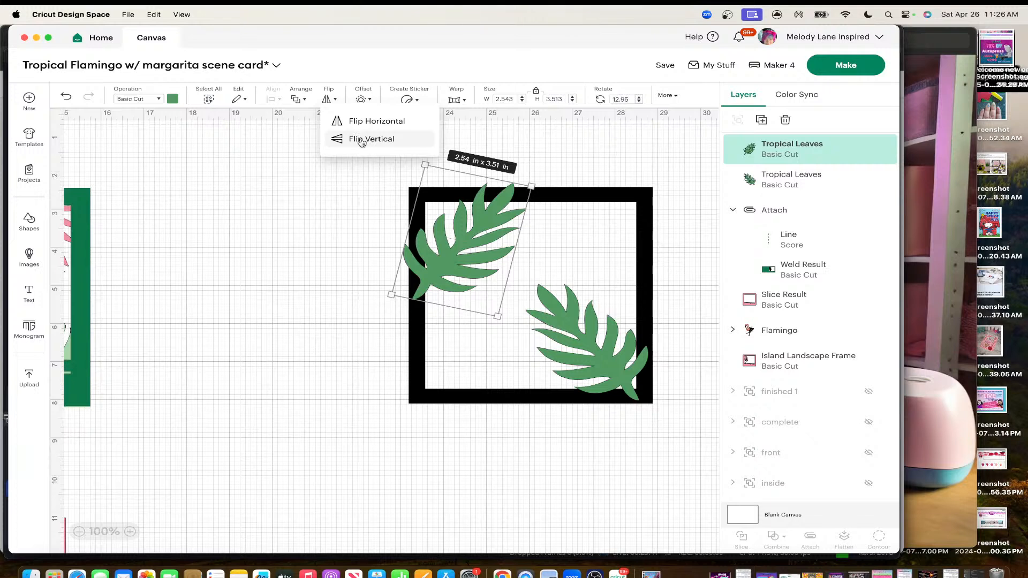
{"action": "left_click", "coordinate": [354, 137]}
{"action": "left_click_drag", "start_coordinate": [482, 234], "coordinate": [475, 226]}
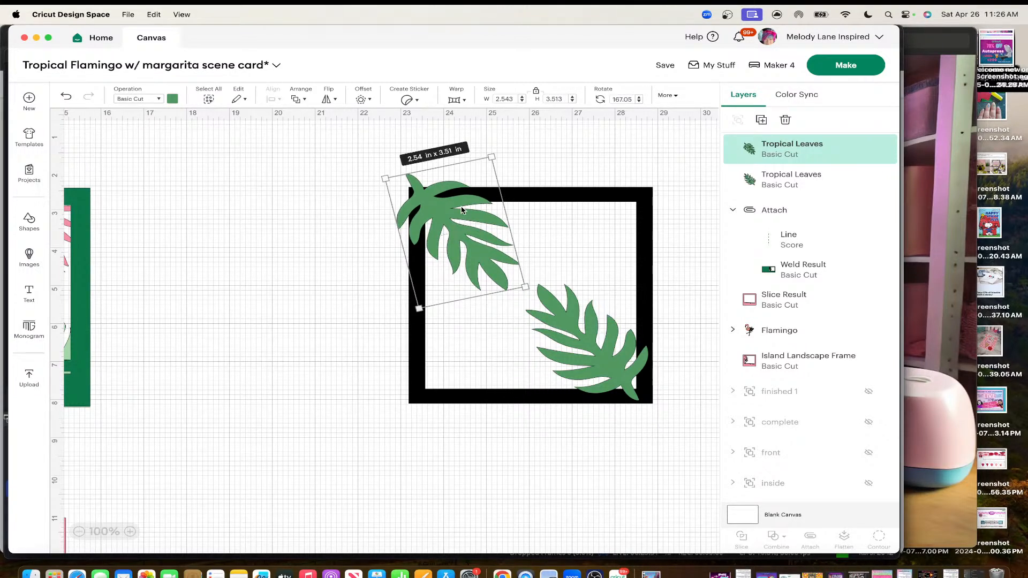
Slice the upper-left leaf with the black frame, set the sliced leaf aside, and delete the green overlap piece
{"action": "left_click", "coordinate": [562, 197], "text": "shift"}
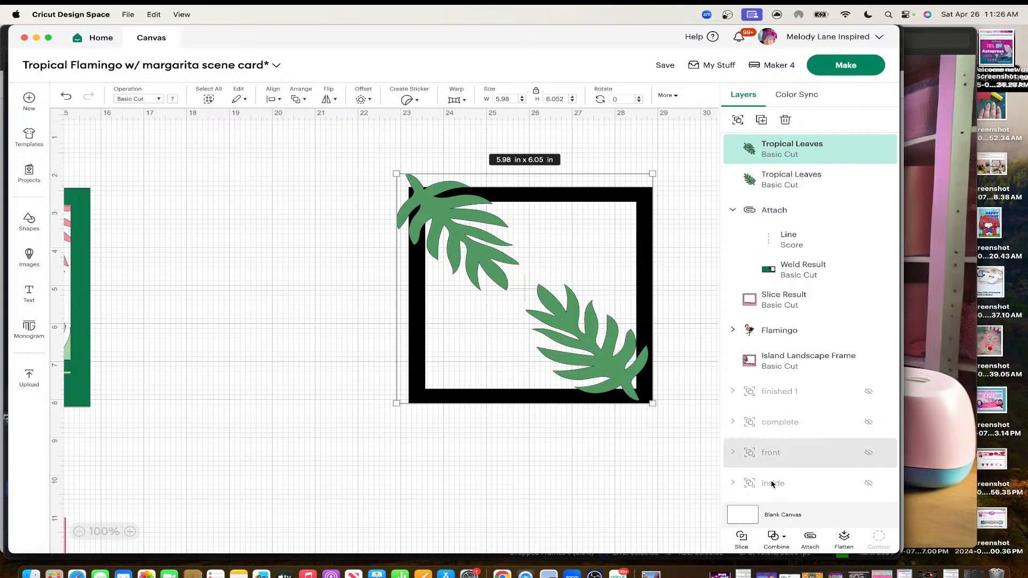
{"action": "left_click", "coordinate": [742, 537]}
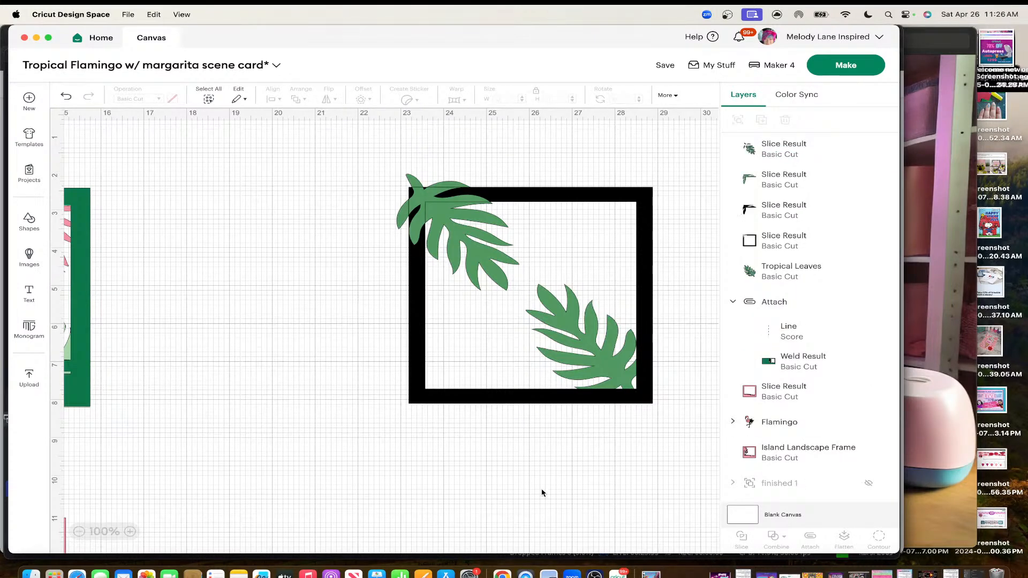
{"action": "left_click_drag", "start_coordinate": [442, 191], "coordinate": [290, 184]}
{"action": "left_click", "coordinate": [424, 199]}
{"action": "key", "text": "Delete"}
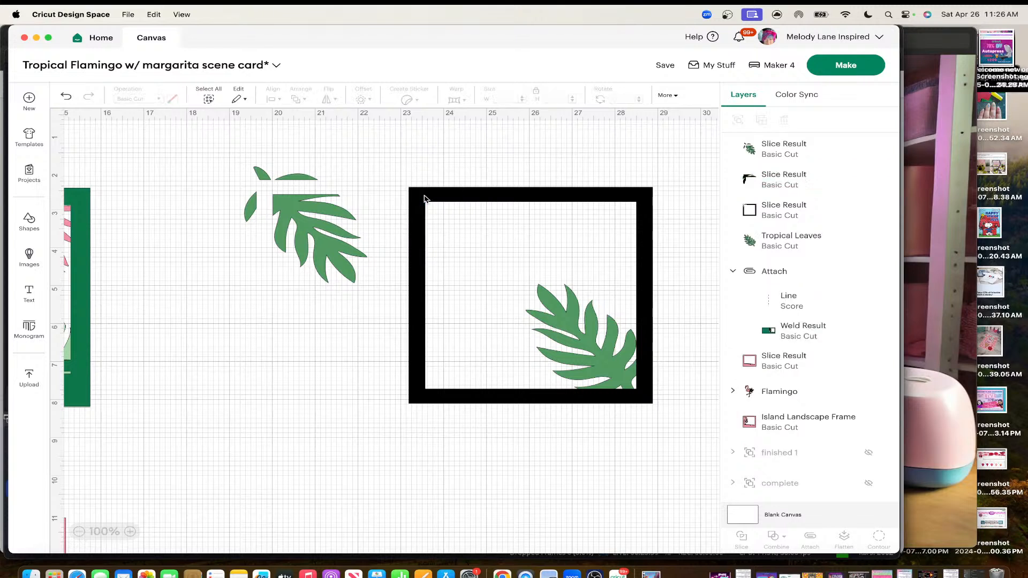
{"action": "left_click", "coordinate": [435, 189]}
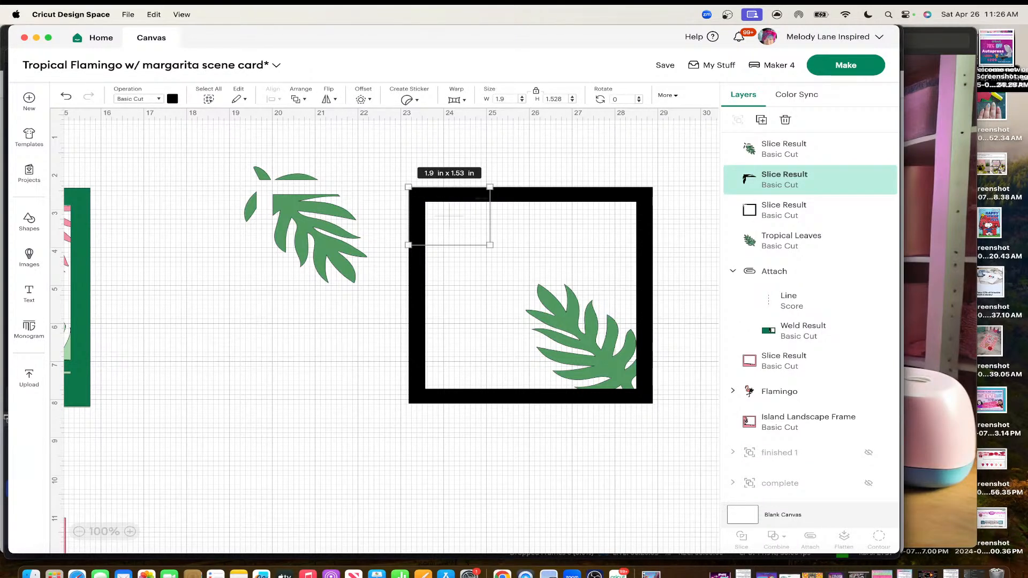
{"action": "left_click", "coordinate": [407, 158]}
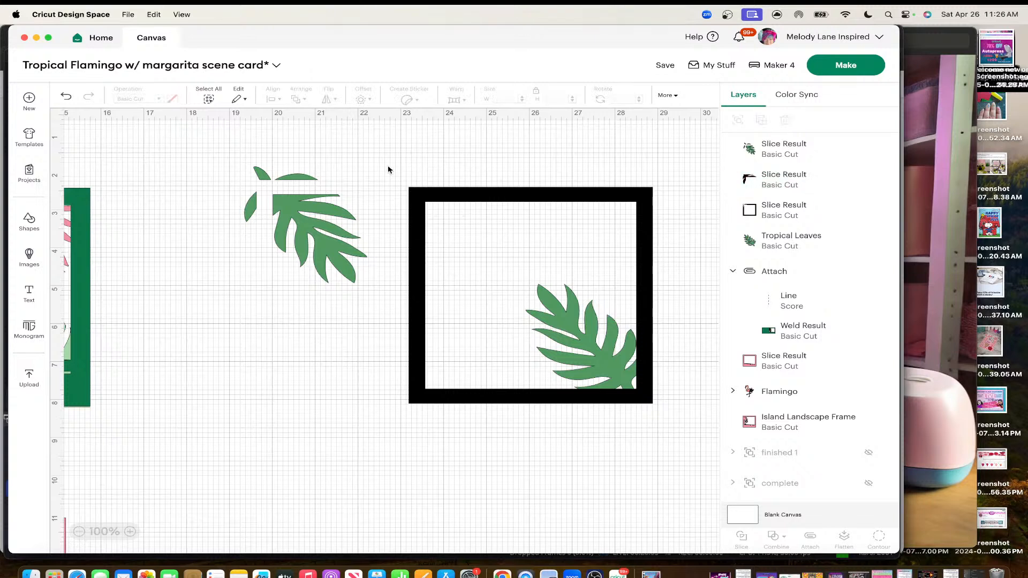
Return the sliced leaf to the frame's upper-left corner and hide its contour pieces that lie outside the frame
{"action": "left_click_drag", "start_coordinate": [319, 226], "coordinate": [472, 234]}
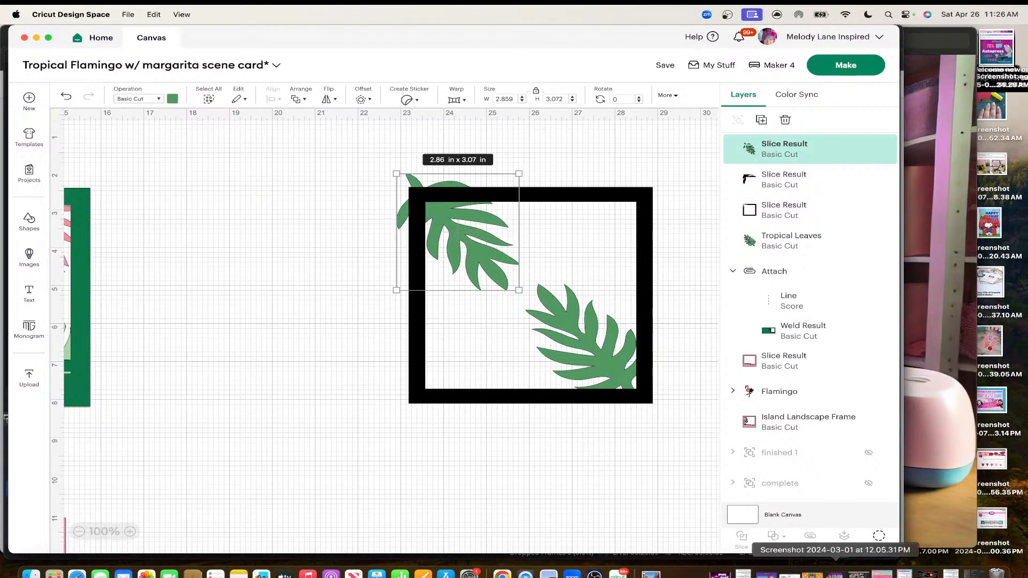
{"action": "left_click", "coordinate": [880, 537]}
{"action": "left_click", "coordinate": [397, 211]}
{"action": "left_click", "coordinate": [397, 211]}
{"action": "left_click", "coordinate": [388, 166]}
{"action": "left_click", "coordinate": [327, 153]}
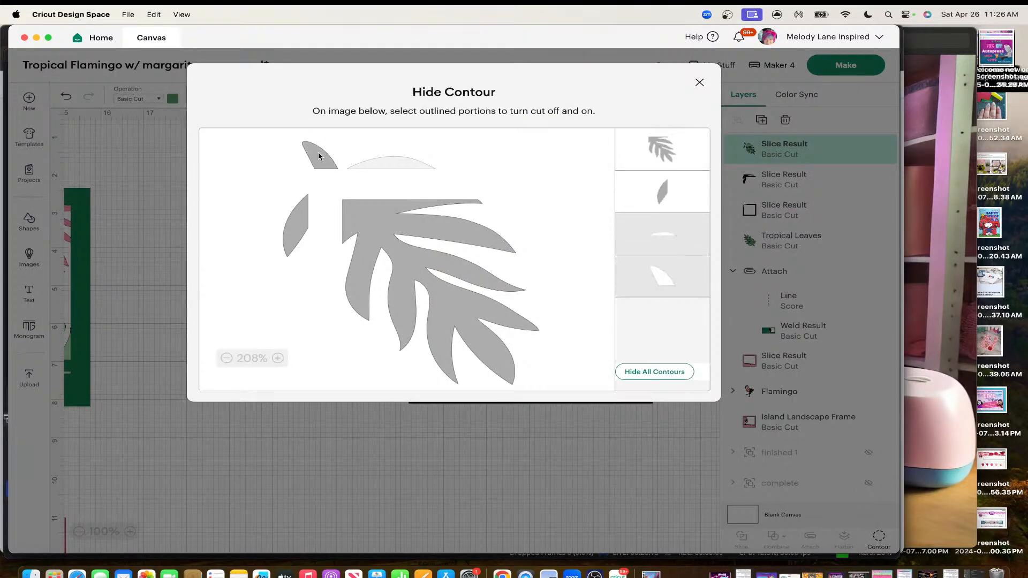
{"action": "left_click", "coordinate": [300, 211]}
{"action": "left_click", "coordinate": [698, 83]}
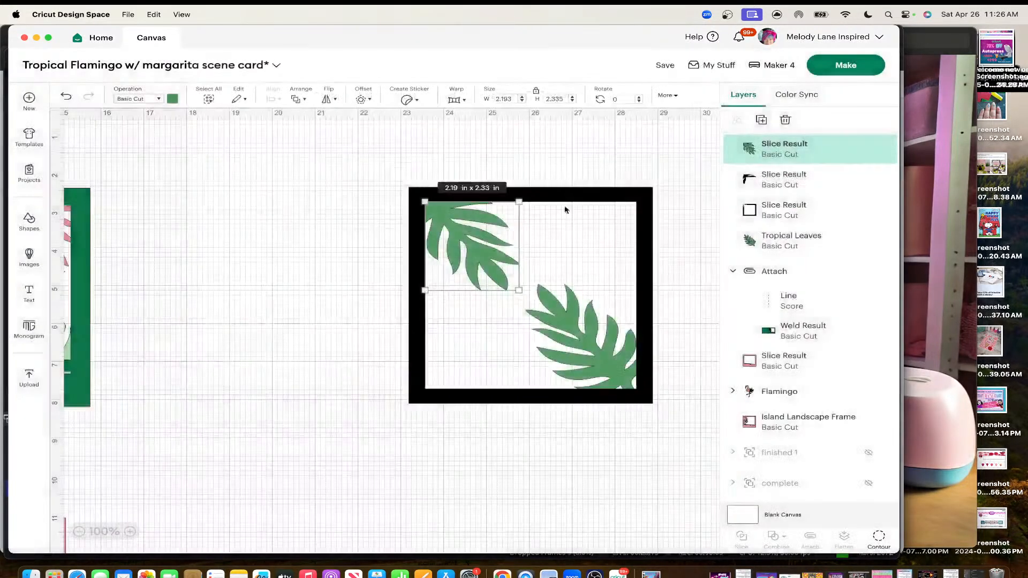
Unite the black frame, its sliced corner piece, and both tropical leaves into one 5.7 × 5.7 in shape
{"action": "left_click_drag", "start_coordinate": [371, 153], "coordinate": [692, 422]}
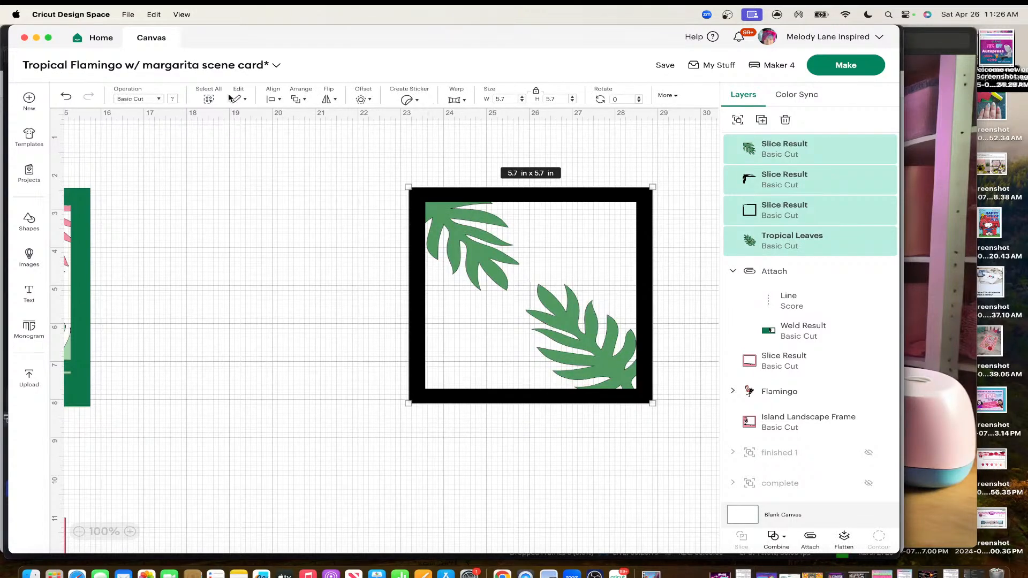
{"action": "left_click", "coordinate": [774, 536]}
{"action": "left_click", "coordinate": [780, 456]}
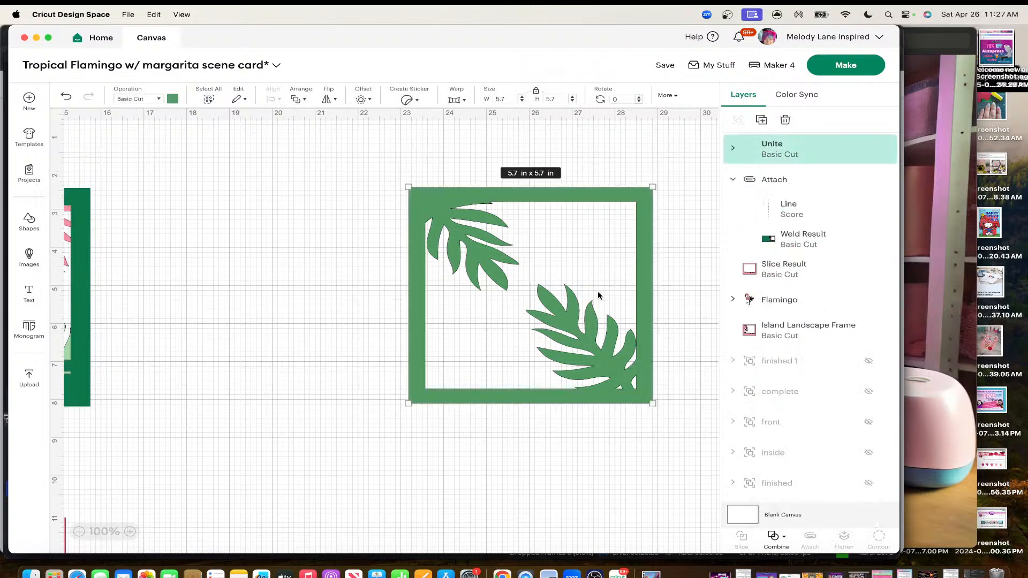
{"action": "scroll", "coordinate": [313, 239], "scroll_direction": "left", "scroll_amount": 2}
{"action": "scroll", "coordinate": [313, 239], "scroll_direction": "left", "scroll_amount": 2}
{"action": "left_click_drag", "start_coordinate": [520, 273], "coordinate": [421, 262]}
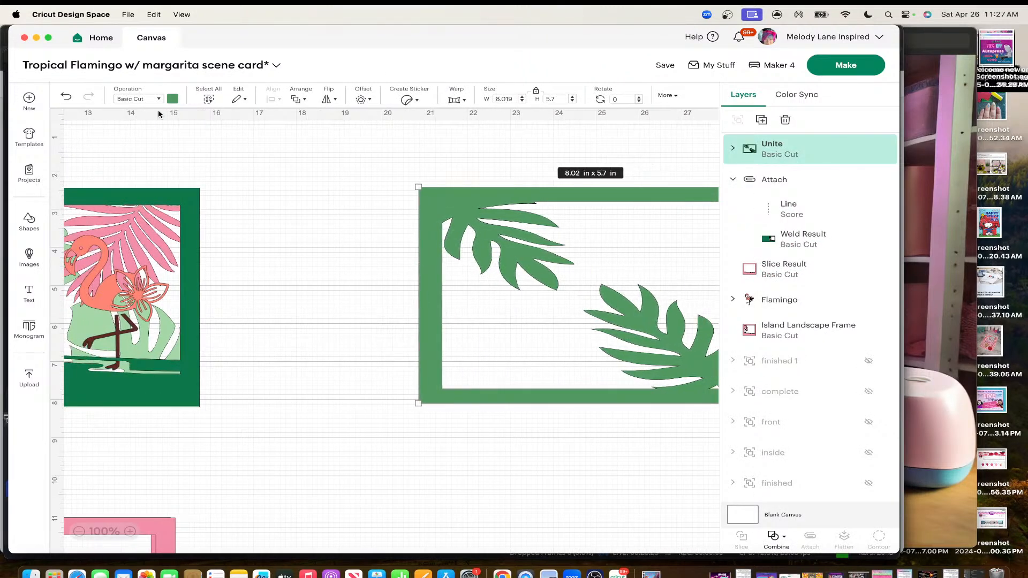
{"action": "left_click", "coordinate": [66, 96]}
Move the united tropical leaf frame next to the green card base, overlapping the base's right edge
{"action": "left_click_drag", "start_coordinate": [626, 264], "coordinate": [315, 236]}
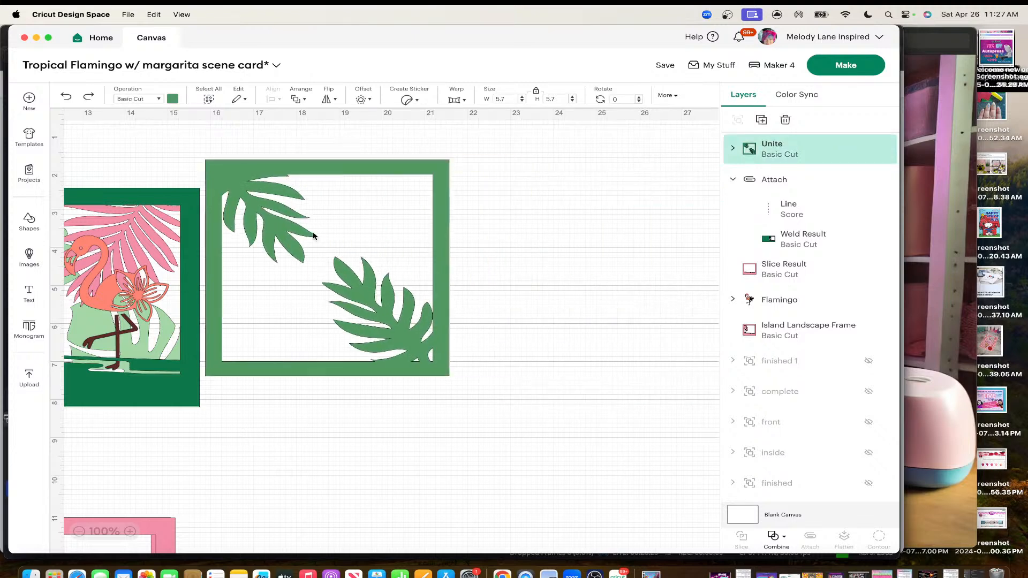
{"action": "scroll", "coordinate": [313, 235], "scroll_direction": "left", "scroll_amount": 5}
{"action": "scroll", "coordinate": [313, 236], "scroll_direction": "left", "scroll_amount": 1}
{"action": "left_click_drag", "start_coordinate": [586, 215], "coordinate": [557, 186]}
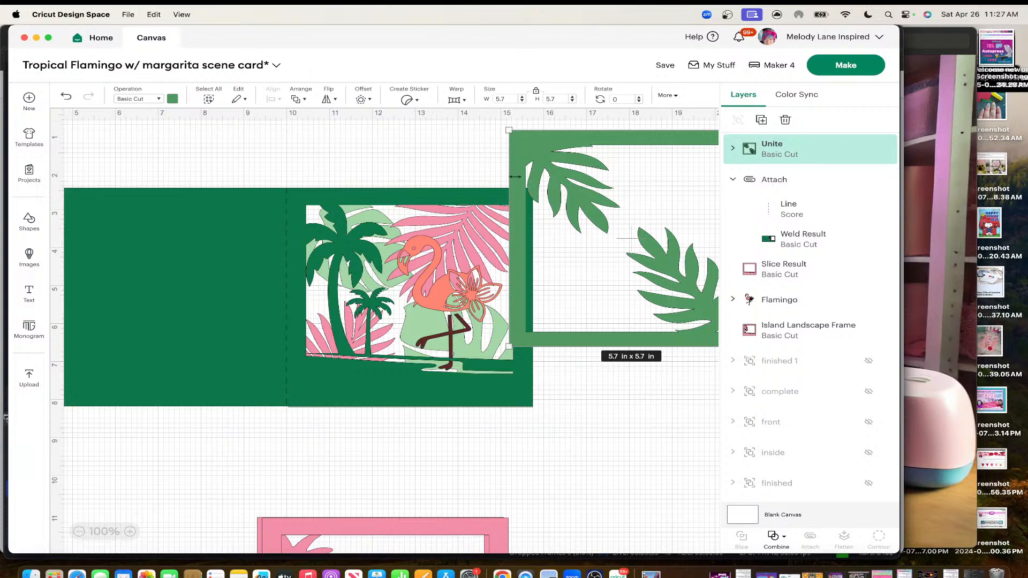
Bring the light green monstera frame to the front and move it off the card to the lower right
{"action": "scroll", "coordinate": [787, 265], "scroll_direction": "down", "scroll_amount": 3}
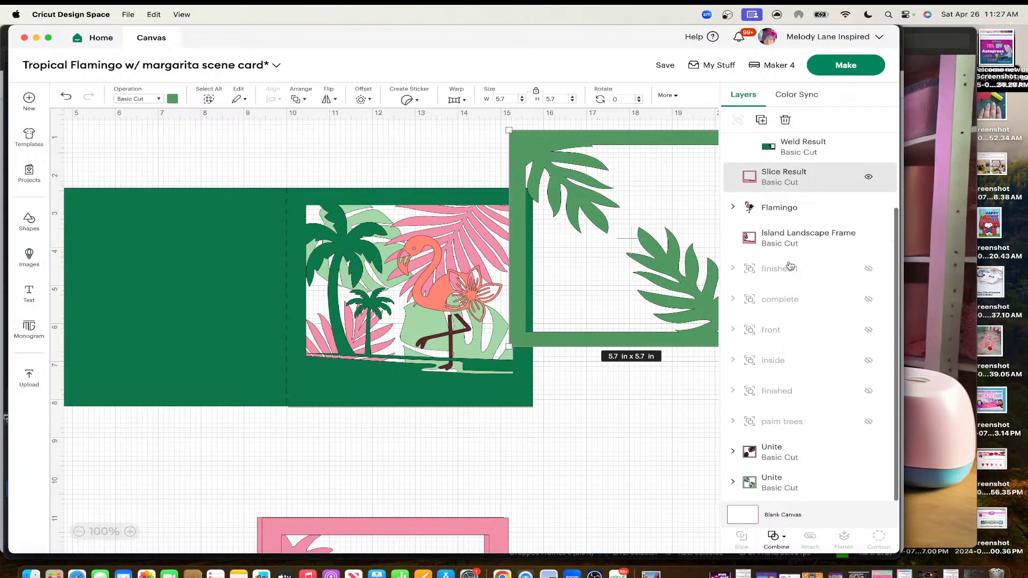
{"action": "left_click", "coordinate": [768, 486]}
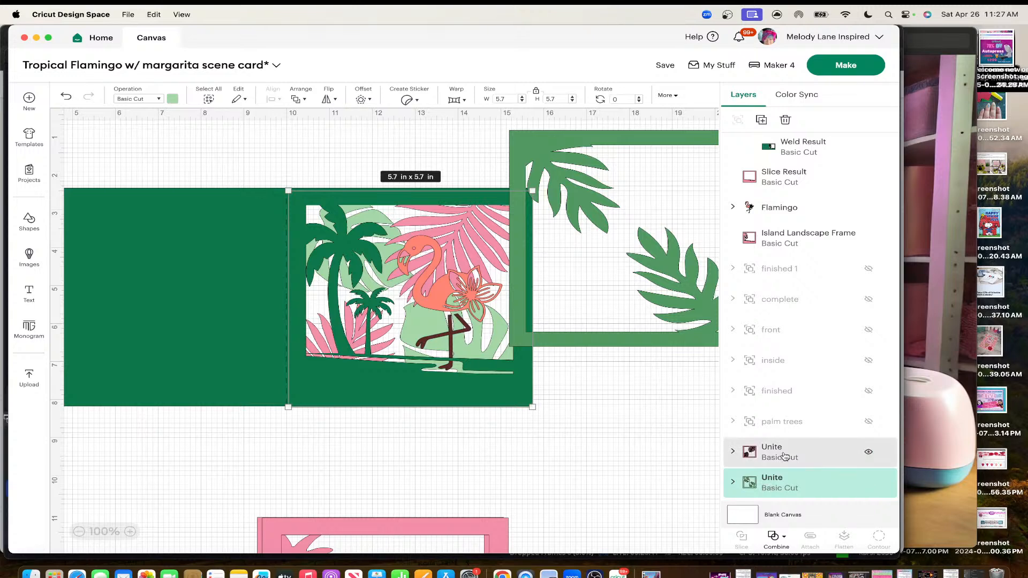
{"action": "right_click", "coordinate": [817, 485]}
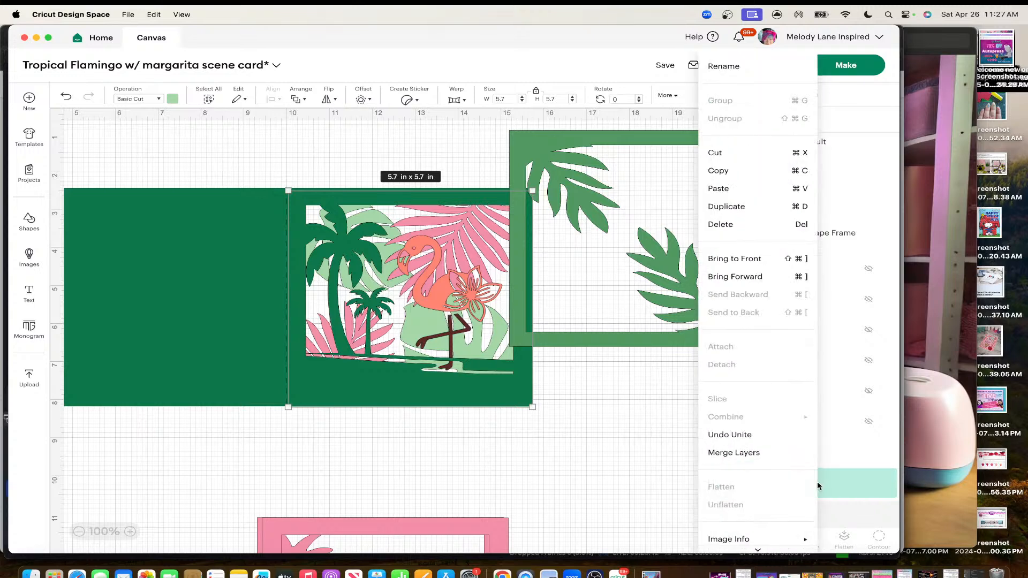
{"action": "left_click", "coordinate": [734, 258]}
{"action": "left_click_drag", "start_coordinate": [447, 300], "coordinate": [712, 512]}
Fit the tropical leaf frame behind the card's front panel as the backmost layer and save the project
{"action": "left_click_drag", "start_coordinate": [654, 196], "coordinate": [434, 254]}
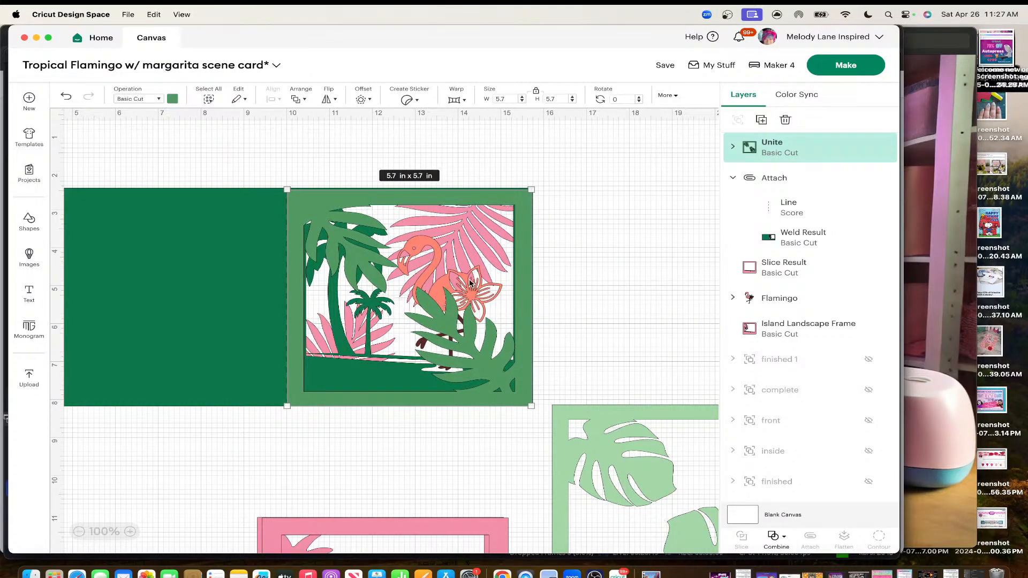
{"action": "right_click", "coordinate": [452, 332]}
{"action": "left_click", "coordinate": [485, 276]}
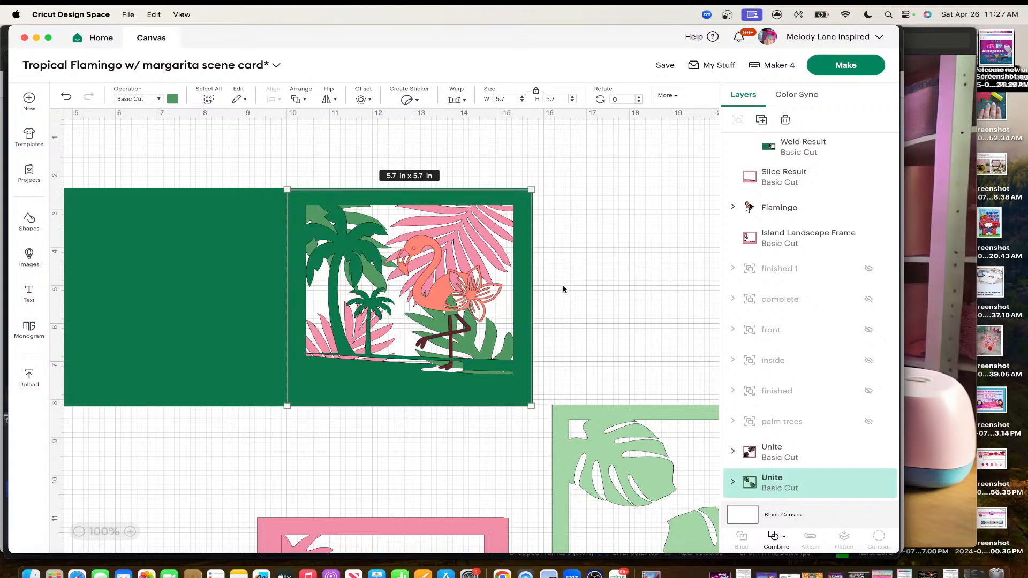
{"action": "left_click", "coordinate": [664, 68]}
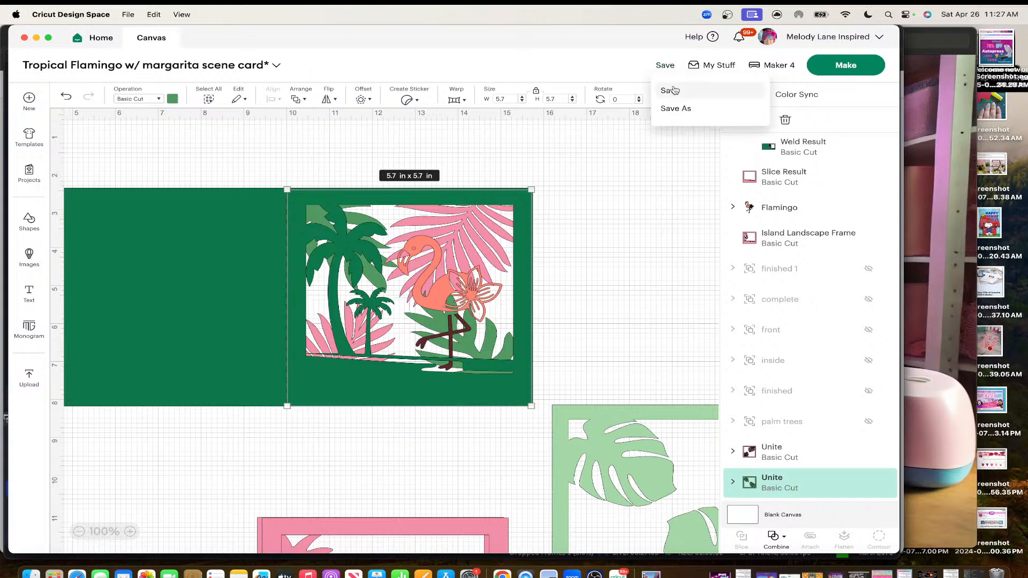
{"action": "left_click", "coordinate": [666, 90]}
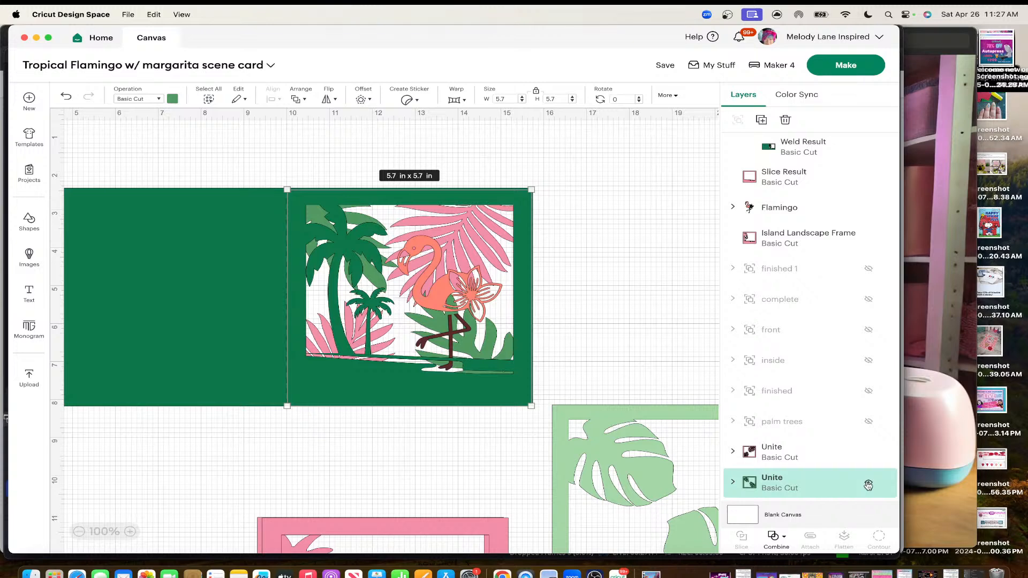
Bring the tropical leaf frame to the front and move it off the card to the right
{"action": "right_click", "coordinate": [845, 486]}
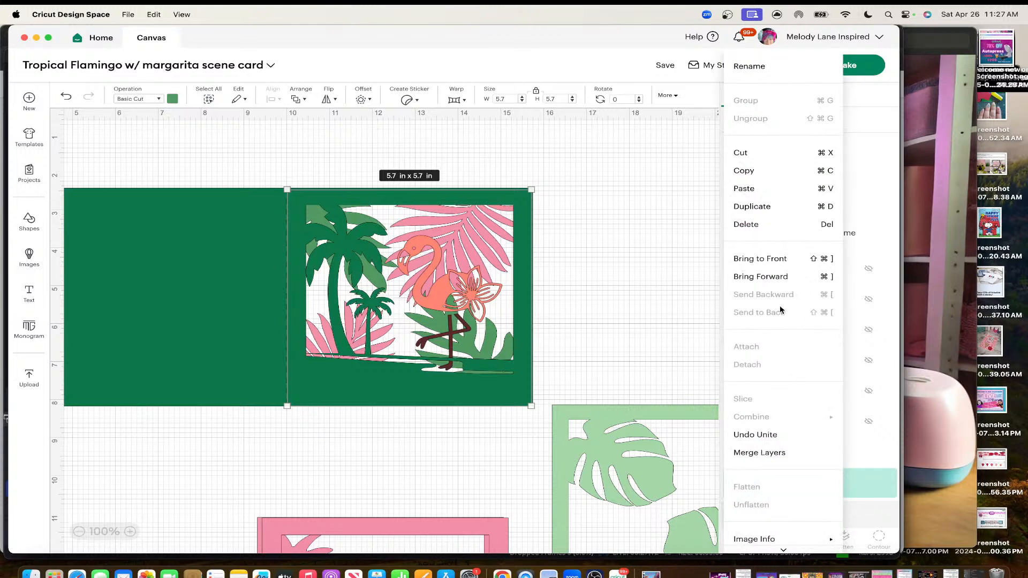
{"action": "left_click", "coordinate": [760, 260]}
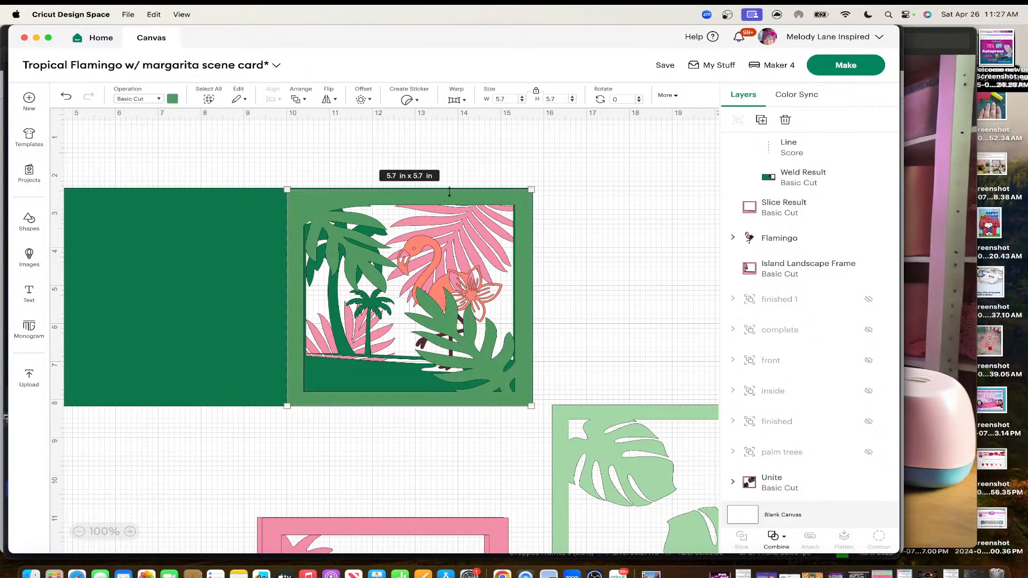
{"action": "left_click_drag", "start_coordinate": [448, 202], "coordinate": [814, 204]}
Place the light green monstera frame back over the card's front panel and send it to the back
{"action": "left_click_drag", "start_coordinate": [594, 469], "coordinate": [343, 263]}
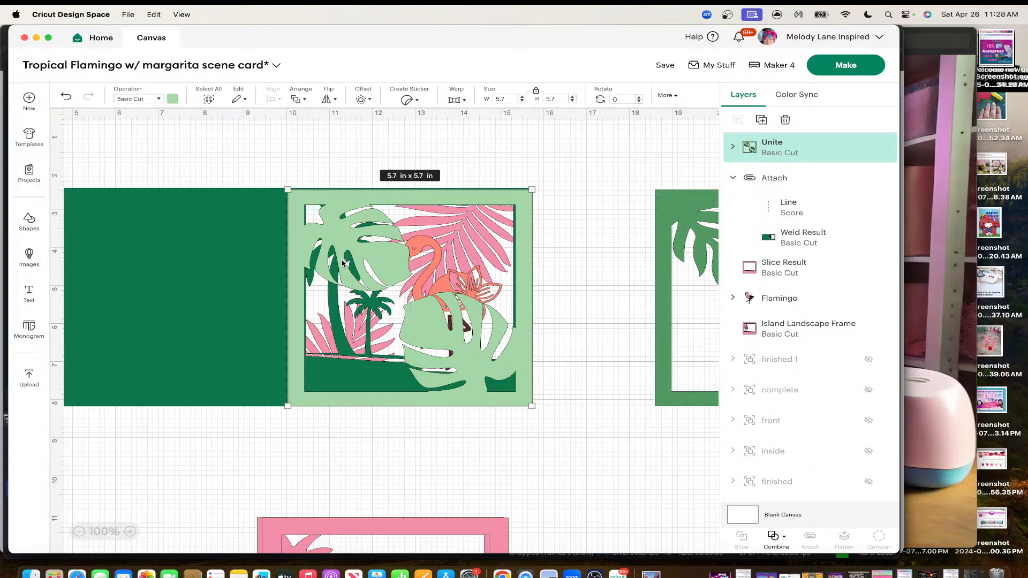
{"action": "right_click", "coordinate": [361, 233]}
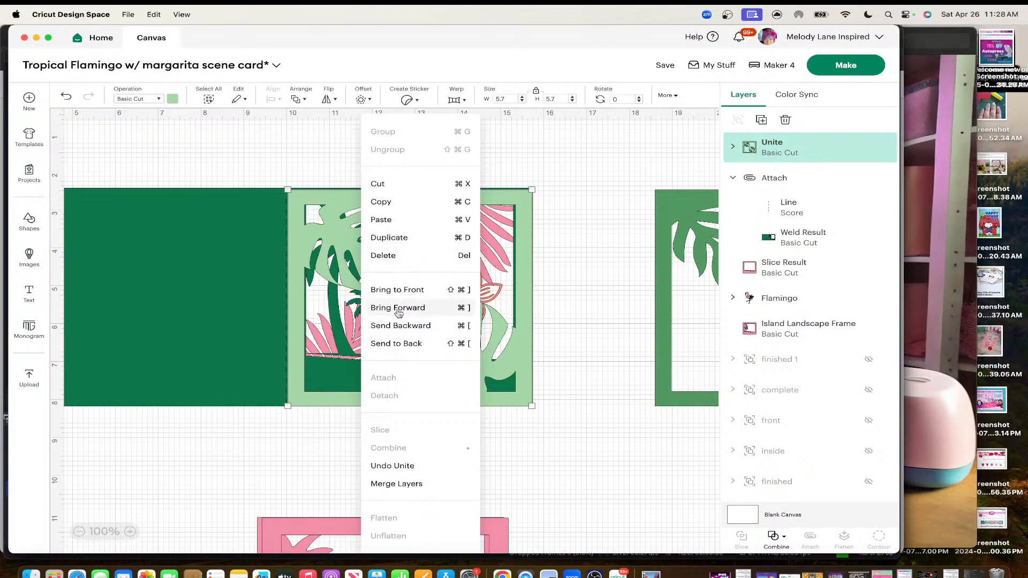
{"action": "left_click", "coordinate": [402, 343]}
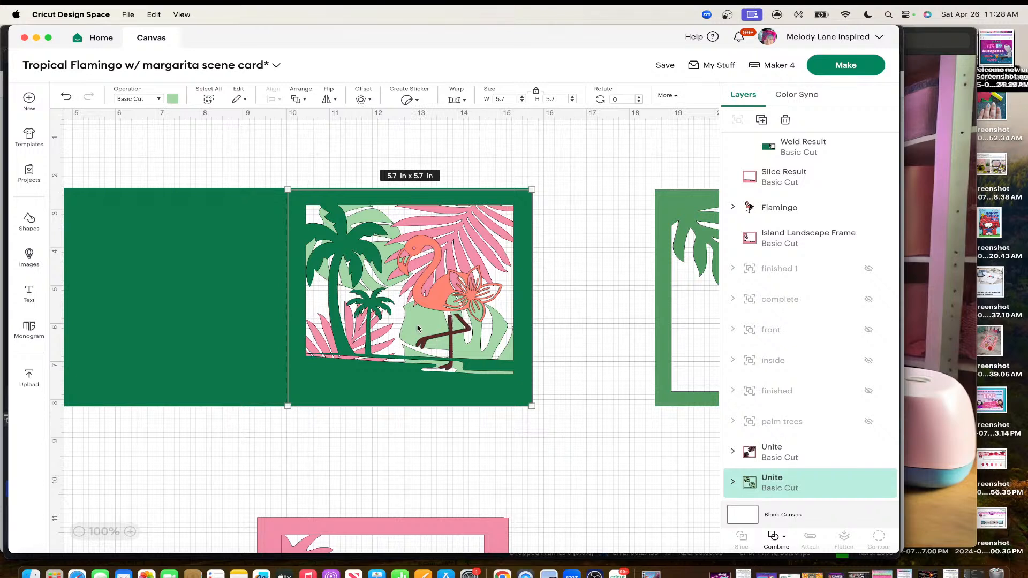
{"action": "left_click_drag", "start_coordinate": [435, 303], "coordinate": [436, 304]}
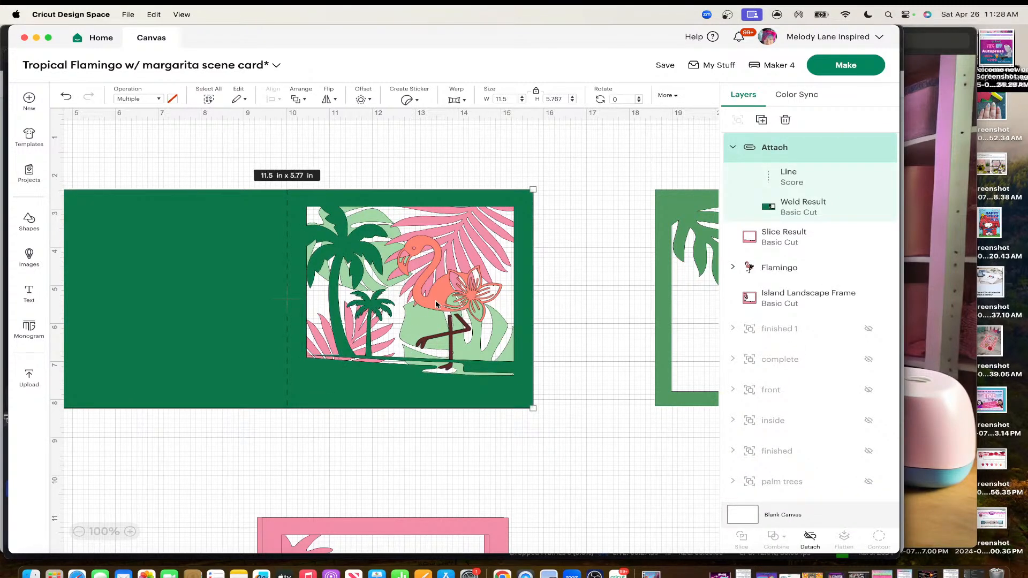
Bring the flamingo group to the front of all the card layers
{"action": "left_click", "coordinate": [600, 466]}
{"action": "left_click", "coordinate": [456, 294]}
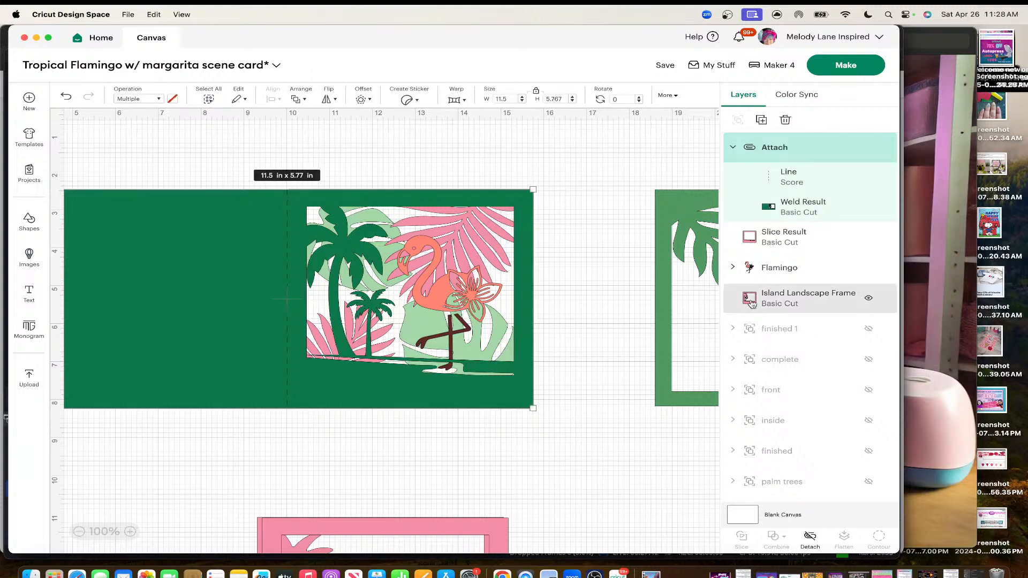
{"action": "left_click", "coordinate": [776, 269]}
{"action": "right_click", "coordinate": [776, 269]}
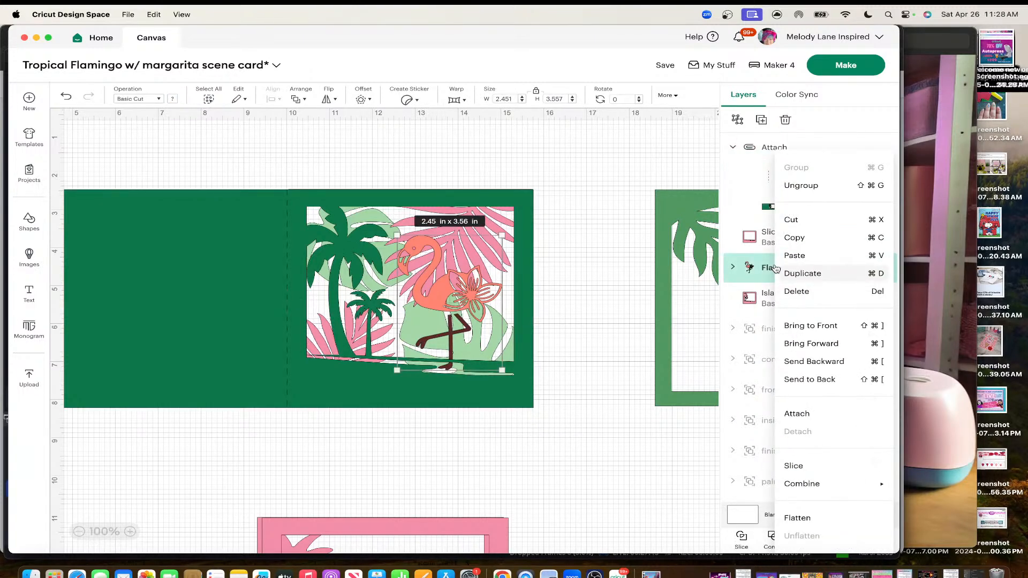
{"action": "left_click", "coordinate": [806, 328]}
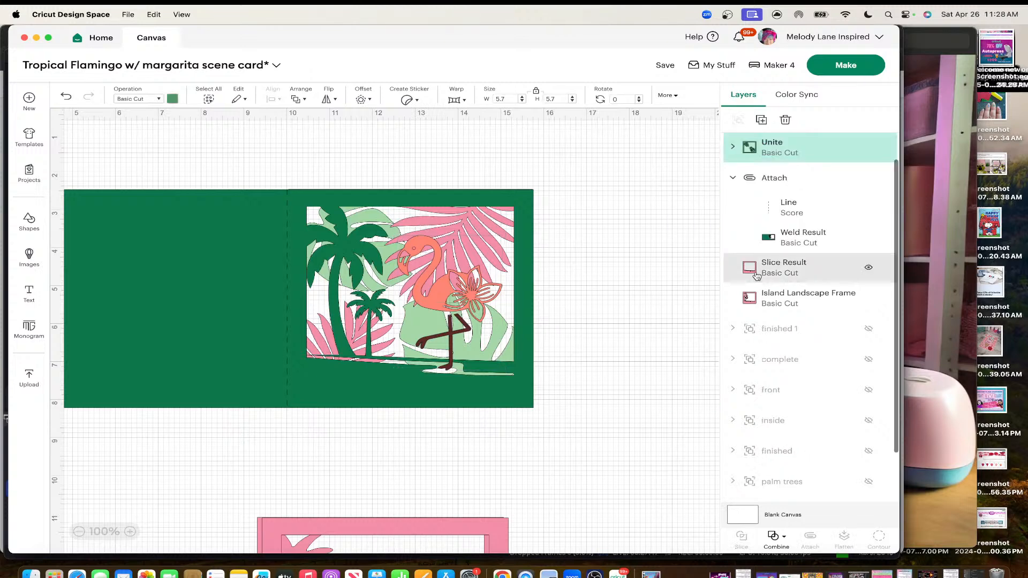
Duplicate the flamingo group and place the copy on the empty canvas just right of the card
{"action": "left_click", "coordinate": [464, 294]}
{"action": "right_click", "coordinate": [464, 293]}
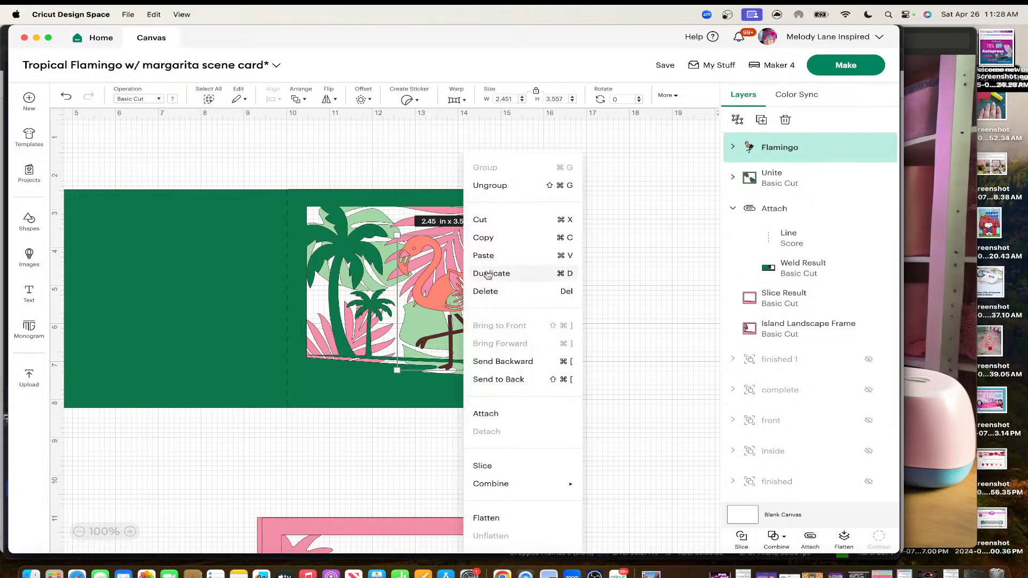
{"action": "left_click", "coordinate": [488, 271]}
{"action": "left_click_drag", "start_coordinate": [471, 309], "coordinate": [624, 285]}
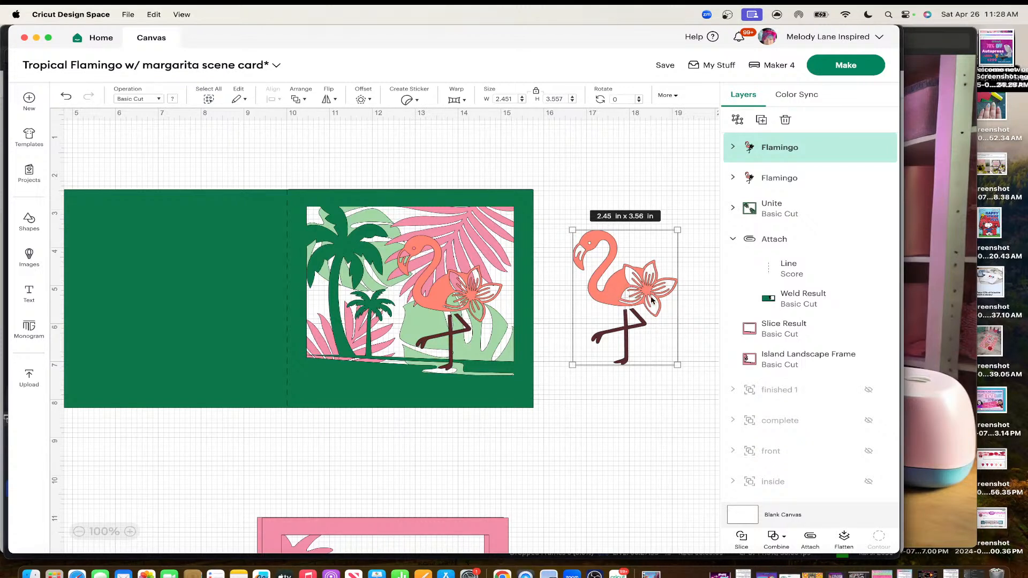
Open the contour editing for the coral body-and-flower layer of the duplicated flamingo
{"action": "left_click", "coordinate": [733, 147]}
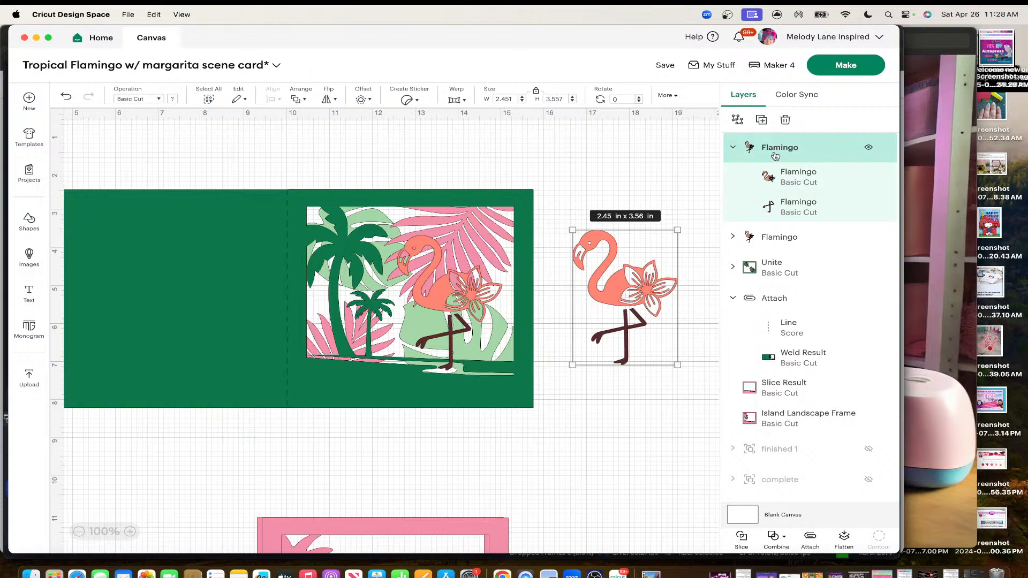
{"action": "left_click", "coordinate": [769, 181]}
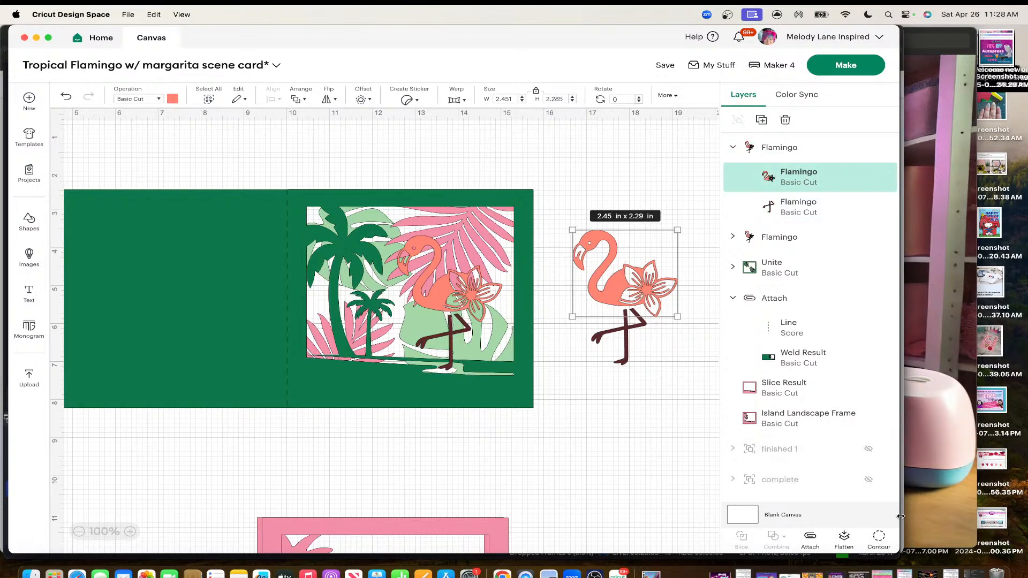
{"action": "left_click", "coordinate": [876, 538]}
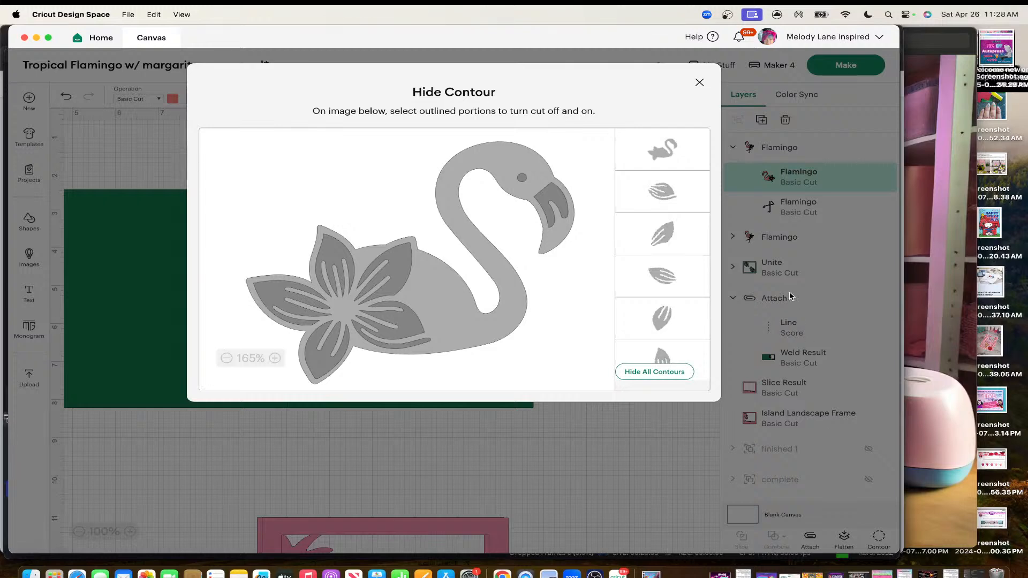
Hide all contours in the flamingo copy's body layer and hide the copy's legs layer
{"action": "left_click", "coordinate": [647, 375]}
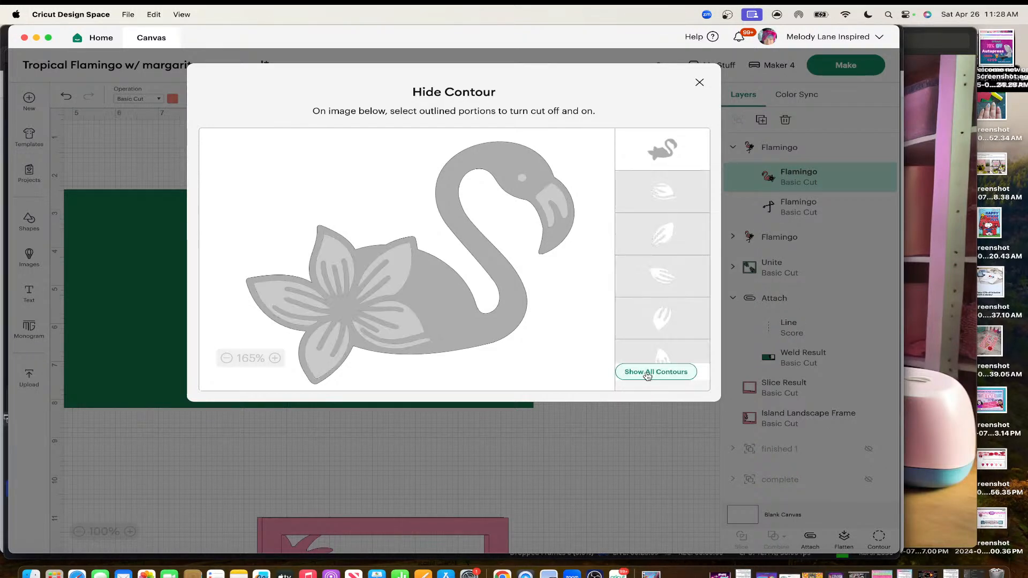
{"action": "left_click", "coordinate": [699, 84]}
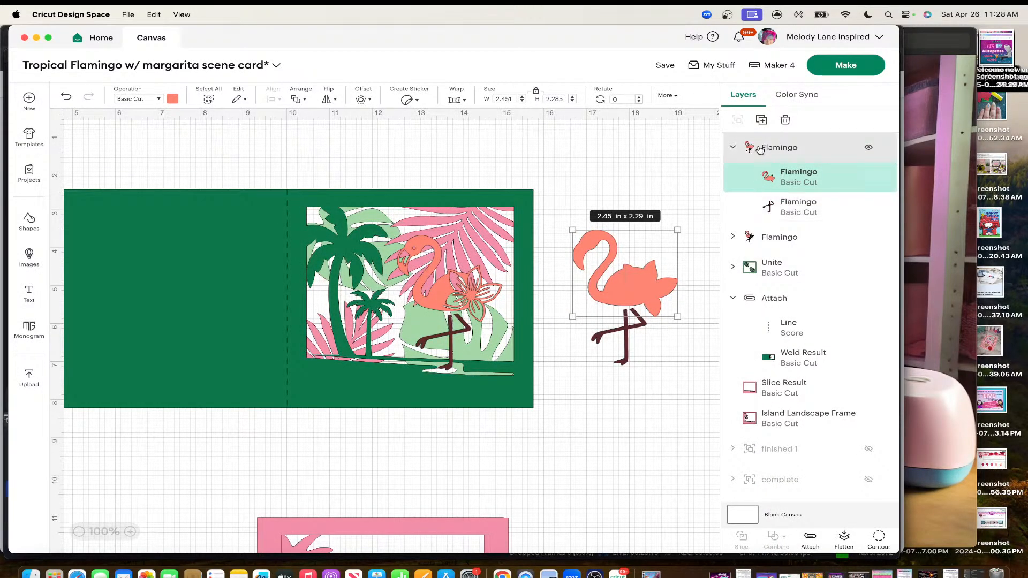
{"action": "left_click", "coordinate": [732, 148]}
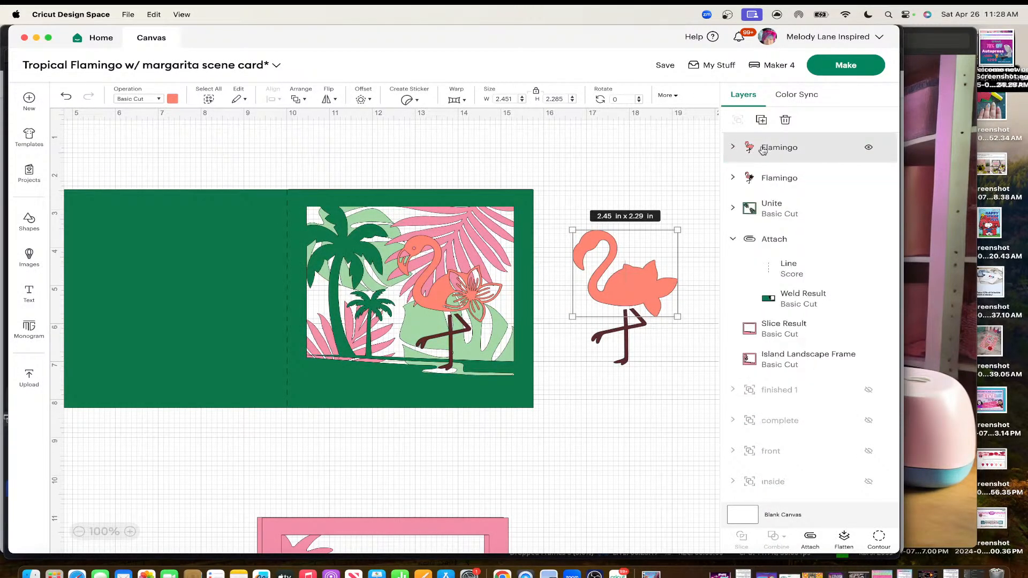
{"action": "left_click", "coordinate": [733, 147]}
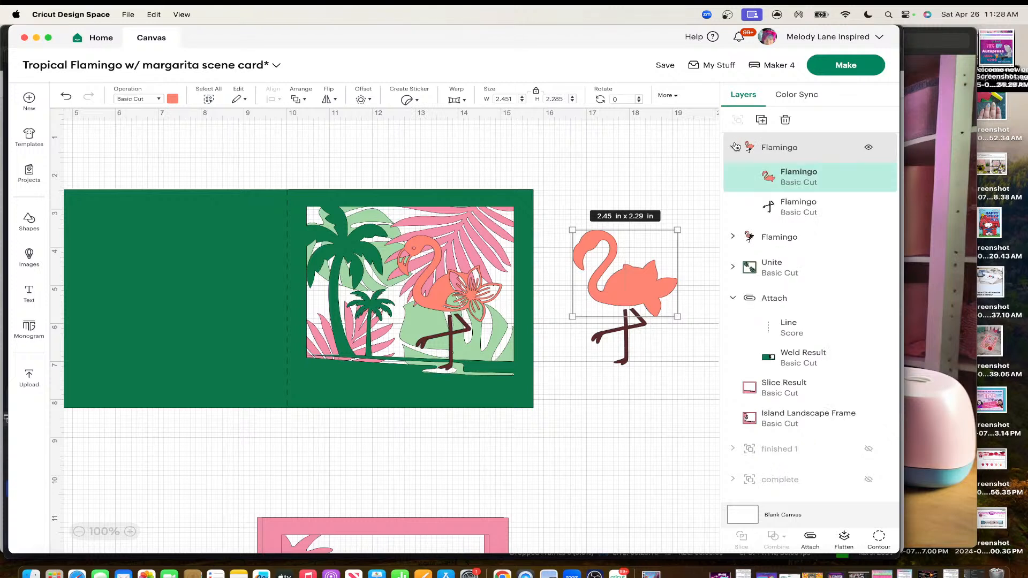
{"action": "left_click", "coordinate": [868, 207]}
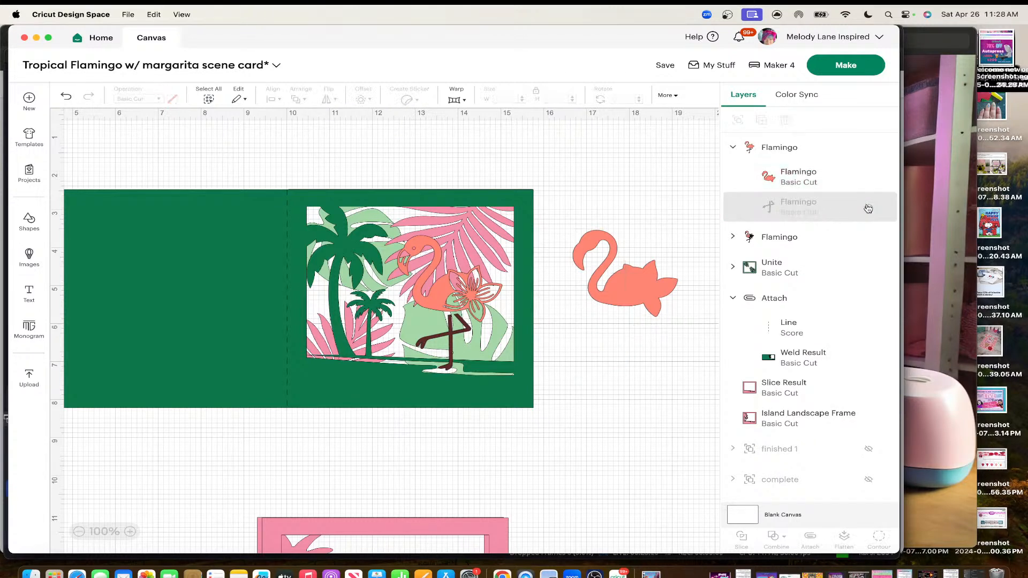
Recolor the flamingo copy's body layer hot pink
{"action": "left_click", "coordinate": [640, 284]}
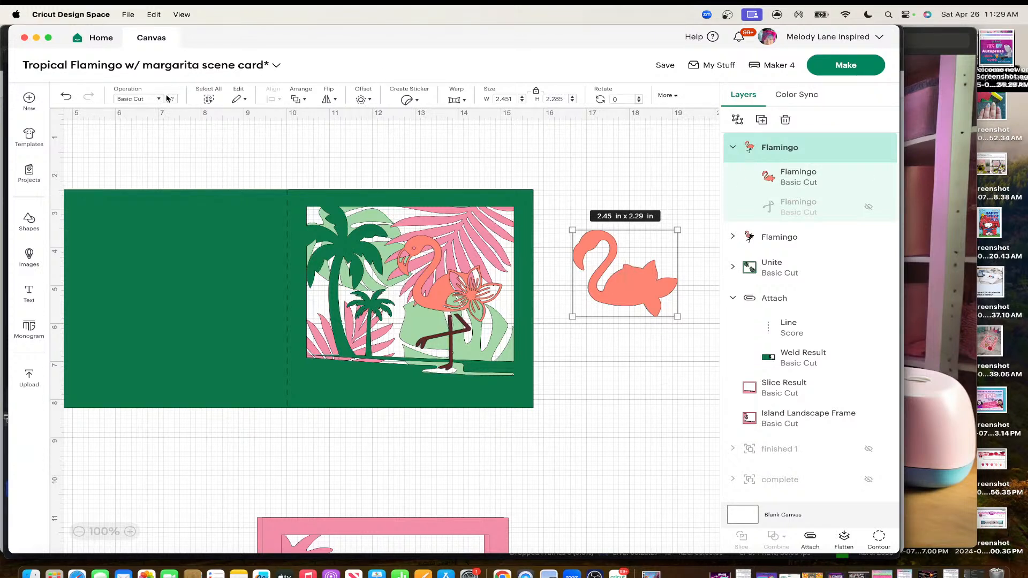
{"action": "left_click", "coordinate": [735, 148]}
{"action": "left_click", "coordinate": [735, 148]}
{"action": "left_click", "coordinate": [774, 178]}
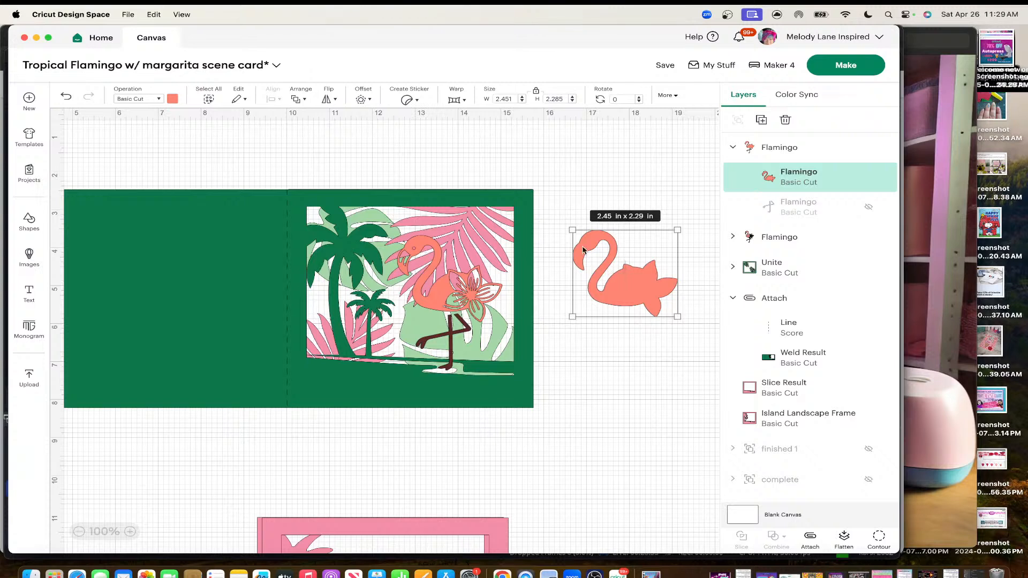
{"action": "left_click", "coordinate": [172, 99]}
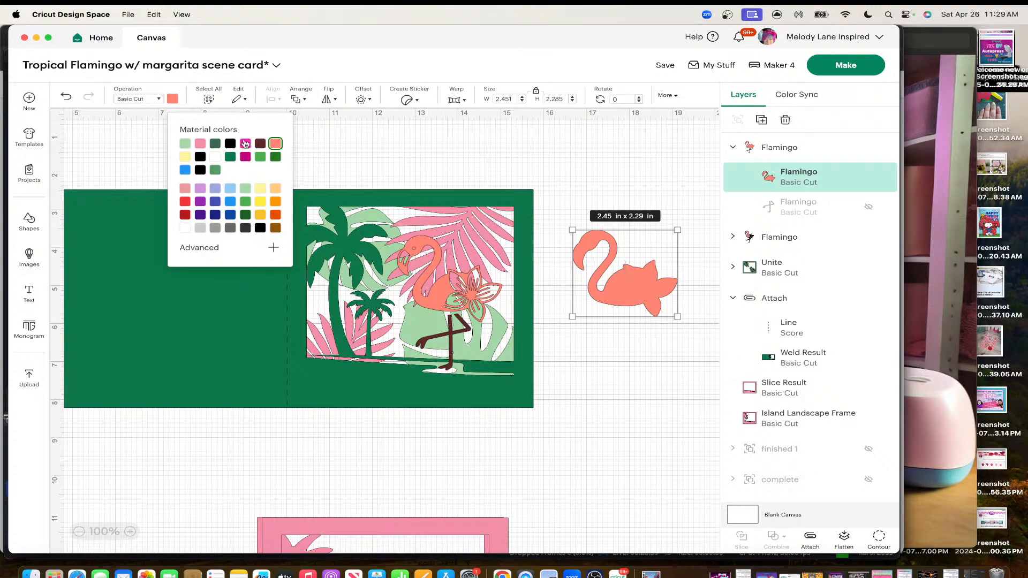
{"action": "left_click", "coordinate": [246, 143]}
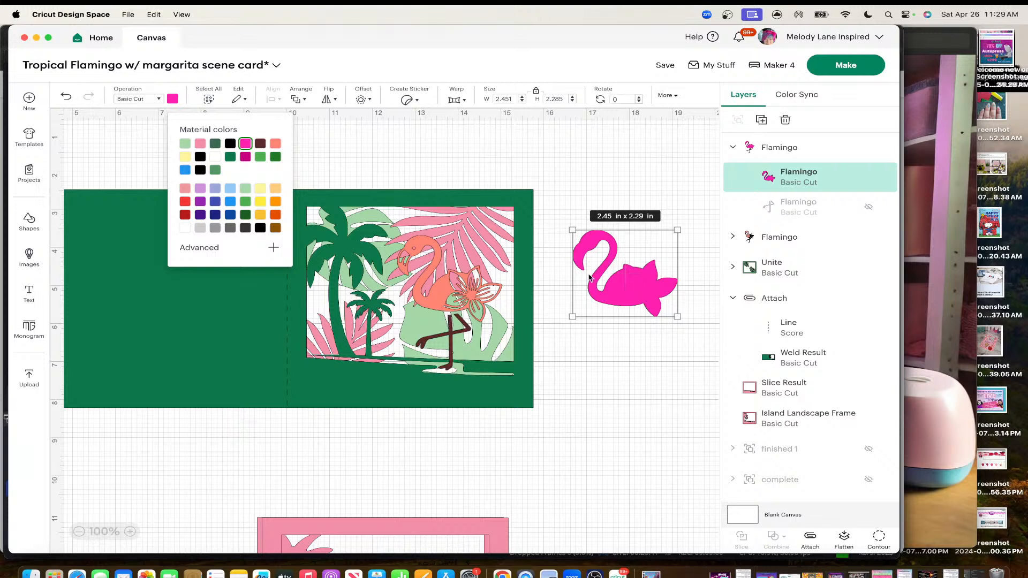
Recolor the body layer of the original flamingo on the card hot pink
{"action": "left_click", "coordinate": [449, 296]}
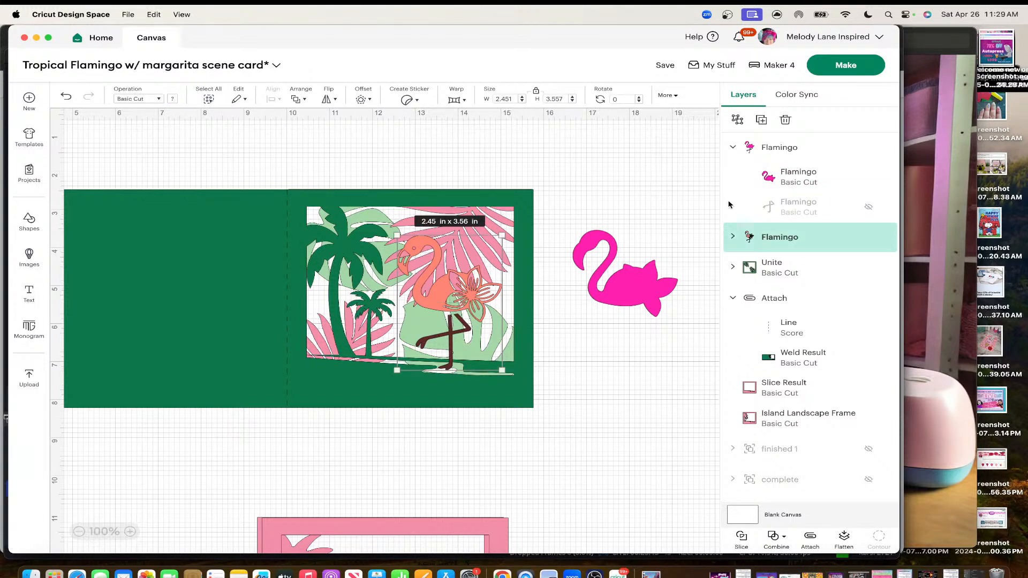
{"action": "left_click", "coordinate": [732, 236]}
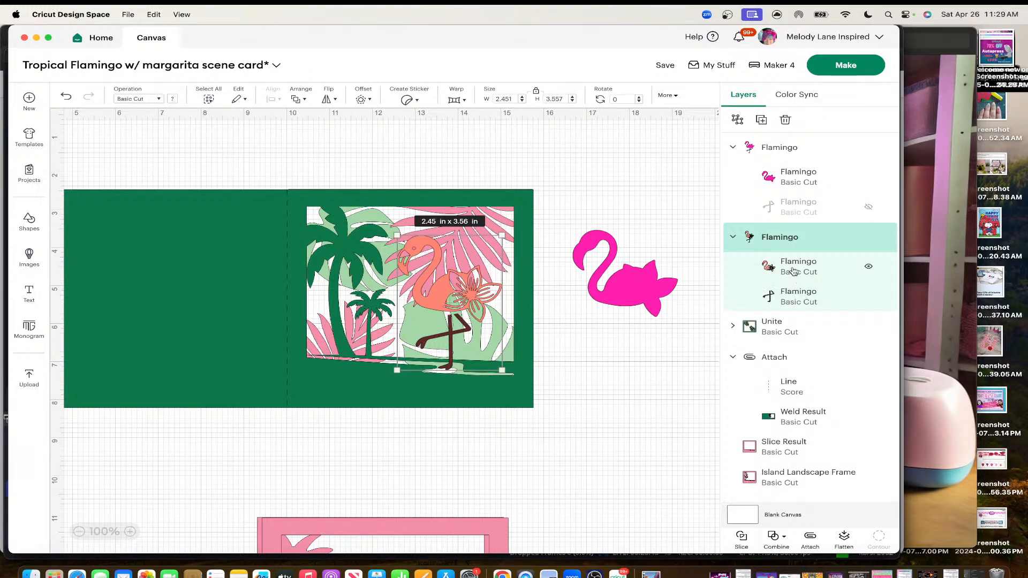
{"action": "left_click", "coordinate": [793, 271]}
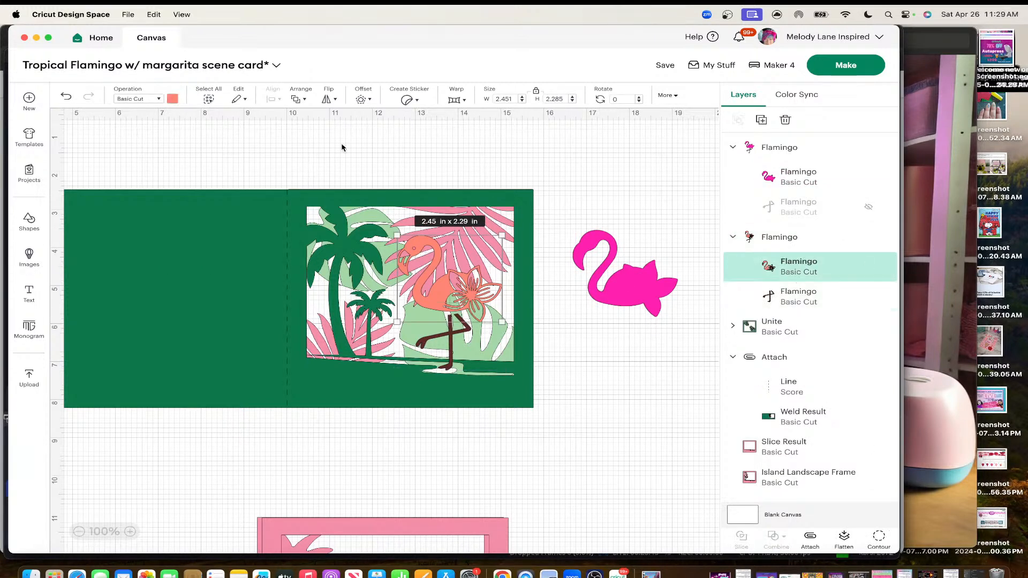
{"action": "left_click", "coordinate": [172, 98]}
{"action": "left_click", "coordinate": [245, 144]}
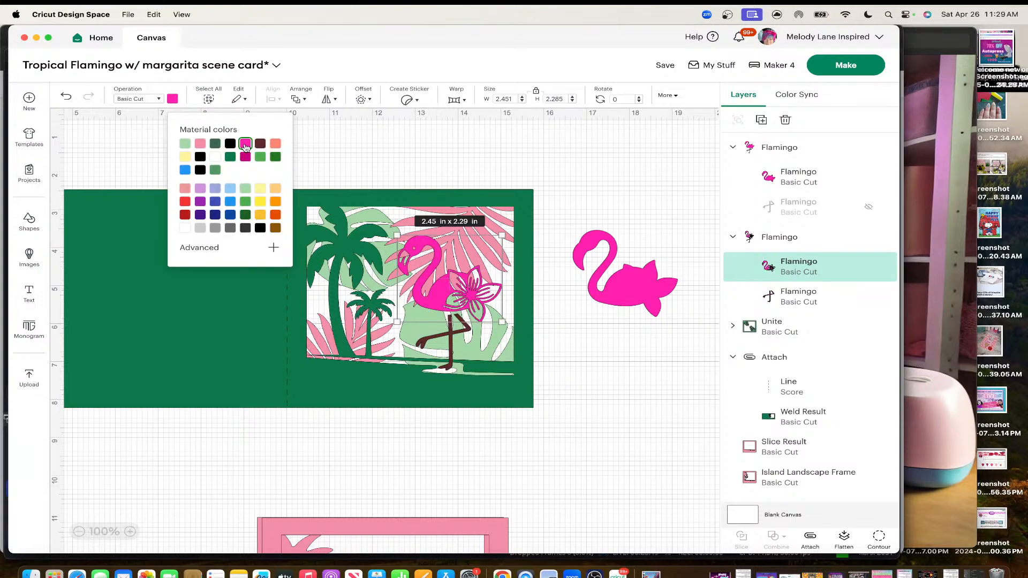
Recolor the solid flamingo copy's body layer coral, trying light pink first
{"action": "left_click", "coordinate": [613, 291]}
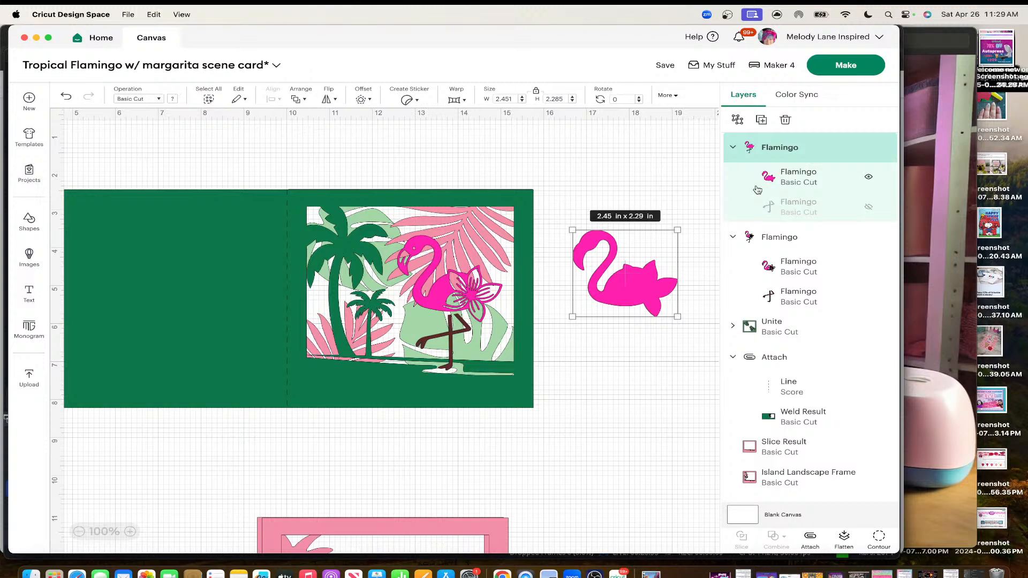
{"action": "left_click", "coordinate": [776, 181]}
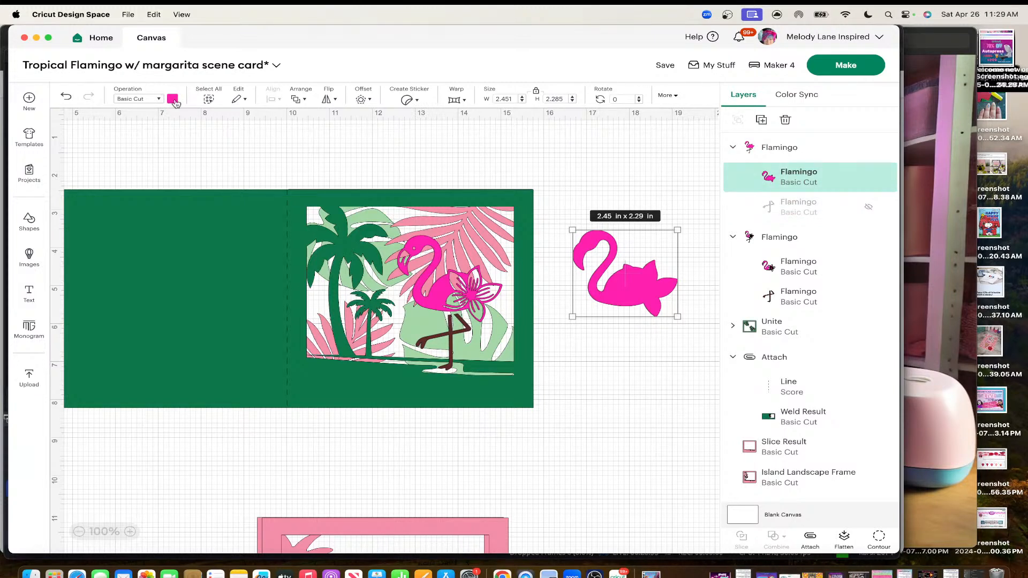
{"action": "left_click", "coordinate": [173, 99]}
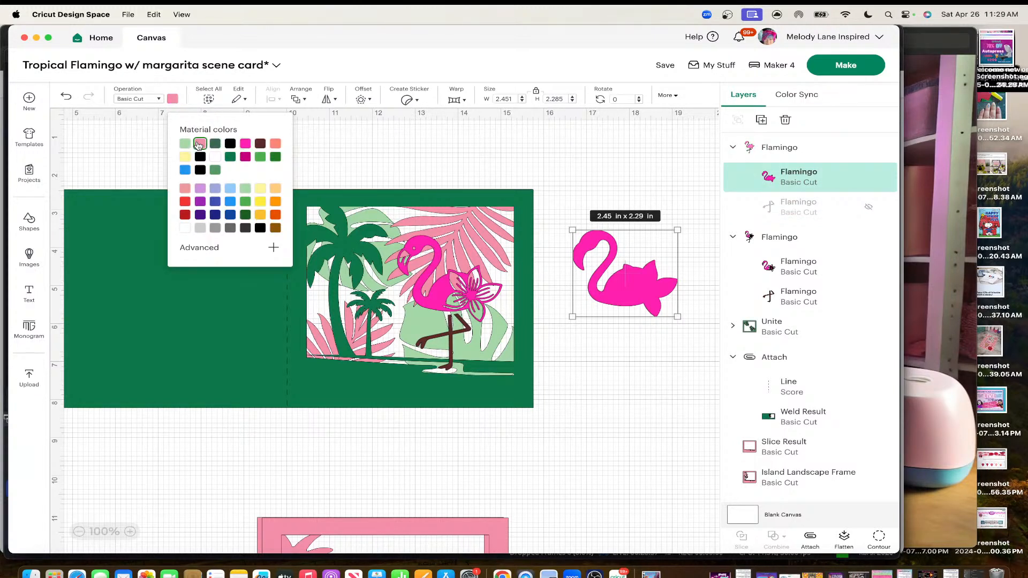
{"action": "left_click", "coordinate": [200, 143]}
{"action": "left_click", "coordinate": [274, 144]}
Move the coral flamingo copy exactly over the flamingo on the card and send it backward
{"action": "left_click_drag", "start_coordinate": [630, 287], "coordinate": [456, 294]}
{"action": "right_click", "coordinate": [456, 293]}
{"action": "left_click", "coordinate": [500, 368]}
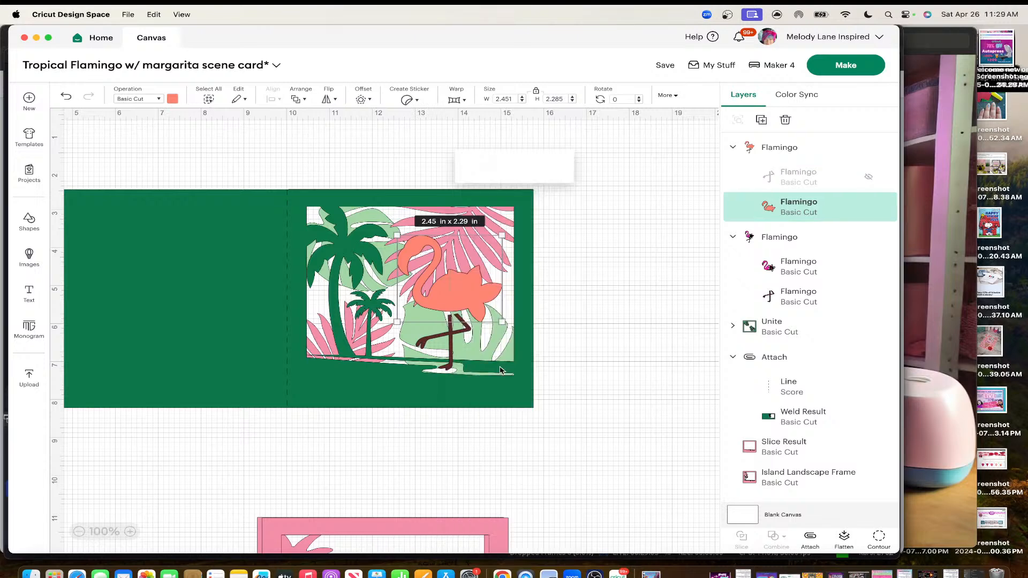
{"action": "right_click", "coordinate": [462, 300]}
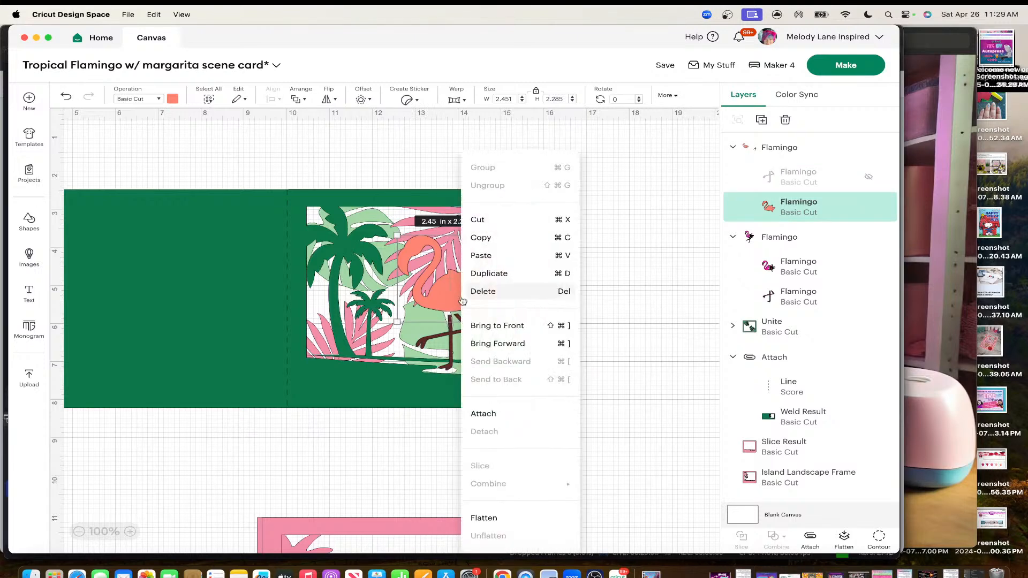
{"action": "left_click", "coordinate": [780, 242]}
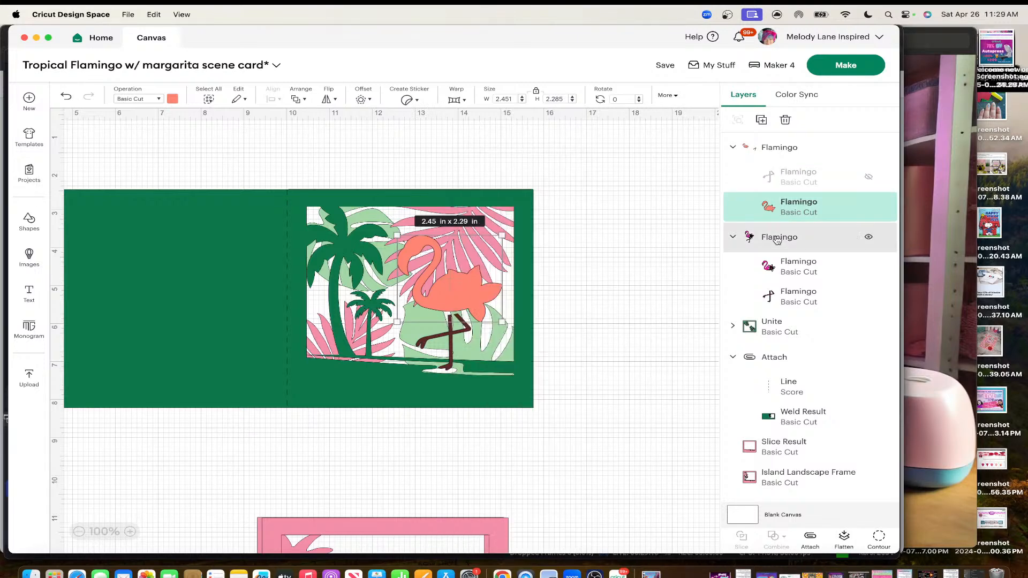
{"action": "right_click", "coordinate": [458, 291]}
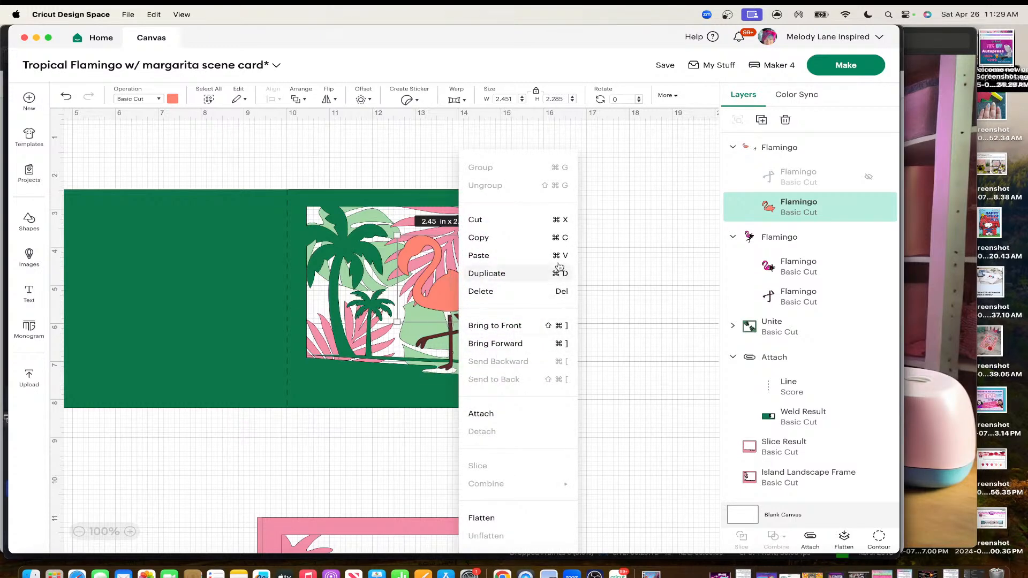
{"action": "left_click", "coordinate": [611, 255]}
{"action": "right_click", "coordinate": [455, 297]}
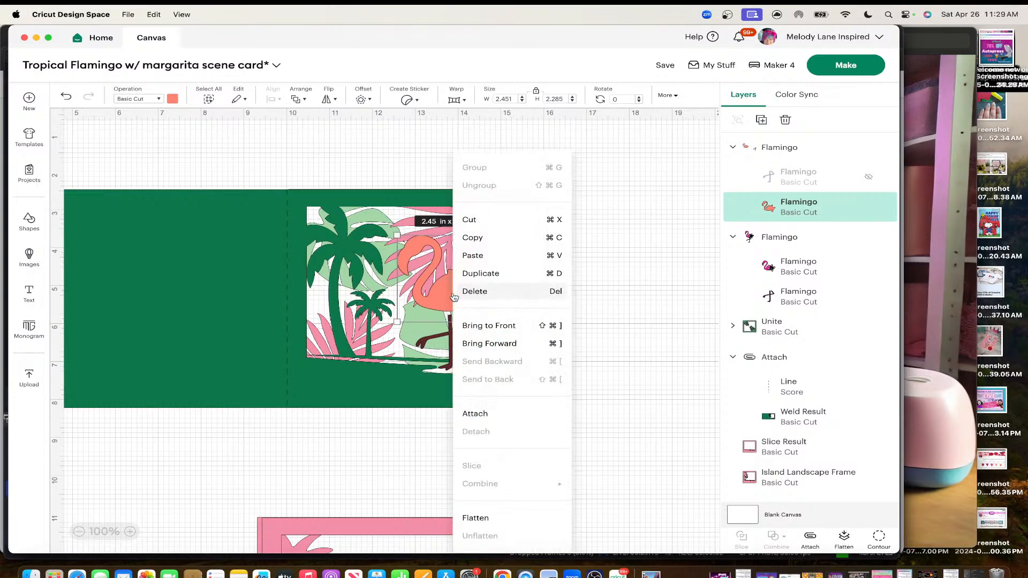
{"action": "left_click", "coordinate": [636, 273]}
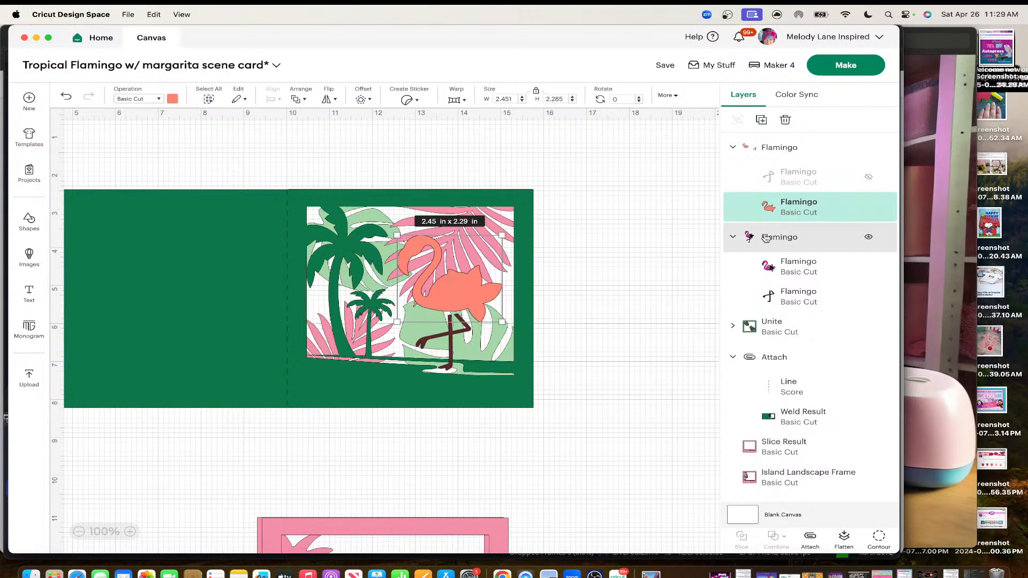
Bring the original hot pink flamingo group in front of the coral copy and clear the selection
{"action": "left_click", "coordinate": [740, 237]}
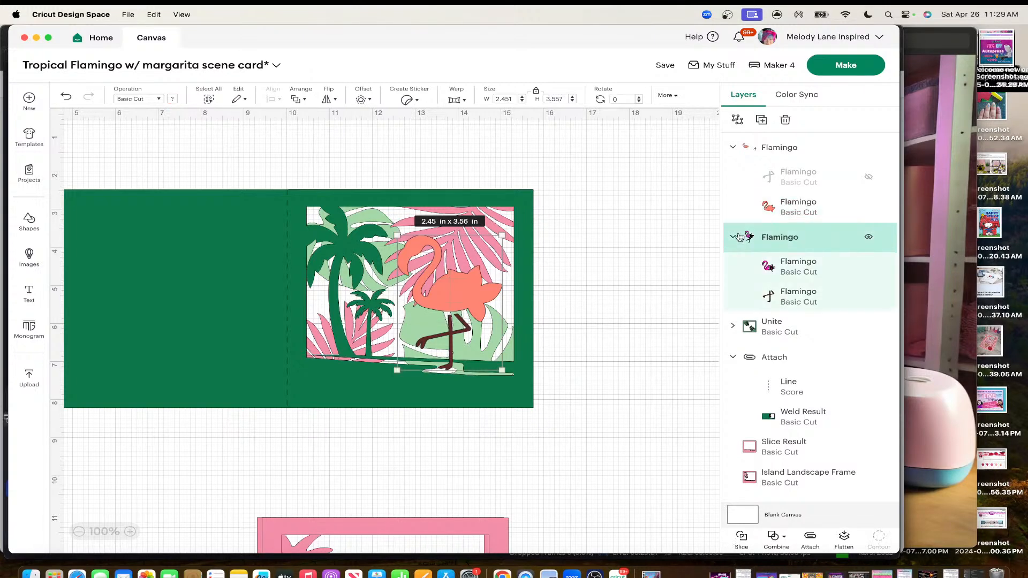
{"action": "right_click", "coordinate": [778, 239]}
{"action": "left_click", "coordinate": [809, 337]}
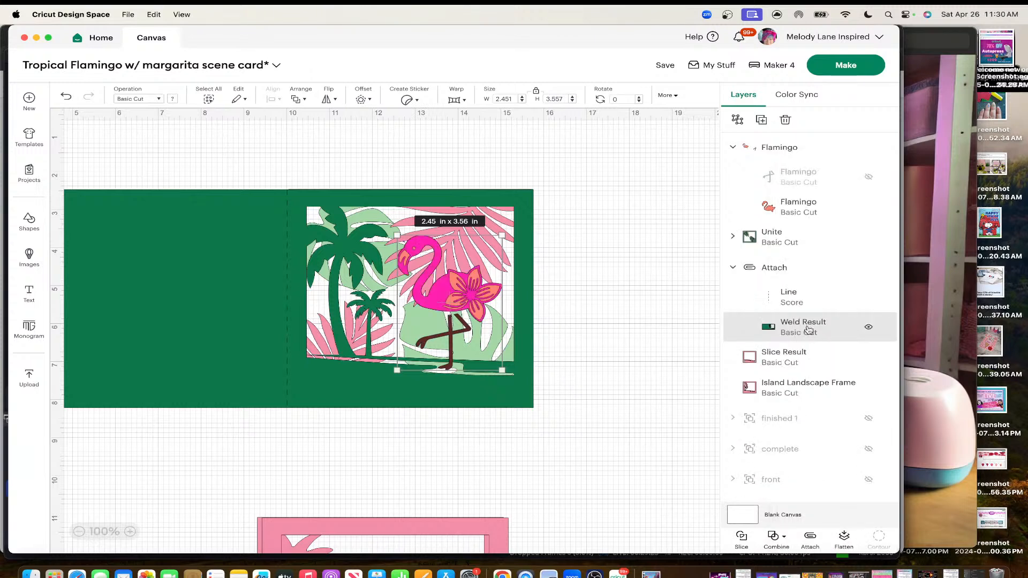
{"action": "left_click", "coordinate": [649, 280]}
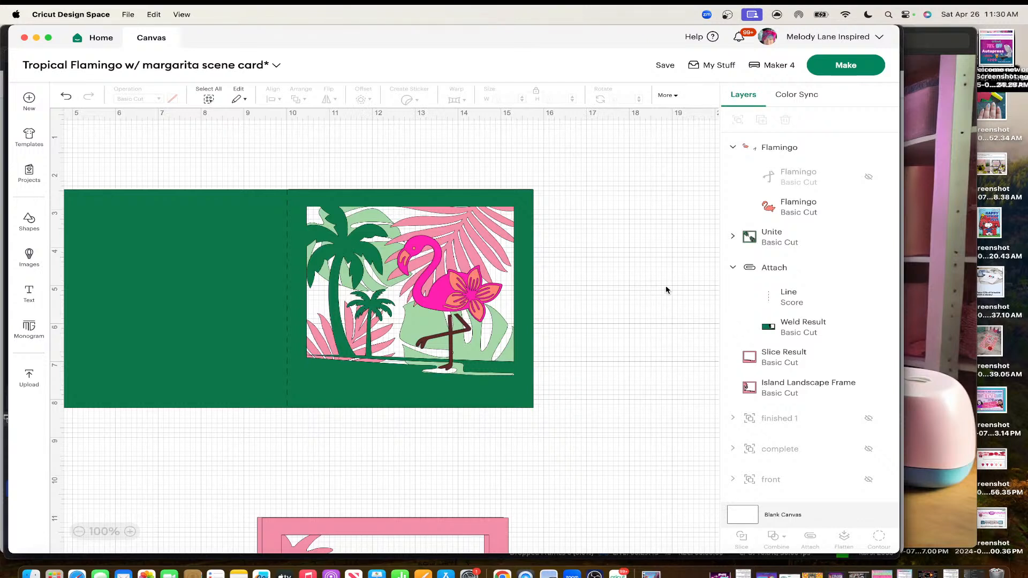
{"action": "scroll", "coordinate": [694, 314], "scroll_direction": "down", "scroll_amount": 3}
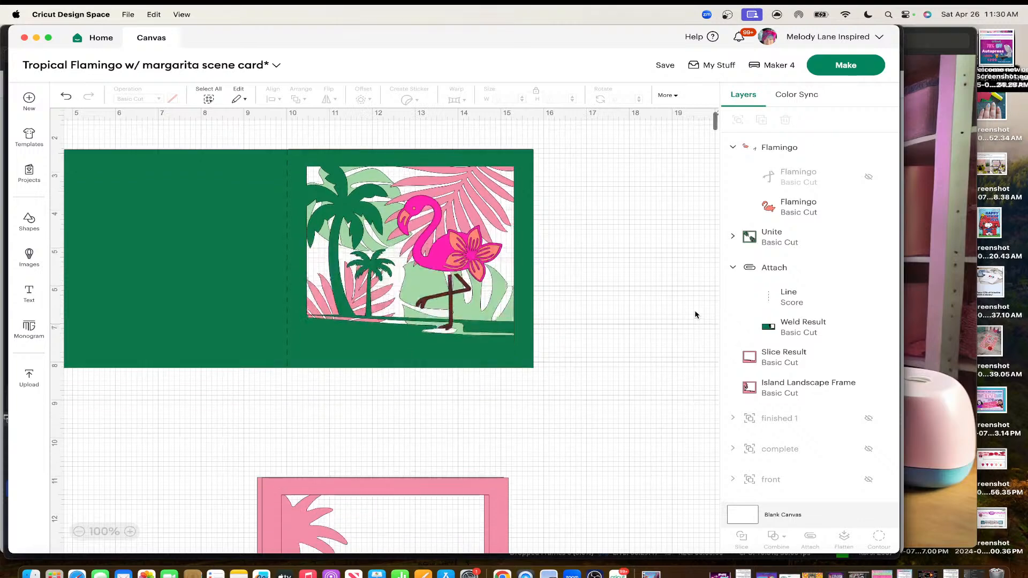
{"action": "scroll", "coordinate": [695, 314], "scroll_direction": "up", "scroll_amount": 1}
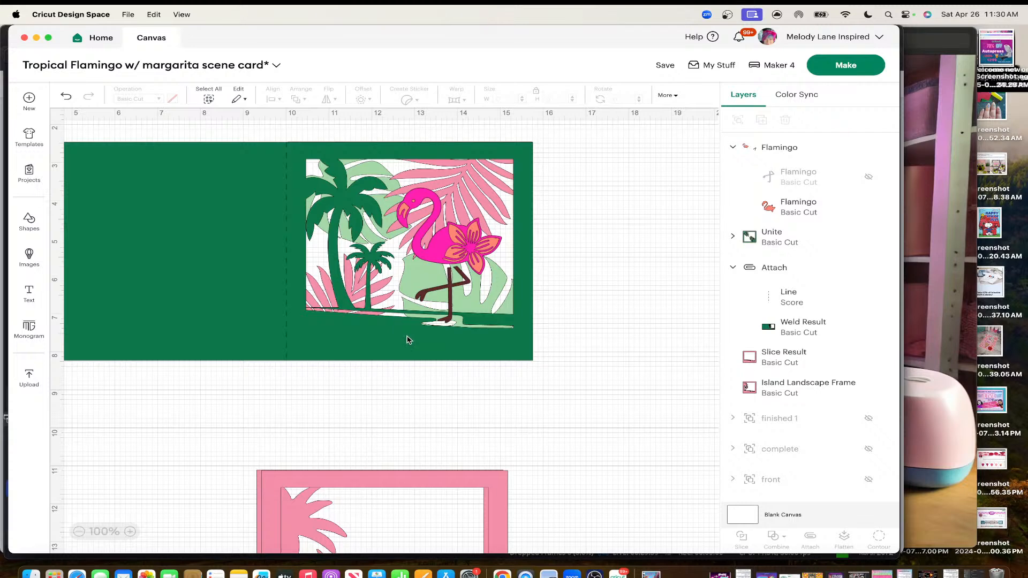
{"action": "scroll", "coordinate": [425, 375], "scroll_direction": "down", "scroll_amount": 1}
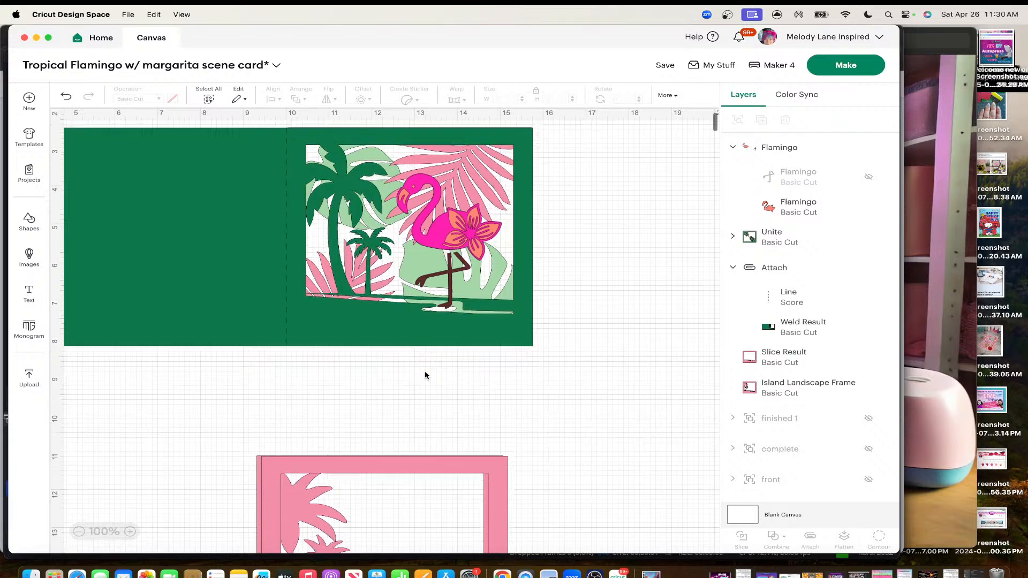
{"action": "scroll", "coordinate": [425, 376], "scroll_direction": "down", "scroll_amount": 1}
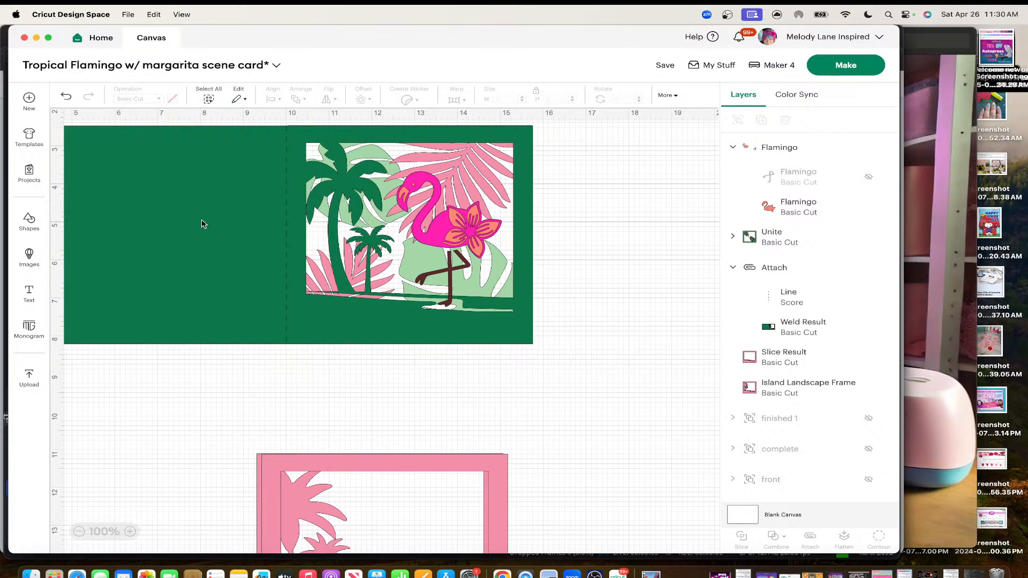
Search the image library for "margarita" and browse the results across all images instead of only bookmarked ones
{"action": "left_click", "coordinate": [32, 256]}
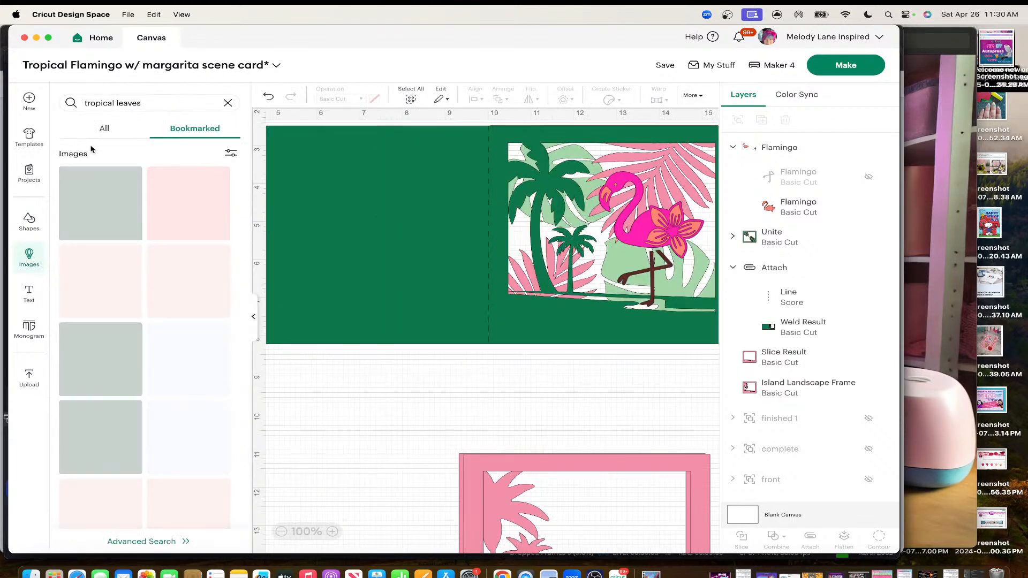
{"action": "left_click", "coordinate": [138, 103]}
{"action": "key", "text": "super+a"}
{"action": "key", "text": "BackSpace"}
{"action": "type", "text": "m"}
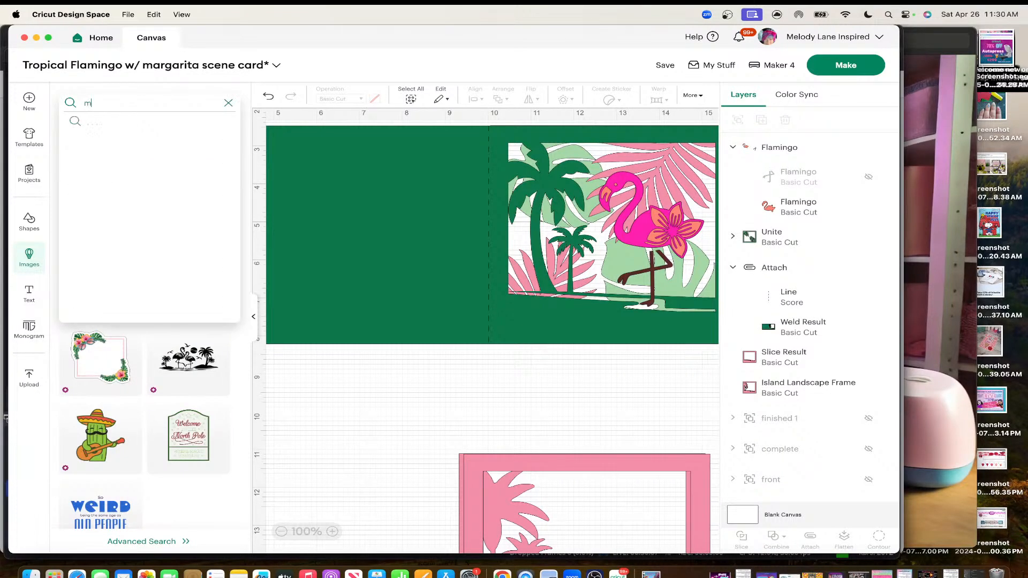
{"action": "type", "text": "argarita"}
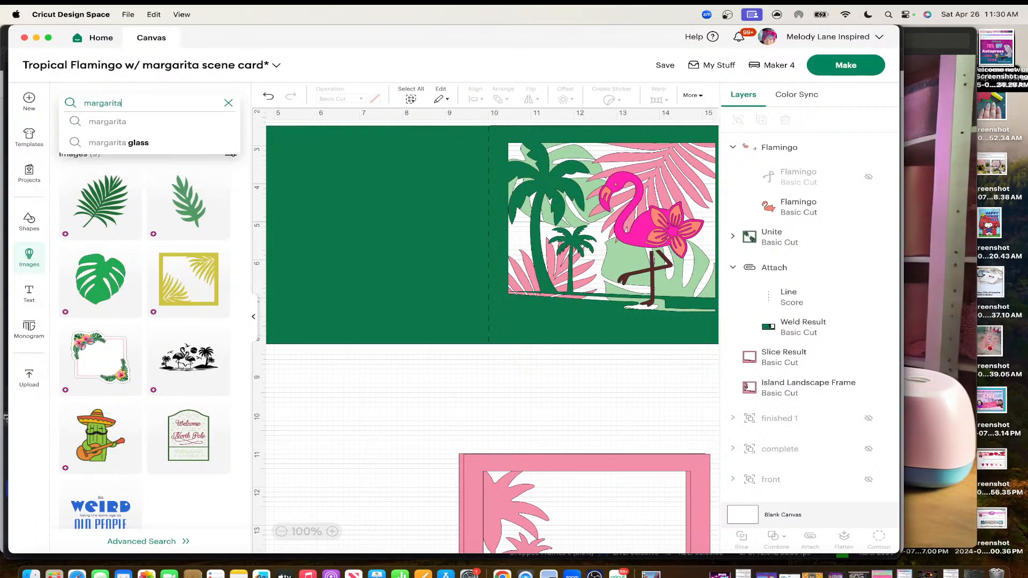
{"action": "key", "text": "Return"}
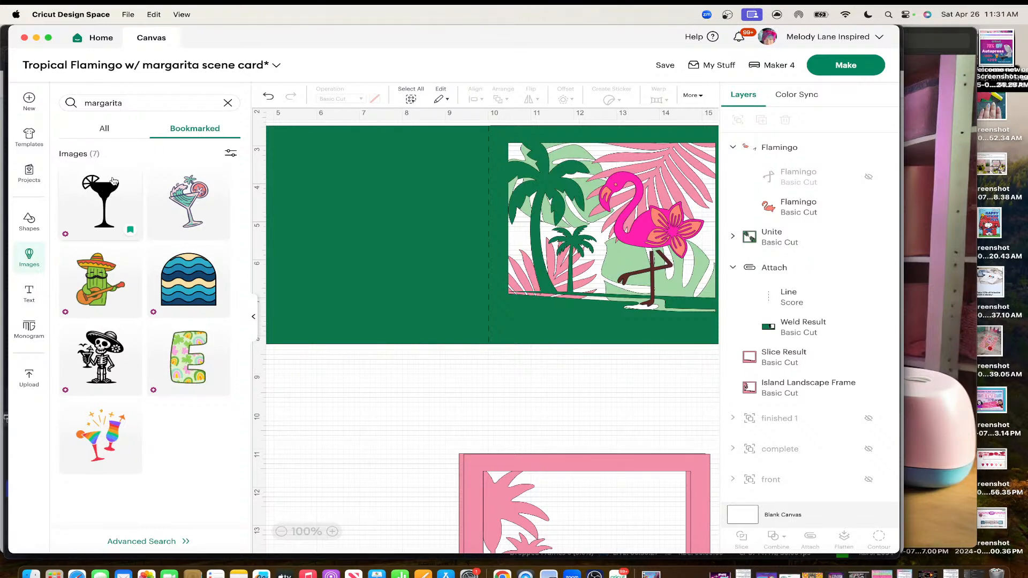
{"action": "left_click", "coordinate": [104, 129]}
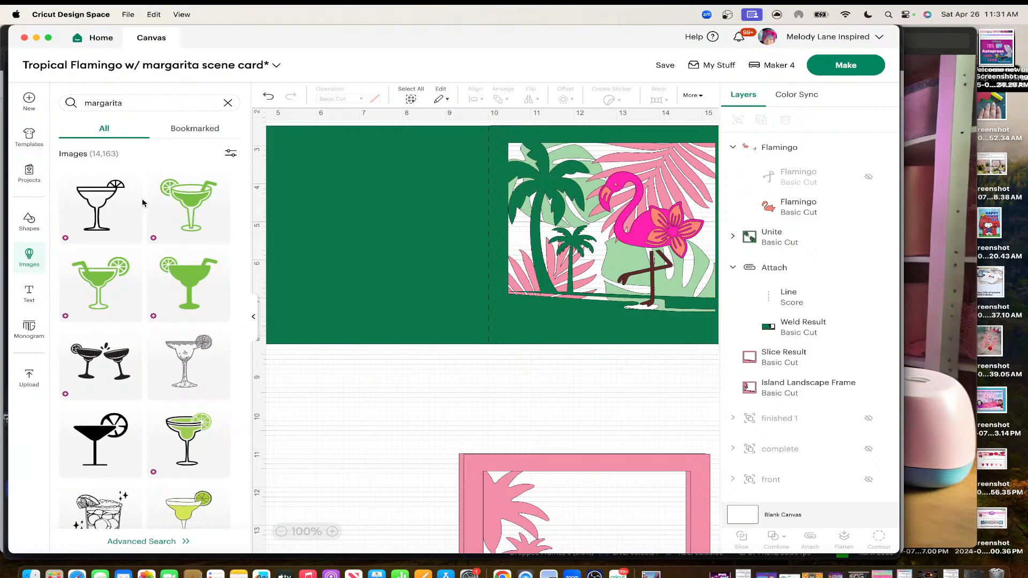
{"action": "scroll", "coordinate": [155, 254], "scroll_direction": "down", "scroll_amount": 2}
{"action": "scroll", "coordinate": [155, 252], "scroll_direction": "up", "scroll_amount": 3}
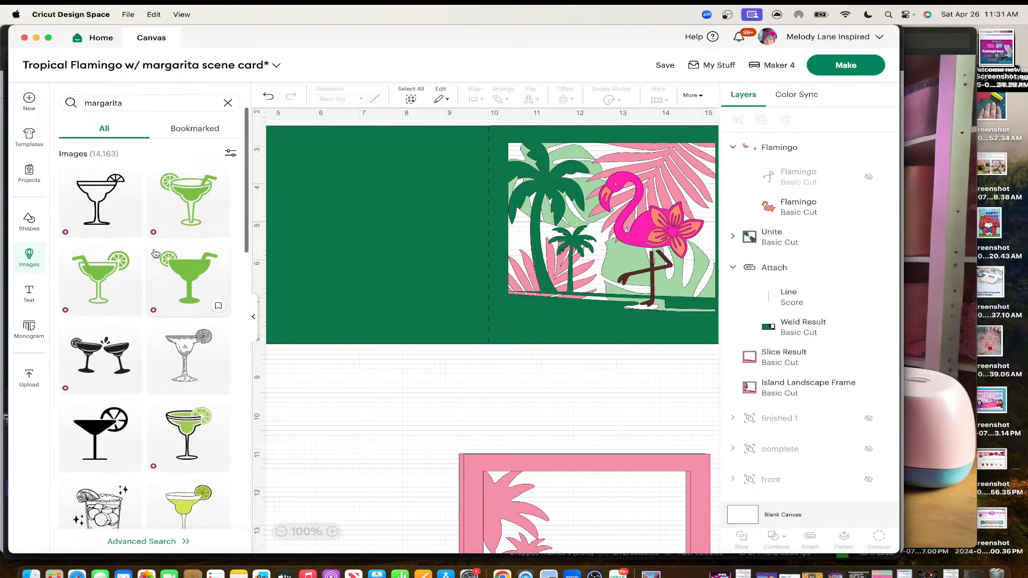
Look through the margarita images across the whole library for a glass that suits the flamingo scene
{"action": "scroll", "coordinate": [156, 250], "scroll_direction": "up", "scroll_amount": 2}
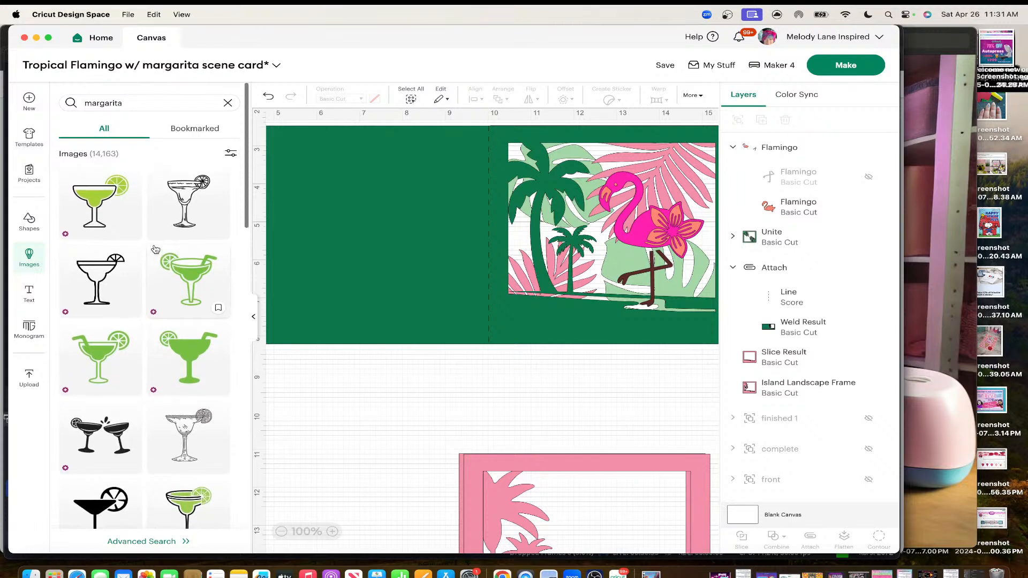
{"action": "scroll", "coordinate": [155, 249], "scroll_direction": "down", "scroll_amount": 2}
{"action": "scroll", "coordinate": [155, 250], "scroll_direction": "down", "scroll_amount": 2}
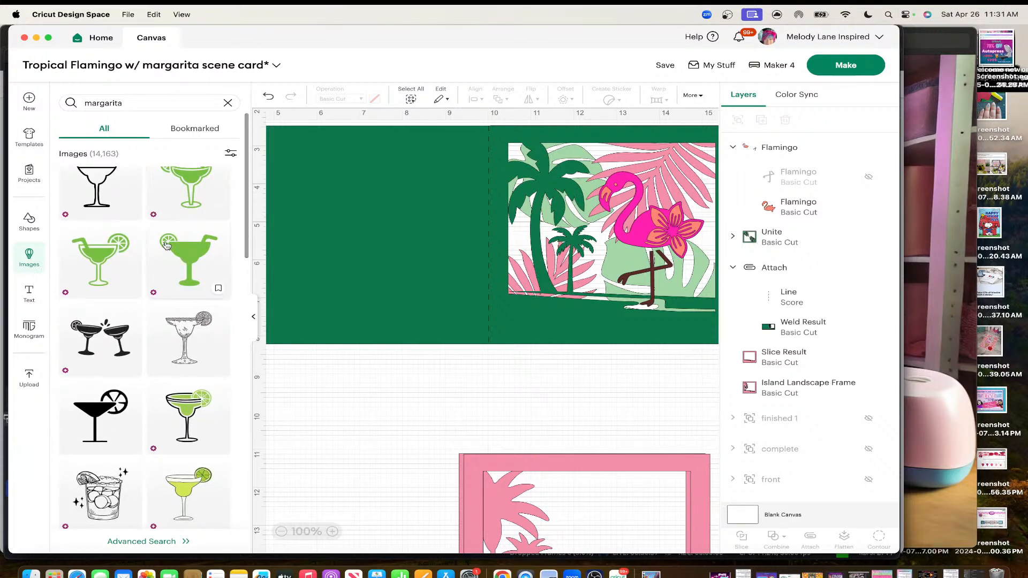
{"action": "scroll", "coordinate": [171, 251], "scroll_direction": "down", "scroll_amount": 8}
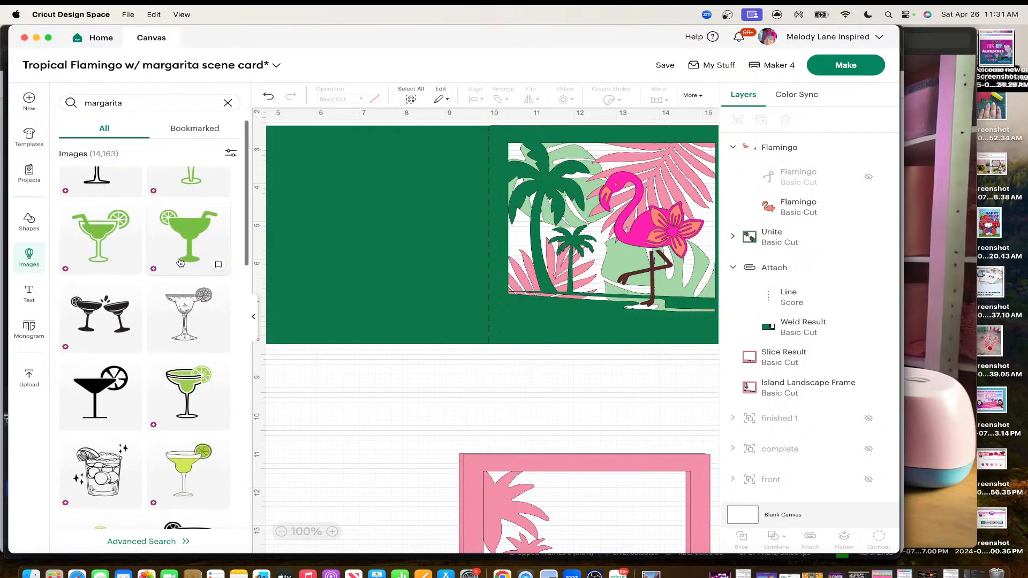
{"action": "scroll", "coordinate": [180, 263], "scroll_direction": "down", "scroll_amount": 4}
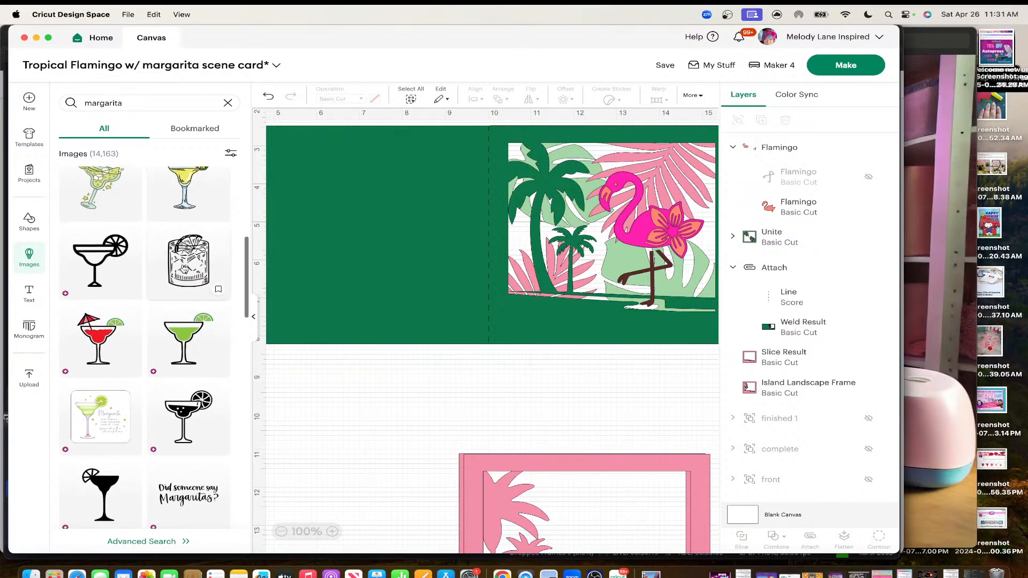
{"action": "scroll", "coordinate": [183, 268], "scroll_direction": "down", "scroll_amount": 3}
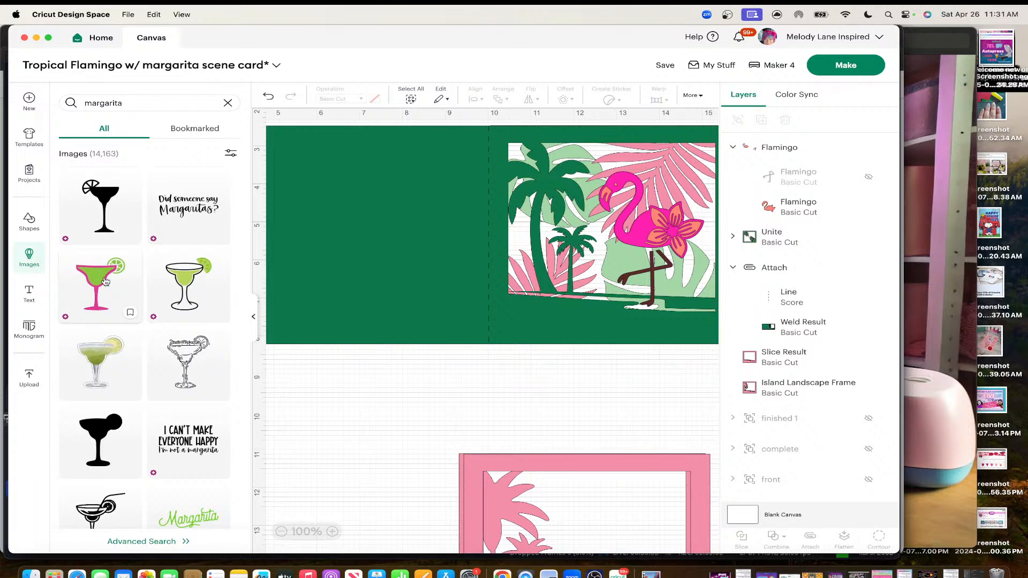
{"action": "scroll", "coordinate": [195, 324], "scroll_direction": "down", "scroll_amount": 4}
{"action": "scroll", "coordinate": [195, 323], "scroll_direction": "down", "scroll_amount": 2}
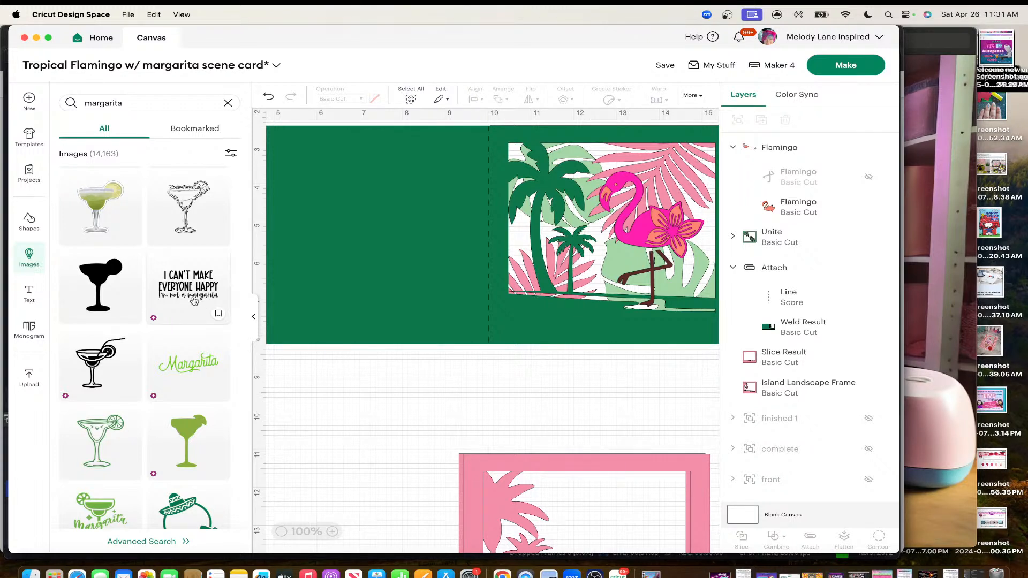
{"action": "scroll", "coordinate": [200, 294], "scroll_direction": "up", "scroll_amount": 3}
{"action": "scroll", "coordinate": [203, 291], "scroll_direction": "up", "scroll_amount": 15}
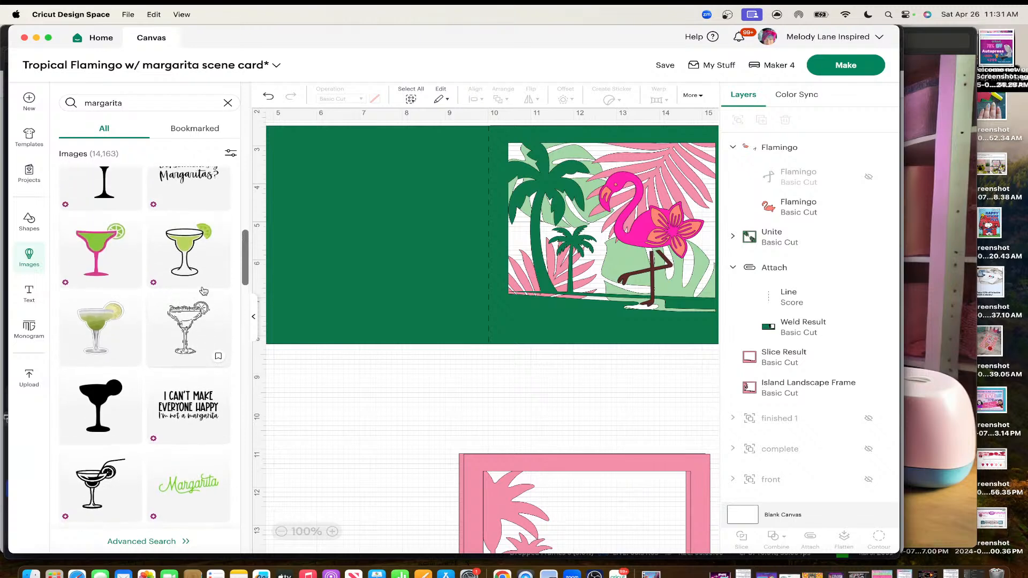
Insert the black Glass of Margarita image from the bookmarked images onto the canvas
{"action": "left_click", "coordinate": [197, 131]}
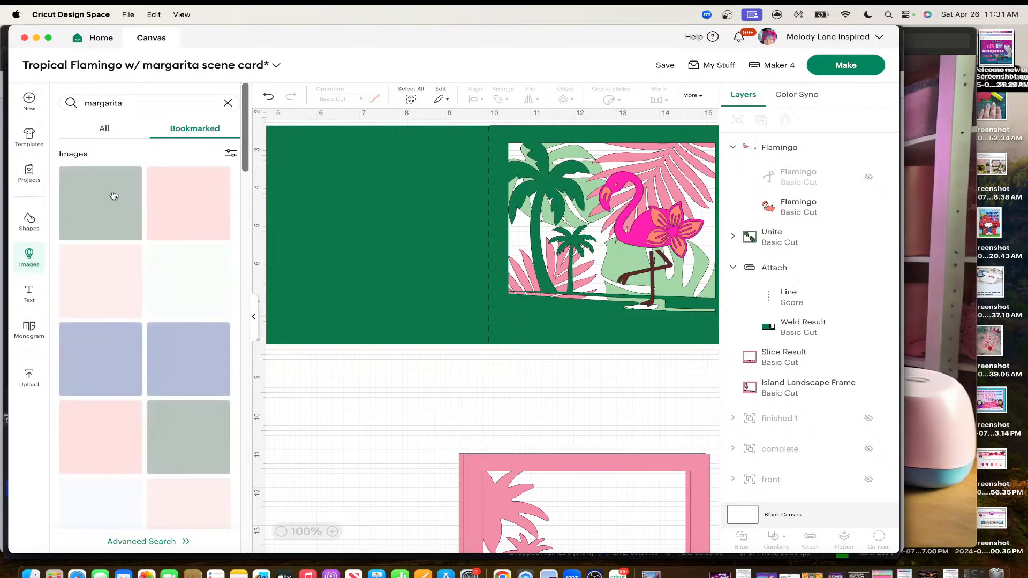
{"action": "left_click", "coordinate": [98, 207]}
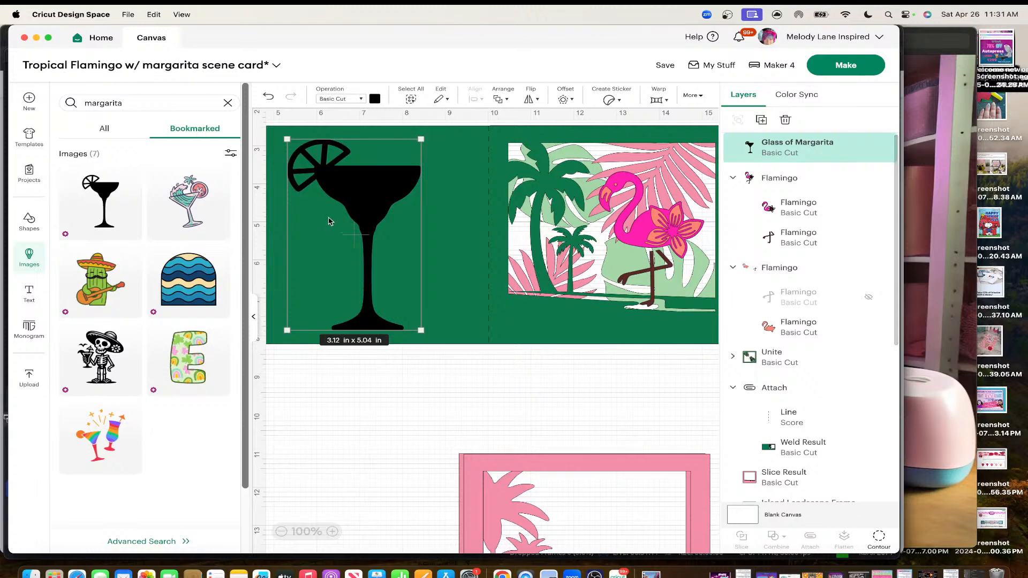
{"action": "left_click_drag", "start_coordinate": [328, 223], "coordinate": [396, 247]}
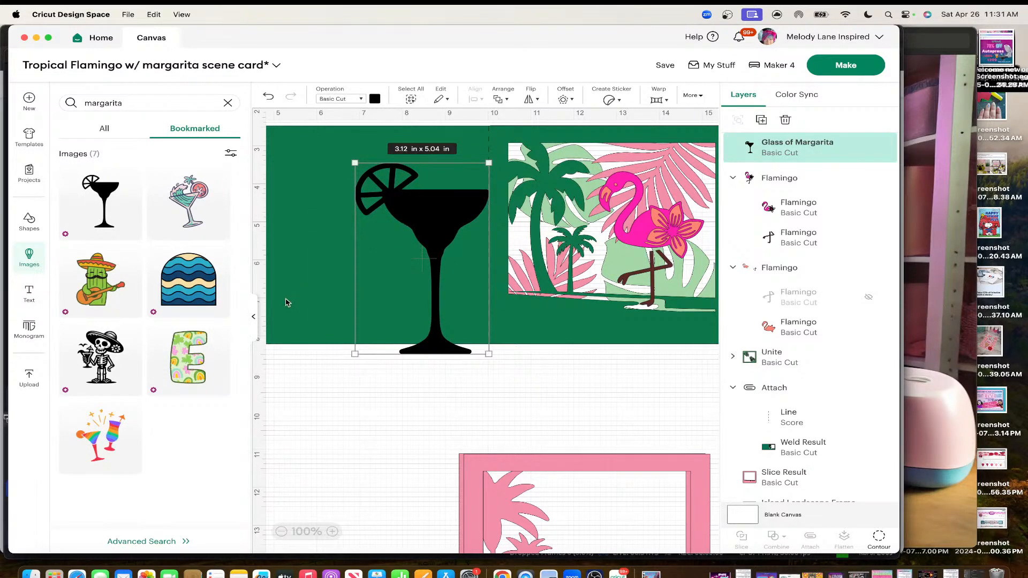
{"action": "left_click", "coordinate": [253, 317]}
Shrink the margarita glass to about 0.68 × 1.09 in and place it at the flamingo's raised foot
{"action": "left_click_drag", "start_coordinate": [284, 352], "coordinate": [201, 229]}
{"action": "left_click_drag", "start_coordinate": [170, 194], "coordinate": [416, 278]}
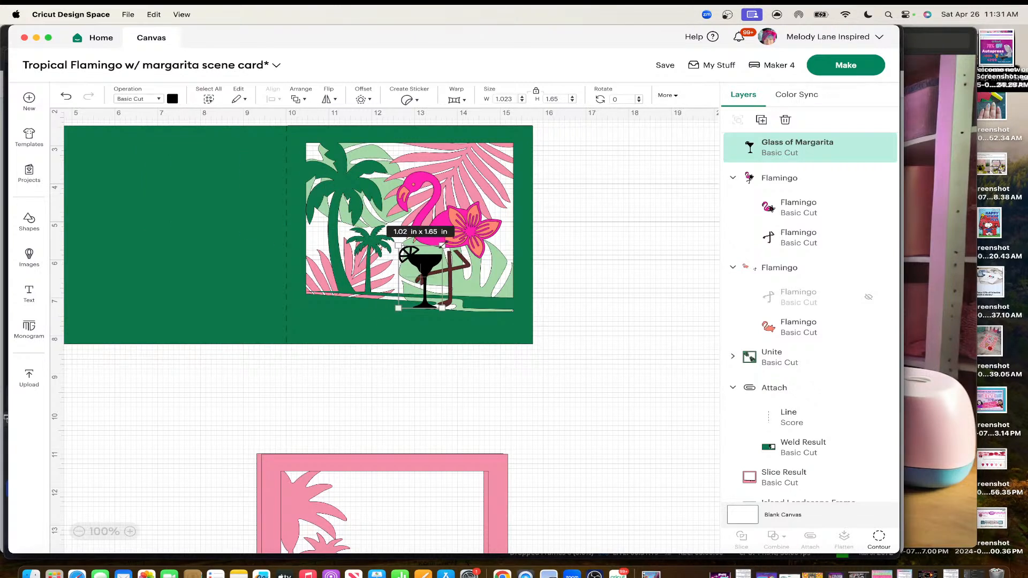
{"action": "left_click_drag", "start_coordinate": [442, 245], "coordinate": [428, 271]}
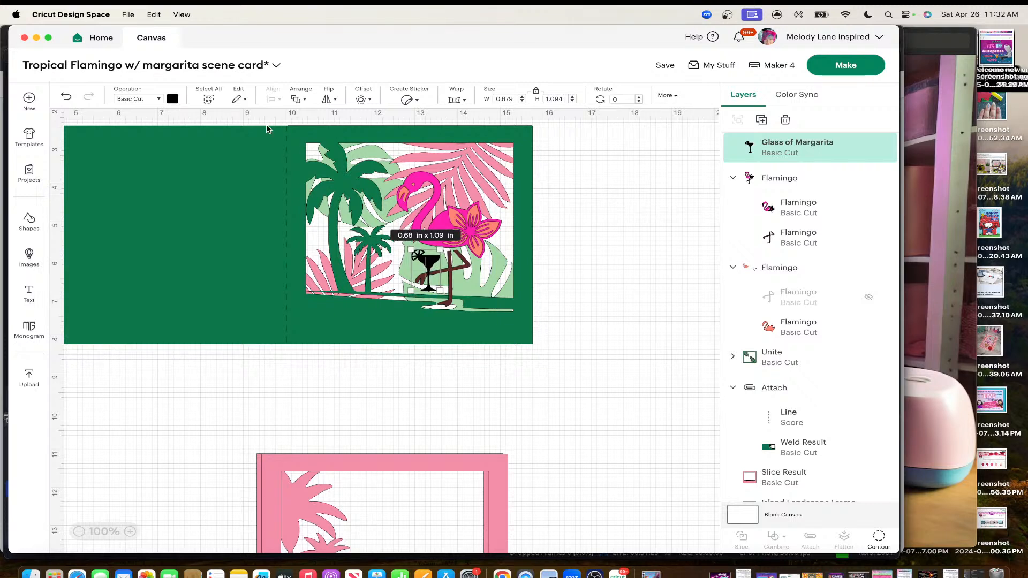
Recolor the margarita glass light yellow and clear the selection
{"action": "left_click", "coordinate": [173, 98]}
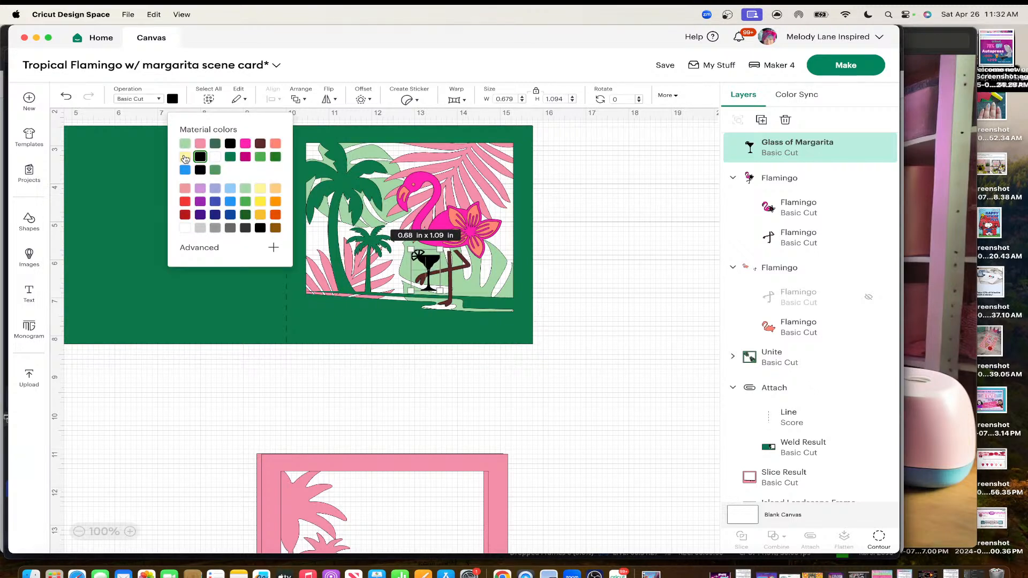
{"action": "left_click", "coordinate": [185, 157]}
{"action": "left_click", "coordinate": [186, 424]}
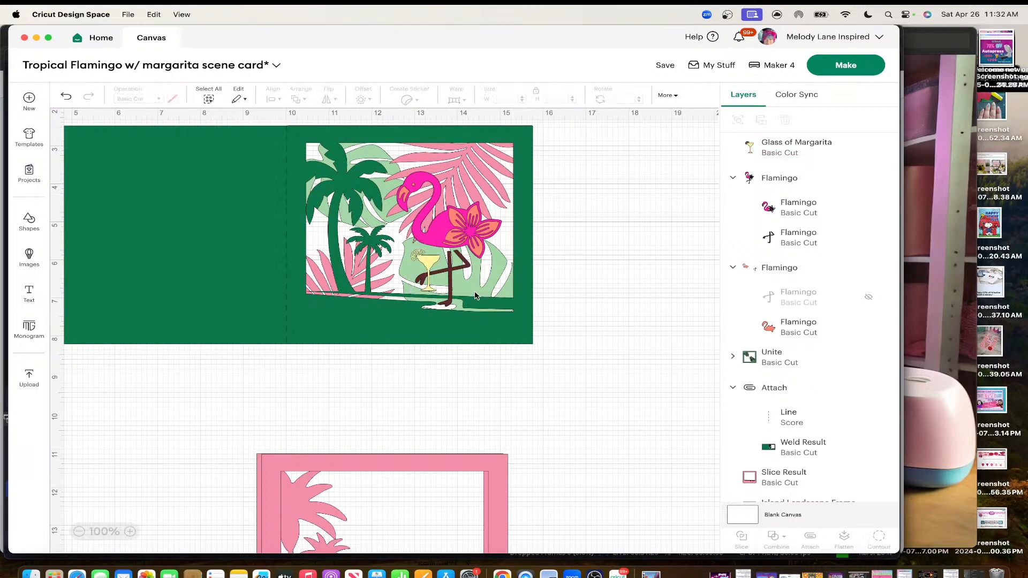
Enlarge the yellow glass to about 0.79 × 1.16 in, shift it toward the palm trees, and undo that shift
{"action": "left_click", "coordinate": [437, 250]}
{"action": "left_click_drag", "start_coordinate": [440, 249], "coordinate": [443, 245]}
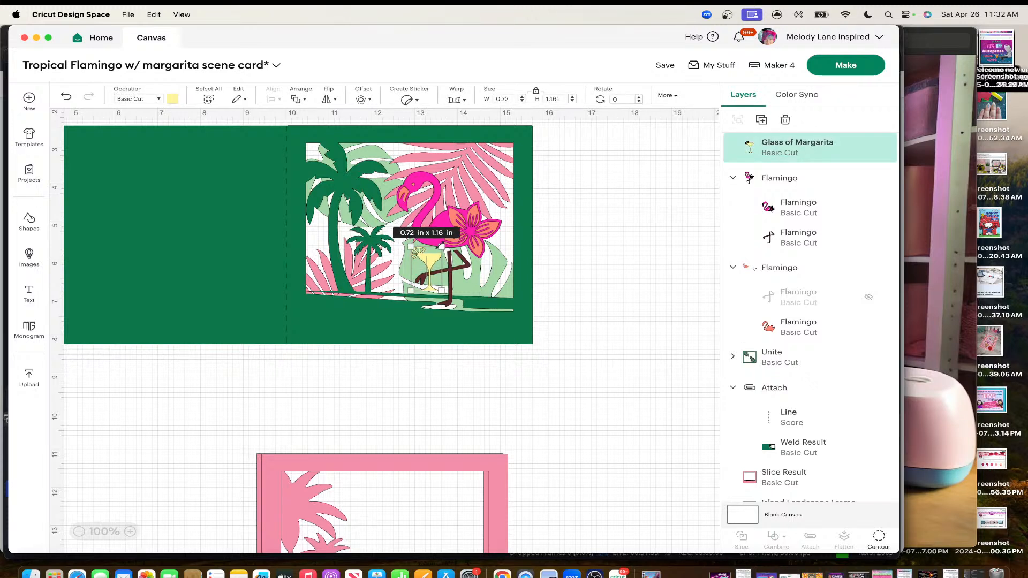
{"action": "left_click_drag", "start_coordinate": [410, 264], "coordinate": [424, 266]}
{"action": "left_click", "coordinate": [600, 301]}
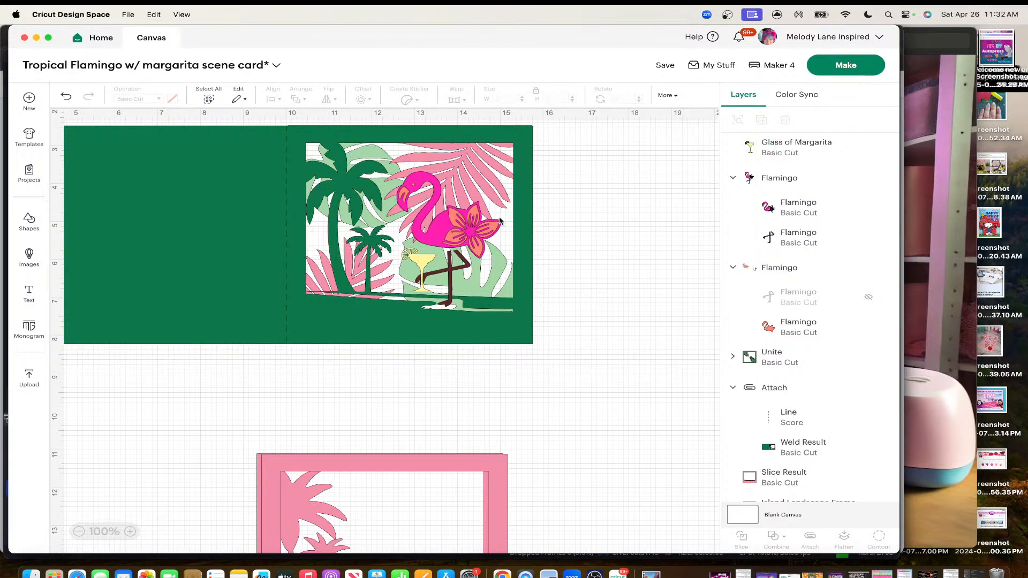
{"action": "left_click", "coordinate": [473, 223]}
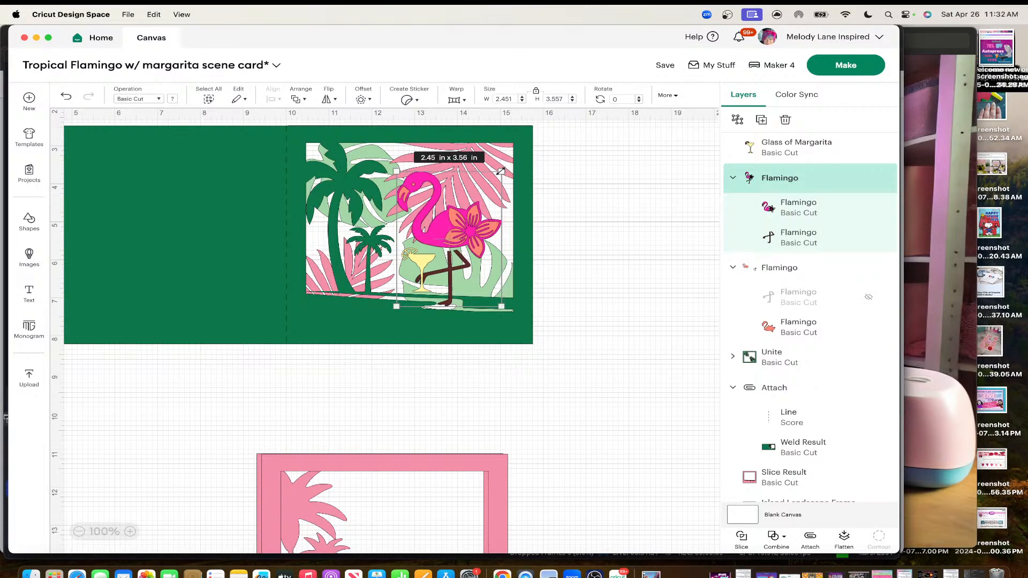
{"action": "left_click", "coordinate": [68, 97]}
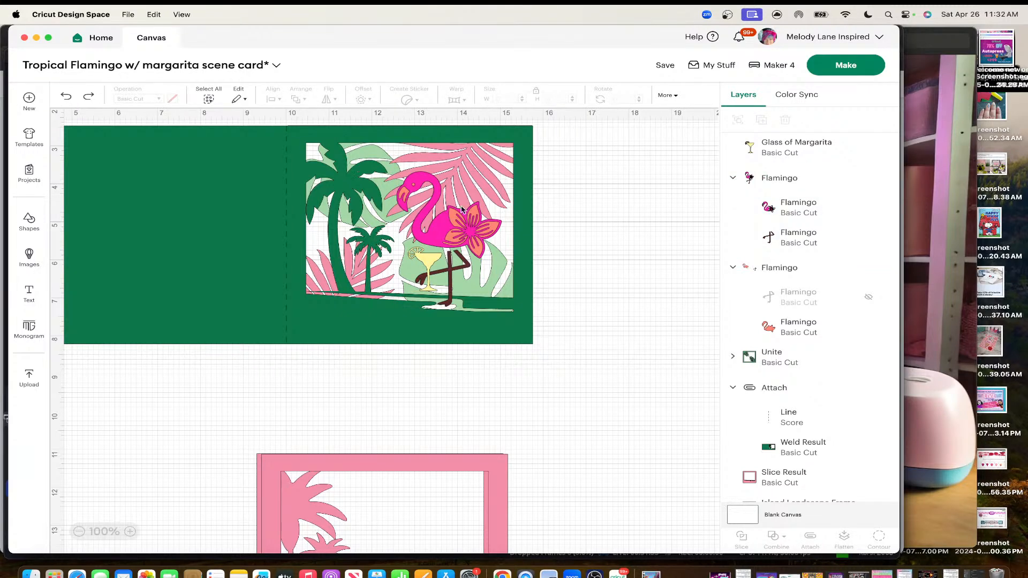
Group the margarita glass with the hot pink flamingo and its coral backing flamingo
{"action": "left_click", "coordinate": [753, 156]}
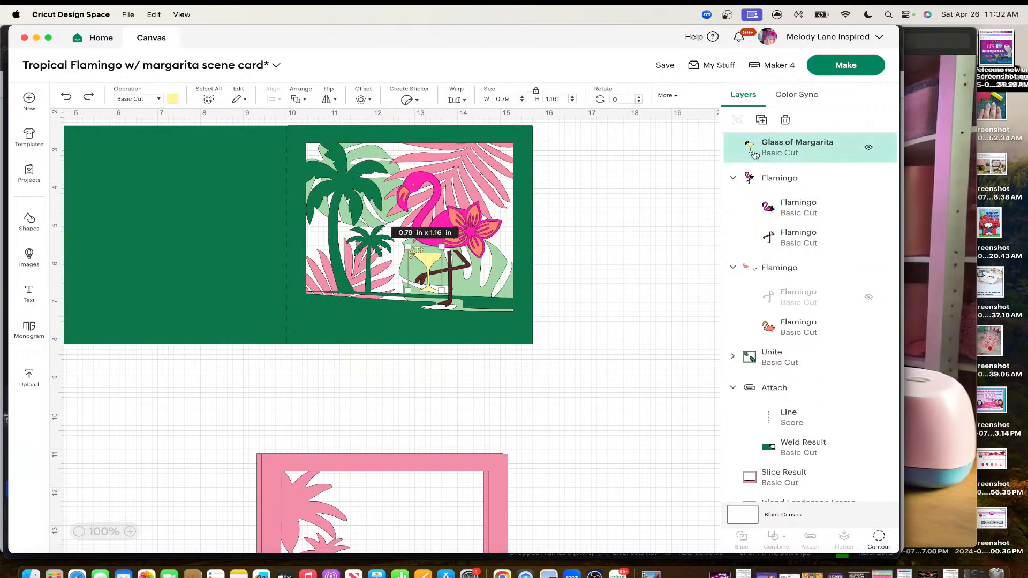
{"action": "left_click", "coordinate": [761, 181], "text": "shift"}
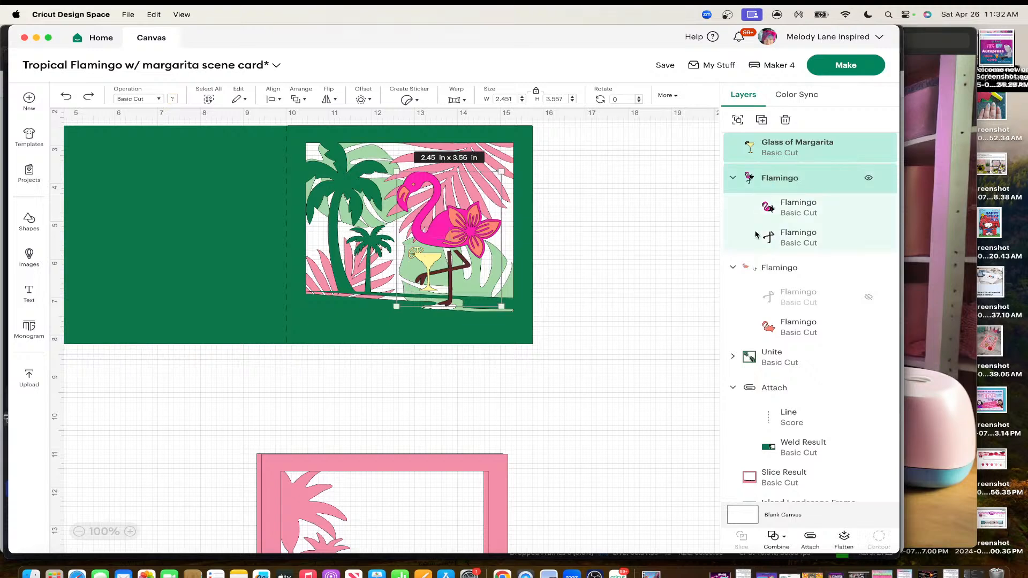
{"action": "left_click", "coordinate": [757, 268], "text": "shift"}
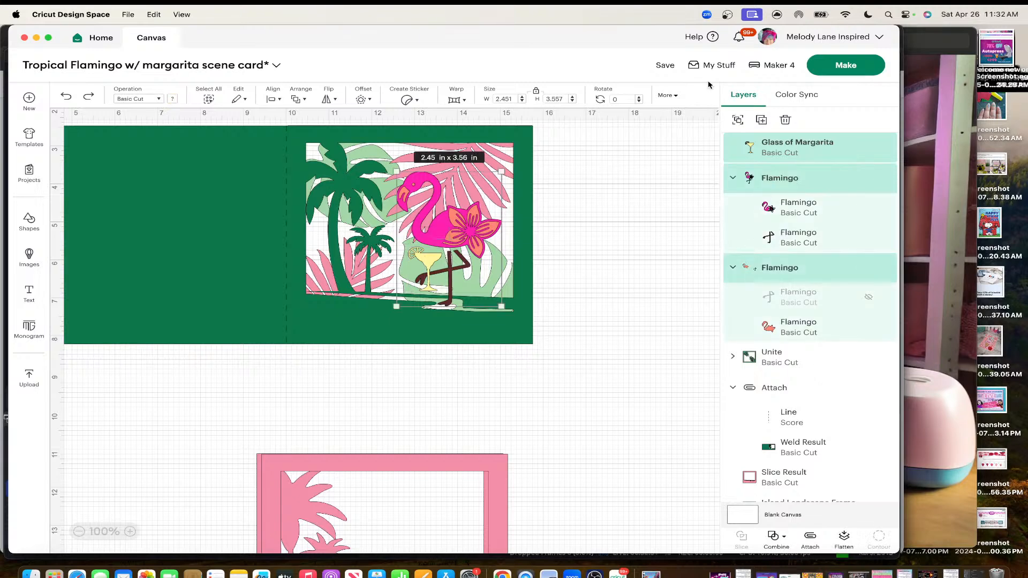
{"action": "left_click", "coordinate": [737, 119]}
Enlarge the flamingo and margarita group to about 2.74 × 3.97 in within the card's scene window
{"action": "mouse_move", "coordinate": [463, 219]}
{"action": "left_mouse_down"}
{"action": "mouse_move", "coordinate": [496, 205]}
{"action": "mouse_move", "coordinate": [459, 219]}
{"action": "left_mouse_up"}
{"action": "left_click_drag", "start_coordinate": [495, 171], "coordinate": [502, 152]}
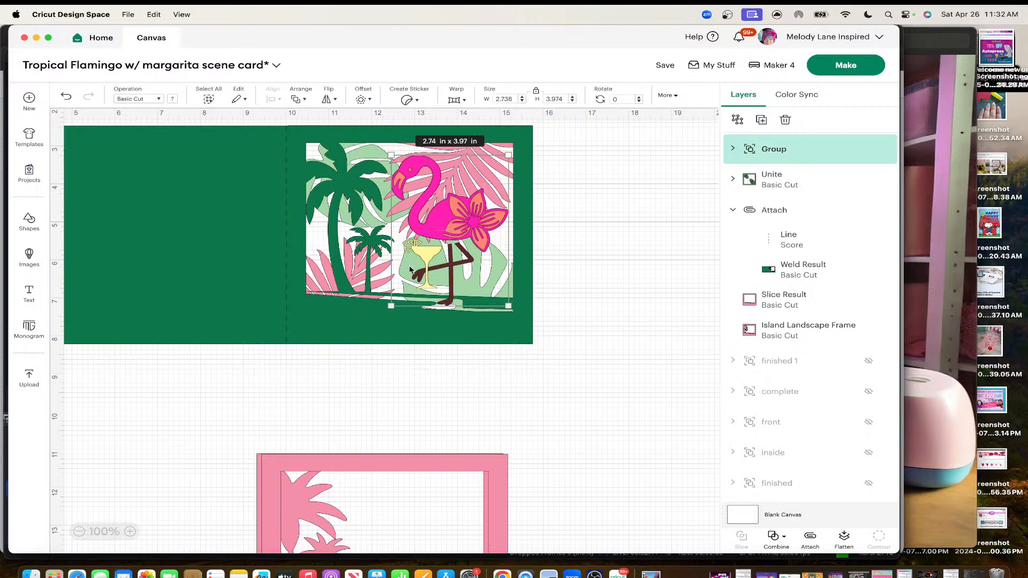
{"action": "left_click", "coordinate": [373, 336]}
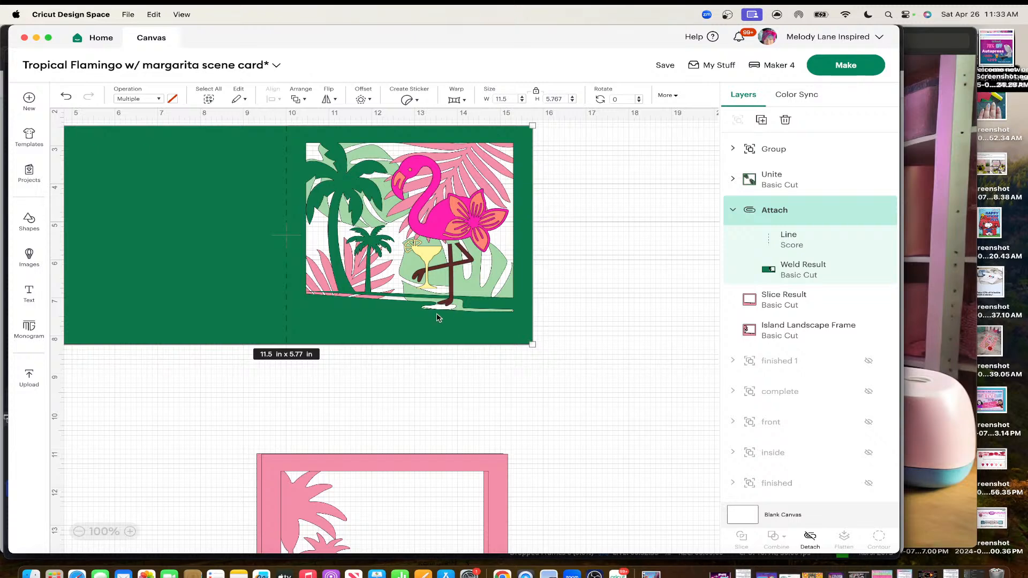
Move the pink frame without palm trees into the empty canvas space beside the pink palm tree frame
{"action": "scroll", "coordinate": [436, 314], "scroll_direction": "down", "scroll_amount": 3}
{"action": "scroll", "coordinate": [435, 315], "scroll_direction": "up", "scroll_amount": 2}
{"action": "scroll", "coordinate": [436, 317], "scroll_direction": "up", "scroll_amount": 1}
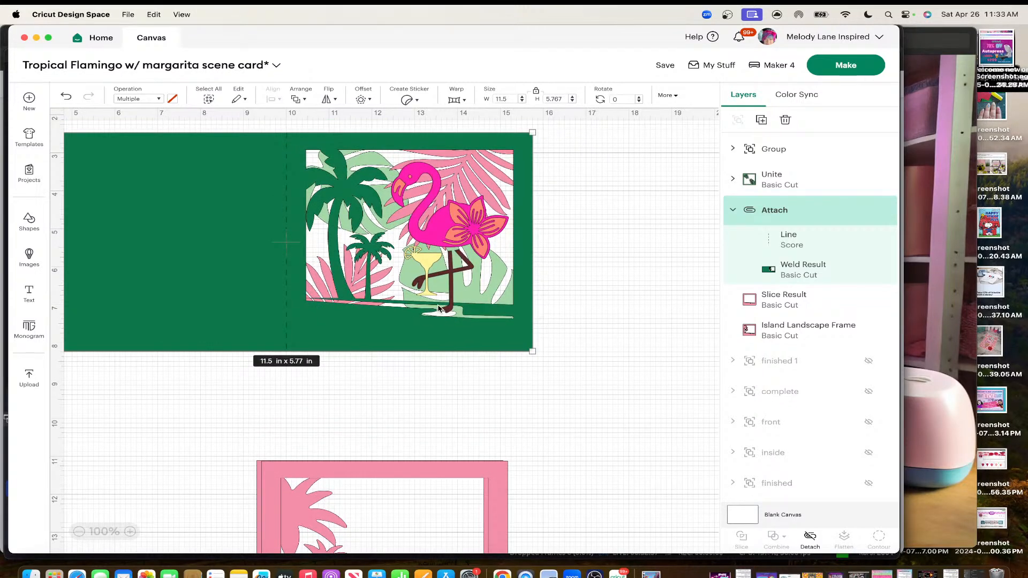
{"action": "scroll", "coordinate": [448, 369], "scroll_direction": "down", "scroll_amount": 2}
{"action": "left_click_drag", "start_coordinate": [379, 396], "coordinate": [623, 331]}
{"action": "scroll", "coordinate": [591, 303], "scroll_direction": "right", "scroll_amount": 3}
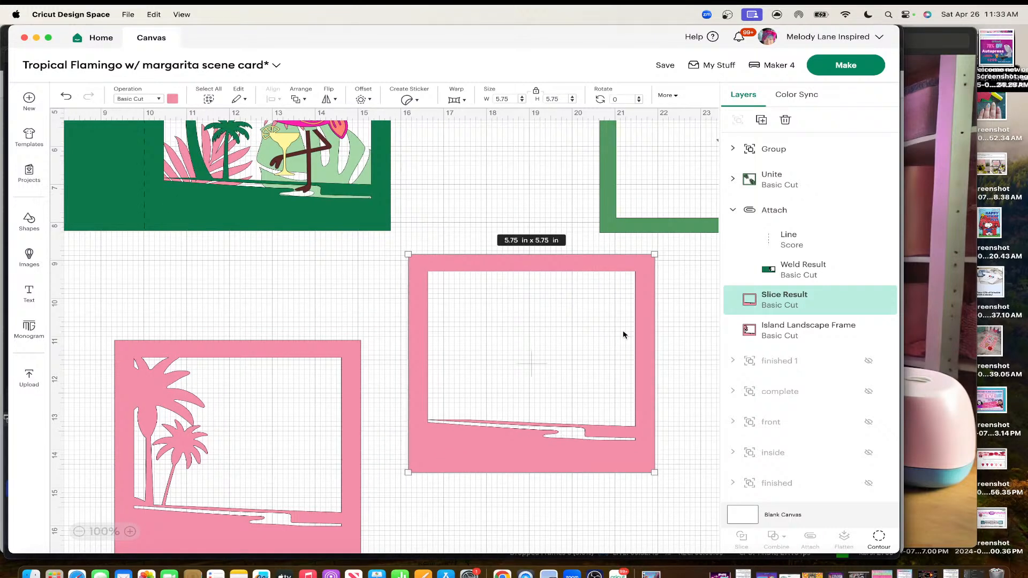
Hide the contours of the pink frame's outer edge and large window so only the thin shoreline shape remains
{"action": "left_click", "coordinate": [879, 537]}
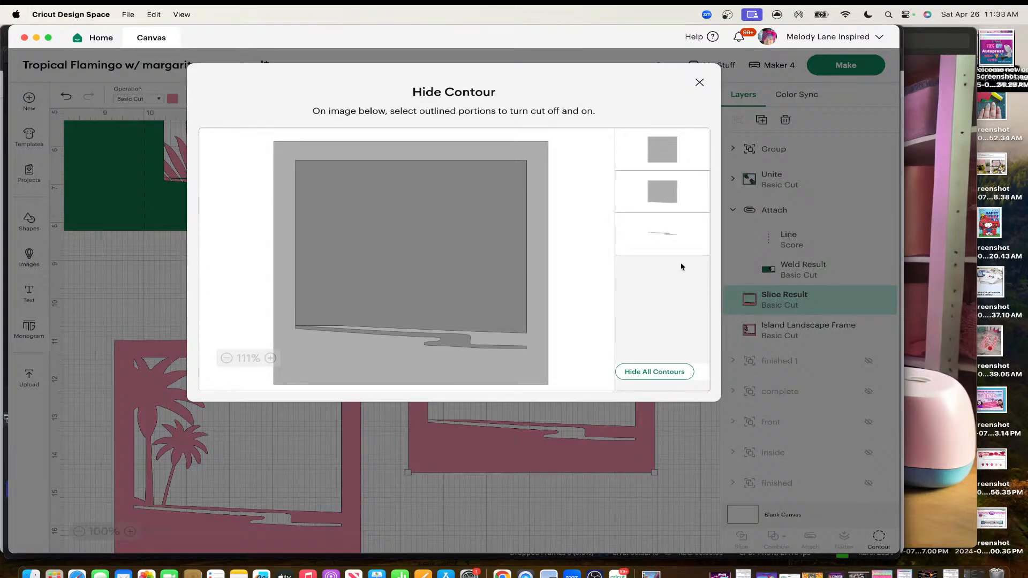
{"action": "left_click", "coordinate": [654, 371]}
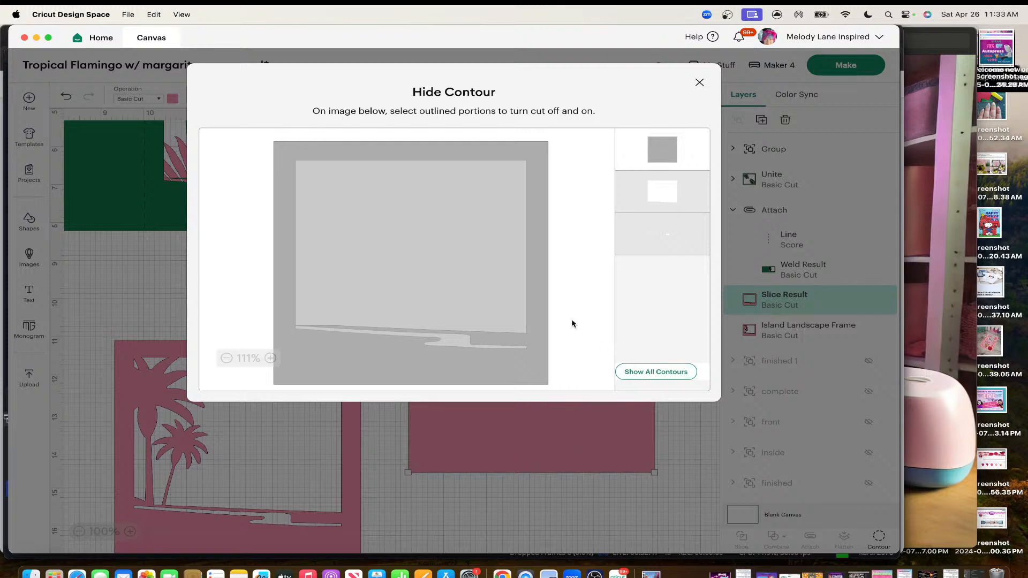
{"action": "left_click", "coordinate": [447, 342]}
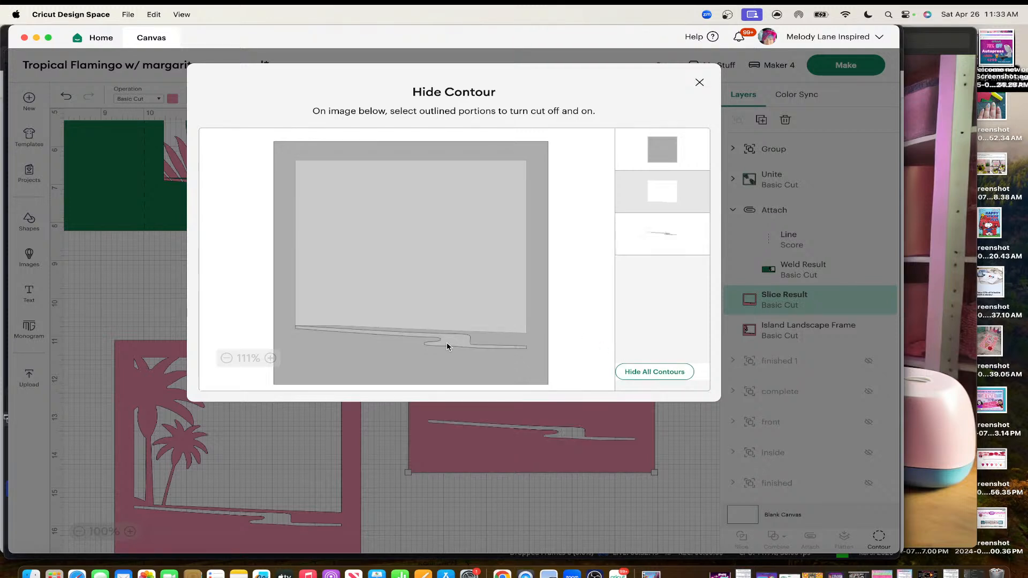
{"action": "left_click", "coordinate": [501, 231]}
{"action": "left_click", "coordinate": [670, 146]}
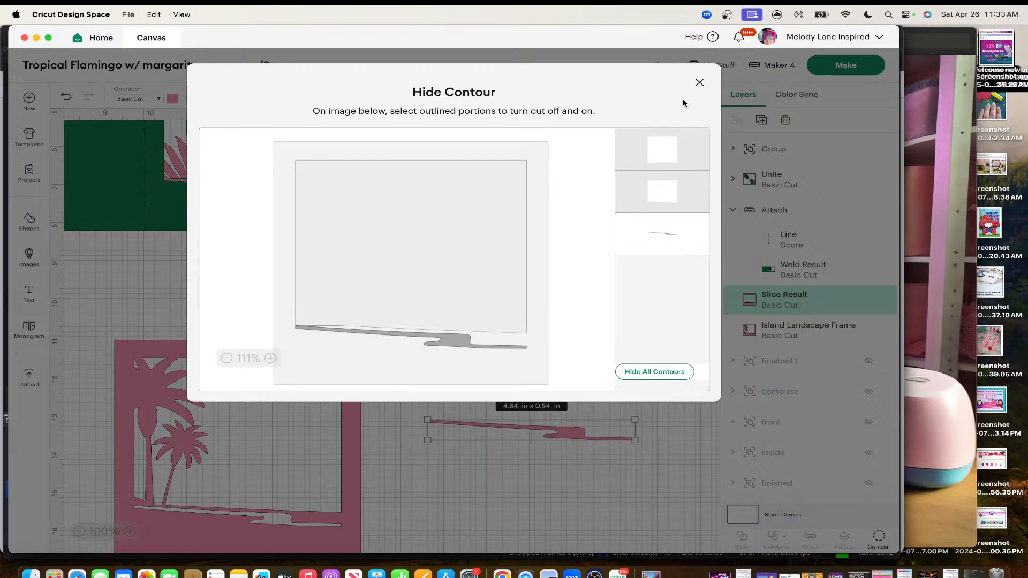
{"action": "left_click", "coordinate": [698, 82]}
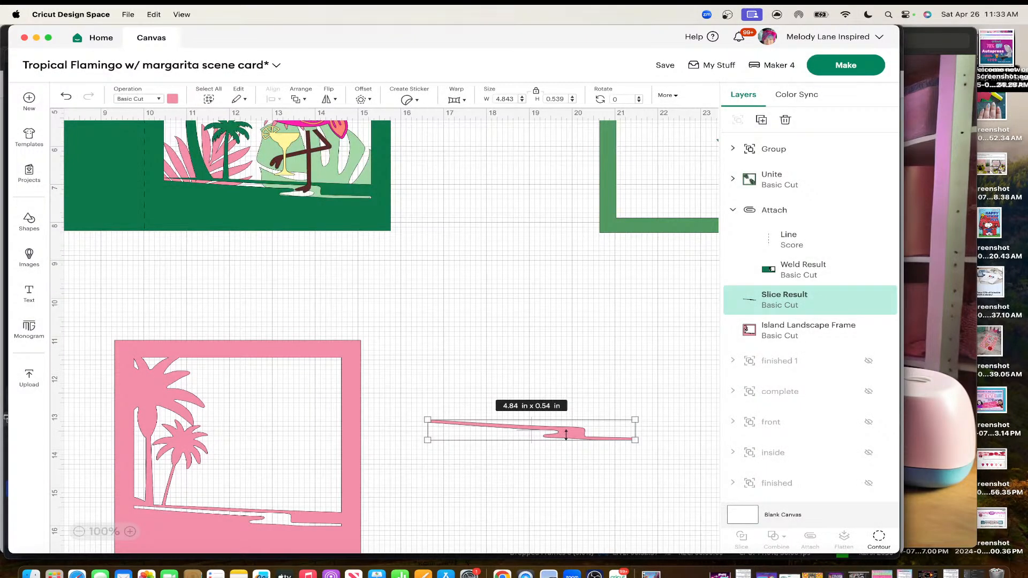
Move the shoreline strip just below the green card and recolor it blue
{"action": "left_click", "coordinate": [568, 481]}
{"action": "left_click_drag", "start_coordinate": [560, 437], "coordinate": [317, 276]}
{"action": "left_click", "coordinate": [173, 98]}
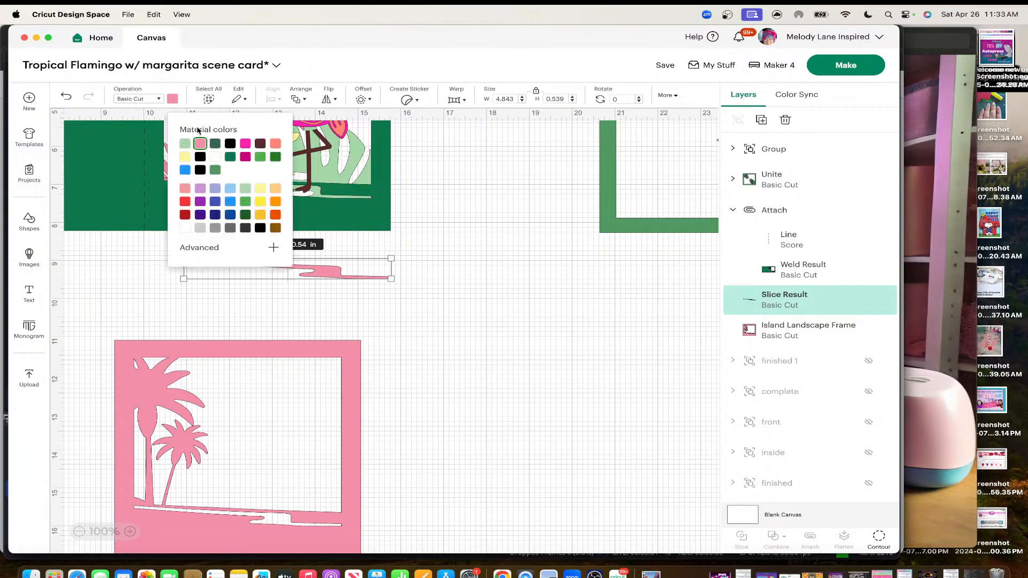
{"action": "left_click", "coordinate": [189, 171]}
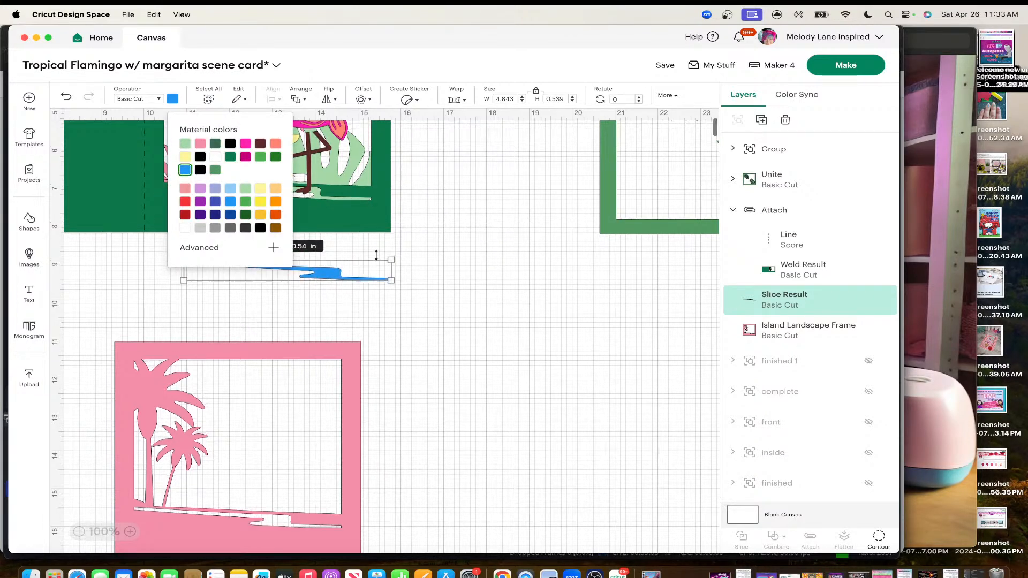
Move the blue shoreline strip over the card's lower edge and bring it to the front
{"action": "scroll", "coordinate": [458, 368], "scroll_direction": "up", "scroll_amount": 5}
{"action": "left_click", "coordinate": [424, 418]}
{"action": "left_click_drag", "start_coordinate": [324, 443], "coordinate": [462, 374]}
{"action": "right_click", "coordinate": [463, 375]}
{"action": "left_click", "coordinate": [492, 227]}
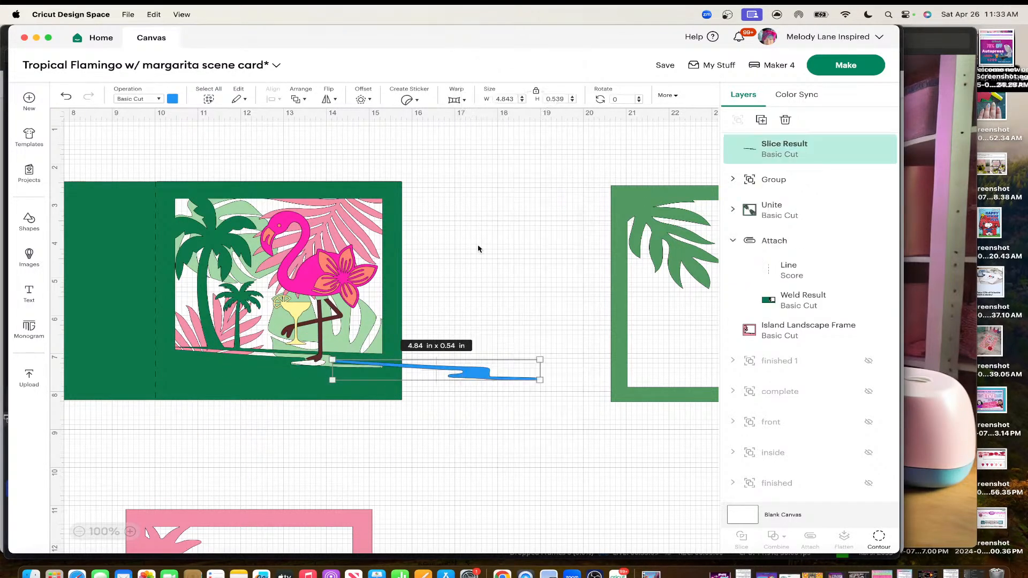
Fit the blue strip over the shoreline cutout beneath the palm trees and flamingo, and clear the selection
{"action": "left_click", "coordinate": [478, 416]}
{"action": "left_click_drag", "start_coordinate": [471, 372], "coordinate": [316, 363]}
{"action": "left_click", "coordinate": [465, 275]}
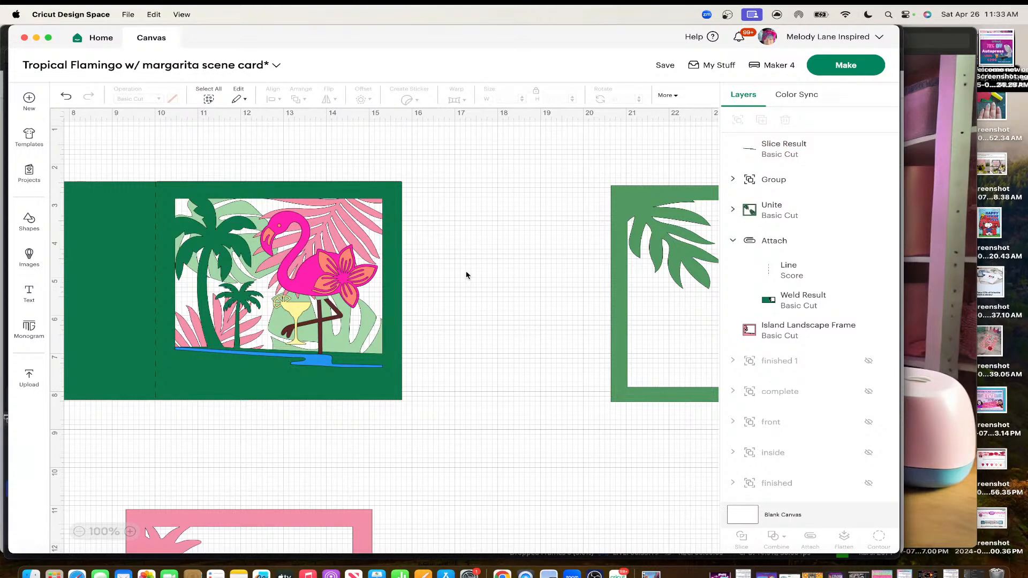
{"action": "scroll", "coordinate": [465, 275], "scroll_direction": "left", "scroll_amount": 5}
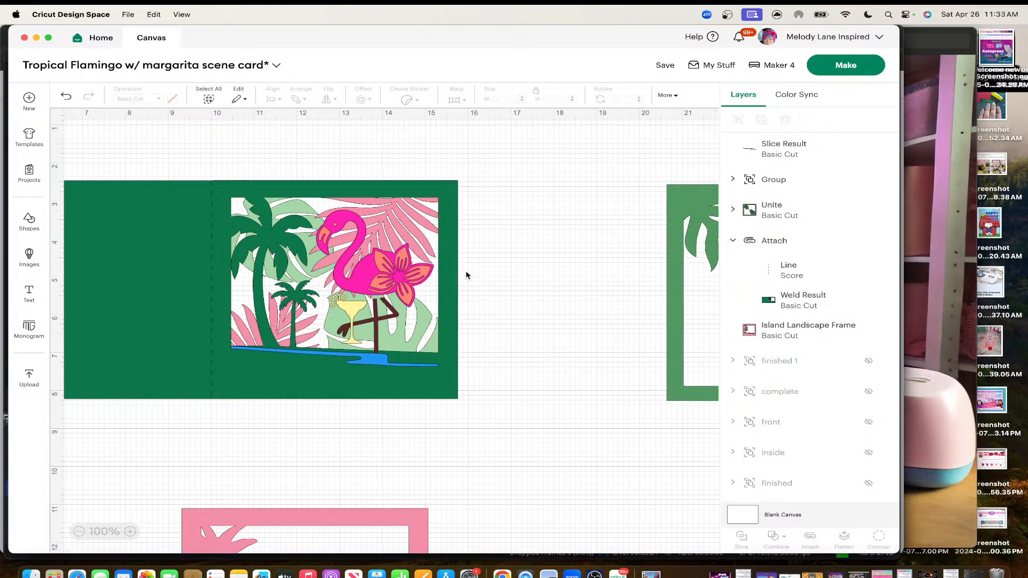
Search the bookmarked image library for "happy birthday"
{"action": "scroll", "coordinate": [466, 275], "scroll_direction": "left", "scroll_amount": 2}
{"action": "scroll", "coordinate": [466, 275], "scroll_direction": "down", "scroll_amount": 3}
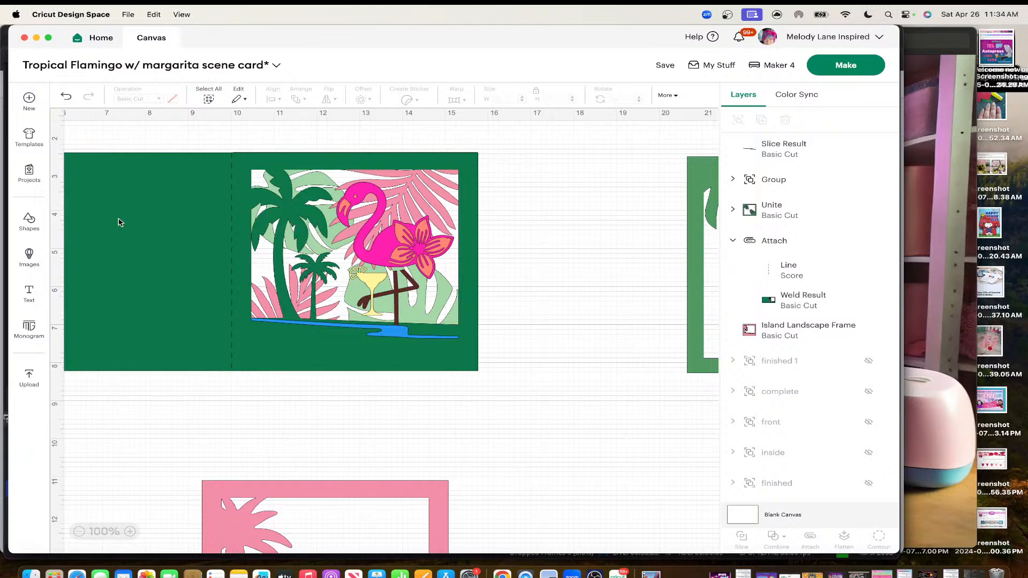
{"action": "left_click", "coordinate": [29, 257]}
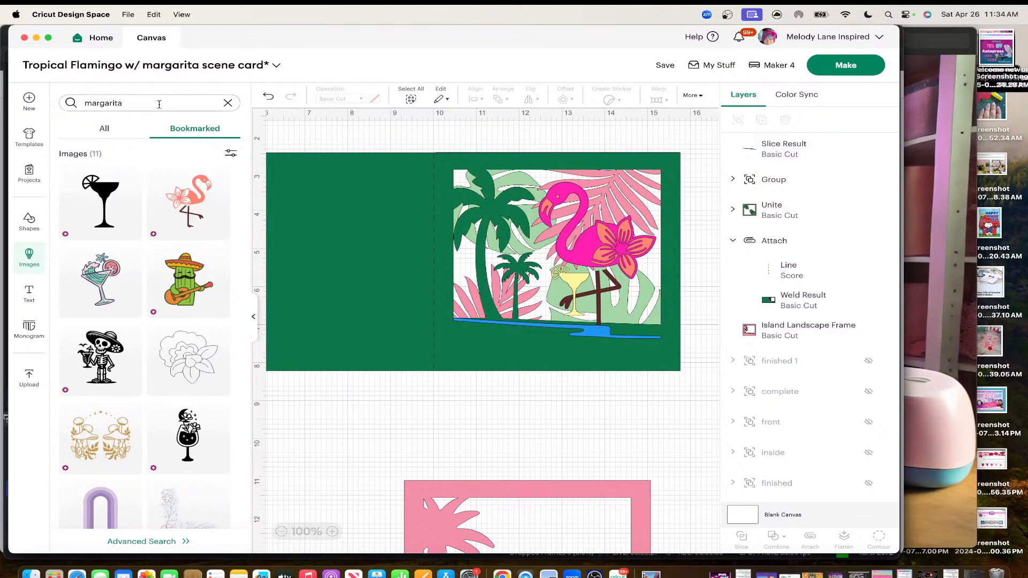
{"action": "left_click", "coordinate": [197, 101]}
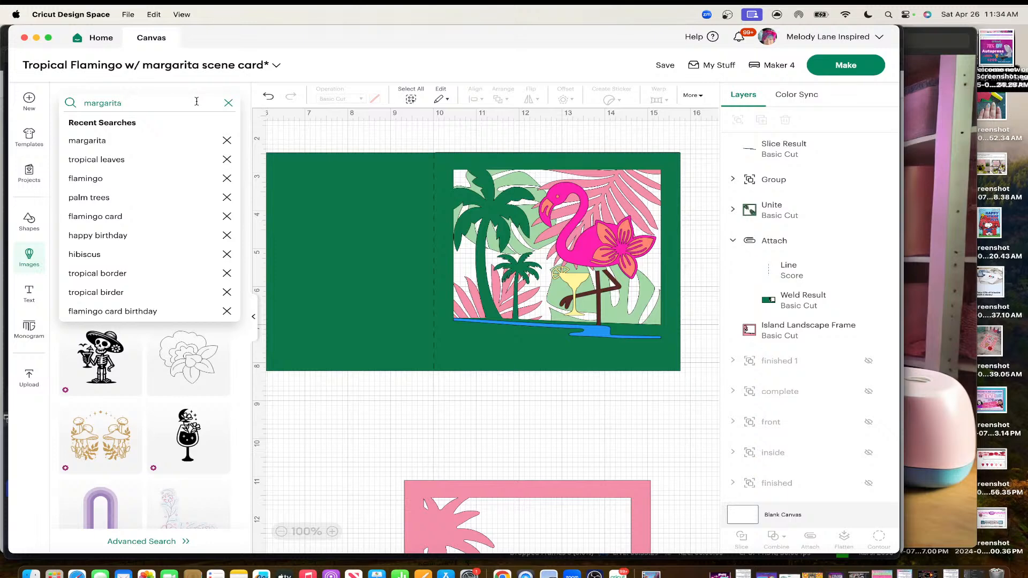
{"action": "key", "text": "BackSpace"}
{"action": "key", "text": "BackSpace"}
{"action": "key", "text": "BackSpace"}
{"action": "key", "text": "BackSpace"}
{"action": "key", "text": "BackSpace"}
{"action": "key", "text": "BackSpace"}
{"action": "key", "text": "BackSpace"}
{"action": "key", "text": "BackSpace"}
{"action": "key", "text": "BackSpace"}
{"action": "type", "text": "Happy birt"}
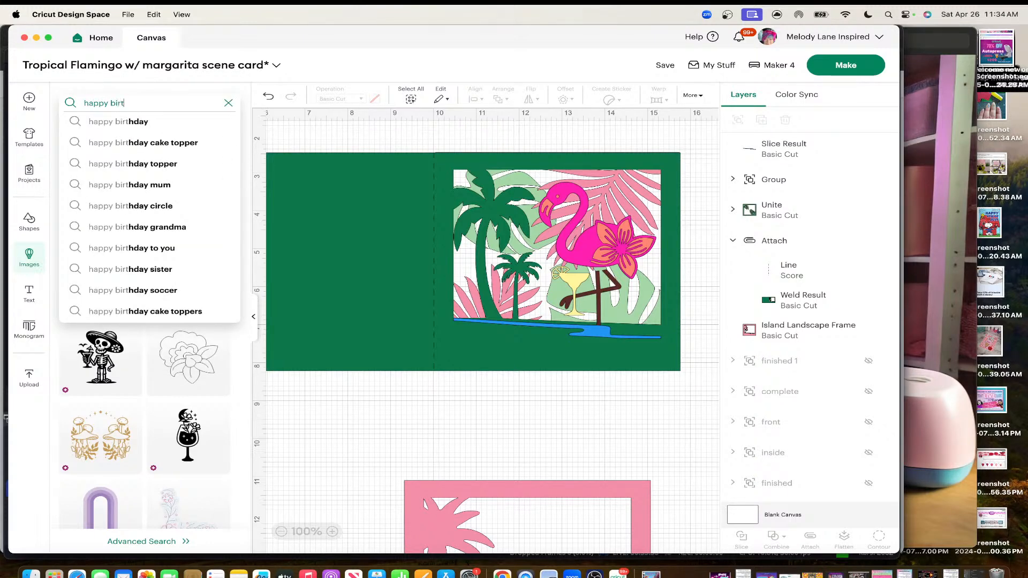
{"action": "type", "text": "hday"}
{"action": "key", "text": "Return"}
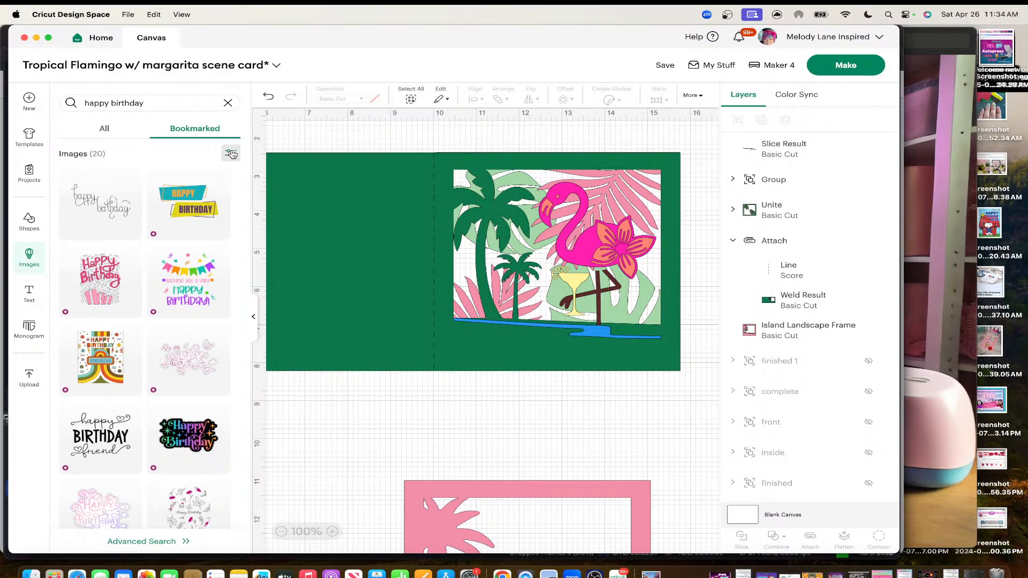
Filter the image results to Draw images and add the plain script happy birthday phrase to the canvas
{"action": "left_click", "coordinate": [231, 155]}
{"action": "left_click", "coordinate": [137, 273]}
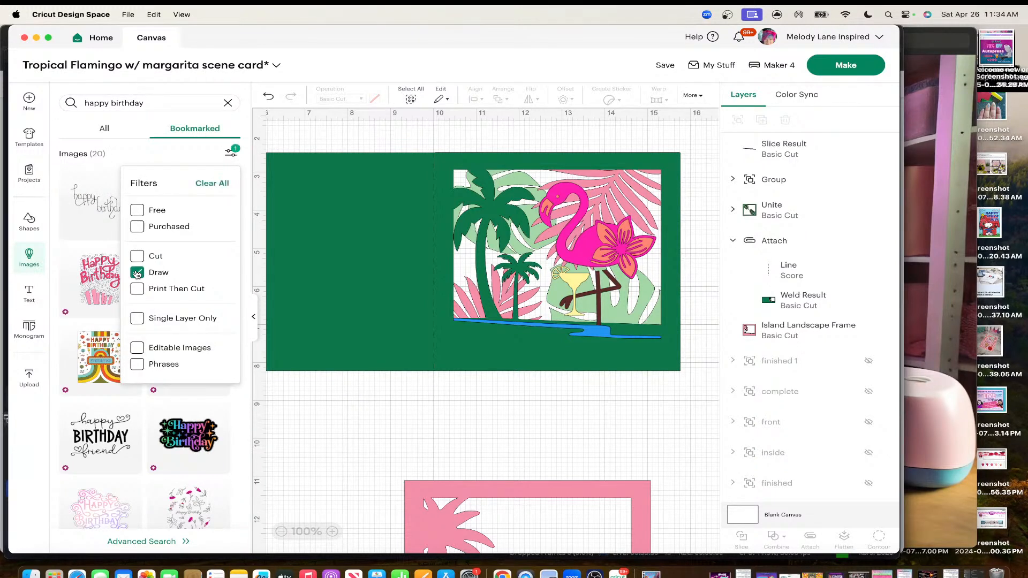
{"action": "left_click", "coordinate": [161, 154]}
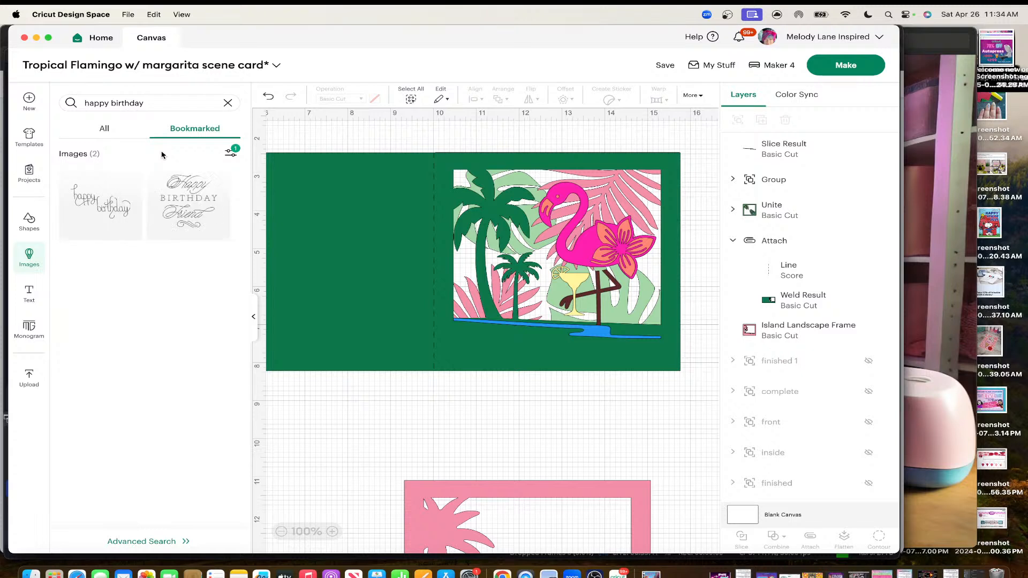
{"action": "left_click", "coordinate": [103, 214]}
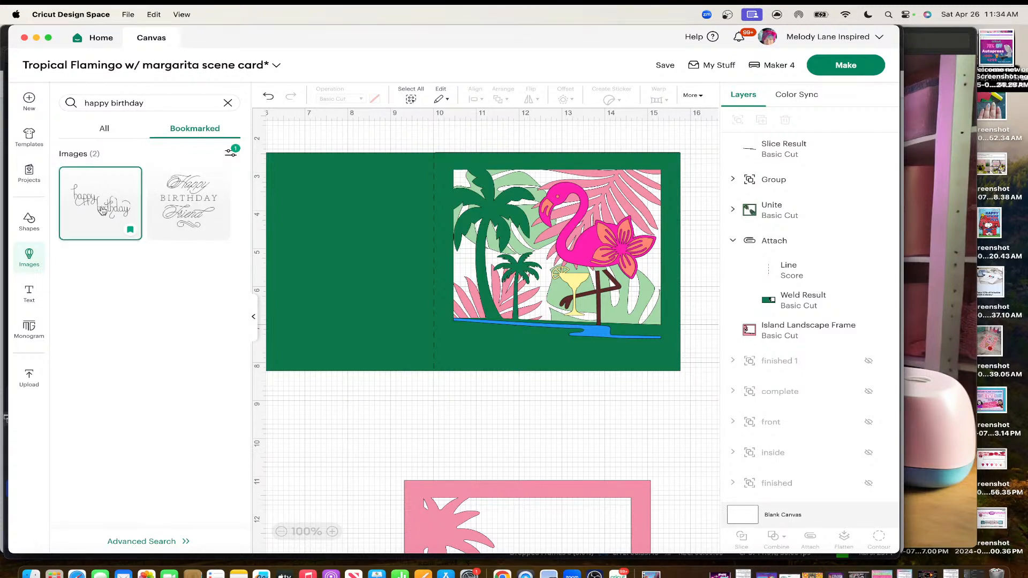
{"action": "left_click", "coordinate": [253, 317]}
Shrink the happy birthday phrase to about 2.02 x 1.3 in and place it in the blank space beside the green card
{"action": "mouse_move", "coordinate": [227, 208]}
{"action": "left_mouse_down"}
{"action": "mouse_move", "coordinate": [642, 446]}
{"action": "mouse_move", "coordinate": [629, 437]}
{"action": "mouse_move", "coordinate": [624, 464]}
{"action": "left_mouse_up"}
{"action": "left_click_drag", "start_coordinate": [669, 387], "coordinate": [586, 426]}
{"action": "left_click_drag", "start_coordinate": [535, 463], "coordinate": [580, 418]}
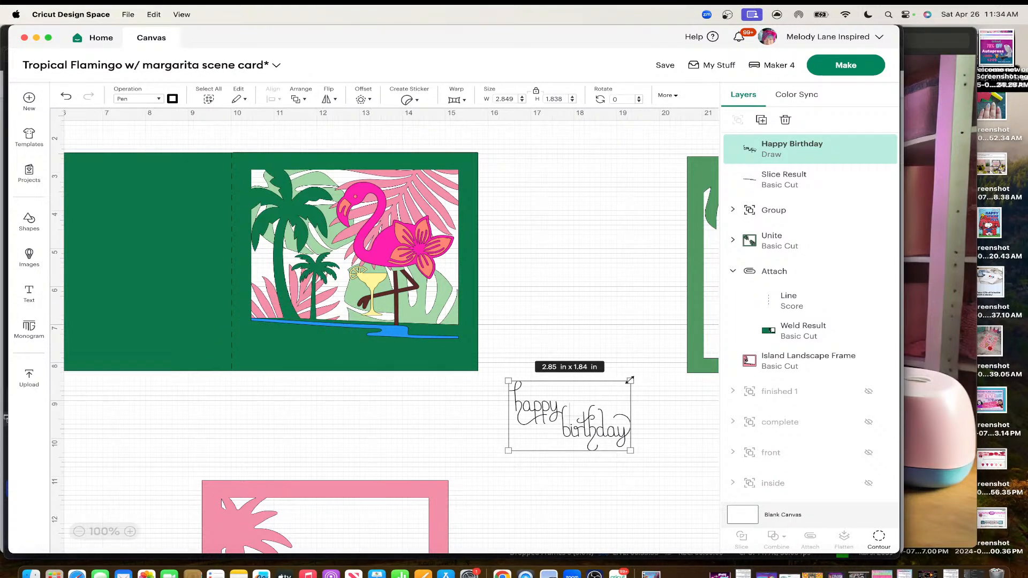
{"action": "left_click_drag", "start_coordinate": [630, 380], "coordinate": [556, 395]}
{"action": "left_click", "coordinate": [629, 484]}
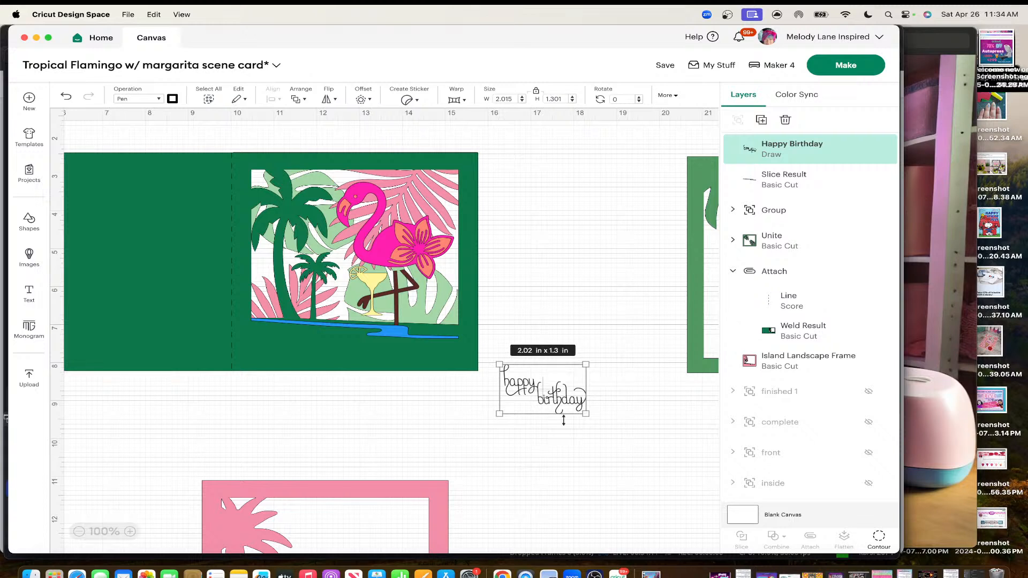
{"action": "left_click", "coordinate": [582, 461]}
{"action": "mouse_move", "coordinate": [560, 396]}
{"action": "left_mouse_down"}
{"action": "mouse_move", "coordinate": [453, 403]}
{"action": "mouse_move", "coordinate": [588, 389]}
{"action": "mouse_move", "coordinate": [578, 354]}
{"action": "left_mouse_up"}
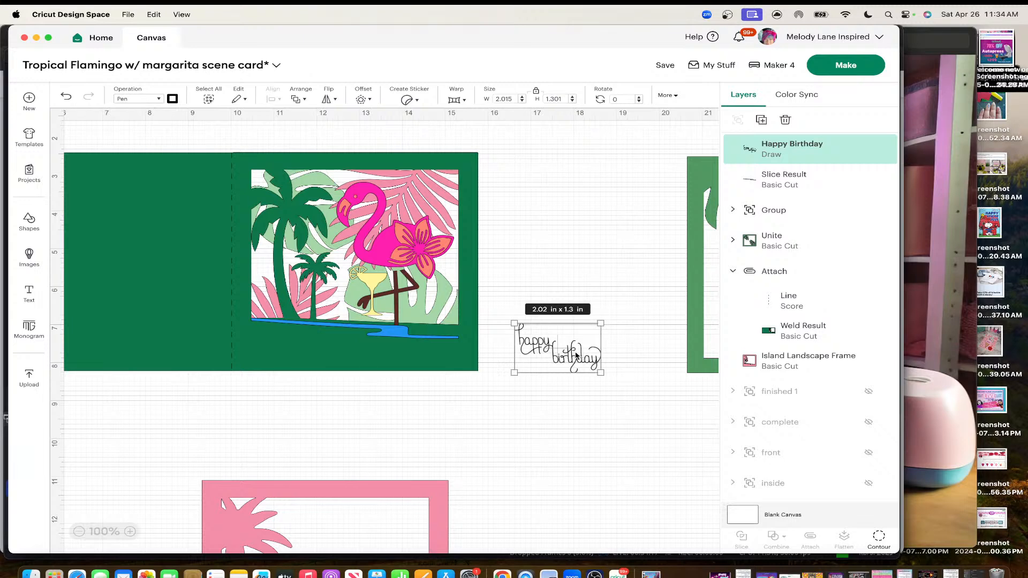
{"action": "mouse_move", "coordinate": [577, 355]}
{"action": "left_mouse_down"}
{"action": "mouse_move", "coordinate": [302, 351]}
{"action": "mouse_move", "coordinate": [565, 284]}
{"action": "mouse_move", "coordinate": [566, 306]}
{"action": "left_mouse_up"}
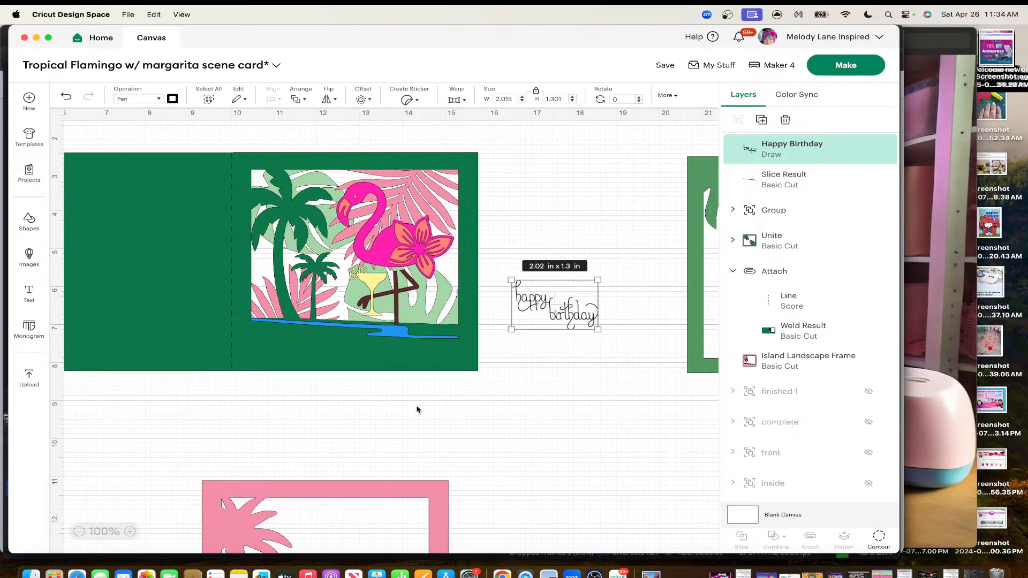
Create a 0.111 in offset with rounded corners around the happy birthday phrase
{"action": "scroll", "coordinate": [416, 404], "scroll_direction": "right", "scroll_amount": 5}
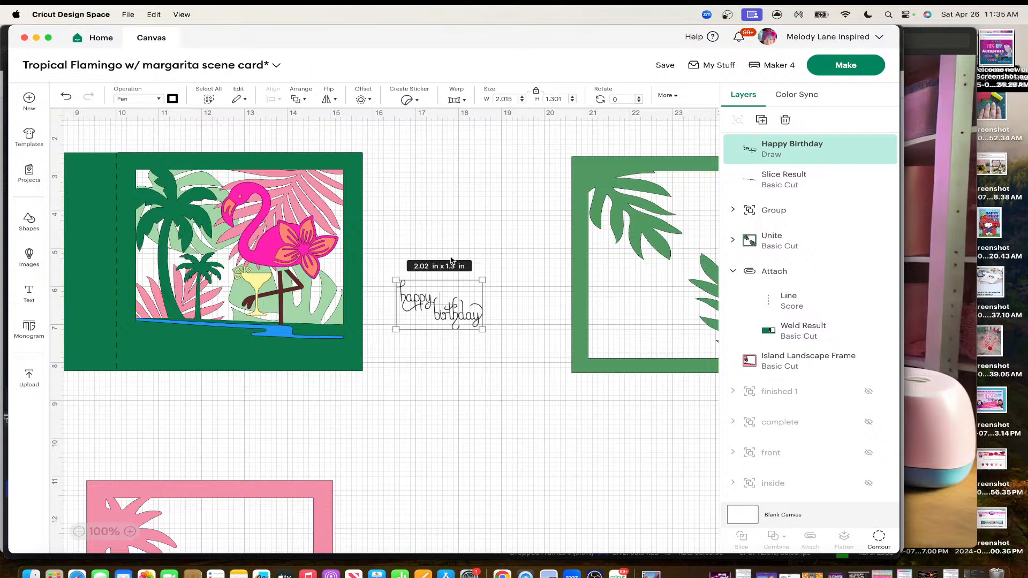
{"action": "left_click", "coordinate": [365, 100]}
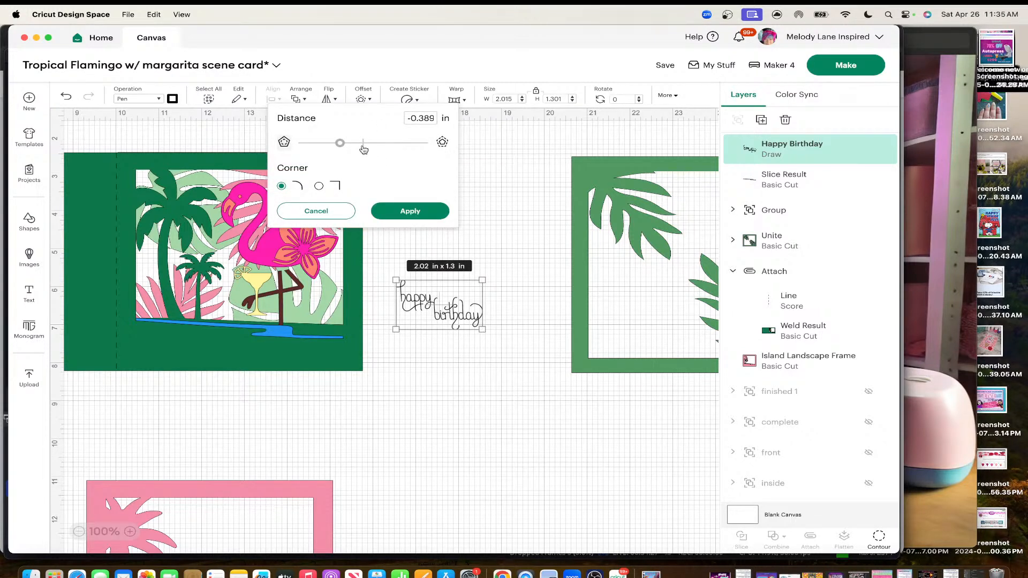
{"action": "left_click_drag", "start_coordinate": [339, 143], "coordinate": [372, 146]}
{"action": "left_click_drag", "start_coordinate": [373, 146], "coordinate": [371, 146]}
{"action": "left_click", "coordinate": [397, 212]}
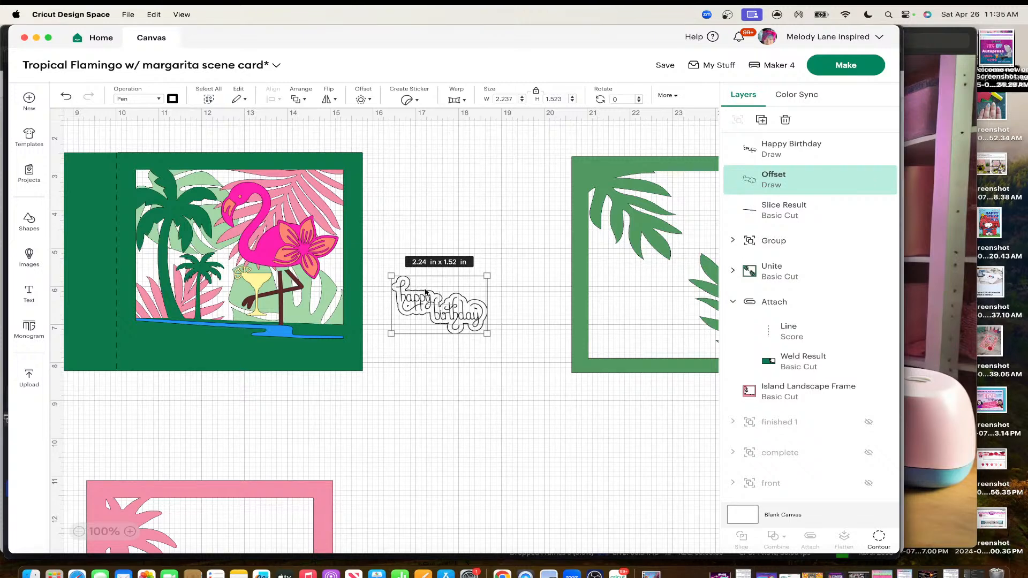
Change the phrase's offset from a pen line to a basic cut and color it white
{"action": "left_click", "coordinate": [156, 100]}
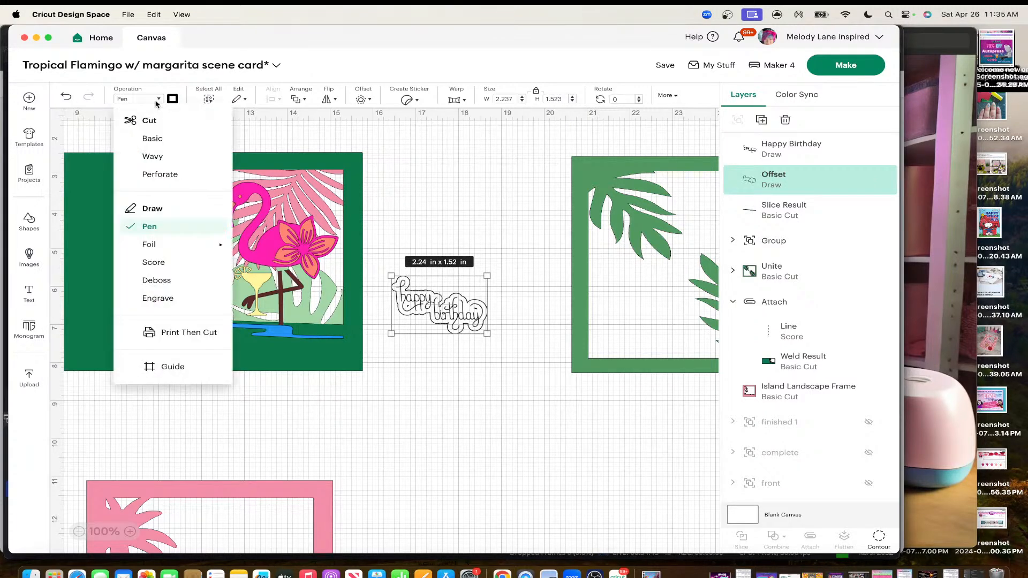
{"action": "left_click", "coordinate": [161, 138]}
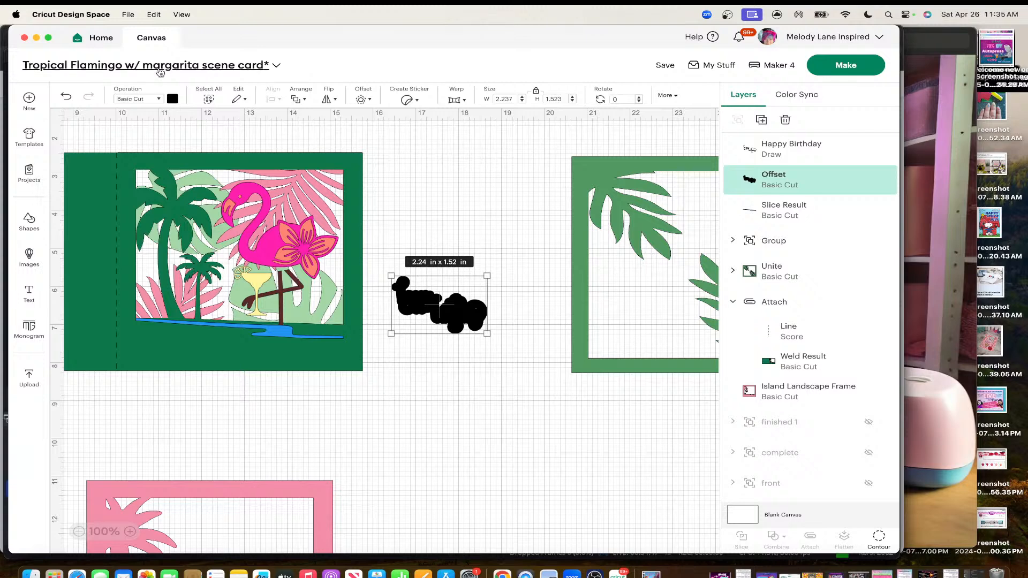
{"action": "left_click", "coordinate": [173, 99]}
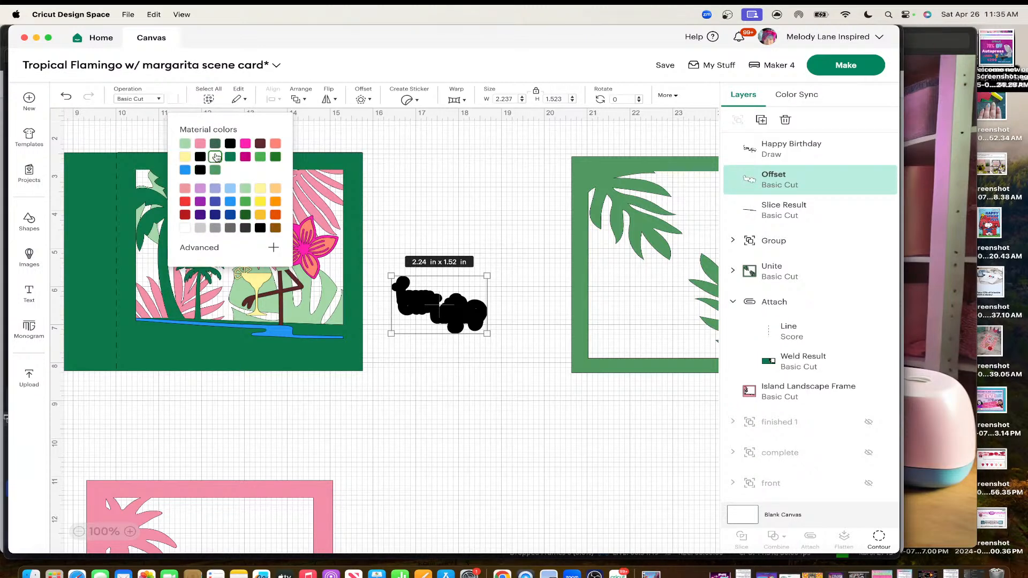
{"action": "left_click", "coordinate": [216, 156]}
{"action": "left_click", "coordinate": [427, 227]}
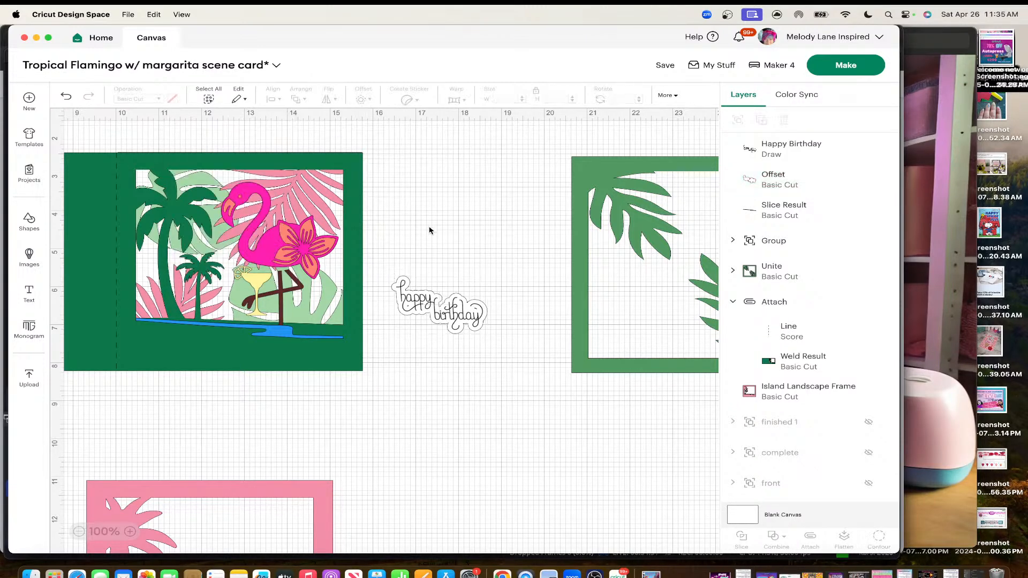
Create a second rounded offset of 0.083 in around the white backing and color it light pink
{"action": "left_click", "coordinate": [467, 317]}
{"action": "left_click", "coordinate": [425, 236]}
{"action": "left_click", "coordinate": [401, 279]}
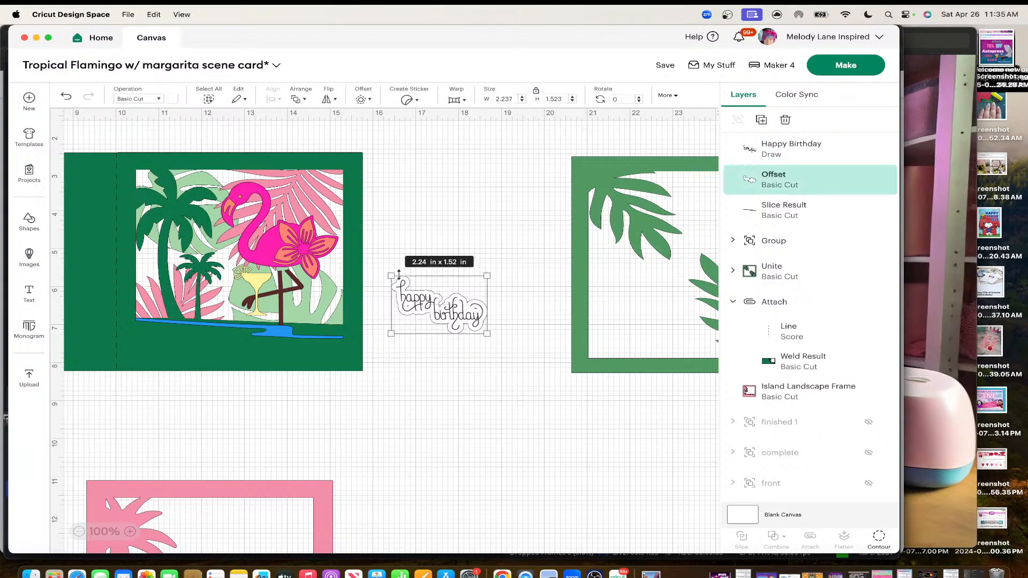
{"action": "left_click", "coordinate": [364, 99]}
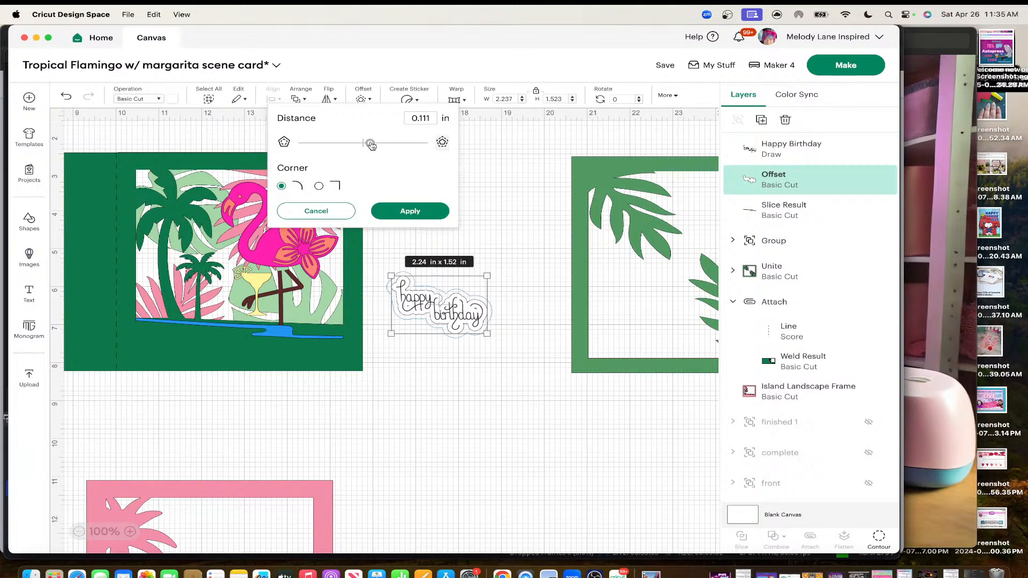
{"action": "left_click_drag", "start_coordinate": [371, 144], "coordinate": [367, 143]}
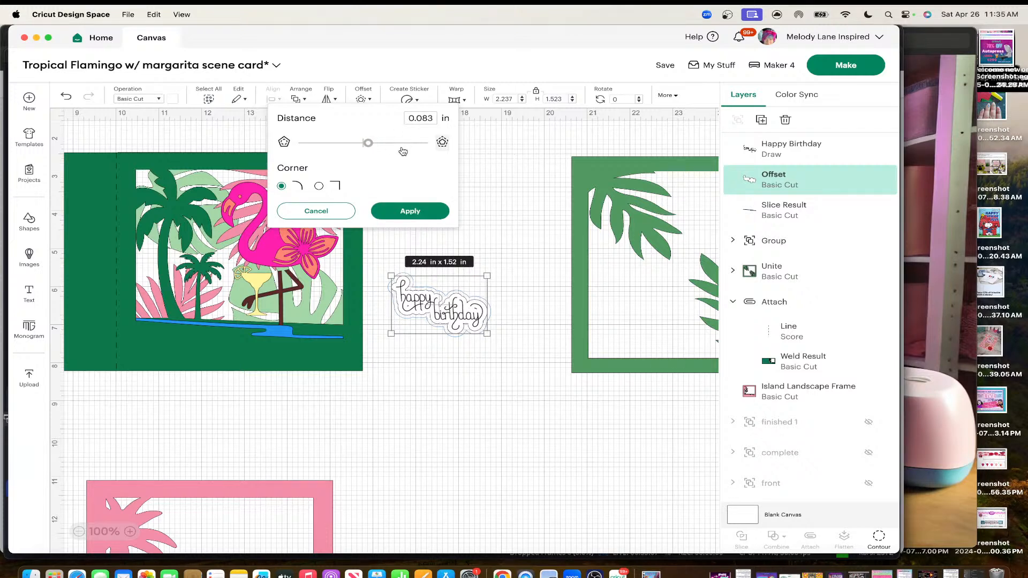
{"action": "left_click", "coordinate": [419, 209]}
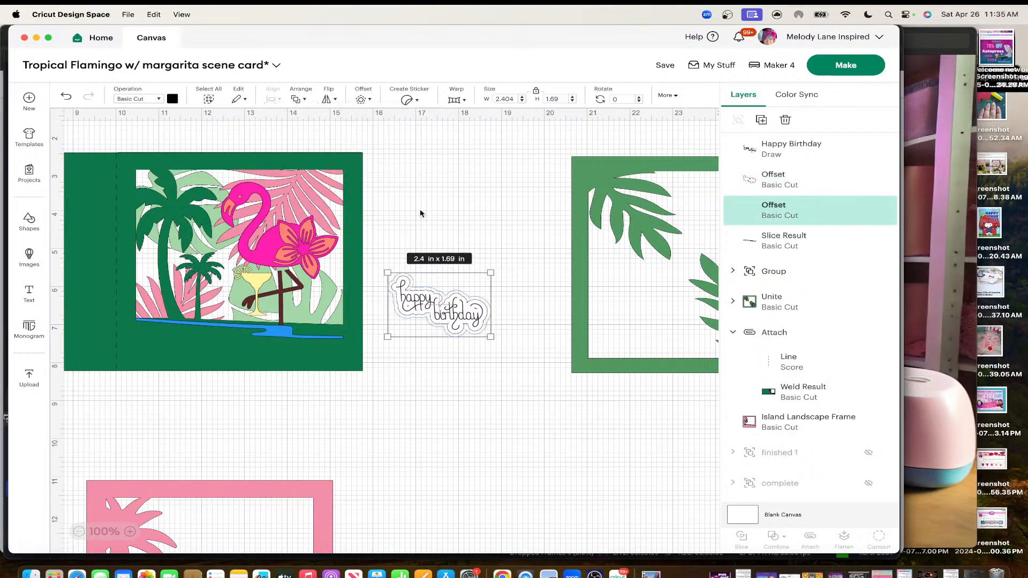
{"action": "left_click", "coordinate": [173, 98]}
{"action": "left_click", "coordinate": [199, 143]}
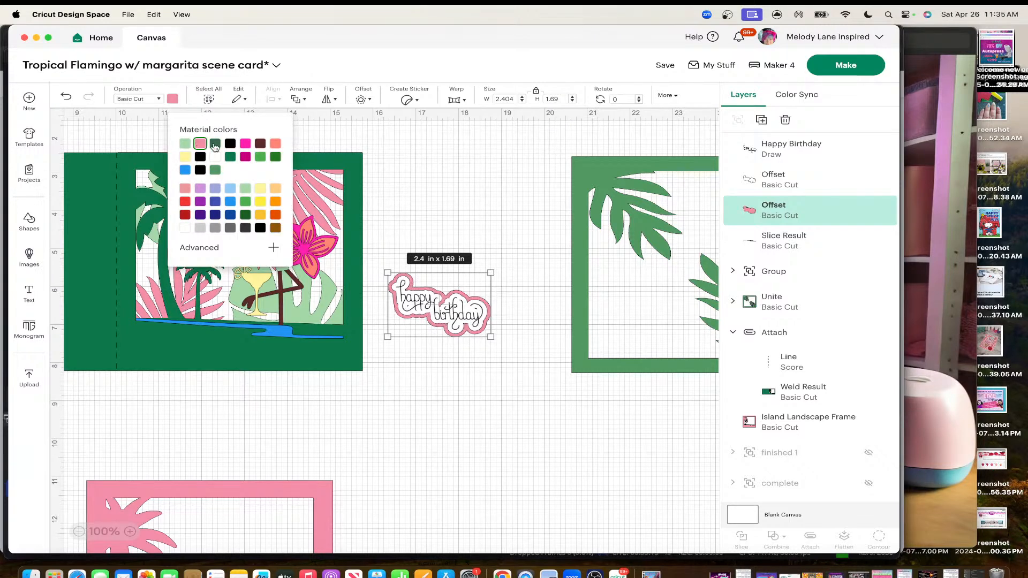
Add a third rounded offset of 0.111 in around the light pink layer and color it hot pink
{"action": "left_click", "coordinate": [363, 99]}
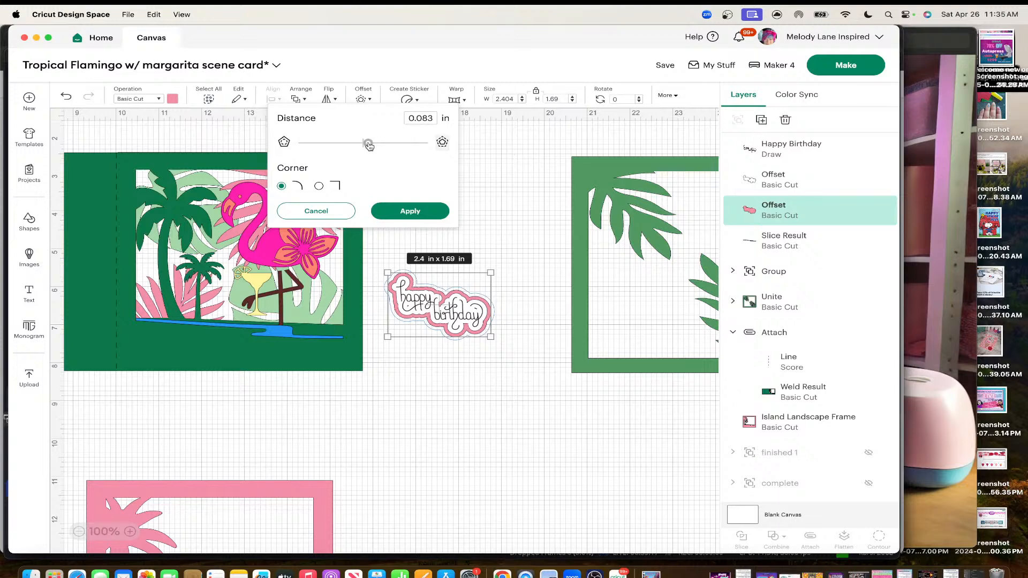
{"action": "left_click_drag", "start_coordinate": [368, 145], "coordinate": [370, 145]}
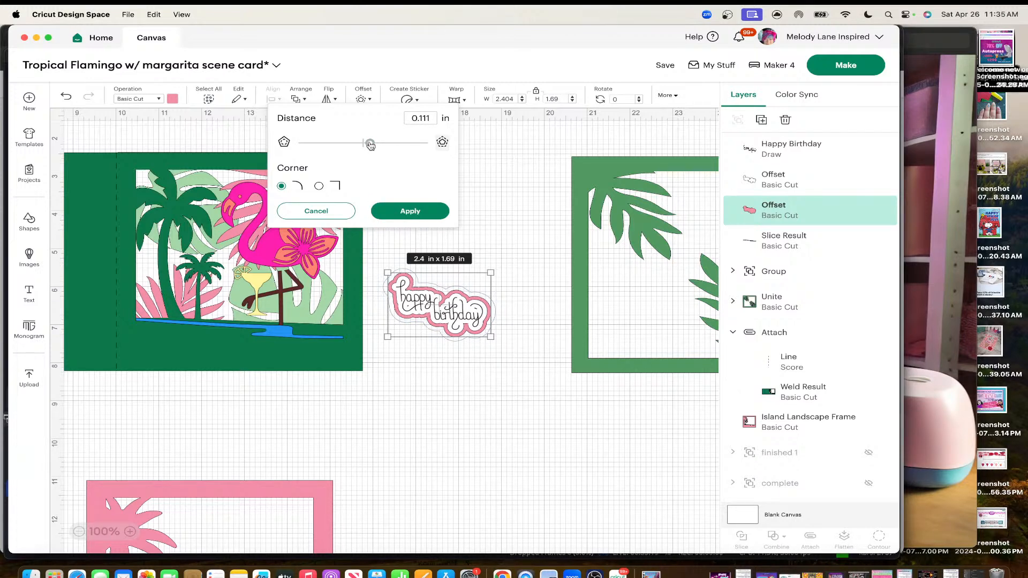
{"action": "left_click", "coordinate": [410, 210]}
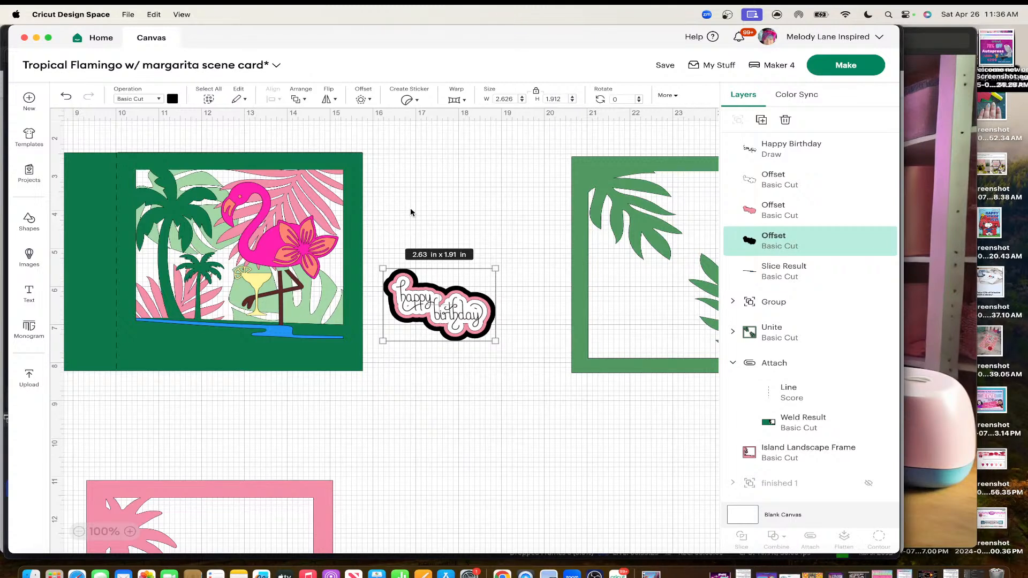
{"action": "left_click", "coordinate": [453, 226]}
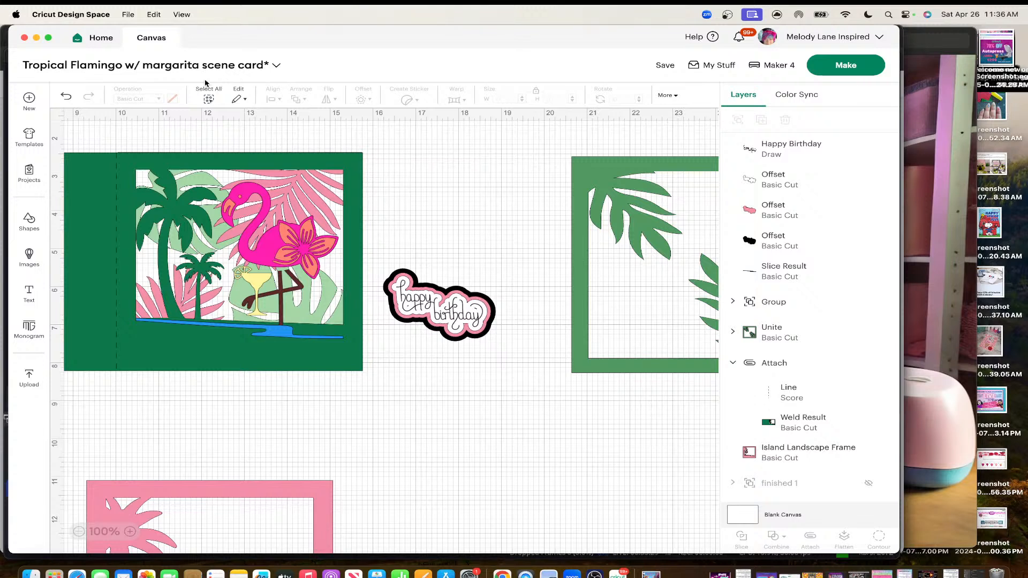
{"action": "left_click", "coordinate": [408, 272]}
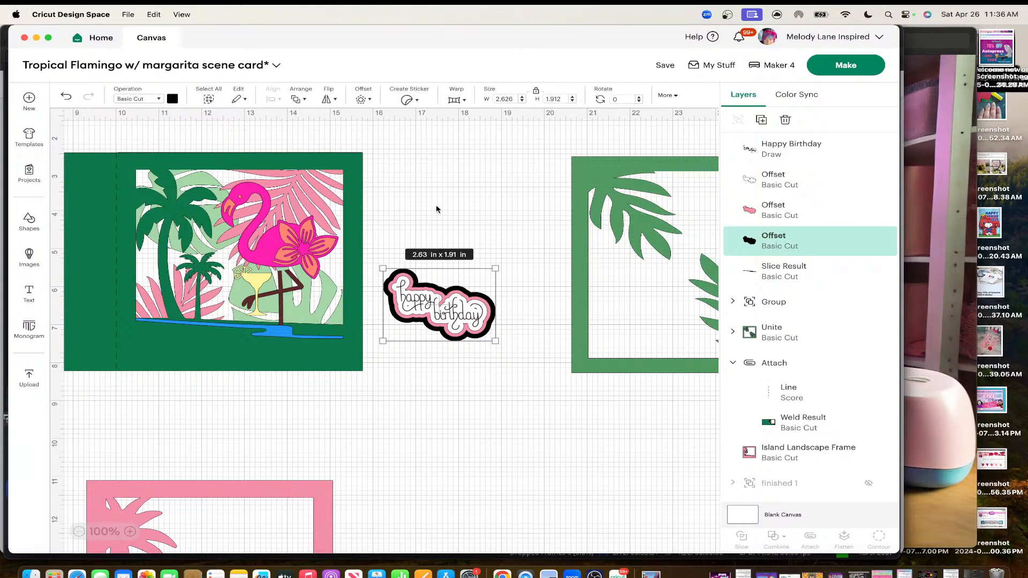
{"action": "left_click", "coordinate": [172, 99]}
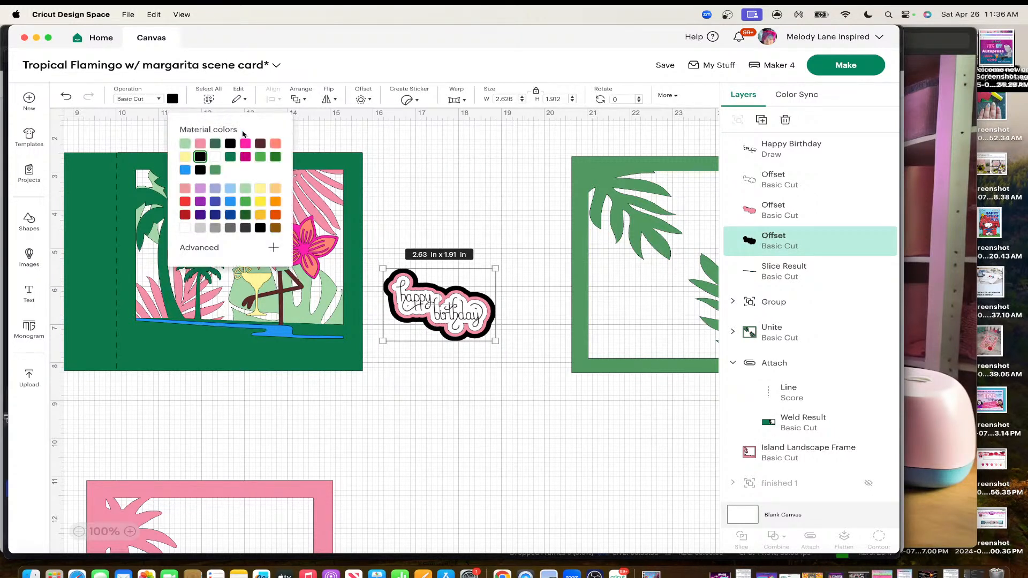
{"action": "left_click", "coordinate": [246, 148]}
{"action": "left_click", "coordinate": [462, 381]}
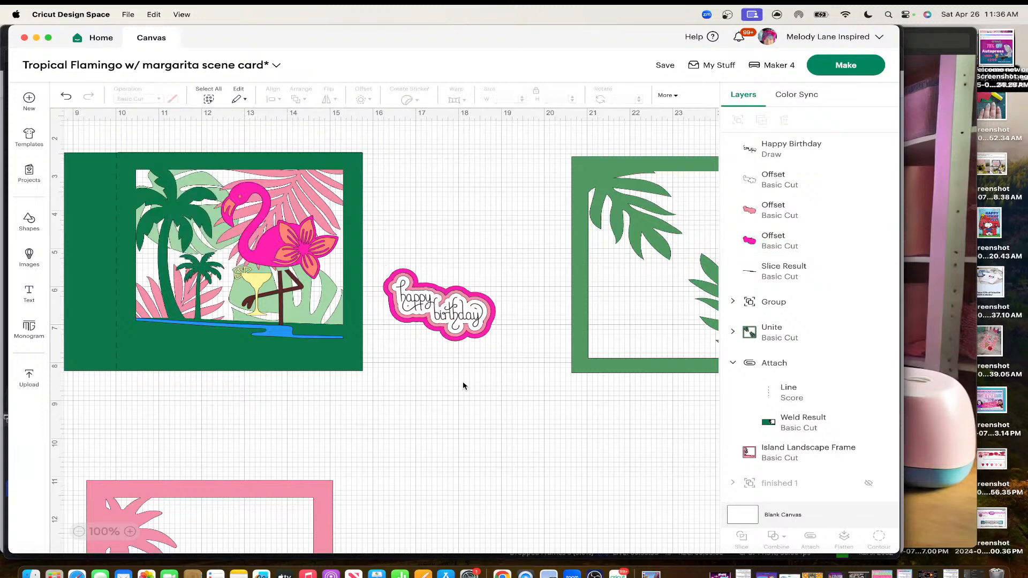
Hide all contours of the white offset layer to fill its small inner holes
{"action": "left_click", "coordinate": [753, 183]}
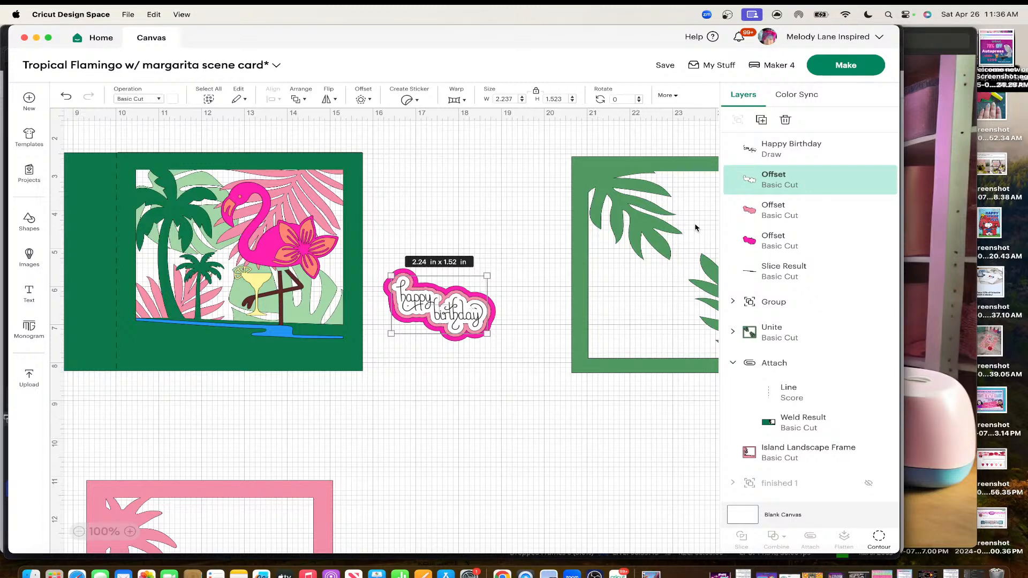
{"action": "left_click", "coordinate": [878, 535]}
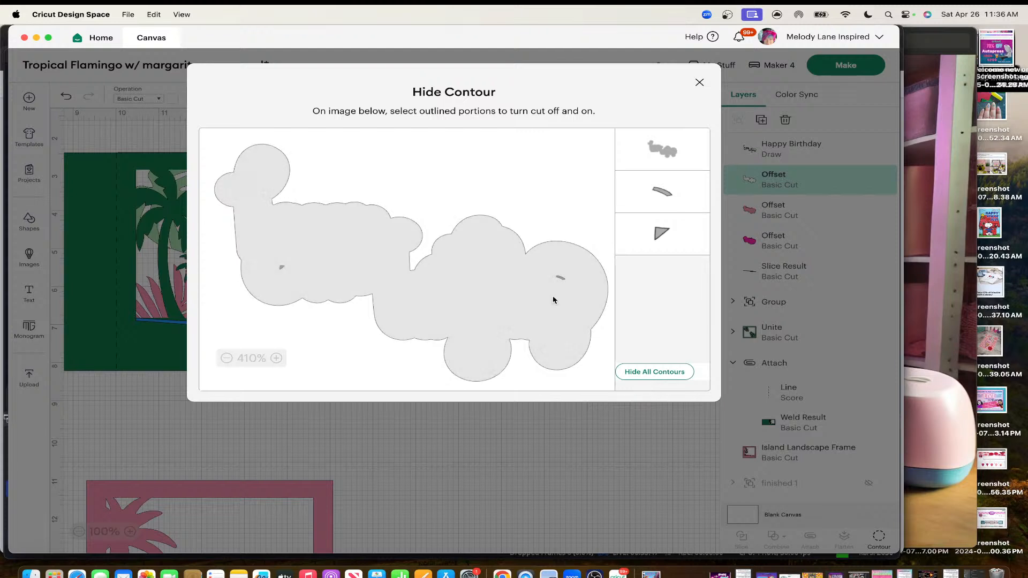
{"action": "left_click", "coordinate": [560, 280]}
{"action": "left_click", "coordinate": [546, 276]}
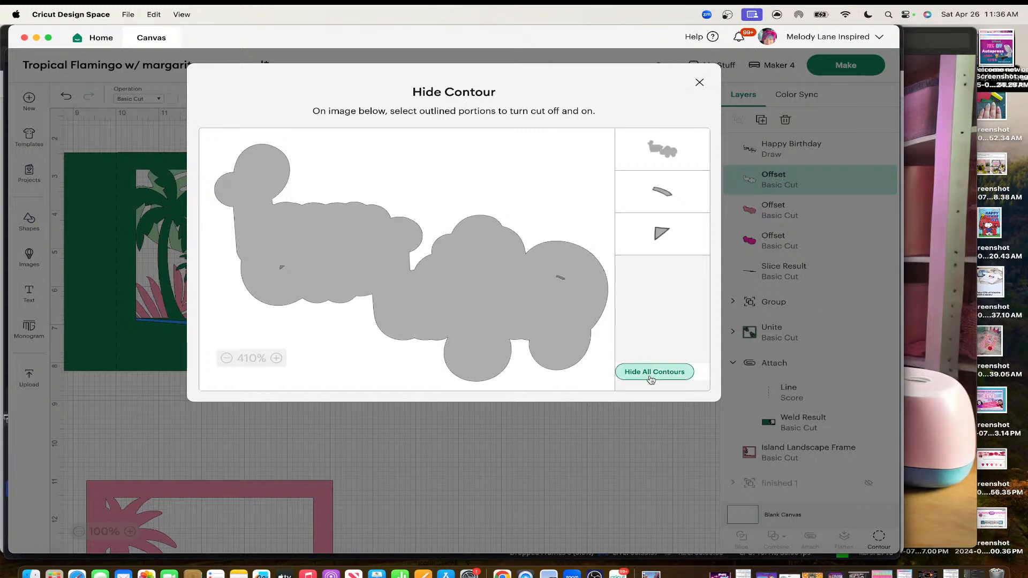
{"action": "left_click", "coordinate": [651, 373]}
{"action": "left_click", "coordinate": [699, 82]}
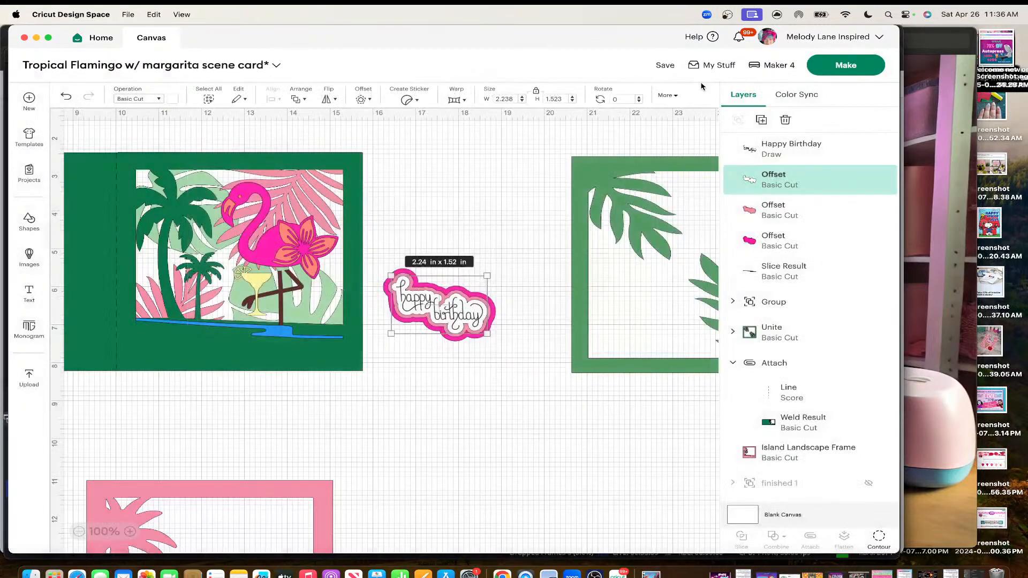
Attach the drawn happy birthday phrase to its white offset layer
{"action": "left_click", "coordinate": [537, 313]}
{"action": "left_click", "coordinate": [448, 307]}
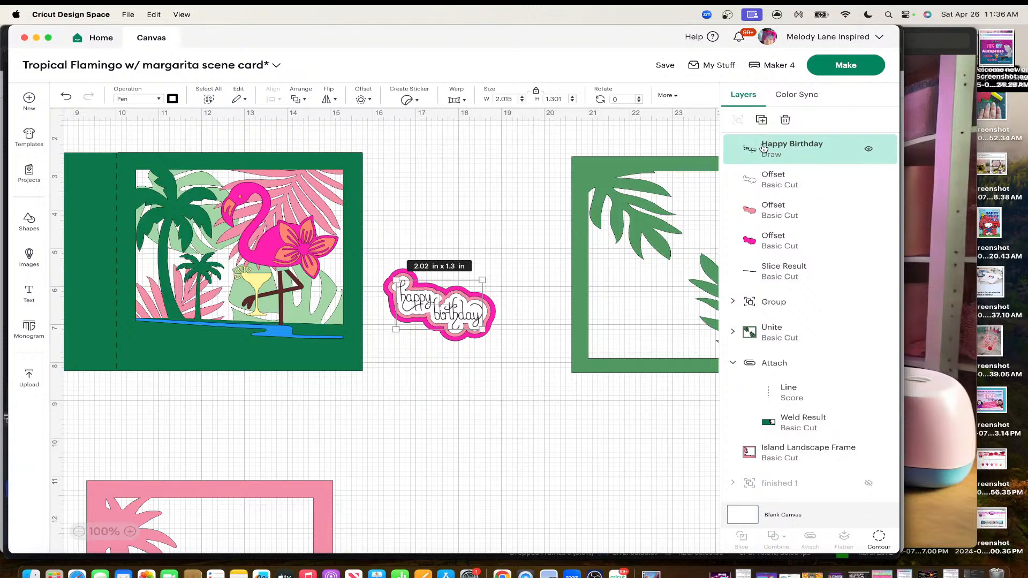
{"action": "left_click", "coordinate": [777, 179], "text": "shift"}
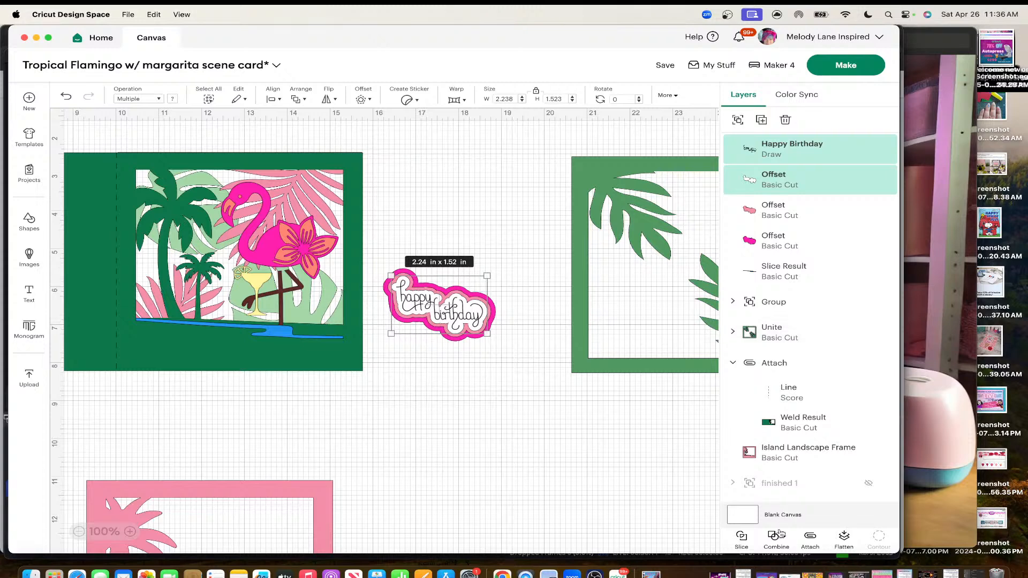
{"action": "left_click", "coordinate": [810, 538]}
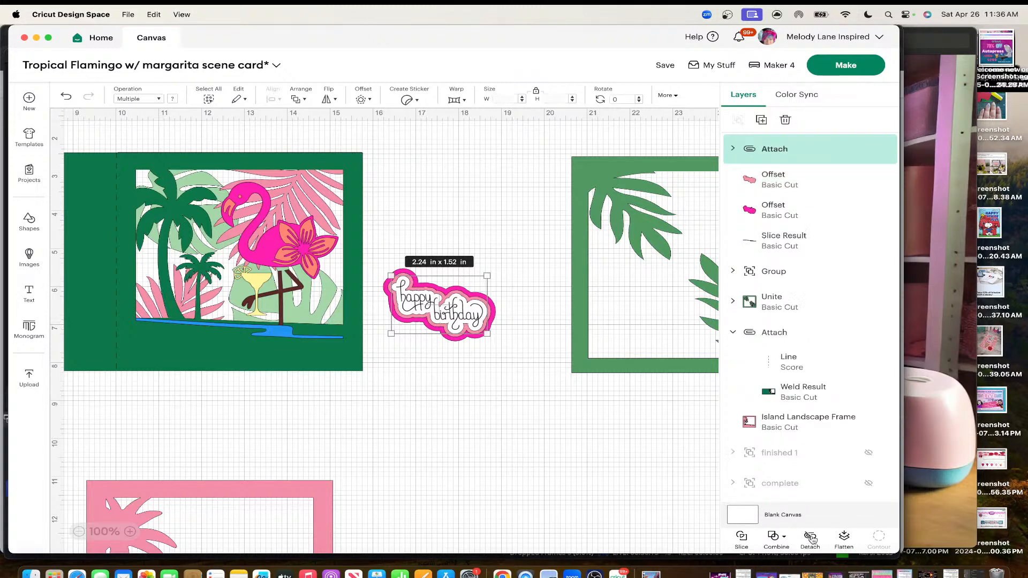
{"action": "left_click", "coordinate": [503, 416]}
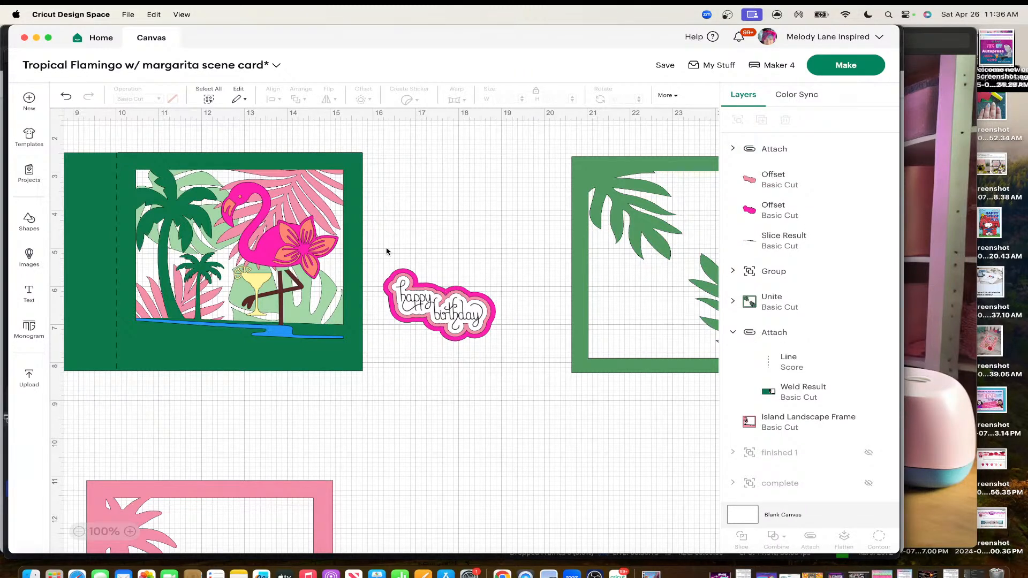
Group the attached white sentiment with the light pink and hot pink offset layers
{"action": "left_click_drag", "start_coordinate": [383, 248], "coordinate": [510, 358]}
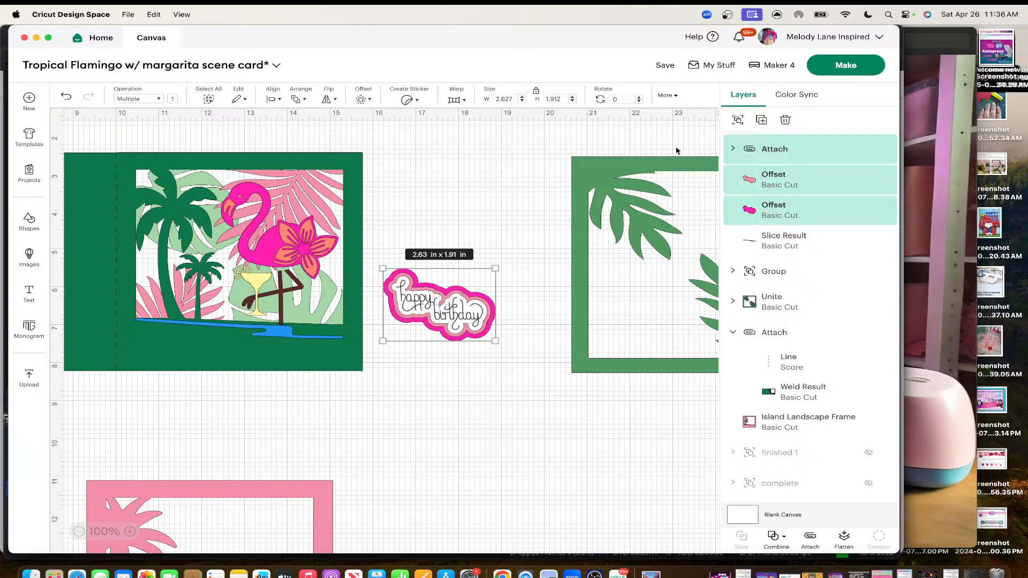
{"action": "left_click", "coordinate": [737, 120]}
{"action": "left_click", "coordinate": [483, 222]}
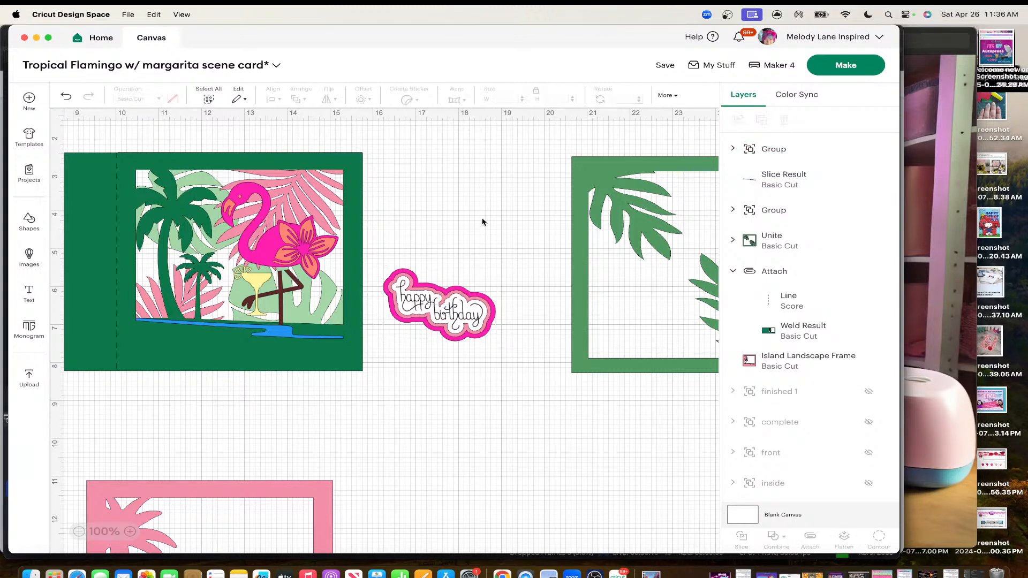
Place the sentiment group over the lower-left corner of the card front and resize it to about 2.70 x 1.83 in
{"action": "left_click_drag", "start_coordinate": [422, 301], "coordinate": [159, 328]}
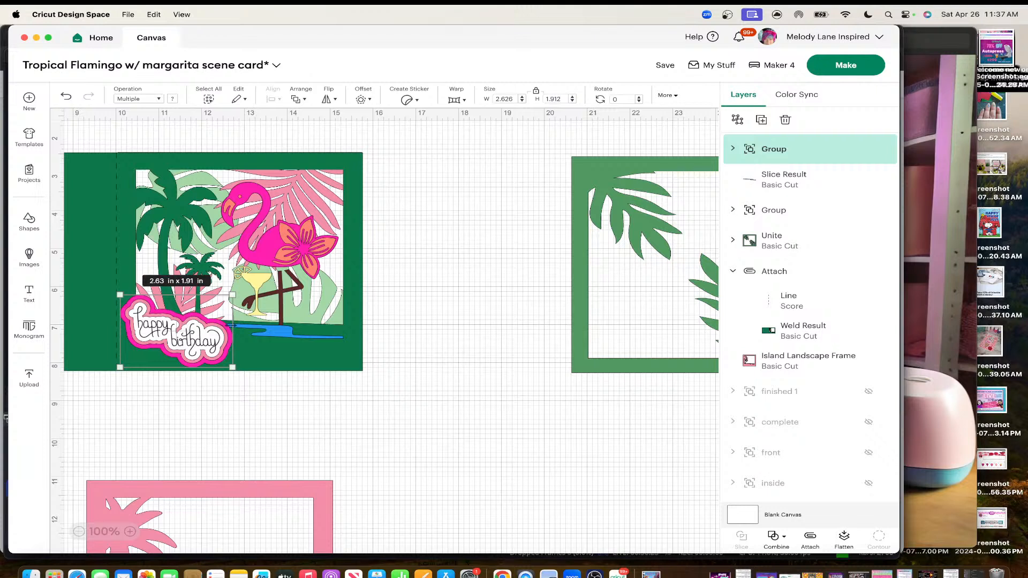
{"action": "left_click_drag", "start_coordinate": [192, 294], "coordinate": [193, 301]}
{"action": "left_click_drag", "start_coordinate": [192, 336], "coordinate": [231, 334]}
{"action": "left_click_drag", "start_coordinate": [207, 300], "coordinate": [208, 296]}
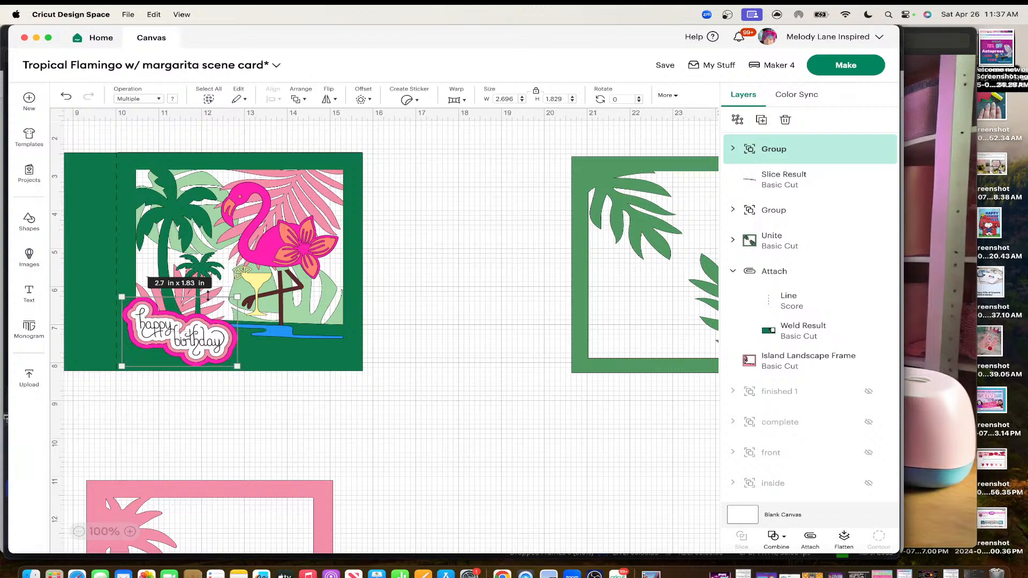
{"action": "left_click", "coordinate": [378, 403]}
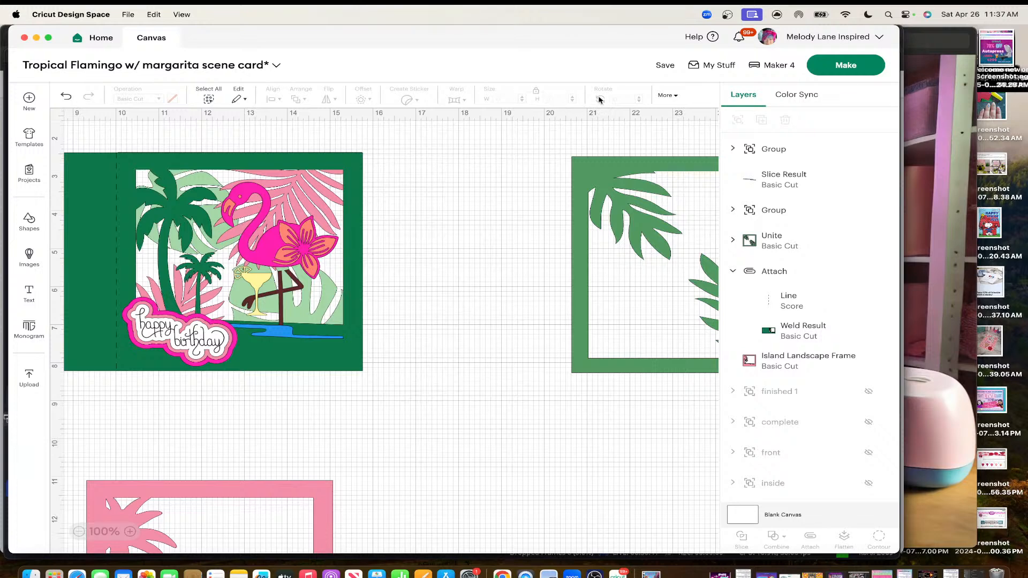
Save the flamingo card project
{"action": "left_click", "coordinate": [665, 64]}
{"action": "left_click", "coordinate": [672, 92]}
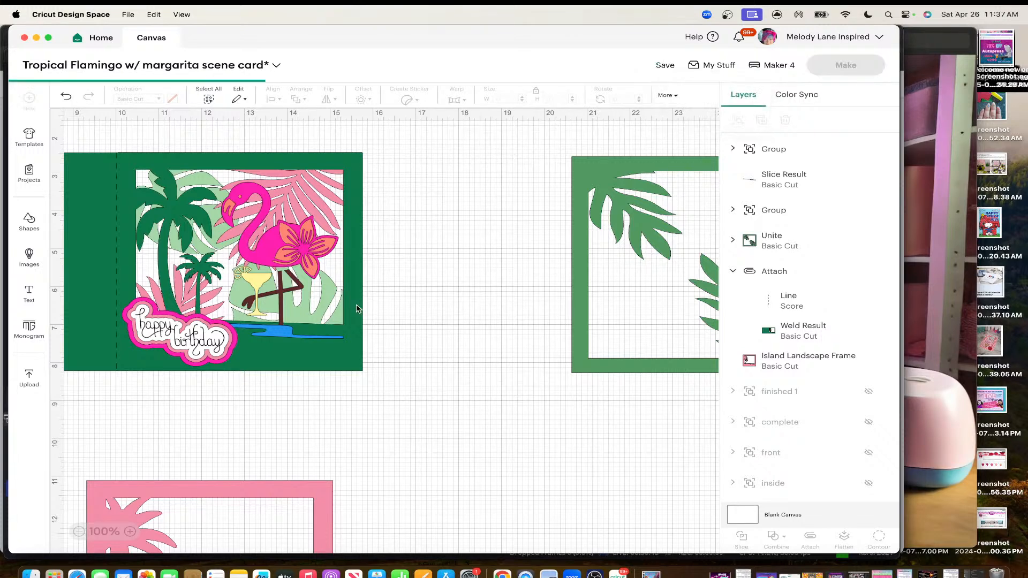
{"action": "scroll", "coordinate": [377, 294], "scroll_direction": "left", "scroll_amount": 10}
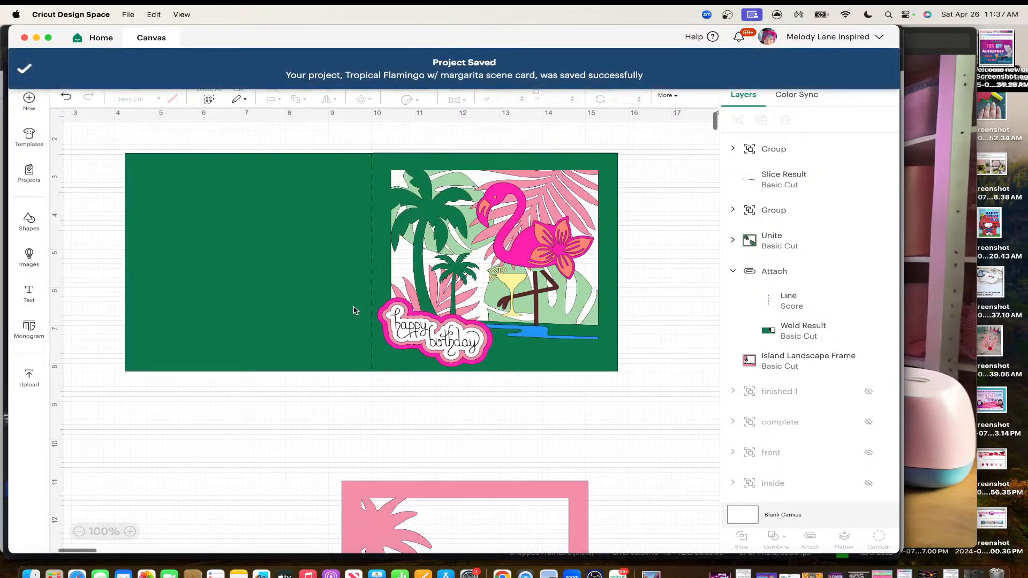
Move the pink Island Landscape Frame farther down the canvas, well clear of the card
{"action": "left_click_drag", "start_coordinate": [376, 485], "coordinate": [361, 576]}
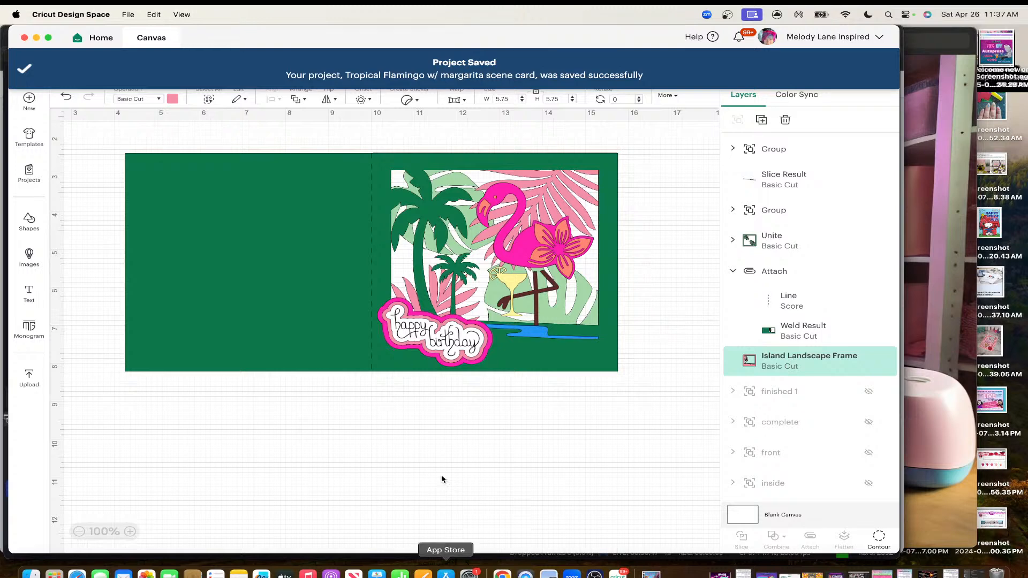
{"action": "scroll", "coordinate": [456, 421], "scroll_direction": "left", "scroll_amount": 2}
{"action": "scroll", "coordinate": [457, 421], "scroll_direction": "up", "scroll_amount": 1}
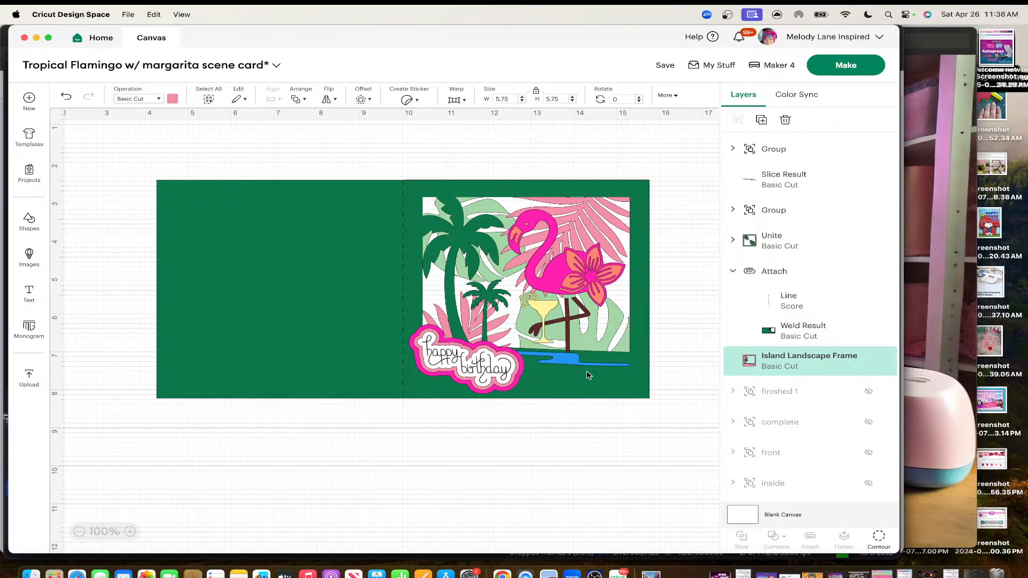
{"action": "scroll", "coordinate": [588, 374], "scroll_direction": "right", "scroll_amount": 4}
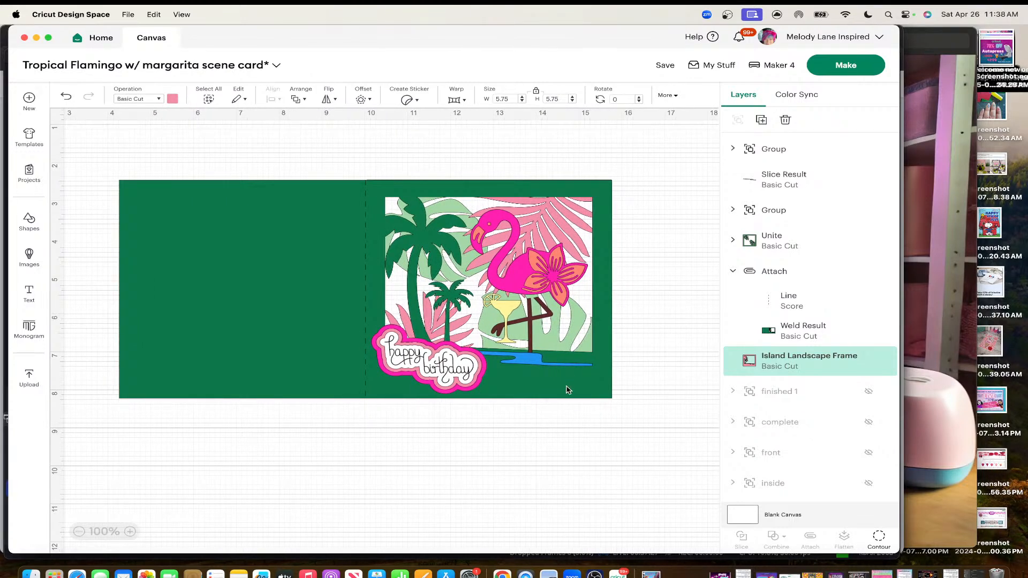
{"action": "scroll", "coordinate": [533, 370], "scroll_direction": "left", "scroll_amount": 4}
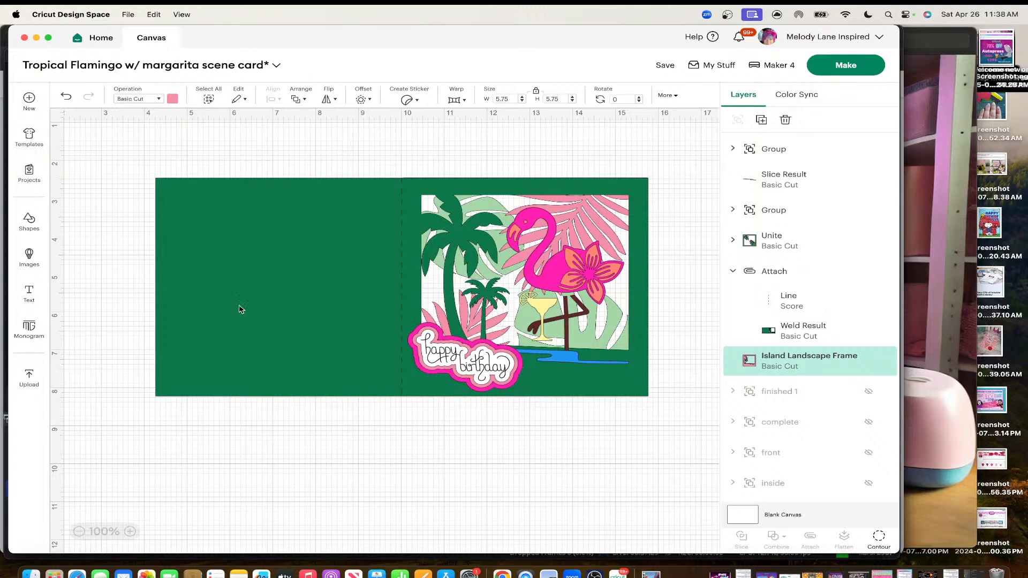
Filter the image library to Print Then Cut only and widen it from bookmarked to all images
{"action": "left_click", "coordinate": [29, 252]}
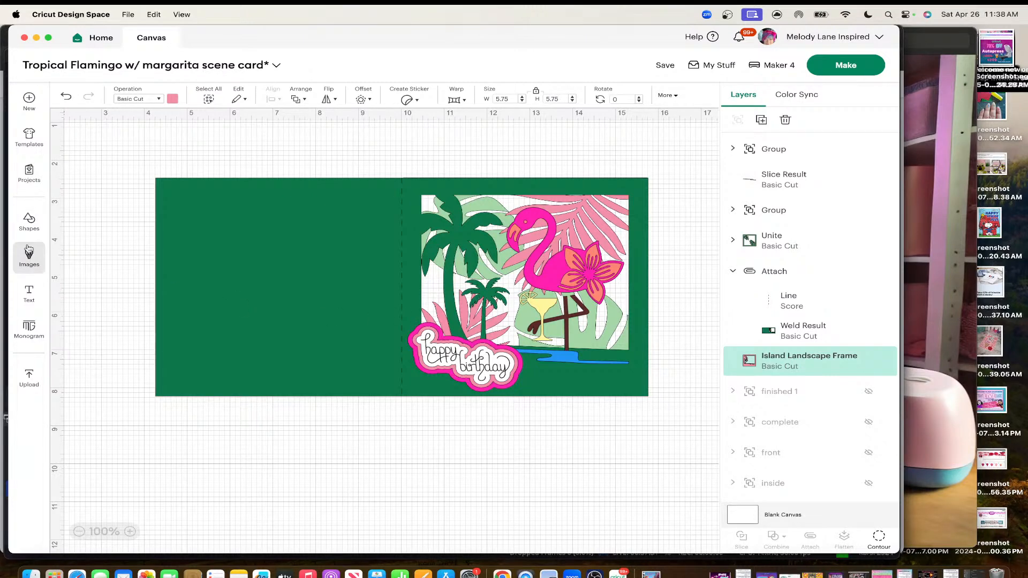
{"action": "left_click", "coordinate": [230, 153]}
{"action": "left_click", "coordinate": [138, 289]}
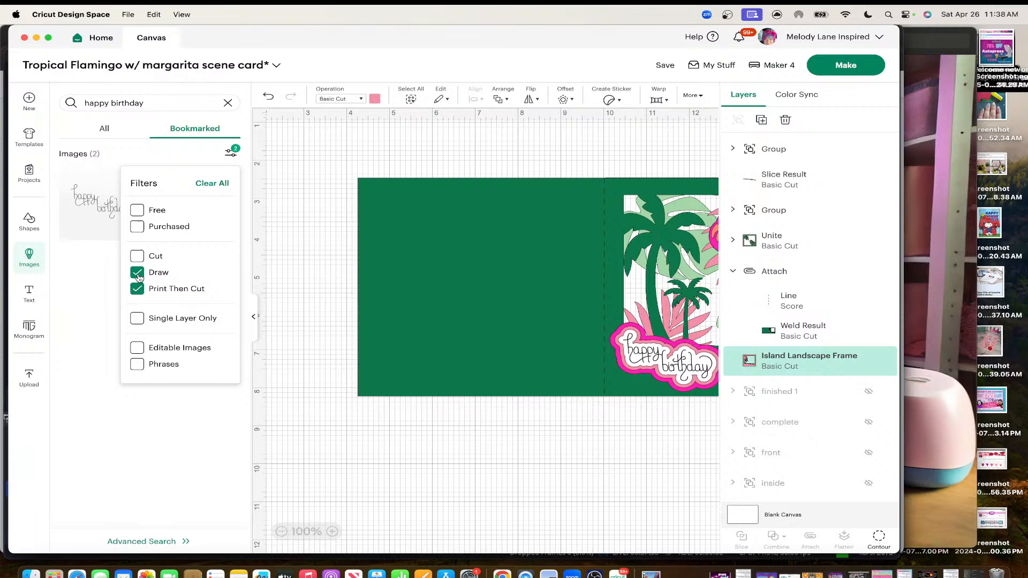
{"action": "left_click", "coordinate": [137, 272]}
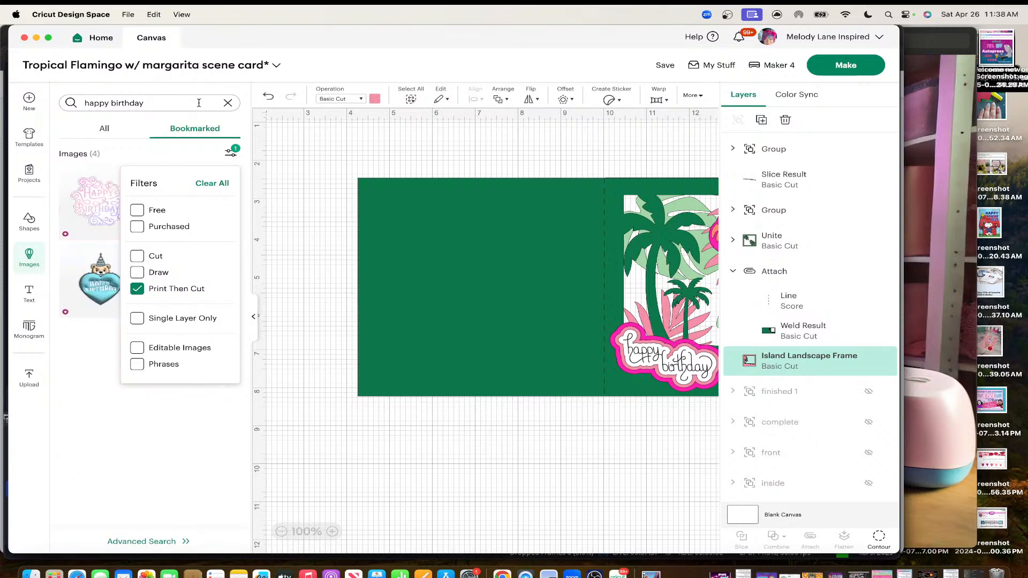
{"action": "left_click", "coordinate": [105, 129]}
Search the image library for "tropical border"
{"action": "left_click", "coordinate": [161, 107]}
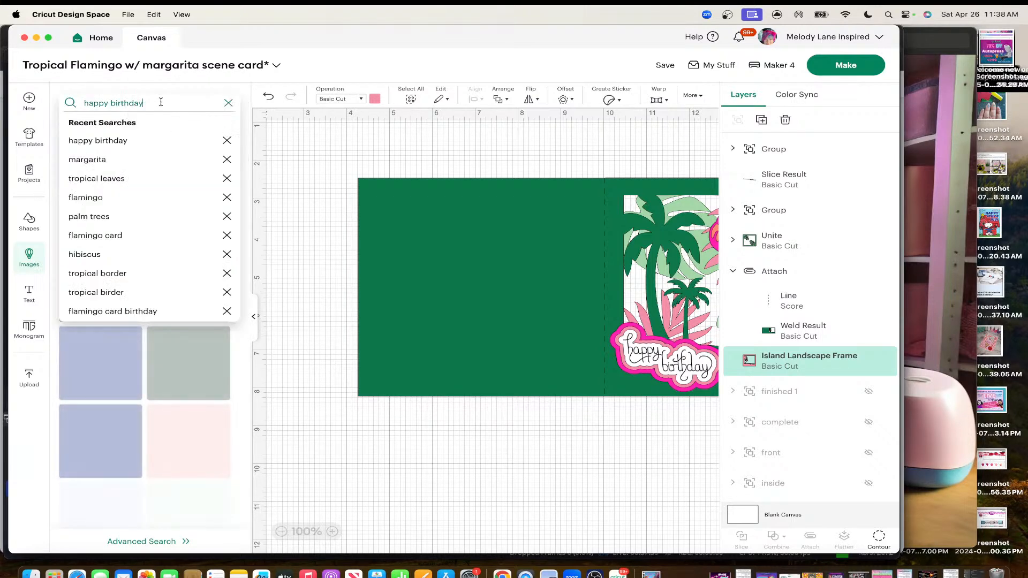
{"action": "key", "text": "BackSpace"}
{"action": "key", "text": "BackSpace"}
{"action": "key", "text": "BackSpace"}
{"action": "key", "text": "BackSpace"}
{"action": "key", "text": "BackSpace"}
{"action": "key", "text": "BackSpace"}
{"action": "key", "text": "BackSpace"}
{"action": "key", "text": "BackSpace"}
{"action": "key", "text": "BackSpace"}
{"action": "key", "text": "BackSpace"}
{"action": "key", "text": "BackSpace"}
{"action": "key", "text": "BackSpace"}
{"action": "key", "text": "BackSpace"}
{"action": "key", "text": "BackSpace"}
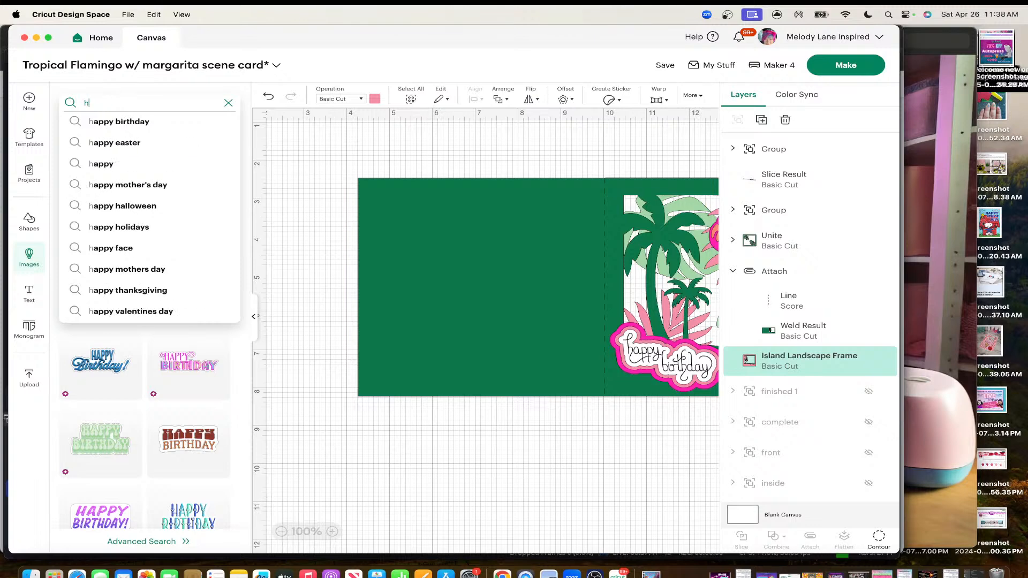
{"action": "type", "text": "tropical"}
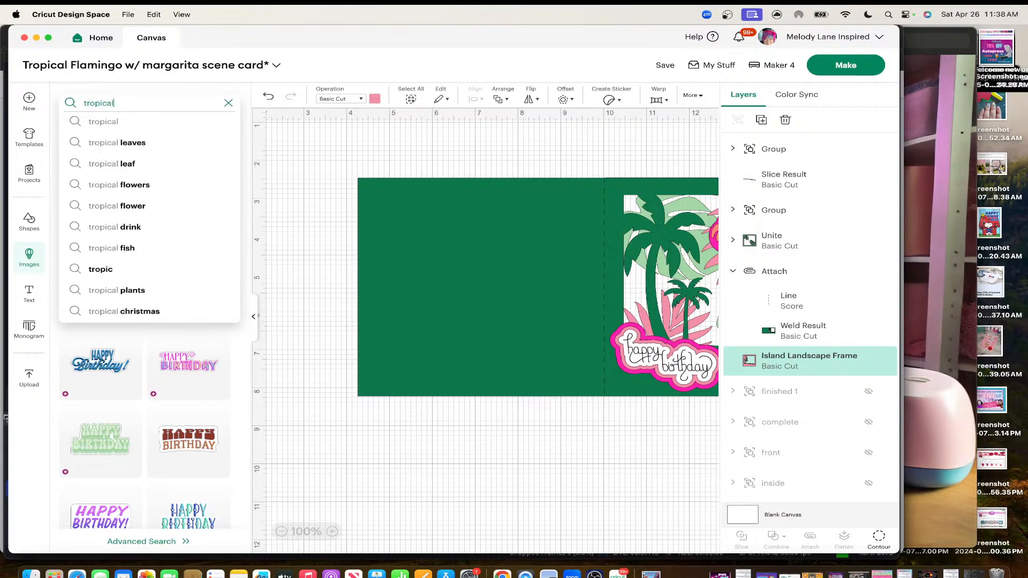
{"action": "type", "text": " border"}
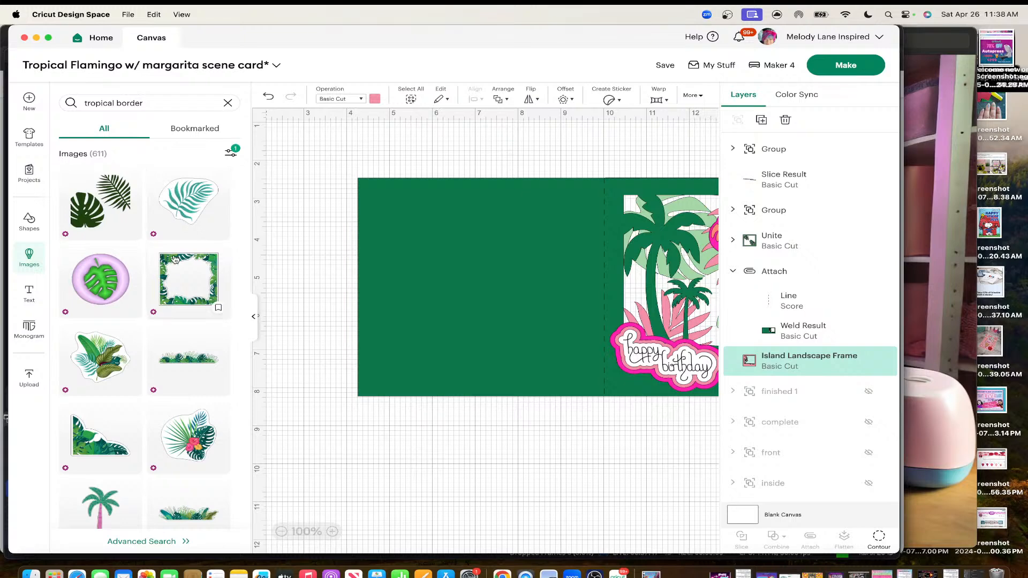
Insert the Monstera Deliciosa Frame and fit it over the plain green card panel at about 5.61 x 5.61 in
{"action": "scroll", "coordinate": [176, 224], "scroll_direction": "down", "scroll_amount": 2}
{"action": "left_click", "coordinate": [178, 226]}
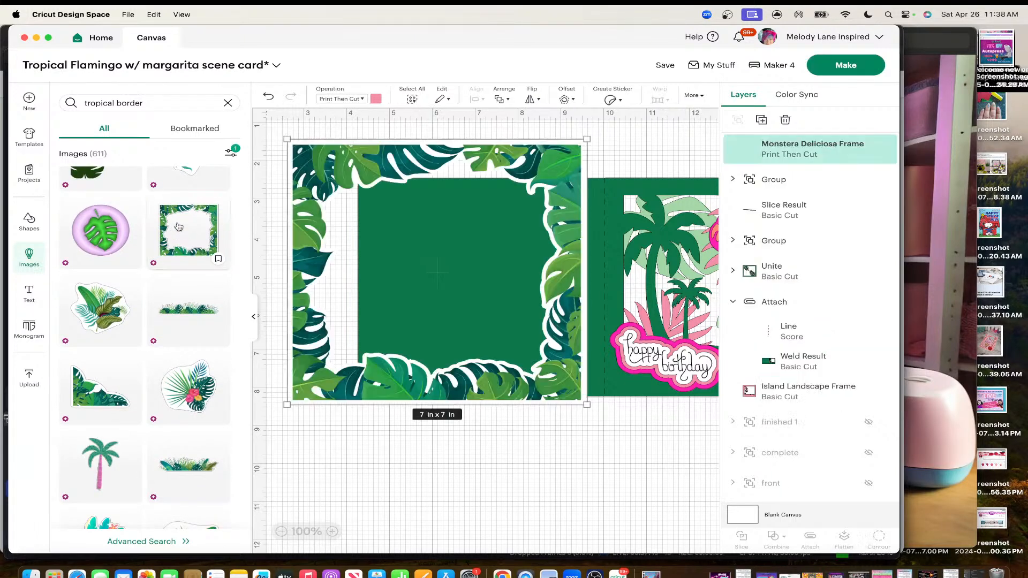
{"action": "left_click_drag", "start_coordinate": [405, 284], "coordinate": [427, 278]}
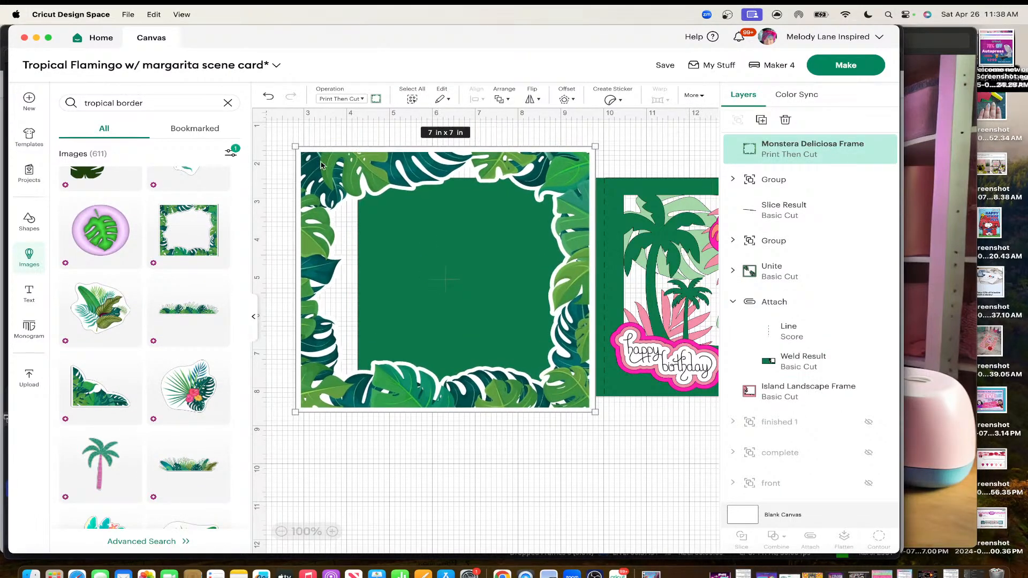
{"action": "left_click_drag", "start_coordinate": [304, 144], "coordinate": [355, 199]}
{"action": "left_click_drag", "start_coordinate": [433, 239], "coordinate": [439, 219]}
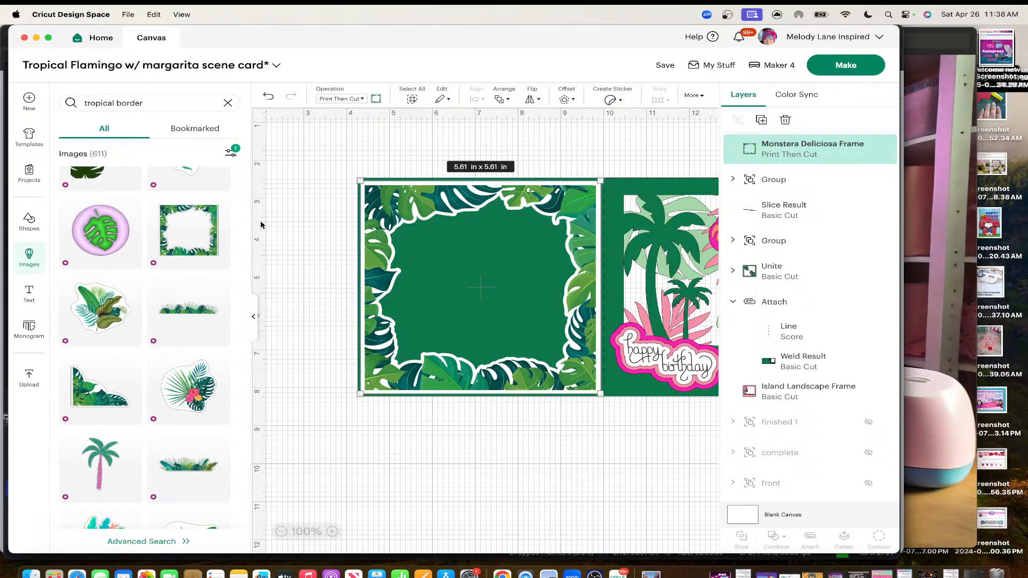
Browse the tropical border images in the sidebar and the advanced search for other border designs
{"action": "scroll", "coordinate": [118, 303], "scroll_direction": "down", "scroll_amount": 5}
{"action": "scroll", "coordinate": [119, 303], "scroll_direction": "down", "scroll_amount": 6}
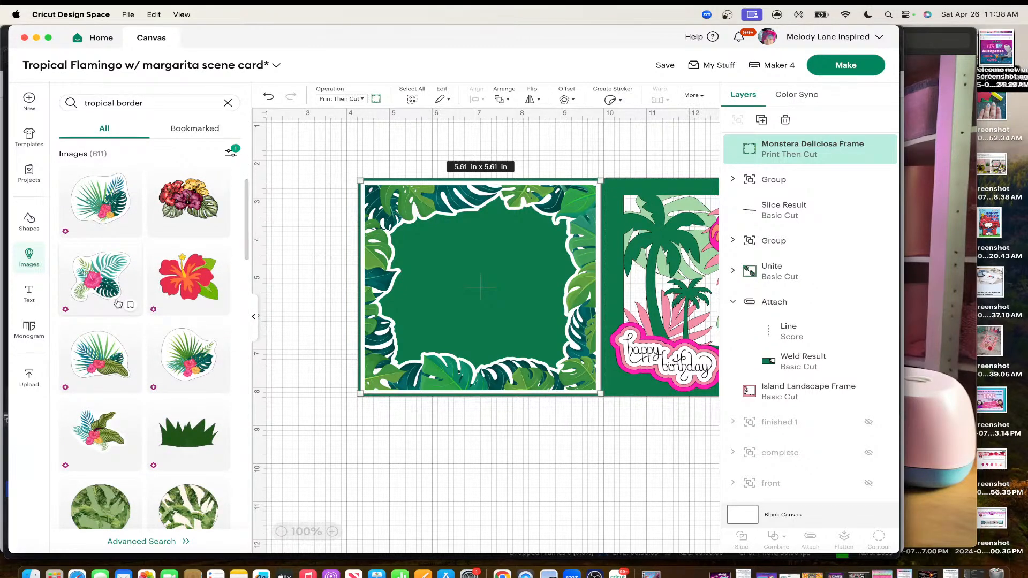
{"action": "scroll", "coordinate": [409, 229], "scroll_direction": "up", "scroll_amount": 2}
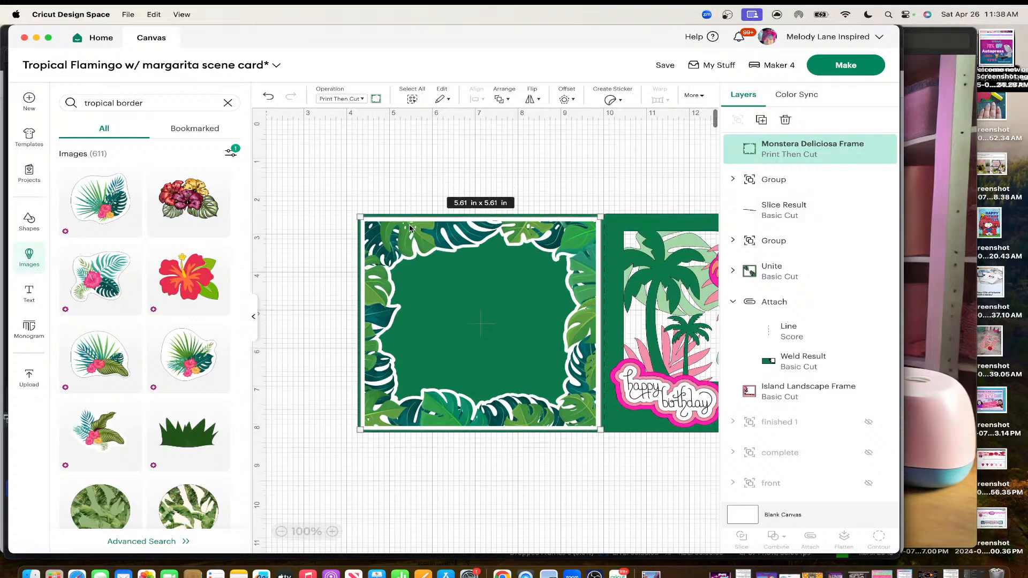
{"action": "left_click", "coordinate": [153, 545]}
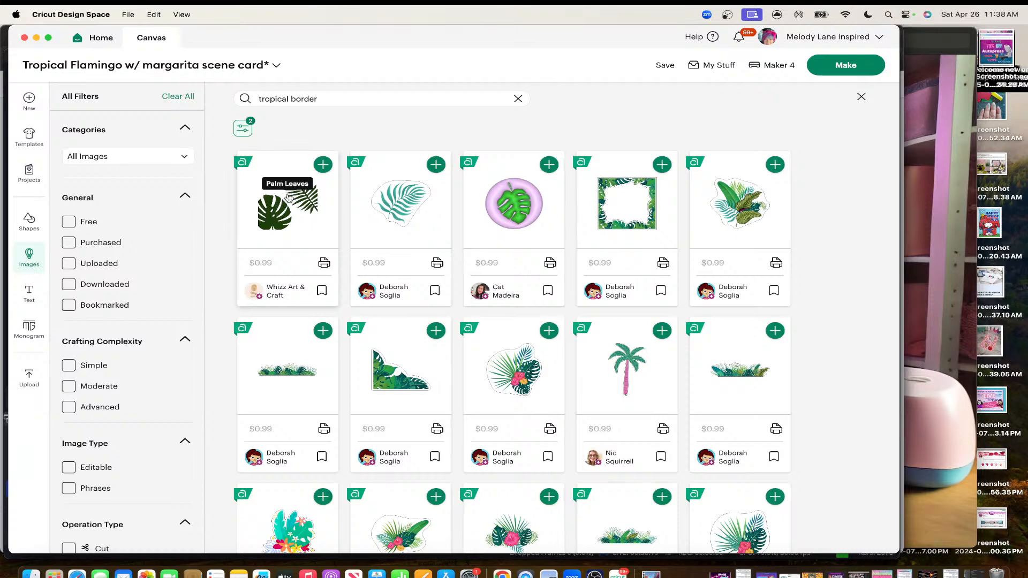
{"action": "scroll", "coordinate": [289, 197], "scroll_direction": "down", "scroll_amount": 3}
{"action": "scroll", "coordinate": [298, 257], "scroll_direction": "up", "scroll_amount": 1}
{"action": "scroll", "coordinate": [299, 256], "scroll_direction": "down", "scroll_amount": 1}
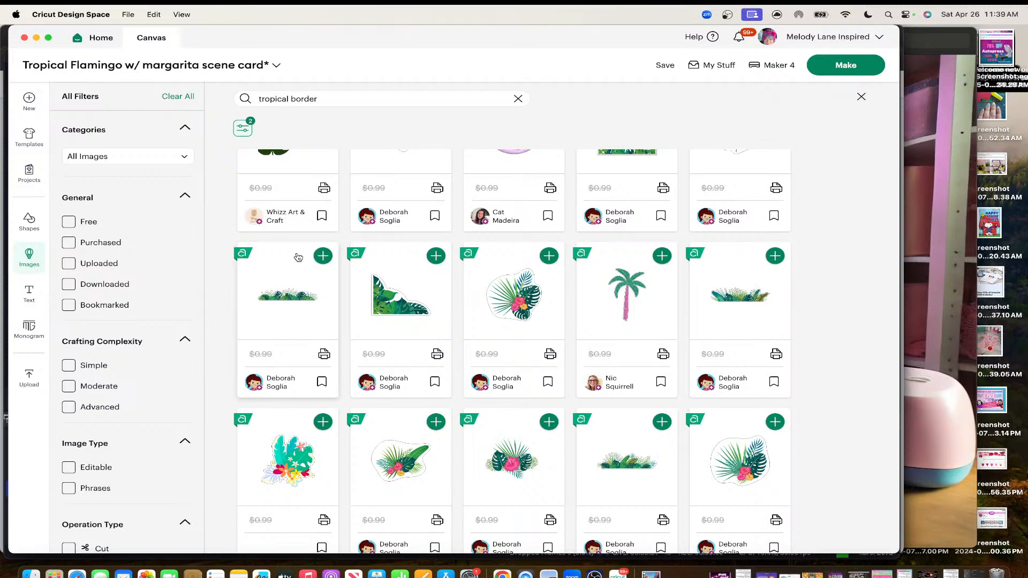
{"action": "scroll", "coordinate": [298, 257], "scroll_direction": "down", "scroll_amount": 4}
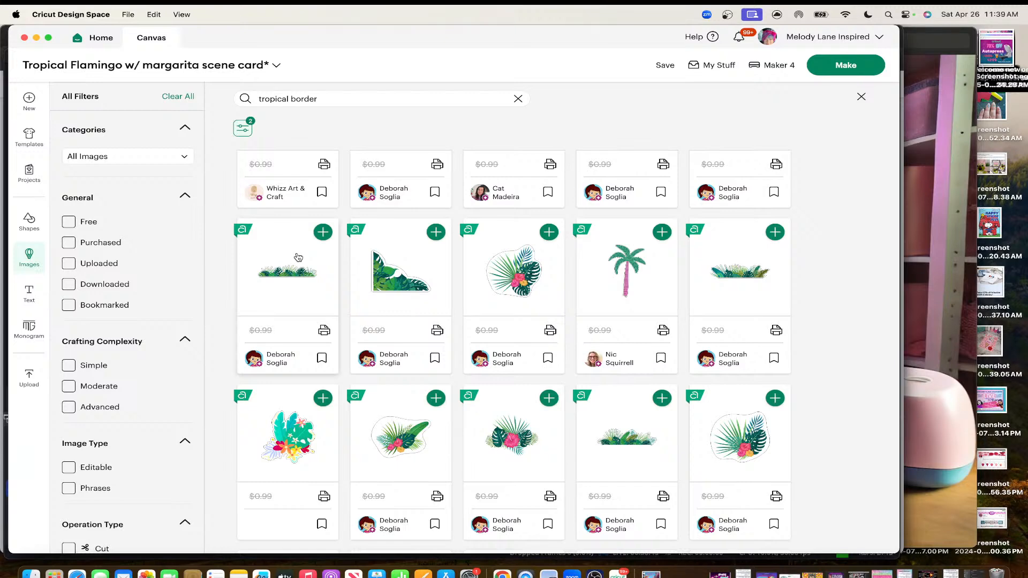
{"action": "scroll", "coordinate": [298, 257], "scroll_direction": "down", "scroll_amount": 3}
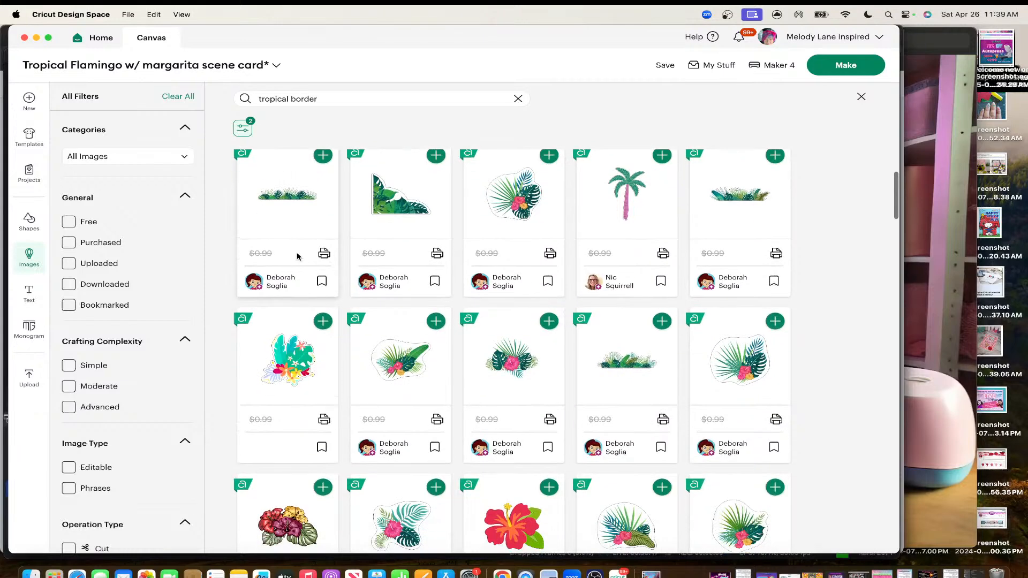
{"action": "scroll", "coordinate": [298, 257], "scroll_direction": "up", "scroll_amount": 5}
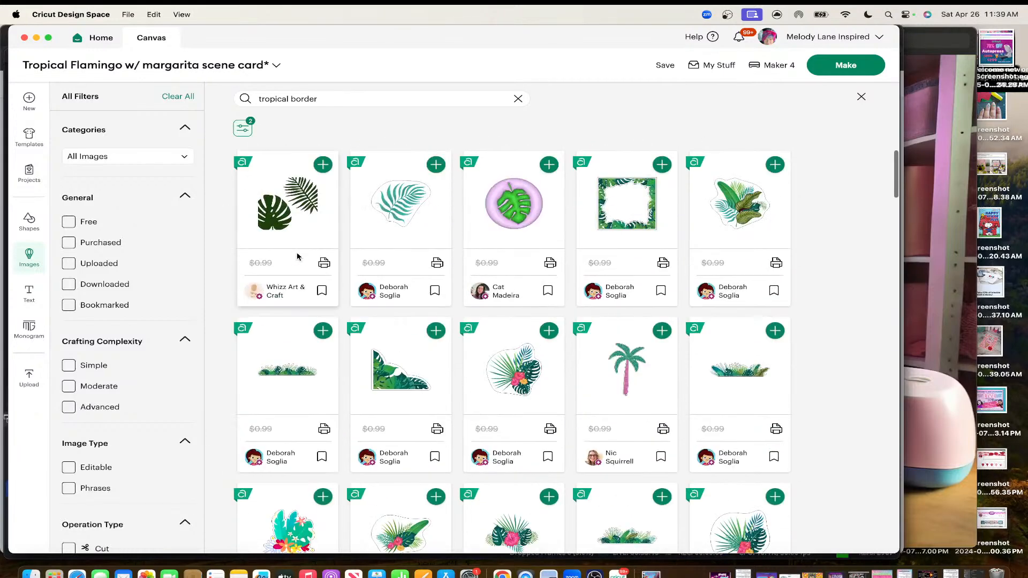
Open the details of the square monstera leaf frame and look through the similar images
{"action": "left_click", "coordinate": [639, 202]}
{"action": "scroll", "coordinate": [495, 358], "scroll_direction": "down", "scroll_amount": 3}
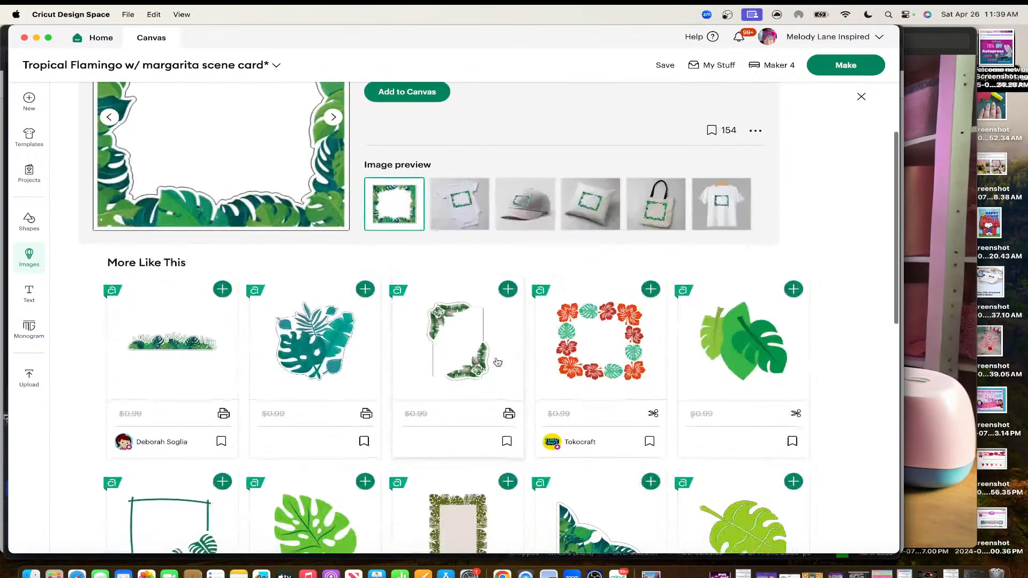
{"action": "scroll", "coordinate": [497, 362], "scroll_direction": "down", "scroll_amount": 4}
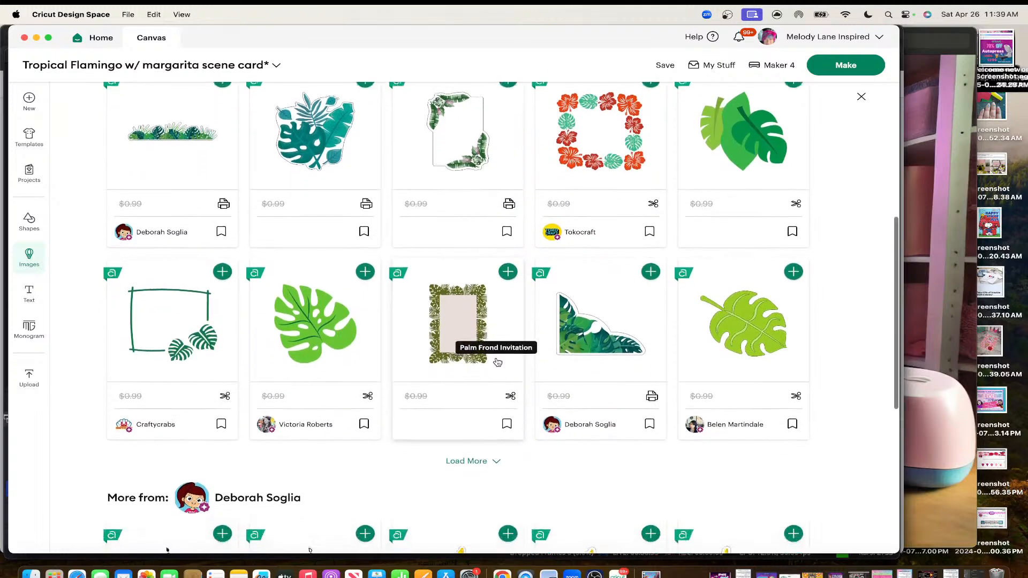
{"action": "scroll", "coordinate": [497, 363], "scroll_direction": "down", "scroll_amount": 2}
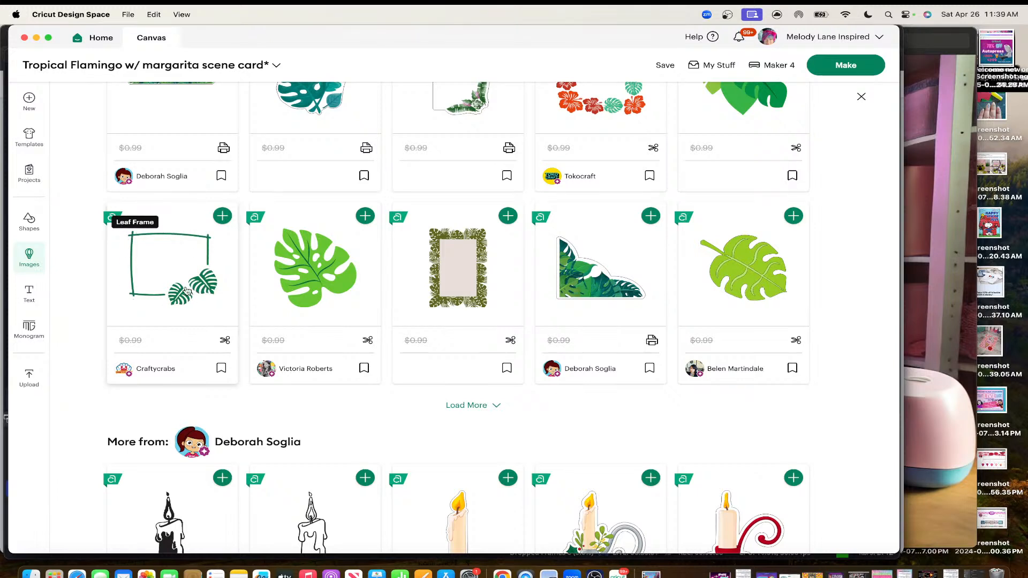
Load and look through more images similar to the Monstera Deliciosa Frame, and return to the search results
{"action": "left_click", "coordinate": [491, 406]}
{"action": "scroll", "coordinate": [489, 360], "scroll_direction": "down", "scroll_amount": 3}
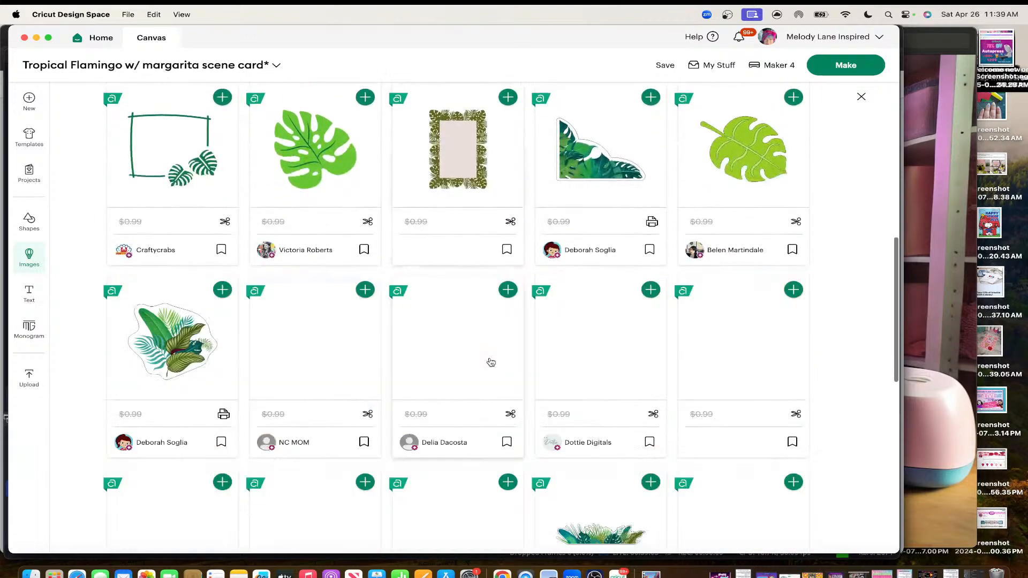
{"action": "scroll", "coordinate": [491, 362], "scroll_direction": "down", "scroll_amount": 6}
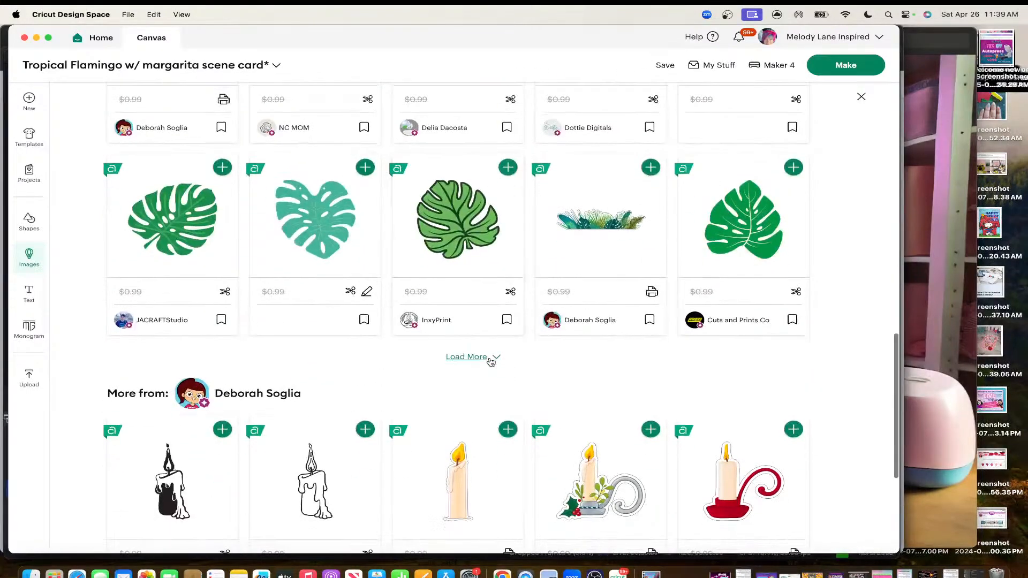
{"action": "scroll", "coordinate": [490, 362], "scroll_direction": "up", "scroll_amount": 15}
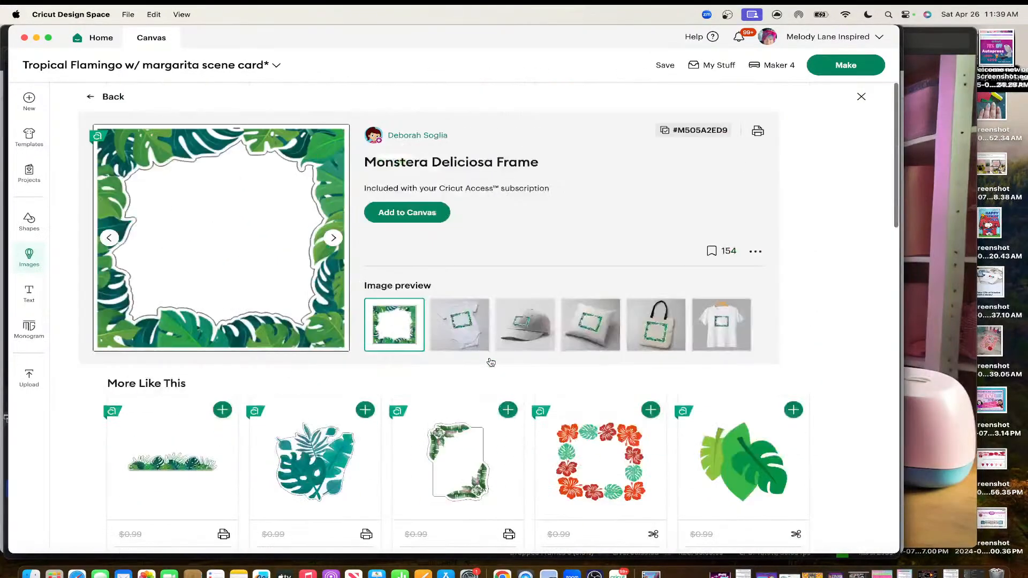
{"action": "left_click", "coordinate": [115, 97]}
Insert the Tropical Frame with hibiscus flowers and sunglasses from the "tropical border" results and move it away from the card
{"action": "scroll", "coordinate": [456, 352], "scroll_direction": "down", "scroll_amount": 6}
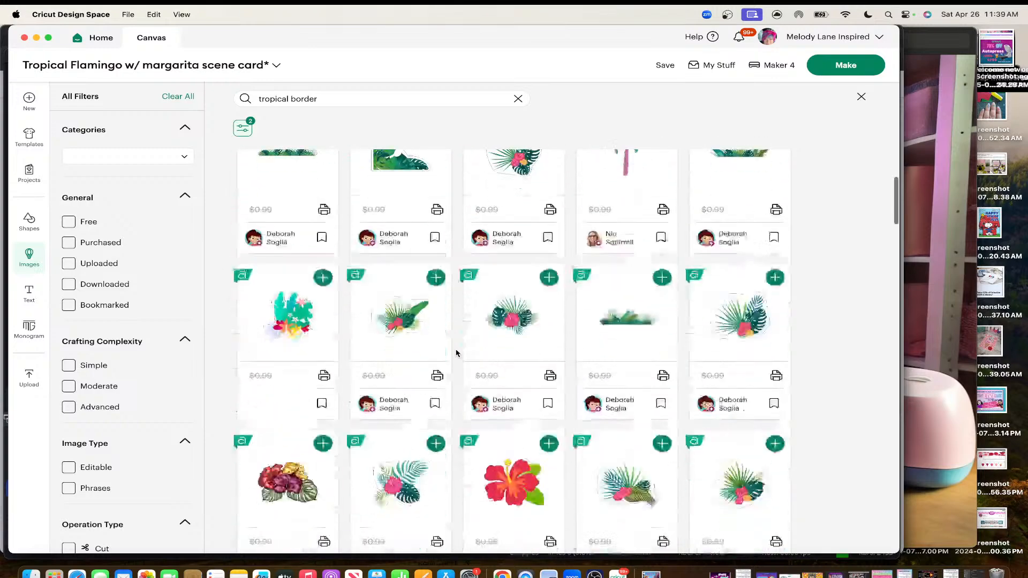
{"action": "scroll", "coordinate": [456, 352], "scroll_direction": "down", "scroll_amount": 9}
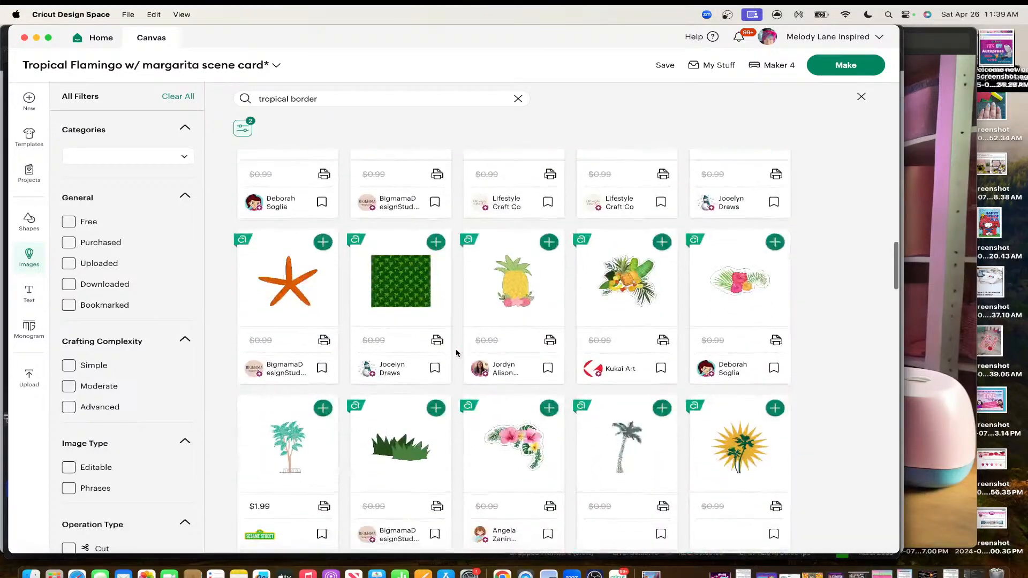
{"action": "scroll", "coordinate": [456, 352], "scroll_direction": "down", "scroll_amount": 7}
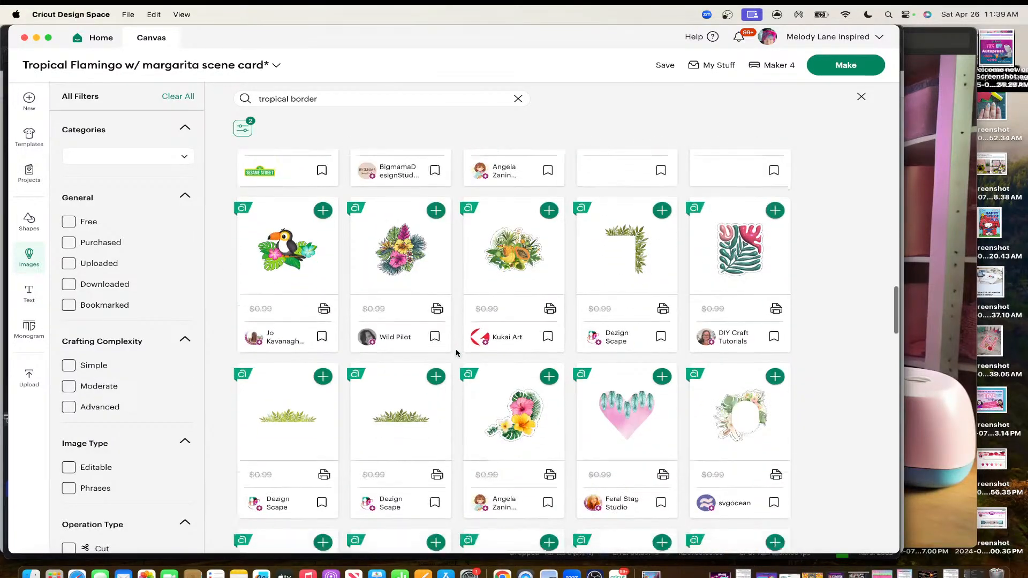
{"action": "scroll", "coordinate": [456, 352], "scroll_direction": "down", "scroll_amount": 5}
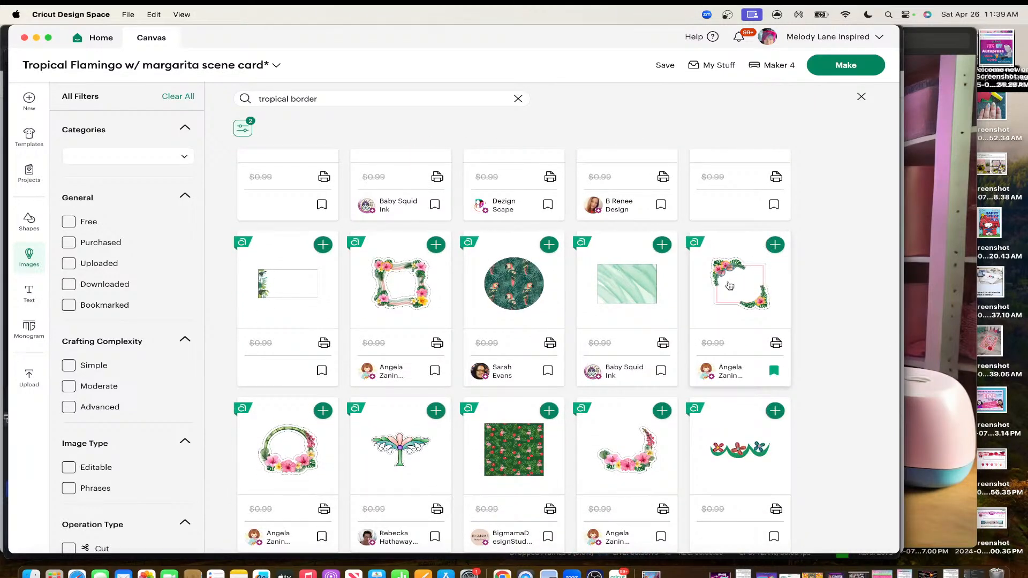
{"action": "left_click", "coordinate": [729, 285]}
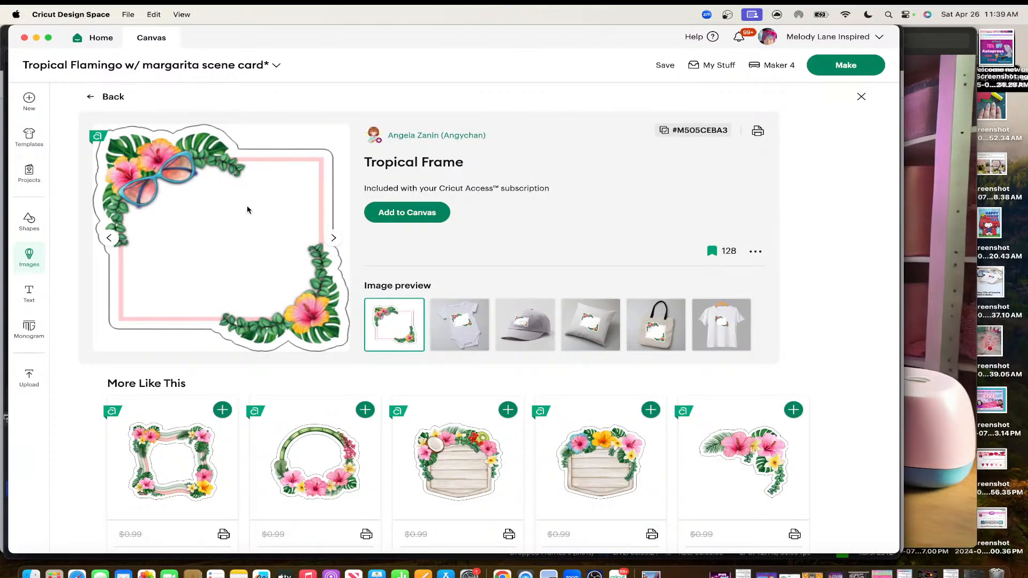
{"action": "left_click", "coordinate": [411, 211]}
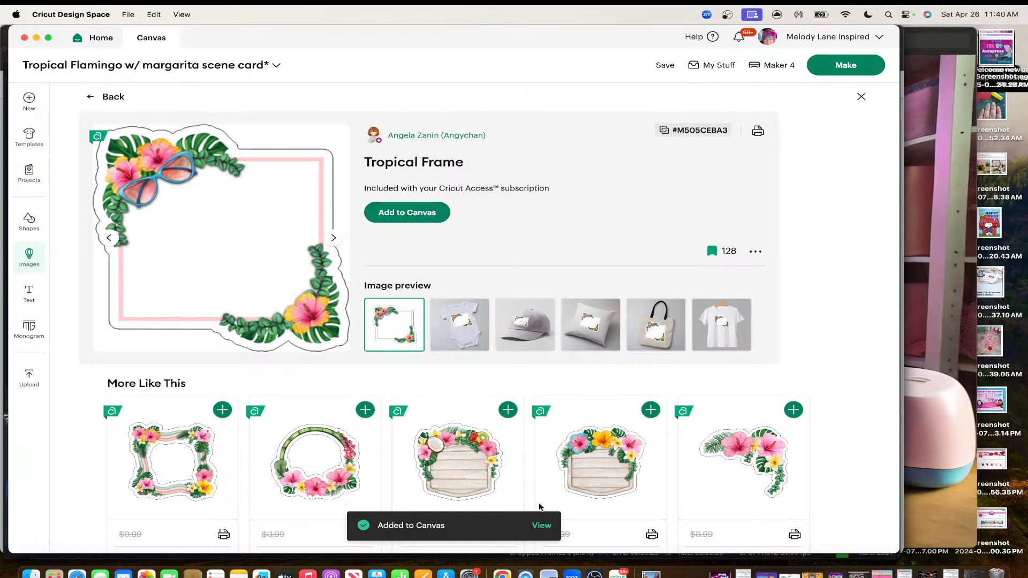
{"action": "left_click", "coordinate": [542, 528]}
{"action": "left_click_drag", "start_coordinate": [251, 272], "coordinate": [697, 572]}
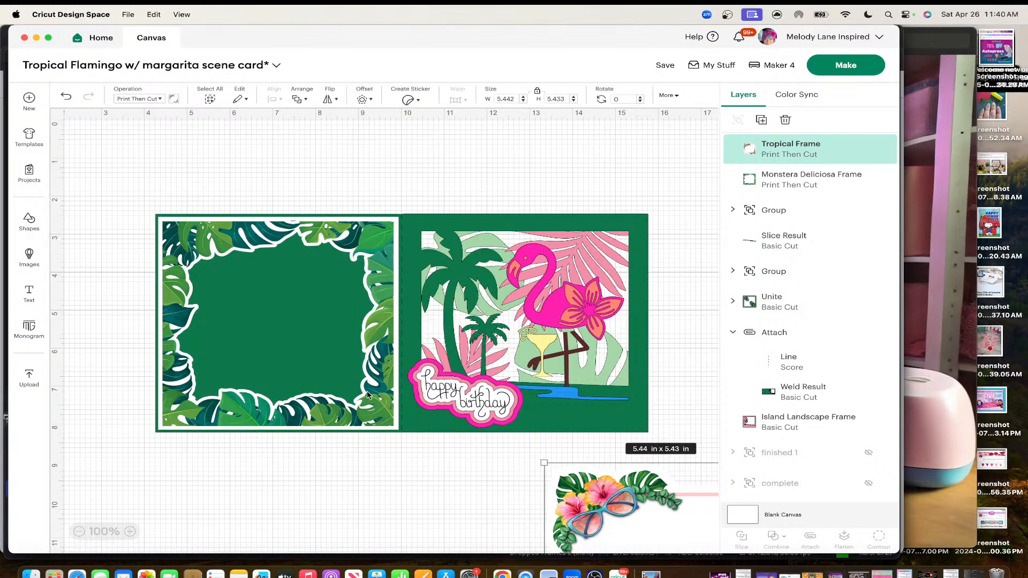
{"action": "left_click_drag", "start_coordinate": [623, 496], "coordinate": [803, 461]}
Move the Monstera Deliciosa Frame off the green card panel into the empty area below the card
{"action": "left_click", "coordinate": [214, 239]}
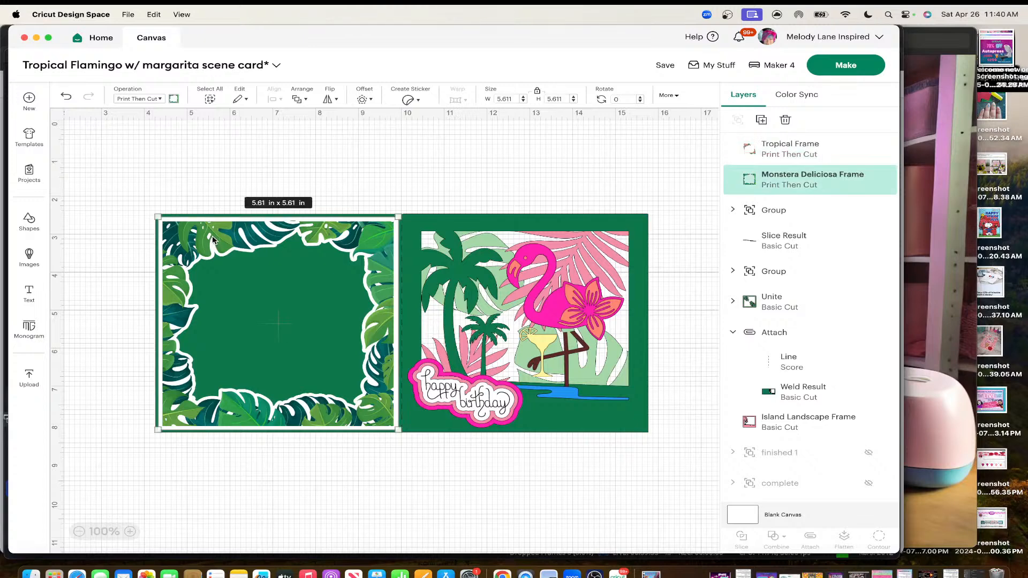
{"action": "scroll", "coordinate": [214, 240], "scroll_direction": "down", "scroll_amount": 5}
{"action": "left_click_drag", "start_coordinate": [210, 136], "coordinate": [369, 400]}
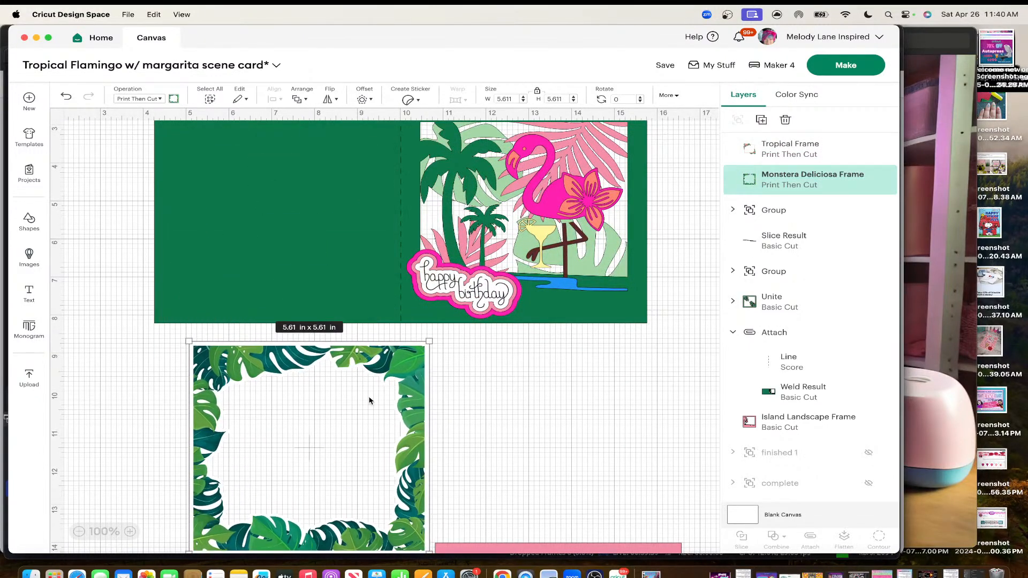
{"action": "left_click", "coordinate": [533, 549]}
{"action": "left_click_drag", "start_coordinate": [401, 383], "coordinate": [417, 381]}
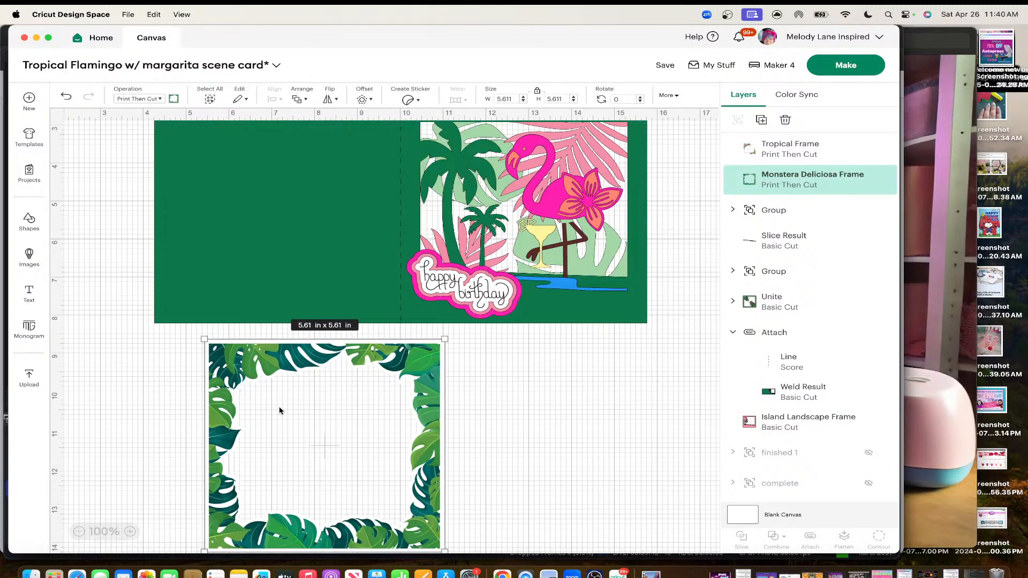
{"action": "scroll", "coordinate": [308, 385], "scroll_direction": "down", "scroll_amount": 1}
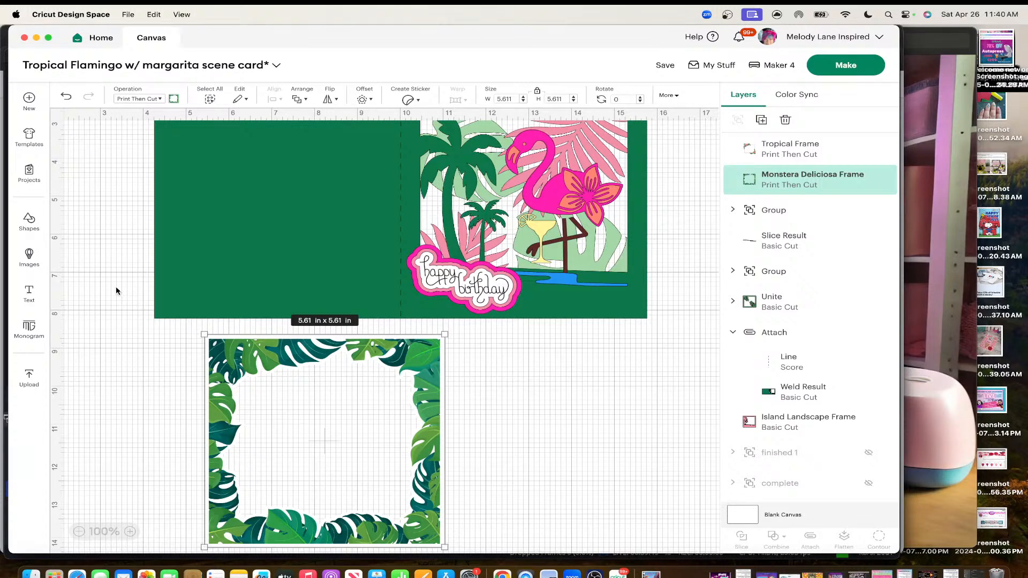
Add a square shape and stretch it over the monstera frame to about 5.11 x 5.17 in, just inside the frame's edges
{"action": "left_click", "coordinate": [24, 225]}
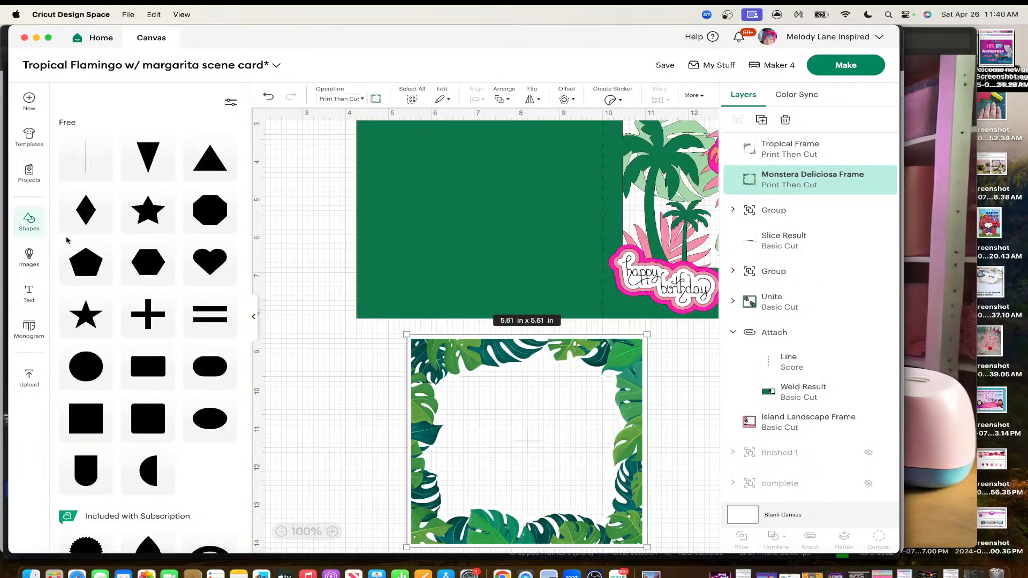
{"action": "left_click", "coordinate": [91, 415]}
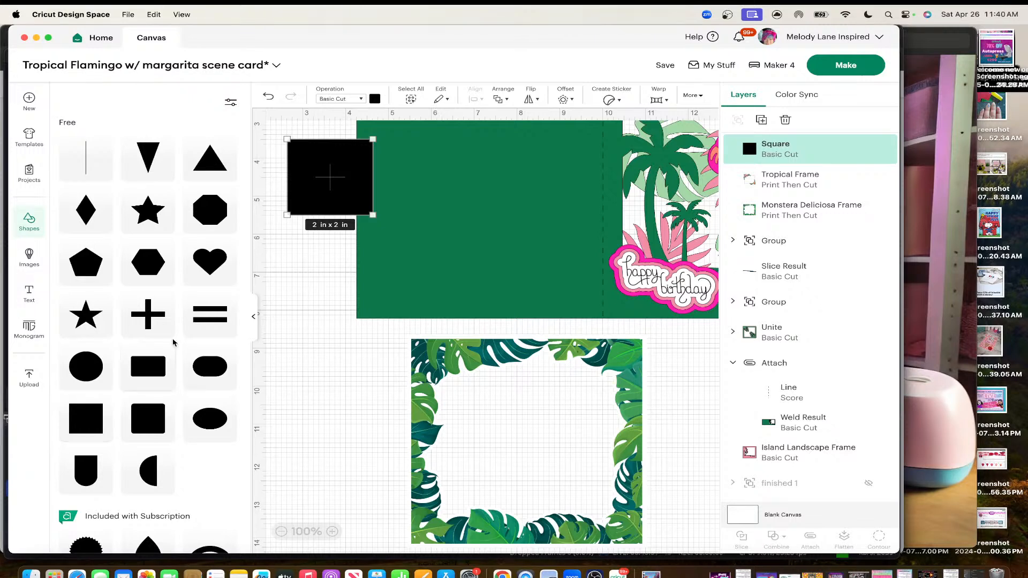
{"action": "left_click_drag", "start_coordinate": [335, 182], "coordinate": [466, 384]}
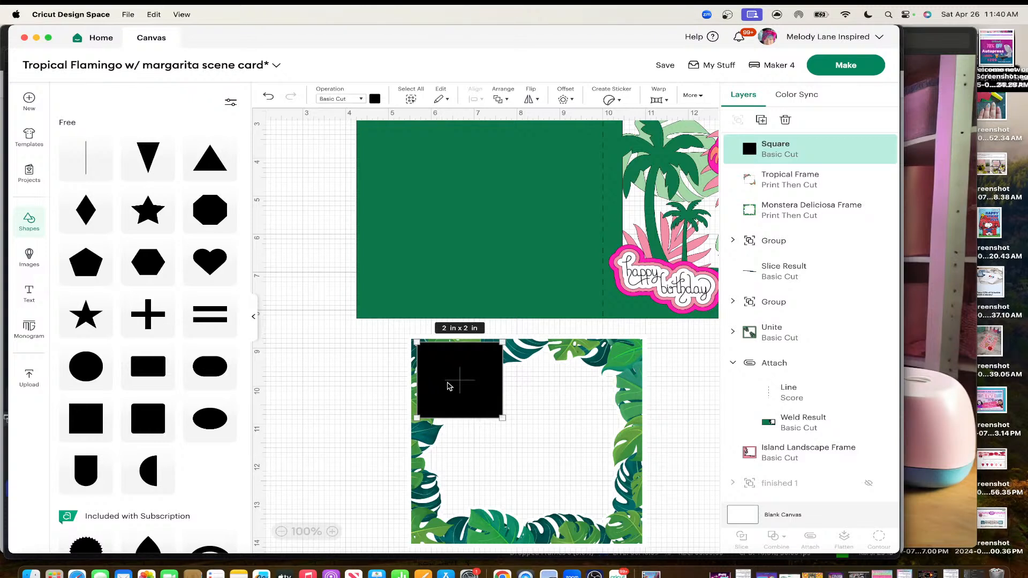
{"action": "left_click_drag", "start_coordinate": [509, 369], "coordinate": [635, 369]}
{"action": "left_click_drag", "start_coordinate": [539, 418], "coordinate": [553, 535]}
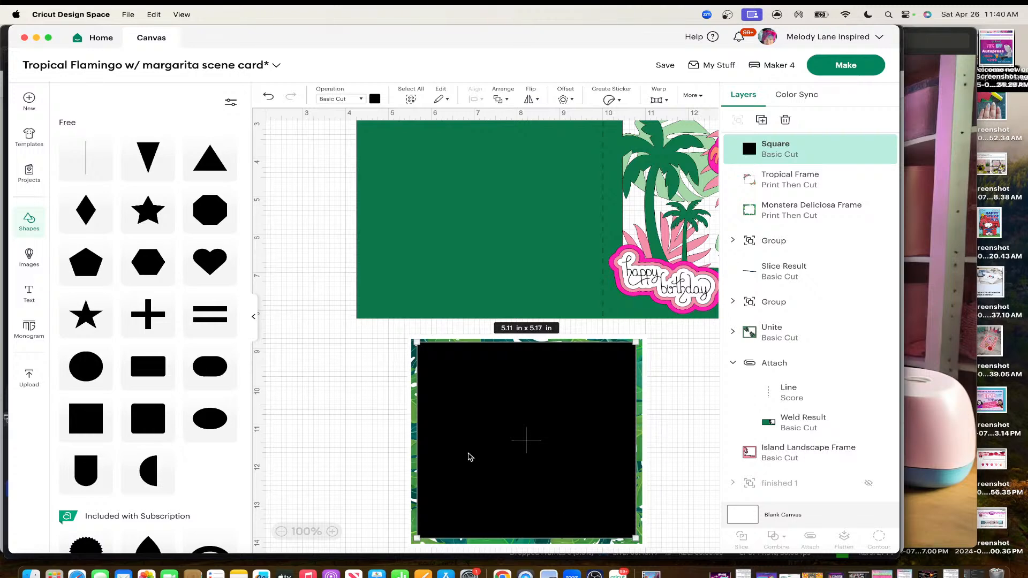
{"action": "left_click", "coordinate": [255, 319]}
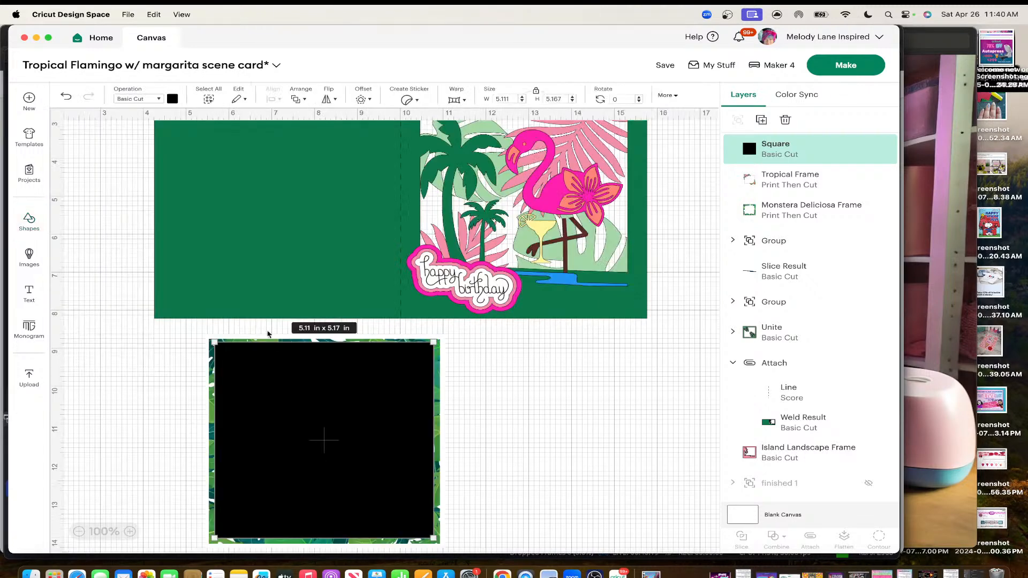
Recolor the square white and send it to the back, behind the monstera frame
{"action": "scroll", "coordinate": [281, 338], "scroll_direction": "down", "scroll_amount": 2}
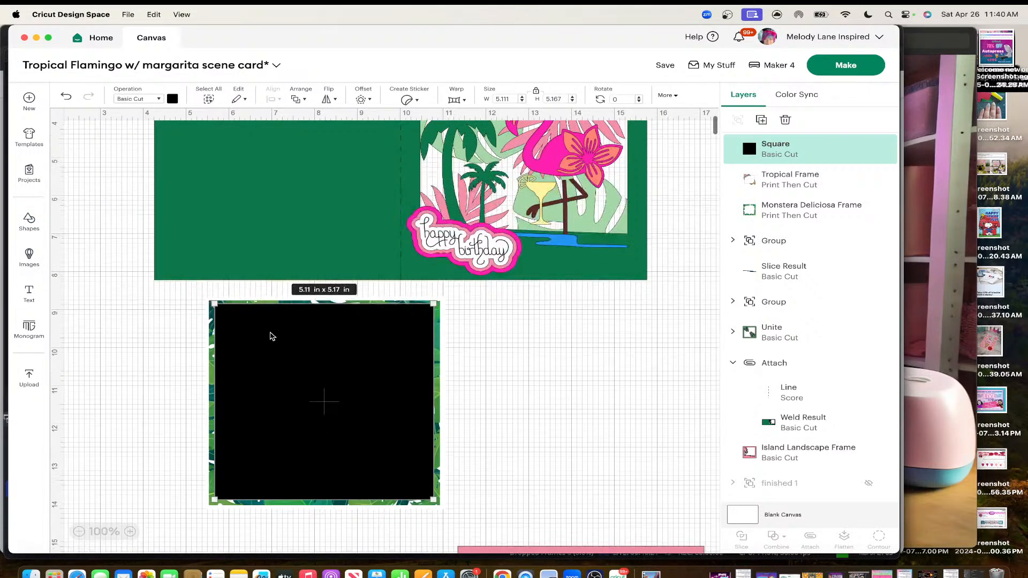
{"action": "left_click", "coordinate": [185, 305]}
{"action": "left_click_drag", "start_coordinate": [188, 290], "coordinate": [180, 360]}
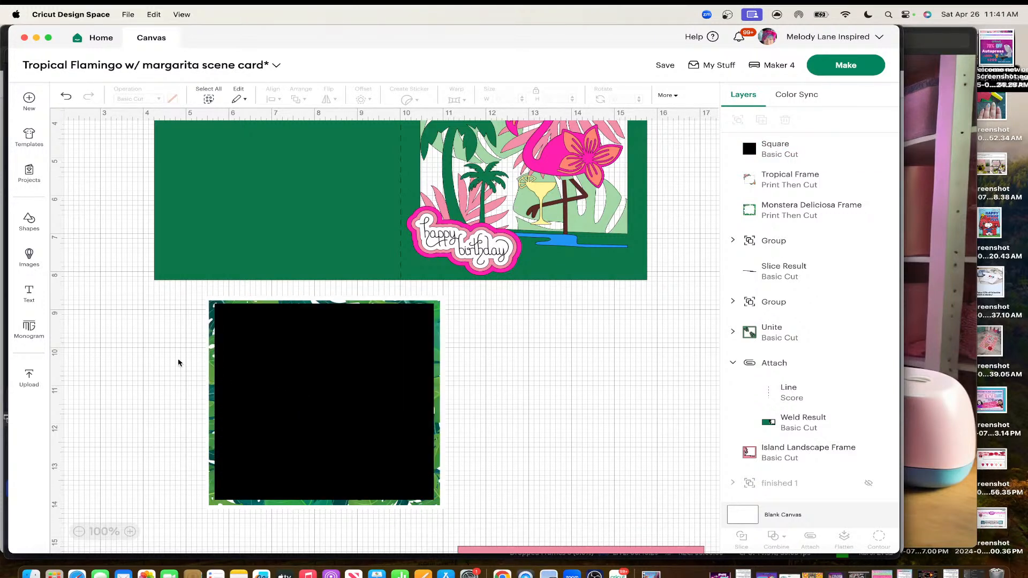
{"action": "left_click", "coordinate": [269, 400]}
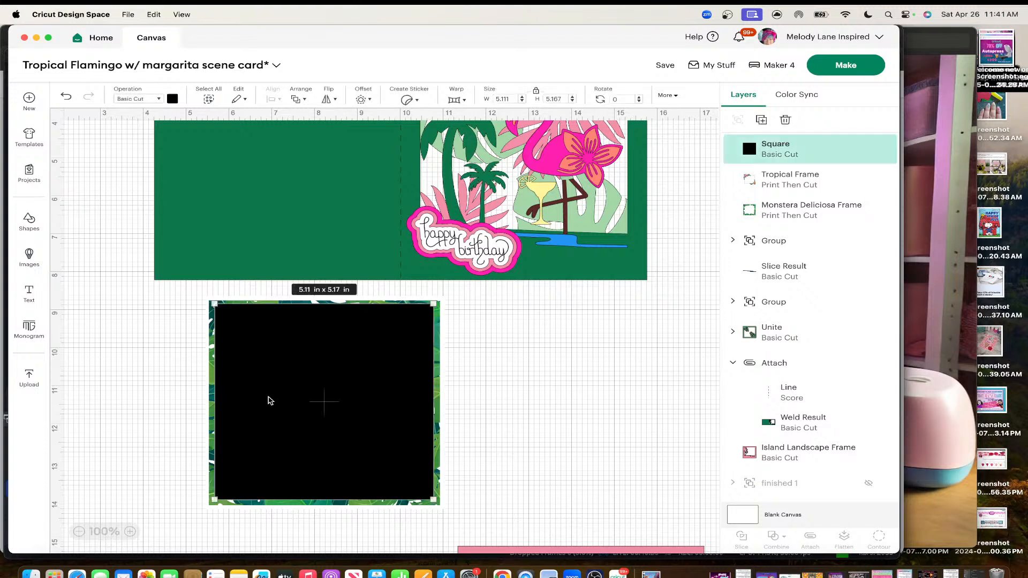
{"action": "left_click", "coordinate": [173, 100]}
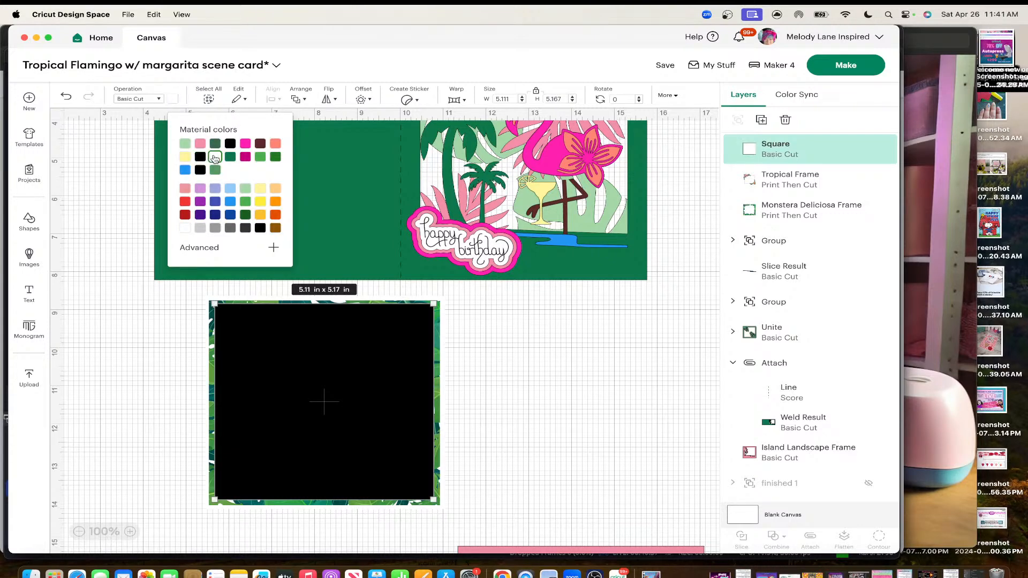
{"action": "left_click", "coordinate": [215, 156]}
{"action": "right_click", "coordinate": [294, 345]}
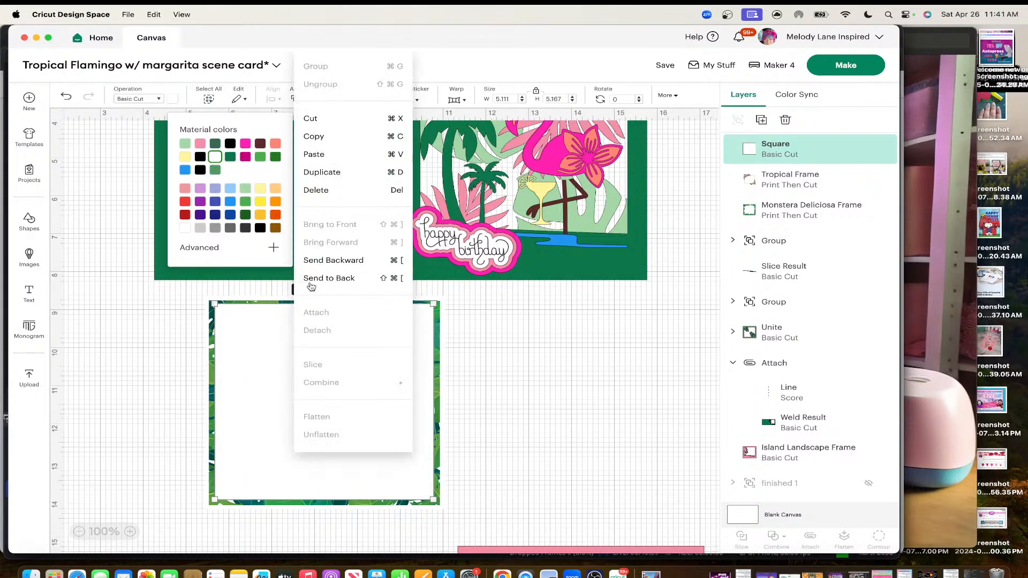
{"action": "left_click", "coordinate": [319, 278]}
{"action": "left_click", "coordinate": [485, 364]}
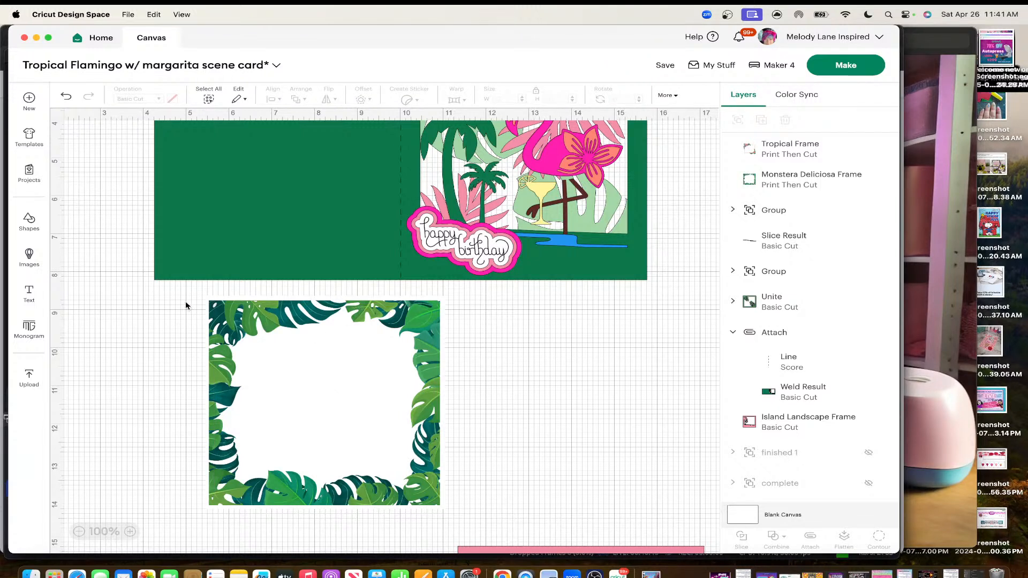
Flatten the monstera frame and white square into one Print Then Cut image and place it below the plain card panel
{"action": "left_click_drag", "start_coordinate": [182, 301], "coordinate": [469, 517]}
{"action": "left_click_drag", "start_coordinate": [183, 304], "coordinate": [478, 524]}
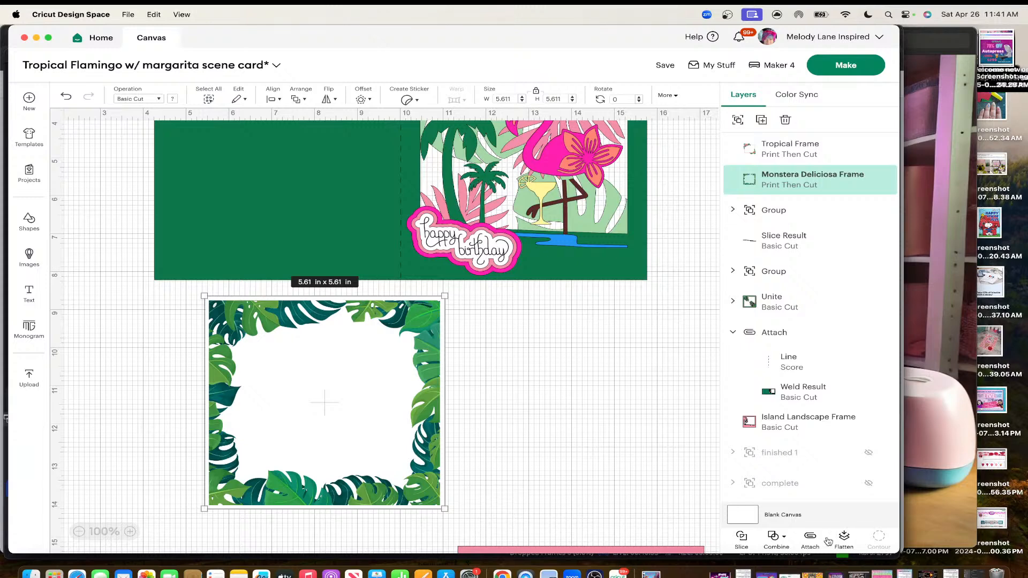
{"action": "left_click", "coordinate": [844, 536]}
{"action": "left_click_drag", "start_coordinate": [318, 368], "coordinate": [287, 195]}
{"action": "scroll", "coordinate": [315, 351], "scroll_direction": "up", "scroll_amount": 3}
{"action": "left_click_drag", "start_coordinate": [329, 309], "coordinate": [318, 483]}
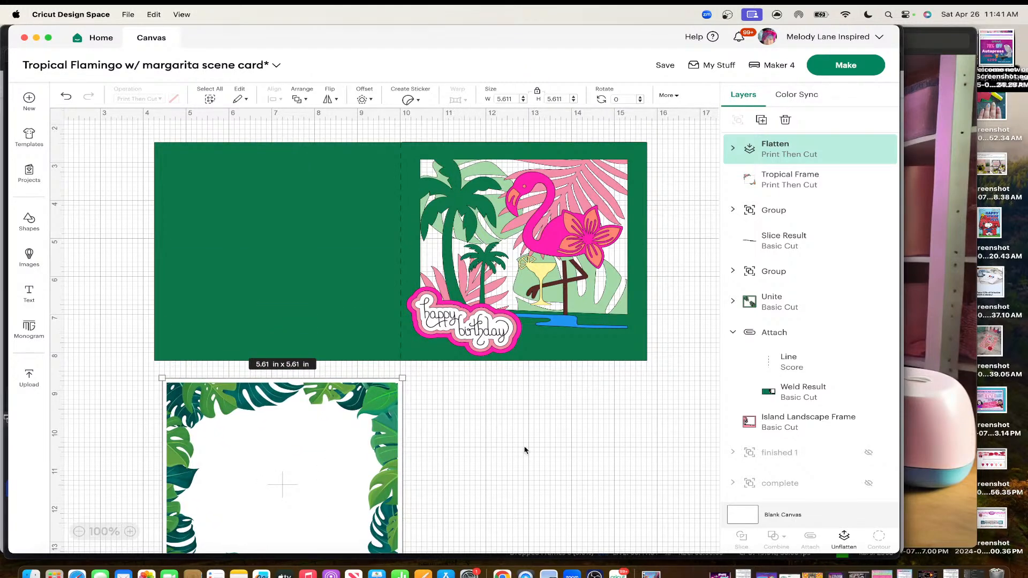
{"action": "scroll", "coordinate": [523, 449], "scroll_direction": "down", "scroll_amount": 4}
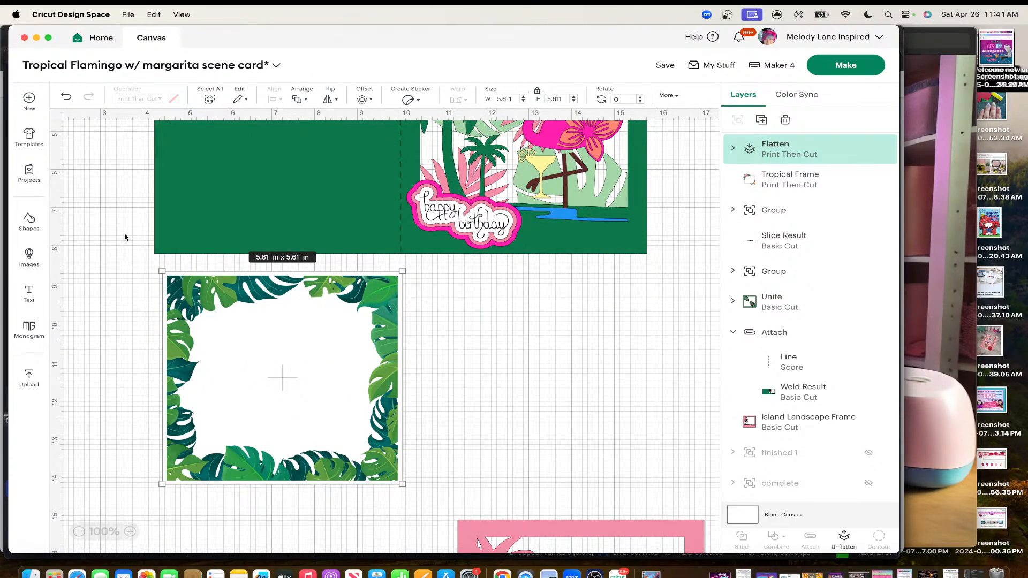
Search the image library for "hibiscus"
{"action": "left_click", "coordinate": [29, 259]}
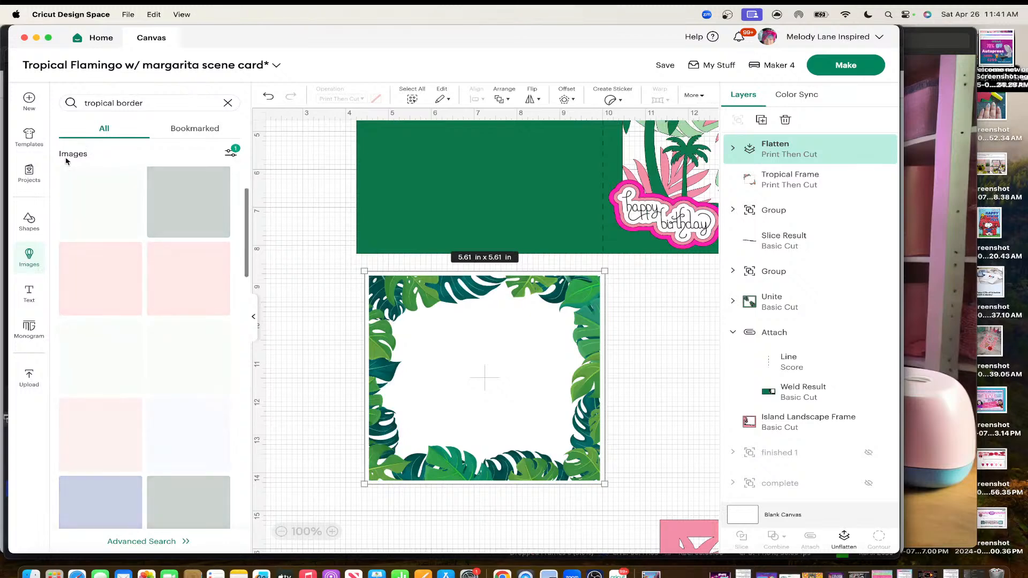
{"action": "left_click", "coordinate": [112, 100]}
{"action": "key", "text": "super+a"}
{"action": "key", "text": "BackSpace"}
{"action": "type", "text": "hib"}
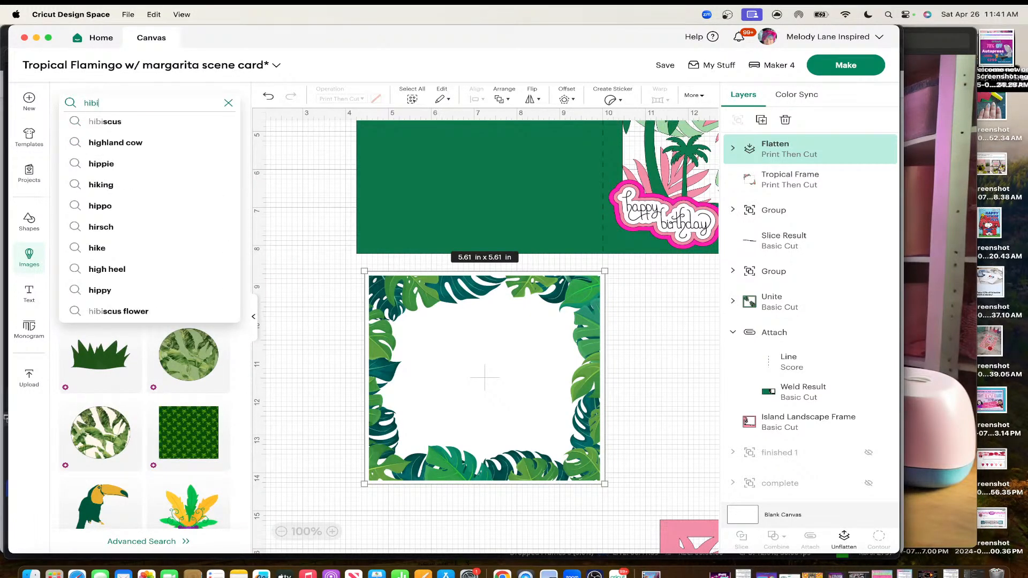
{"action": "type", "text": "iscus"}
{"action": "key", "text": "Return"}
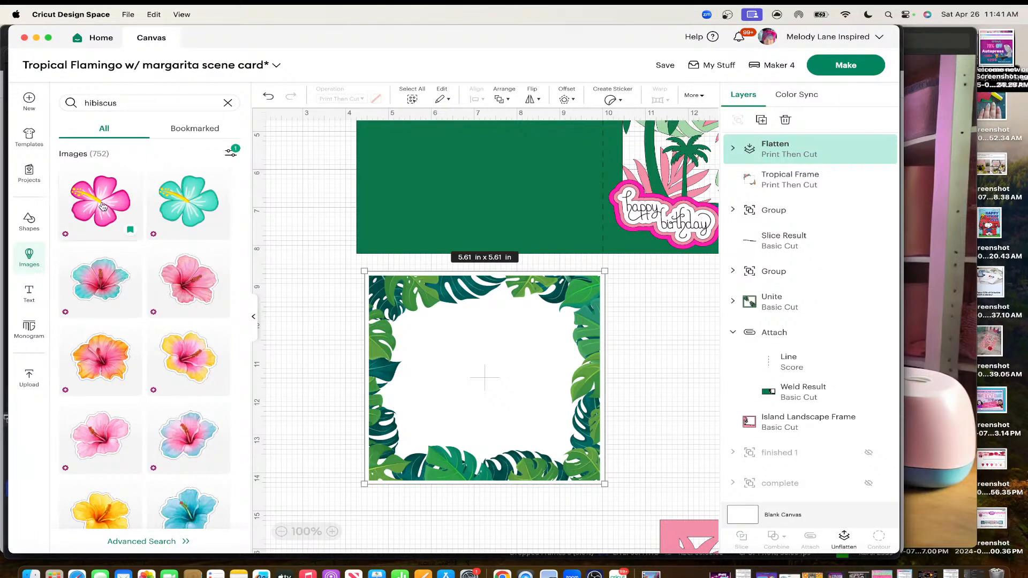
Insert the pink hibiscus, shrink it to about 2 in wide, and place it on the lower-right corner of the monstera frame
{"action": "left_click", "coordinate": [104, 207]}
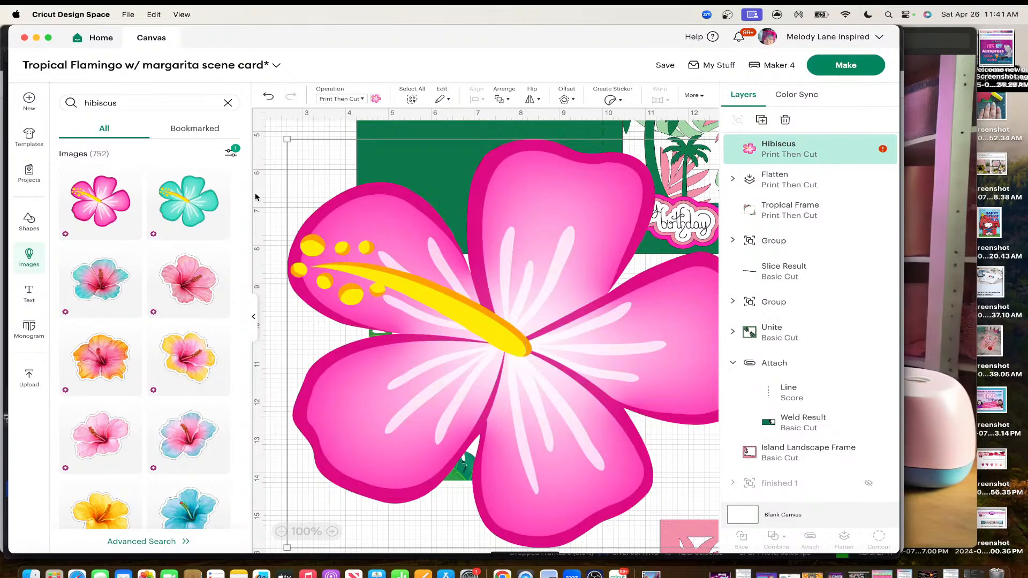
{"action": "left_click", "coordinate": [253, 316]}
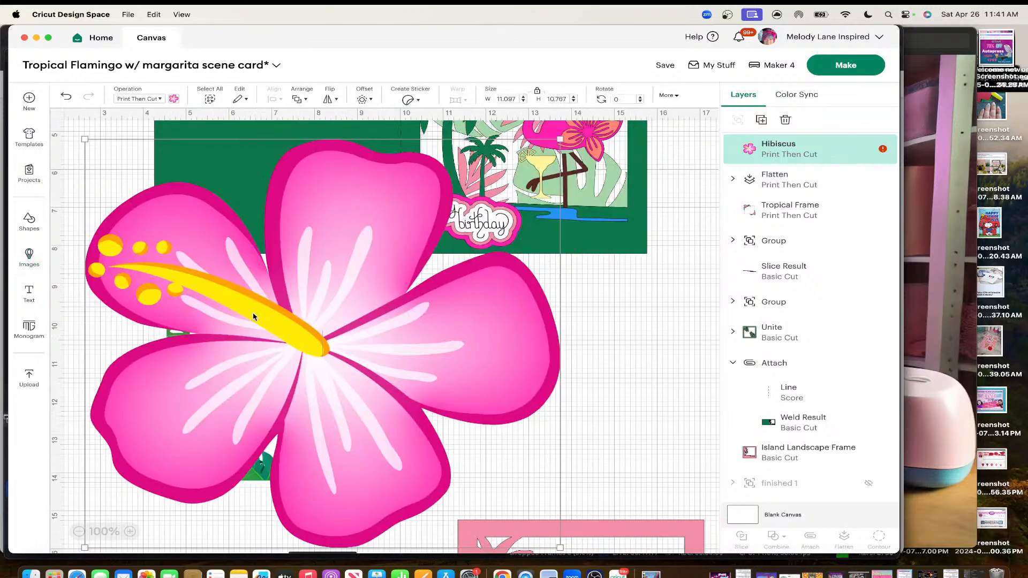
{"action": "left_click_drag", "start_coordinate": [560, 140], "coordinate": [189, 458]}
{"action": "left_click_drag", "start_coordinate": [145, 525], "coordinate": [350, 452]}
{"action": "left_click_drag", "start_coordinate": [394, 386], "coordinate": [375, 390]}
{"action": "left_click_drag", "start_coordinate": [350, 432], "coordinate": [363, 433]}
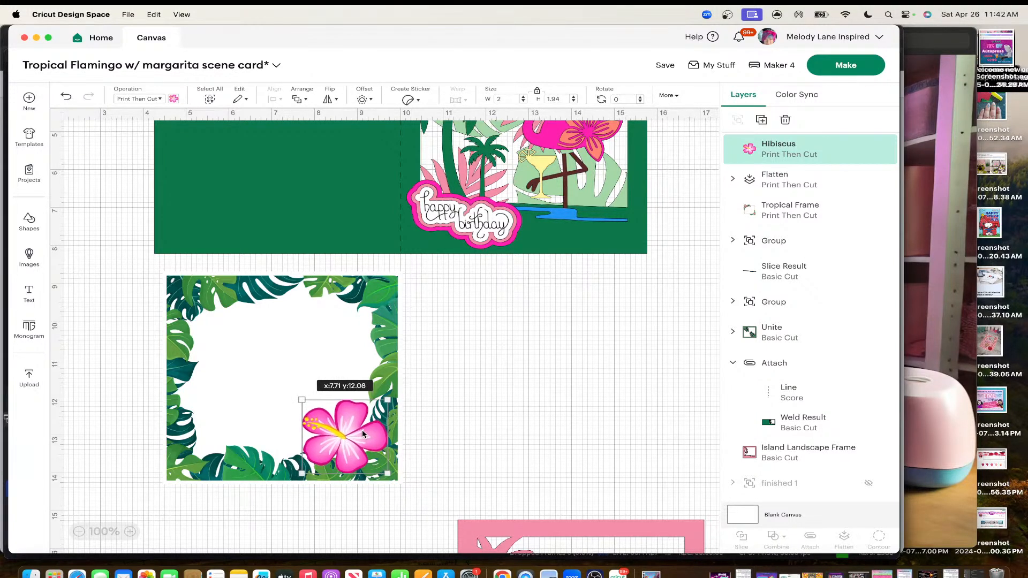
{"action": "left_click_drag", "start_coordinate": [366, 397], "coordinate": [366, 392]}
{"action": "left_click", "coordinate": [456, 413]}
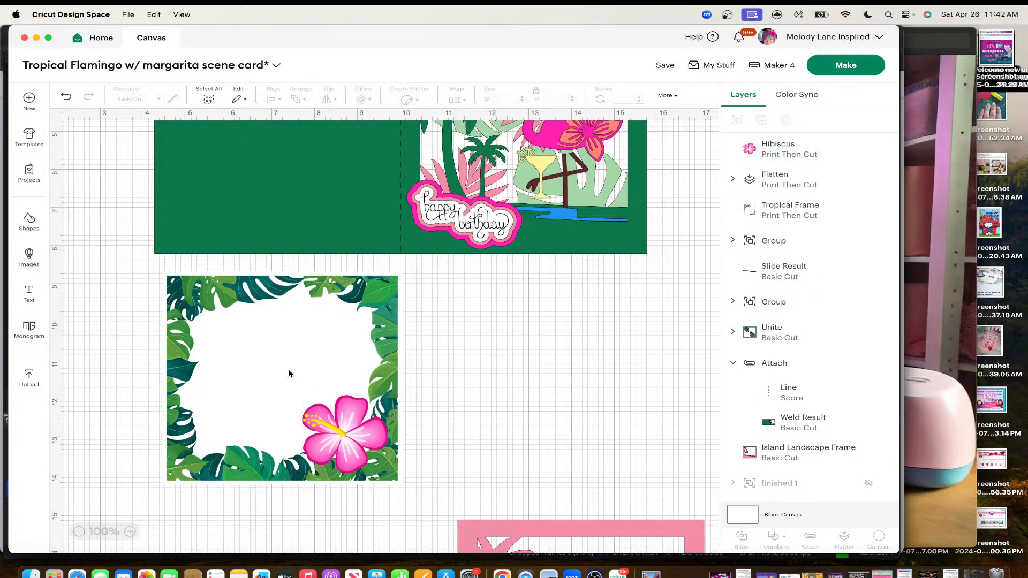
Flatten the leaf-framed insert and hibiscus into one Print Then Cut image and place it over the plain green card panel
{"action": "left_click_drag", "start_coordinate": [130, 302], "coordinate": [424, 504]}
{"action": "left_click", "coordinate": [845, 537]}
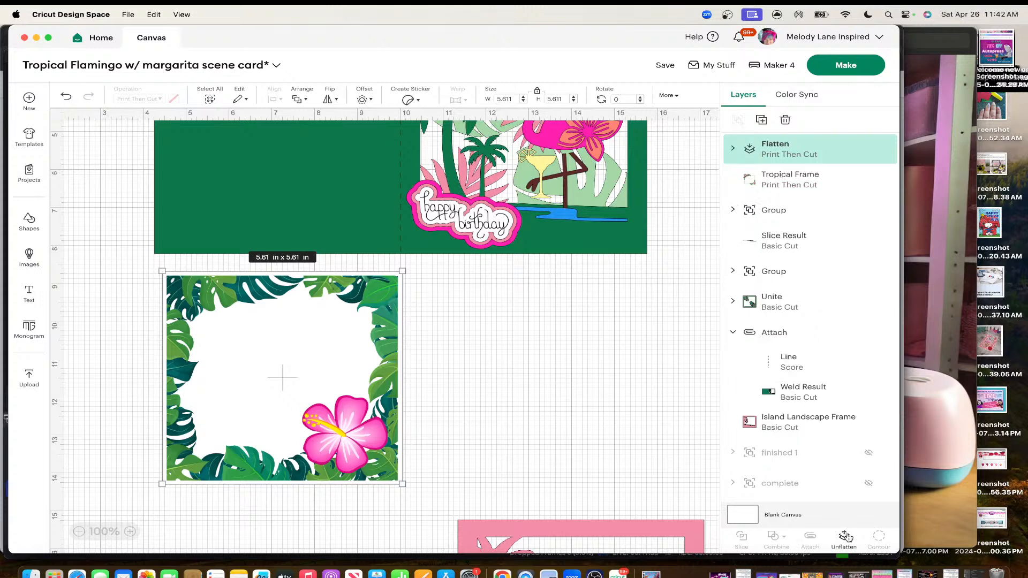
{"action": "left_click_drag", "start_coordinate": [325, 371], "coordinate": [319, 389]}
{"action": "scroll", "coordinate": [319, 390], "scroll_direction": "up", "scroll_amount": 2}
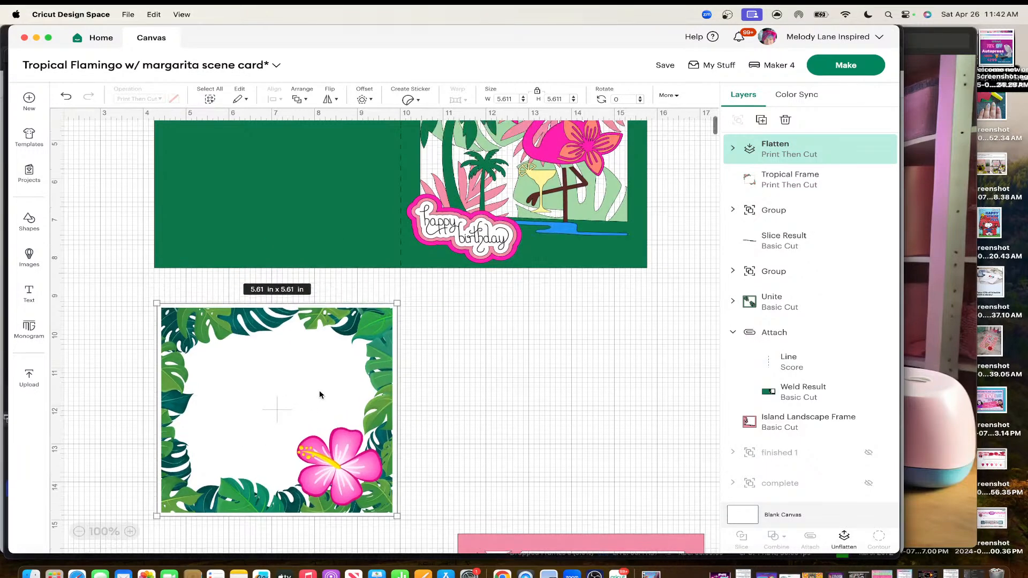
{"action": "left_click_drag", "start_coordinate": [296, 451], "coordinate": [311, 166]}
{"action": "scroll", "coordinate": [407, 364], "scroll_direction": "up", "scroll_amount": 2}
{"action": "left_click_drag", "start_coordinate": [364, 216], "coordinate": [348, 250]}
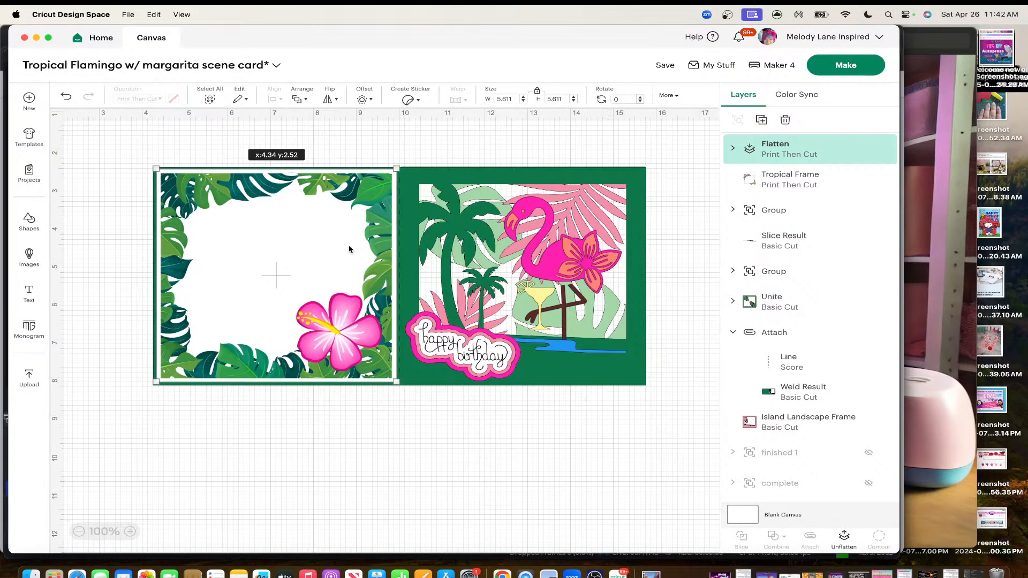
{"action": "left_click_drag", "start_coordinate": [349, 249], "coordinate": [348, 249]}
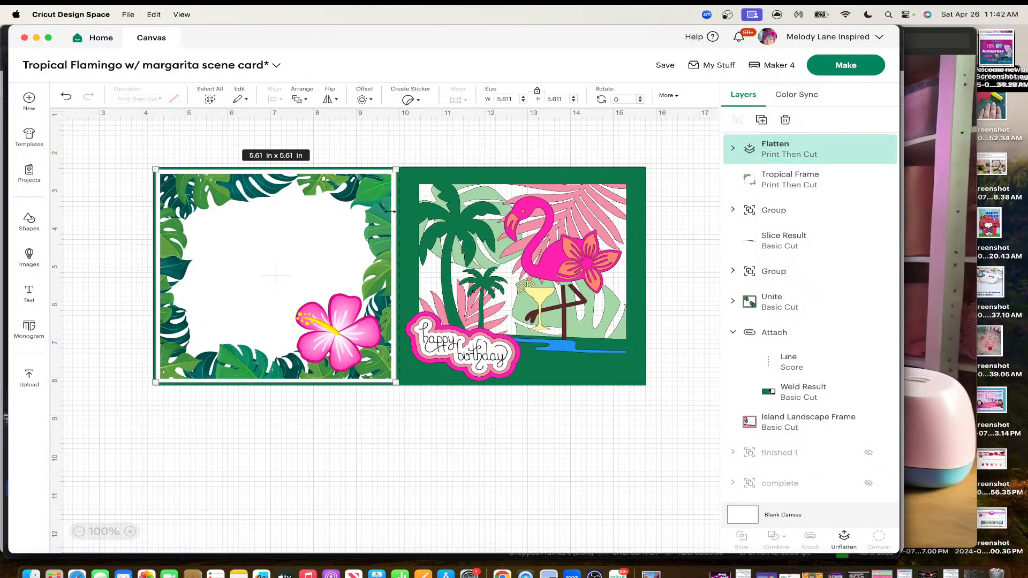
Shrink the flattened insert to about 5.54 by 5.53 in and center it on the green panel with an even border
{"action": "left_click_drag", "start_coordinate": [395, 210], "coordinate": [393, 211]}
{"action": "left_click_drag", "start_coordinate": [349, 171], "coordinate": [349, 204]}
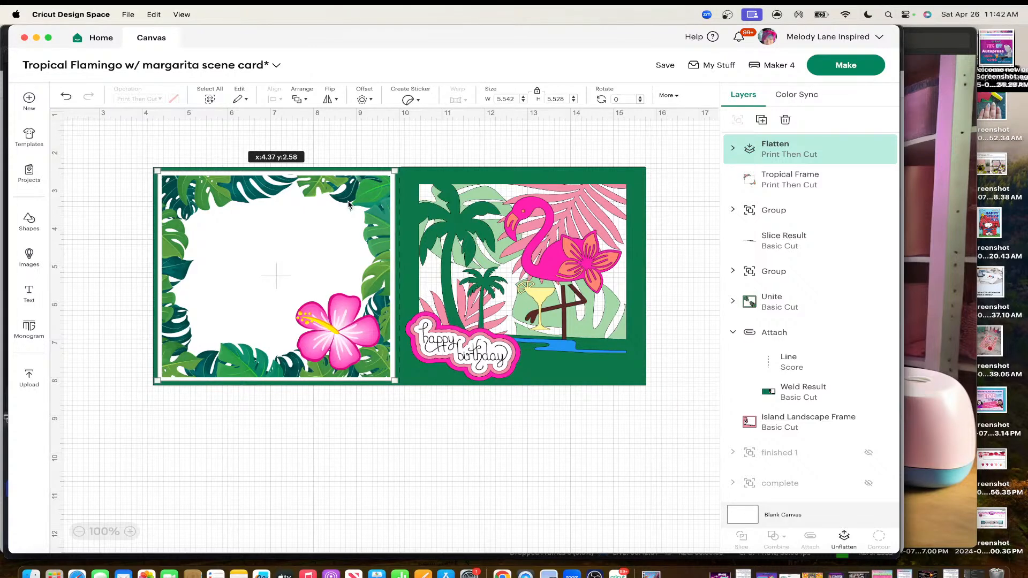
{"action": "left_click_drag", "start_coordinate": [347, 203], "coordinate": [347, 203]}
{"action": "left_click", "coordinate": [259, 430]}
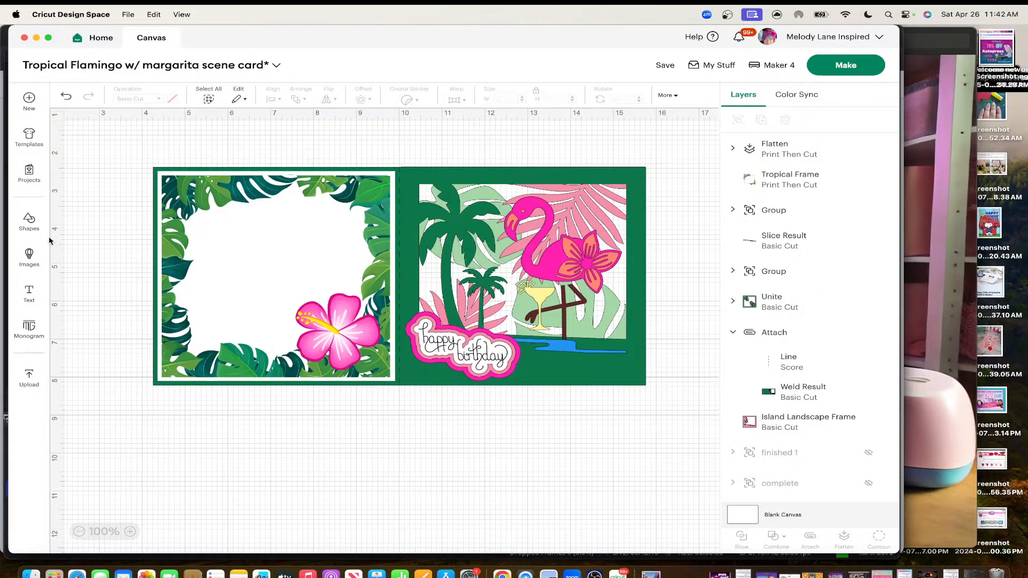
Add a text object over the insert reading "Hope you / have a / Fla-mazing / birthday!" on four lines
{"action": "left_click", "coordinate": [29, 293]}
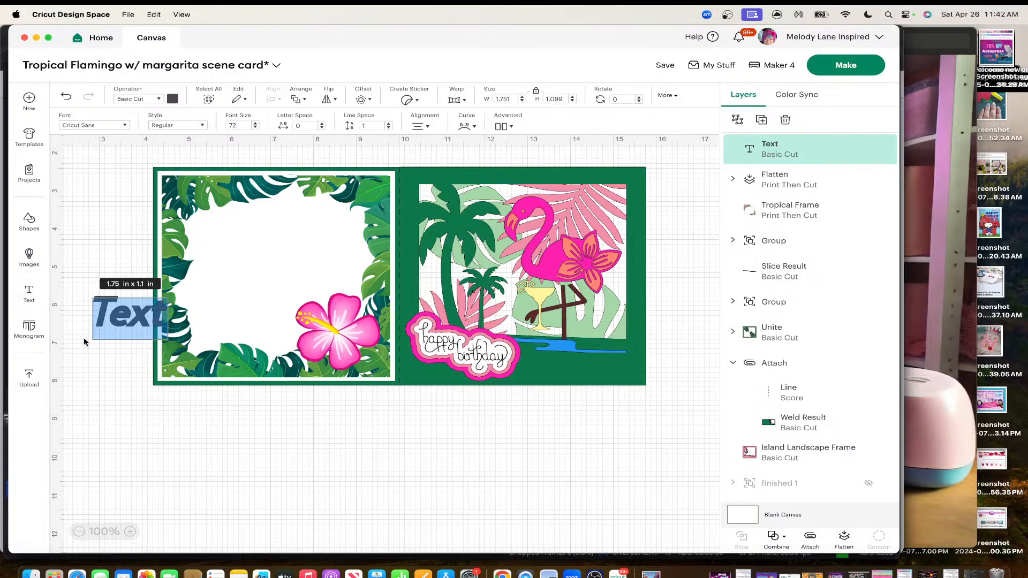
{"action": "left_click", "coordinate": [127, 372]}
{"action": "left_click_drag", "start_coordinate": [151, 317], "coordinate": [266, 237]}
{"action": "double_click", "coordinate": [271, 231]}
{"action": "key", "text": "BackSpace"}
{"action": "type", "text": "Hope"}
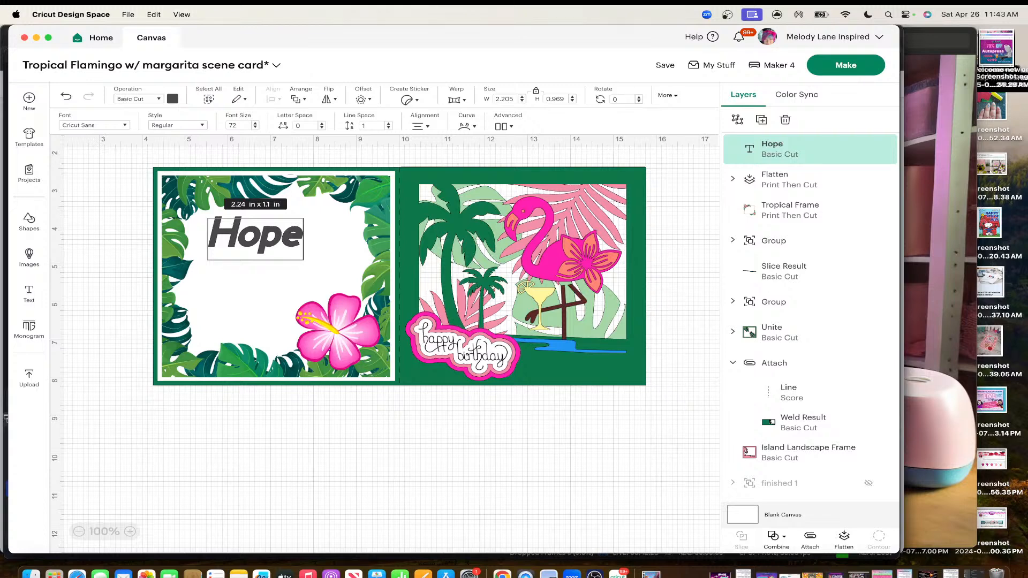
{"action": "type", "text": " you"}
{"action": "key", "text": "Return"}
{"action": "type", "text": "have"}
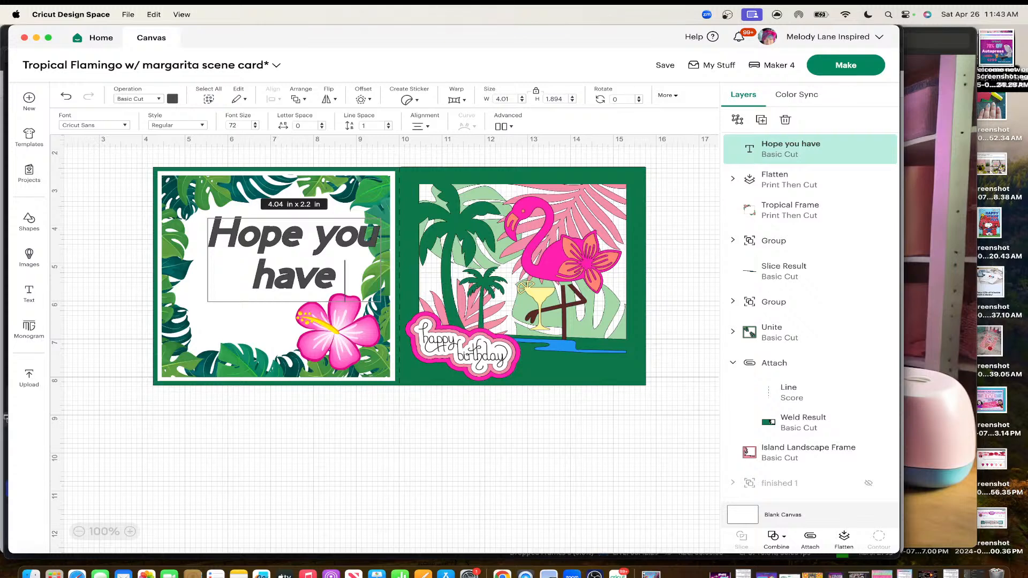
{"action": "type", "text": " a"}
{"action": "key", "text": "Return"}
{"action": "type", "text": "Fla-ma"}
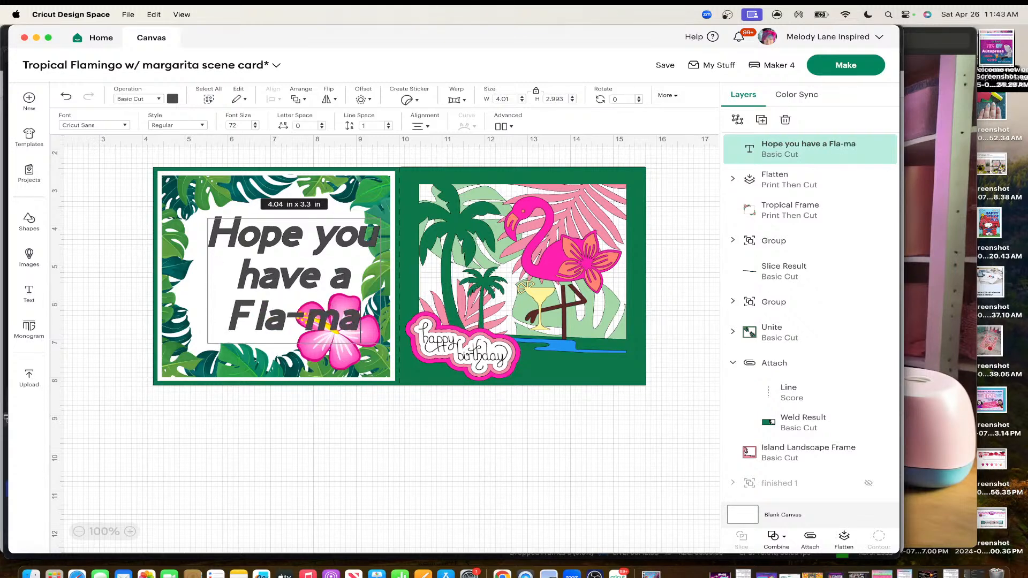
{"action": "type", "text": "zing"}
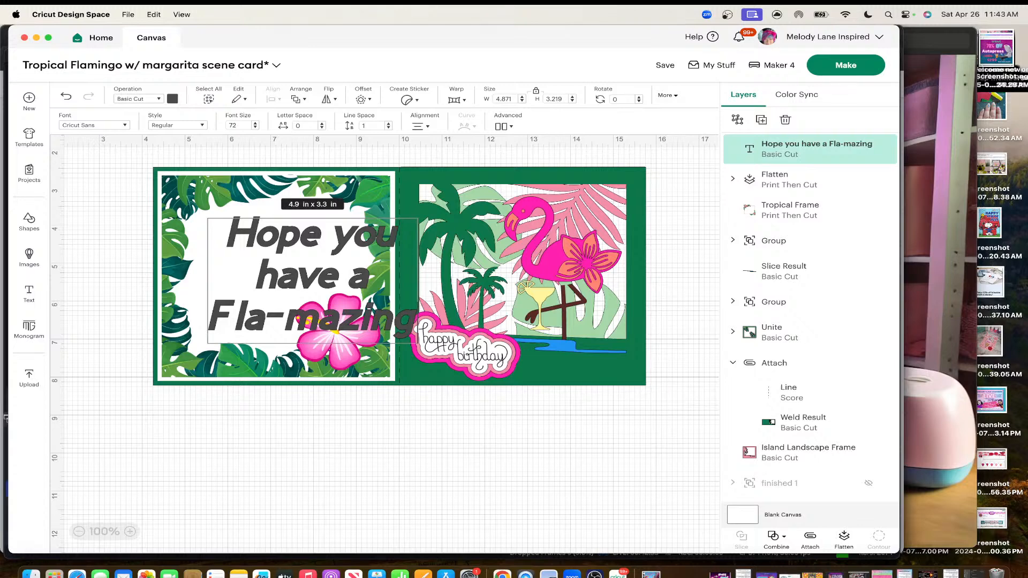
{"action": "key", "text": "Return"}
{"action": "type", "text": "bi"}
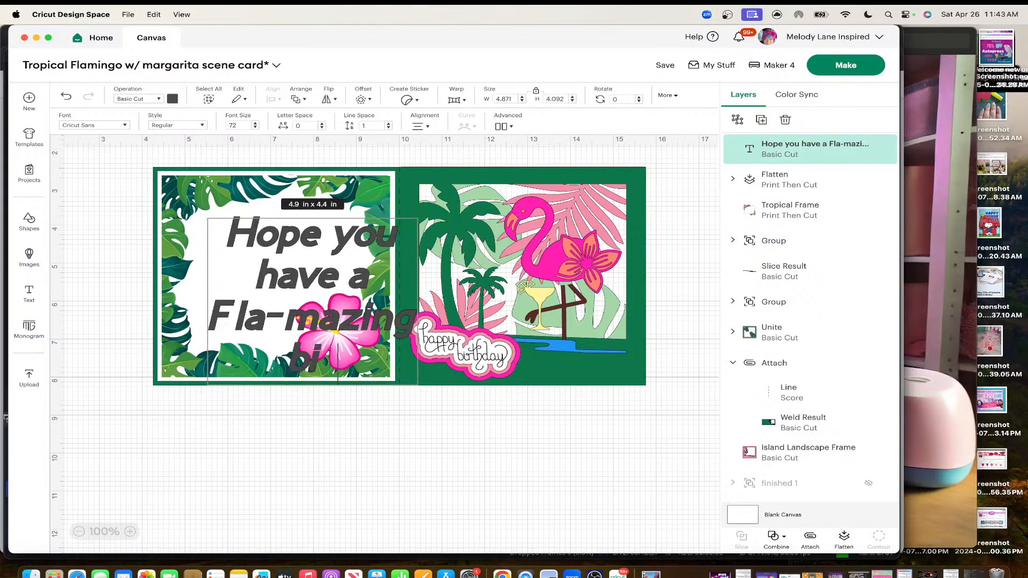
{"action": "type", "text": "rthday!"}
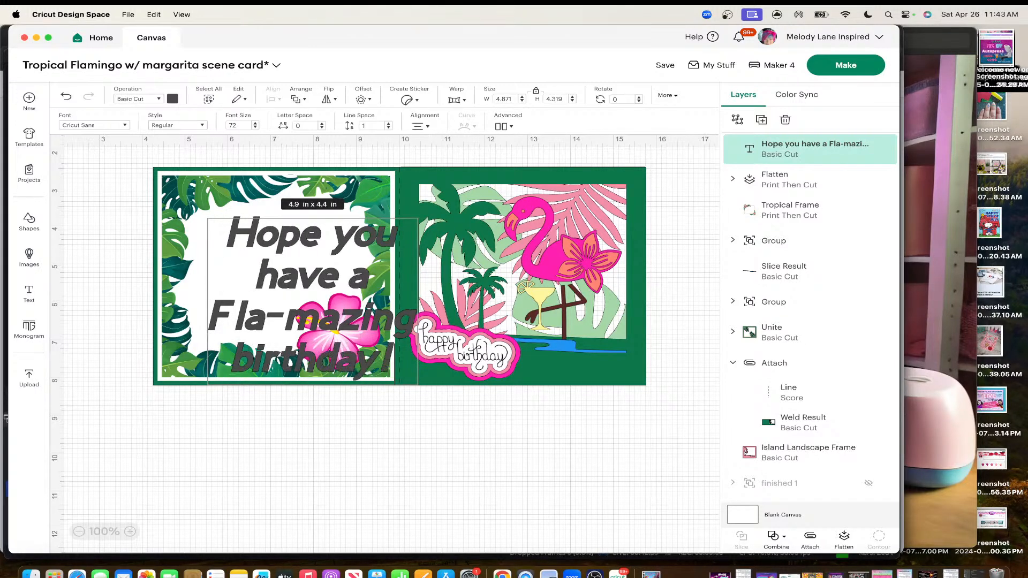
Move the greeting onto the empty canvas below the card and change its style to Writing
{"action": "left_click_drag", "start_coordinate": [353, 320], "coordinate": [323, 503]}
{"action": "scroll", "coordinate": [322, 503], "scroll_direction": "down", "scroll_amount": 2}
{"action": "scroll", "coordinate": [322, 503], "scroll_direction": "up", "scroll_amount": 1}
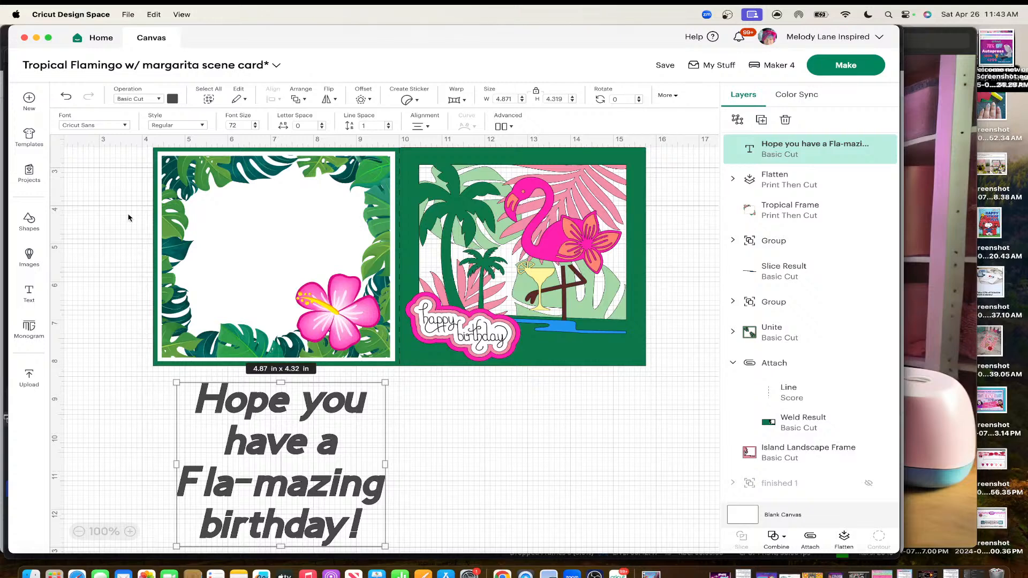
{"action": "left_click", "coordinate": [114, 124]}
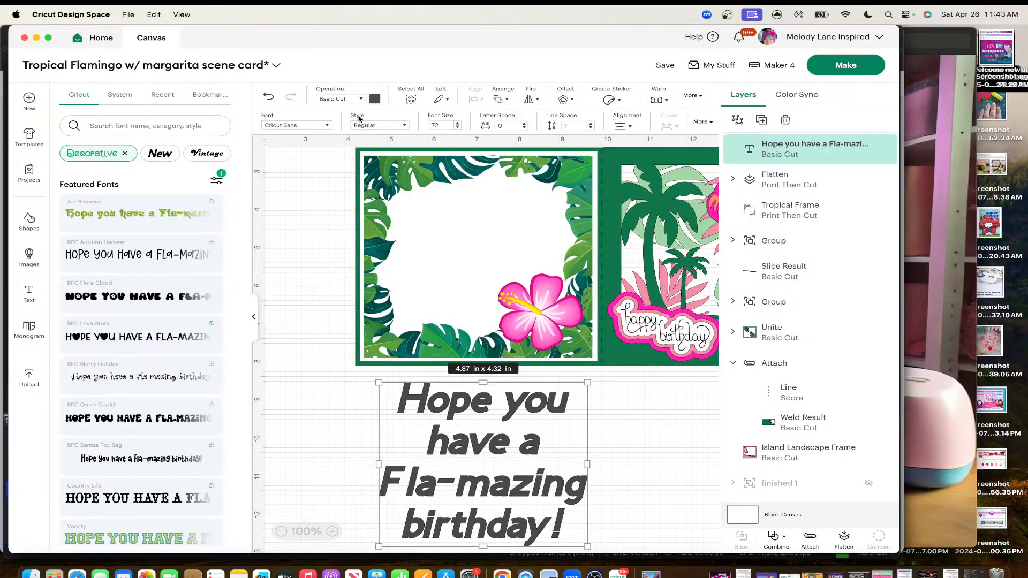
{"action": "left_click", "coordinate": [401, 125]}
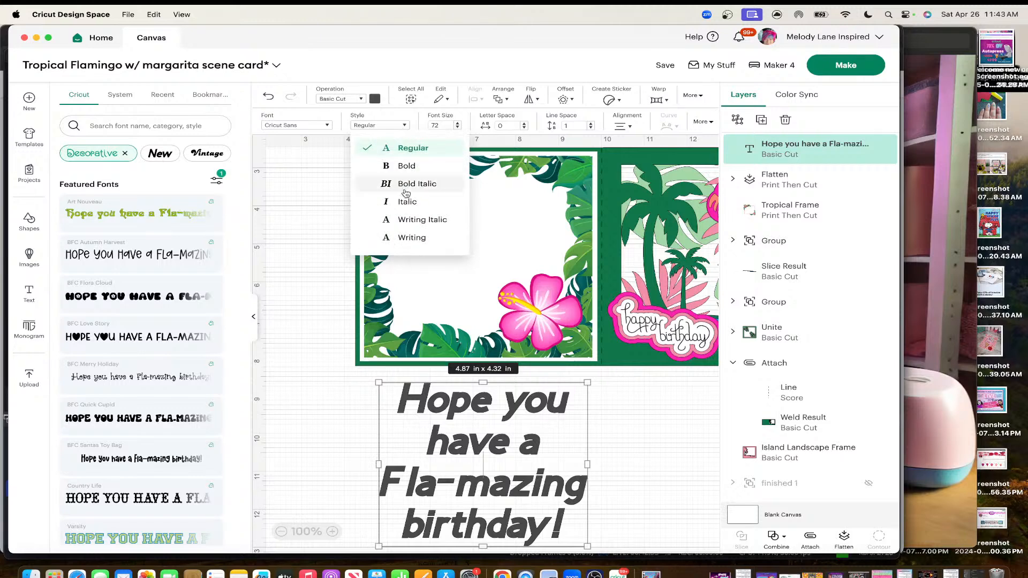
{"action": "left_click", "coordinate": [410, 237]}
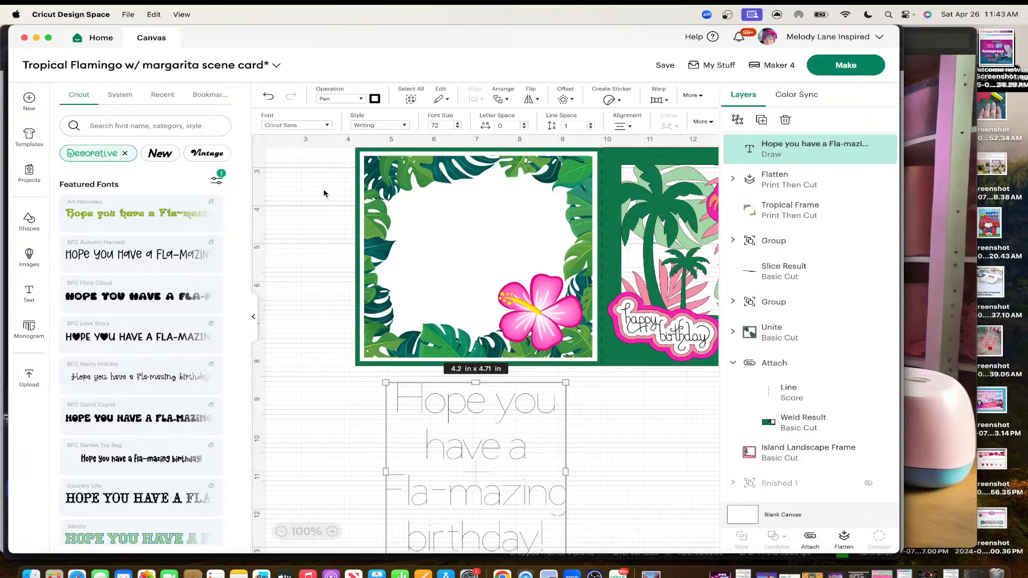
{"action": "scroll", "coordinate": [481, 441], "scroll_direction": "down", "scroll_amount": 2}
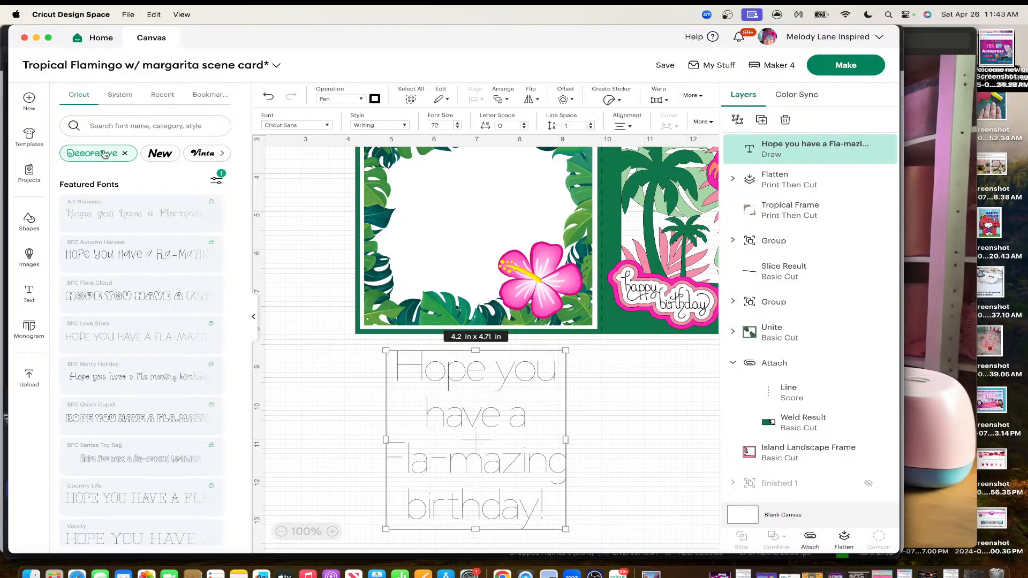
Check the font filters and browse the decorative writing fonts for one that suits the greeting
{"action": "left_click", "coordinate": [216, 182]}
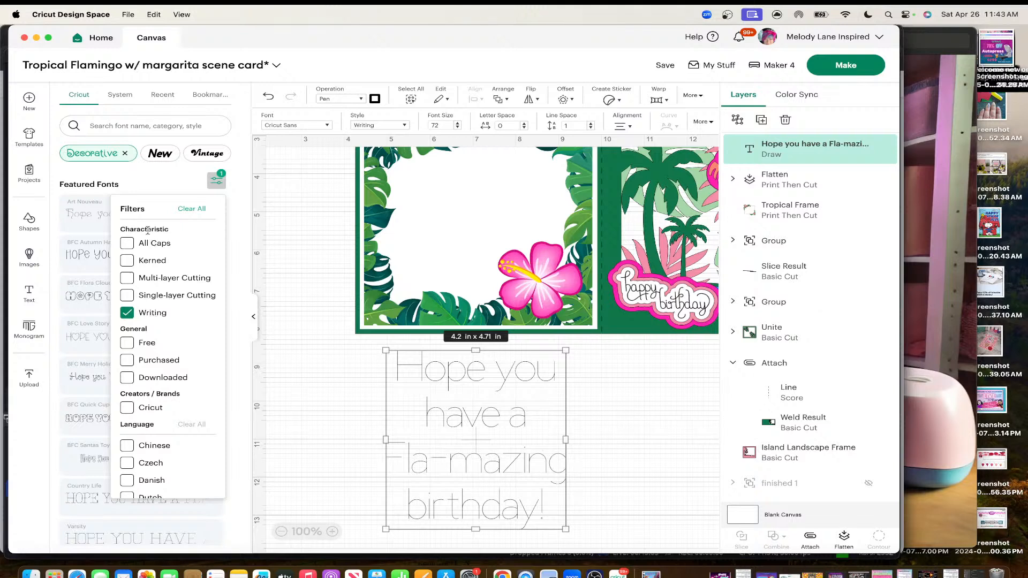
{"action": "left_click", "coordinate": [159, 182]}
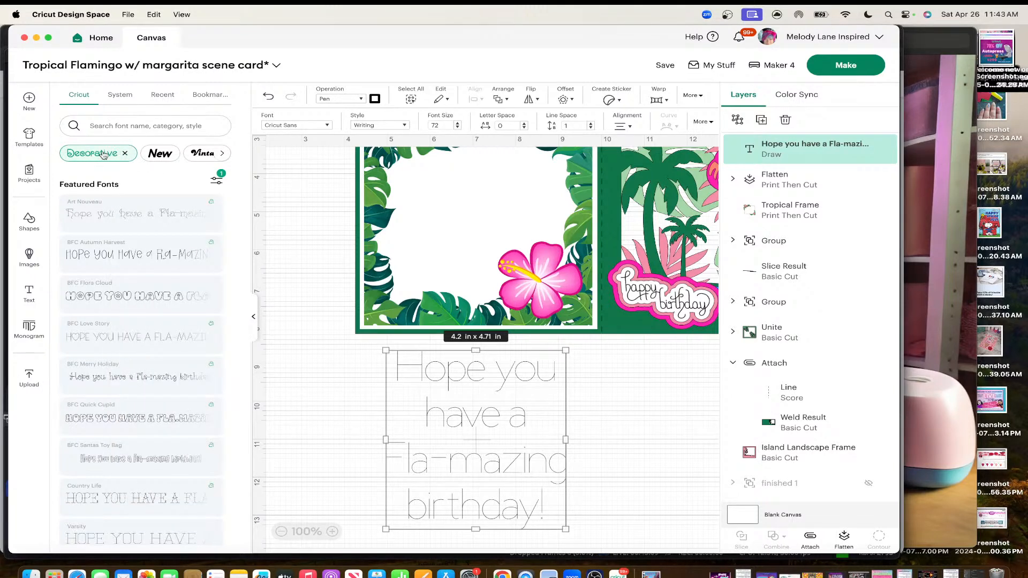
{"action": "scroll", "coordinate": [153, 236], "scroll_direction": "down", "scroll_amount": 4}
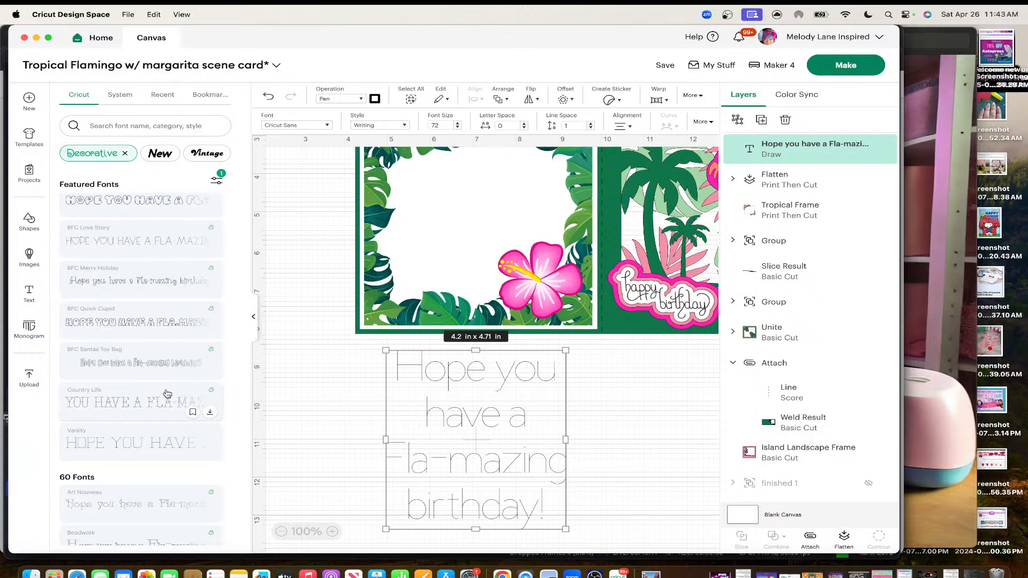
{"action": "scroll", "coordinate": [167, 395], "scroll_direction": "down", "scroll_amount": 4}
{"action": "scroll", "coordinate": [167, 394], "scroll_direction": "down", "scroll_amount": 5}
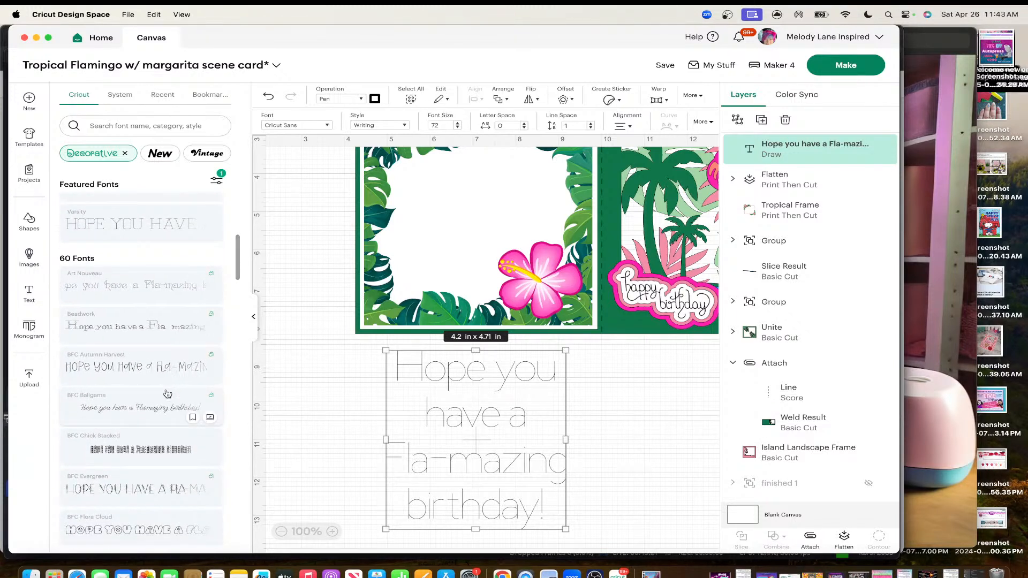
{"action": "scroll", "coordinate": [167, 394], "scroll_direction": "down", "scroll_amount": 6}
{"action": "scroll", "coordinate": [167, 394], "scroll_direction": "down", "scroll_amount": 4}
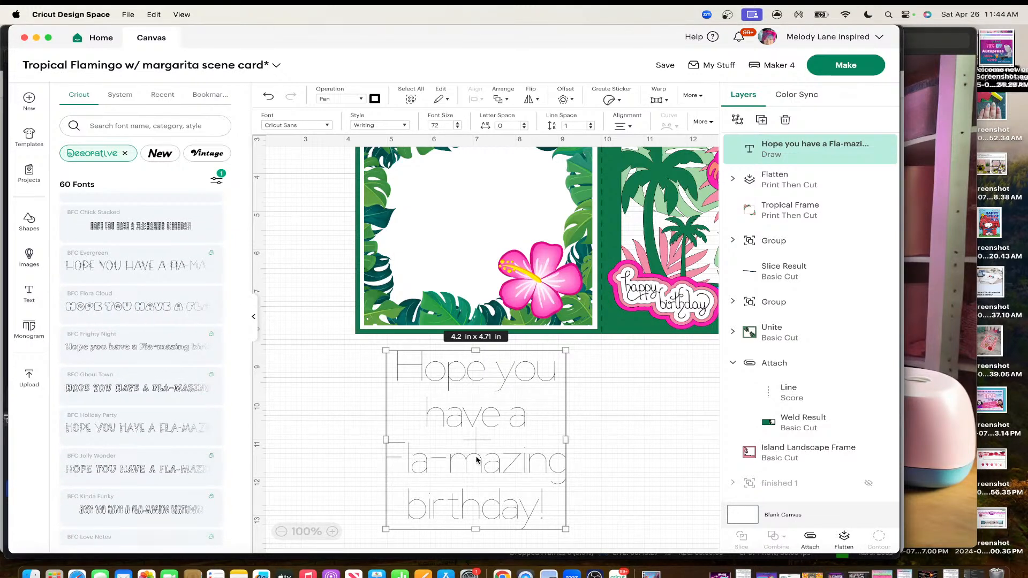
{"action": "scroll", "coordinate": [171, 365], "scroll_direction": "down", "scroll_amount": 3}
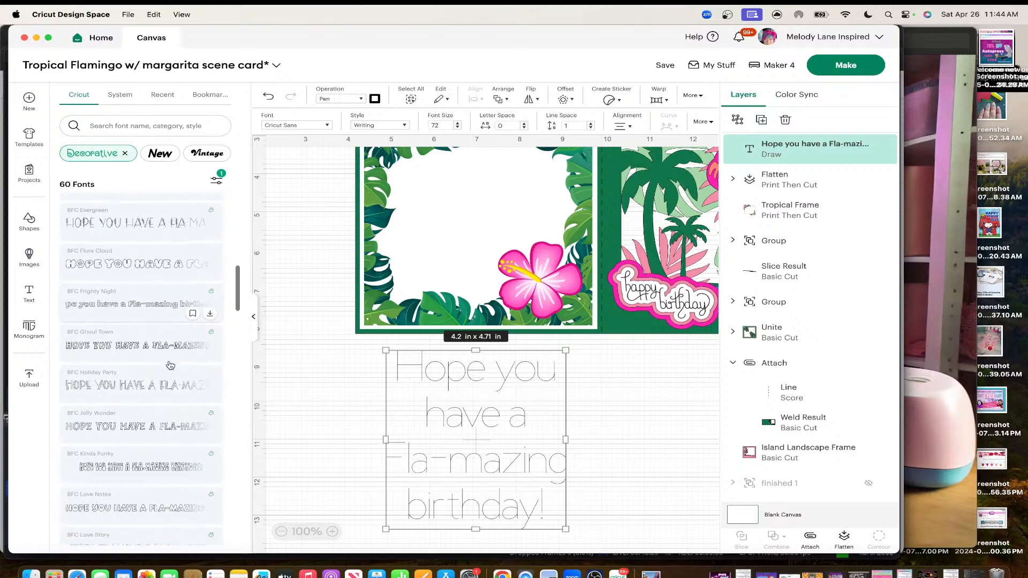
{"action": "scroll", "coordinate": [170, 365], "scroll_direction": "down", "scroll_amount": 3}
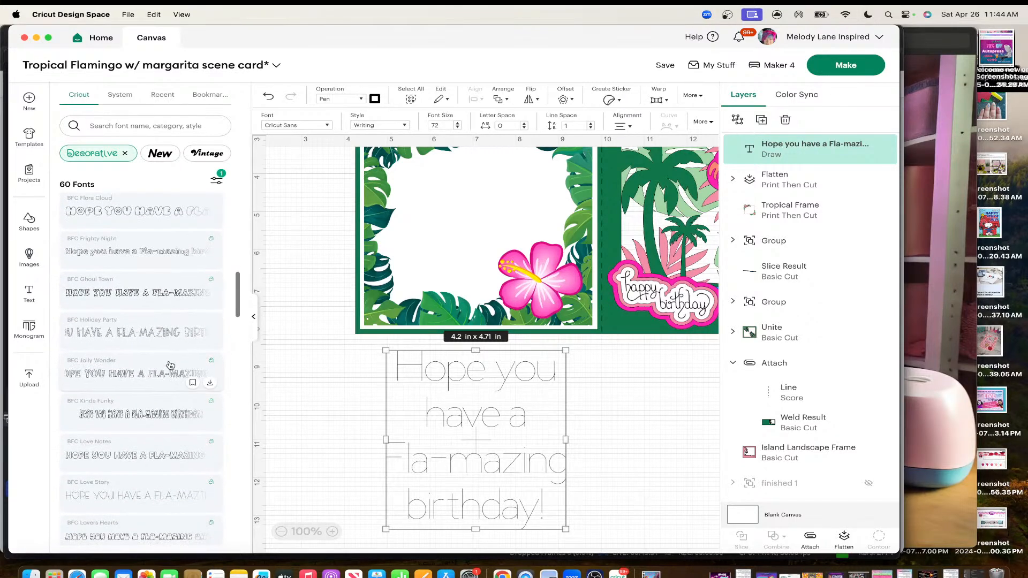
{"action": "scroll", "coordinate": [170, 365], "scroll_direction": "down", "scroll_amount": 1}
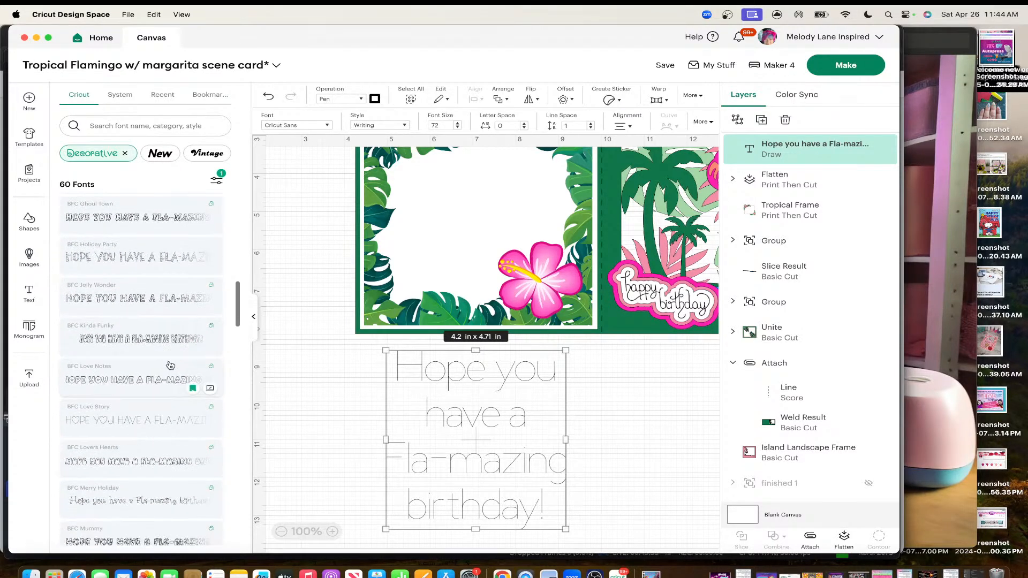
{"action": "scroll", "coordinate": [171, 365], "scroll_direction": "down", "scroll_amount": 2}
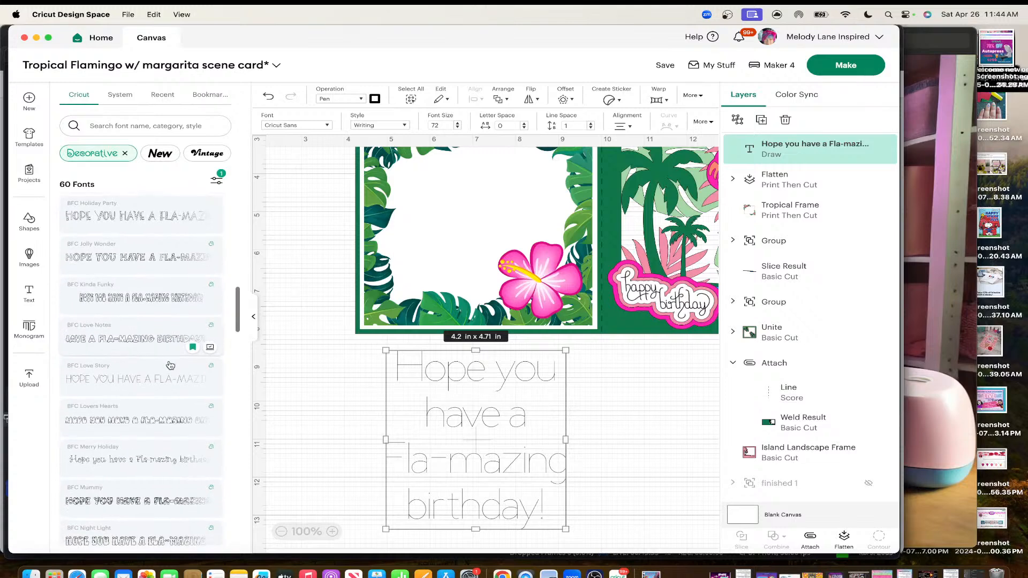
{"action": "scroll", "coordinate": [112, 351], "scroll_direction": "down", "scroll_amount": 3}
{"action": "scroll", "coordinate": [113, 353], "scroll_direction": "up", "scroll_amount": 10}
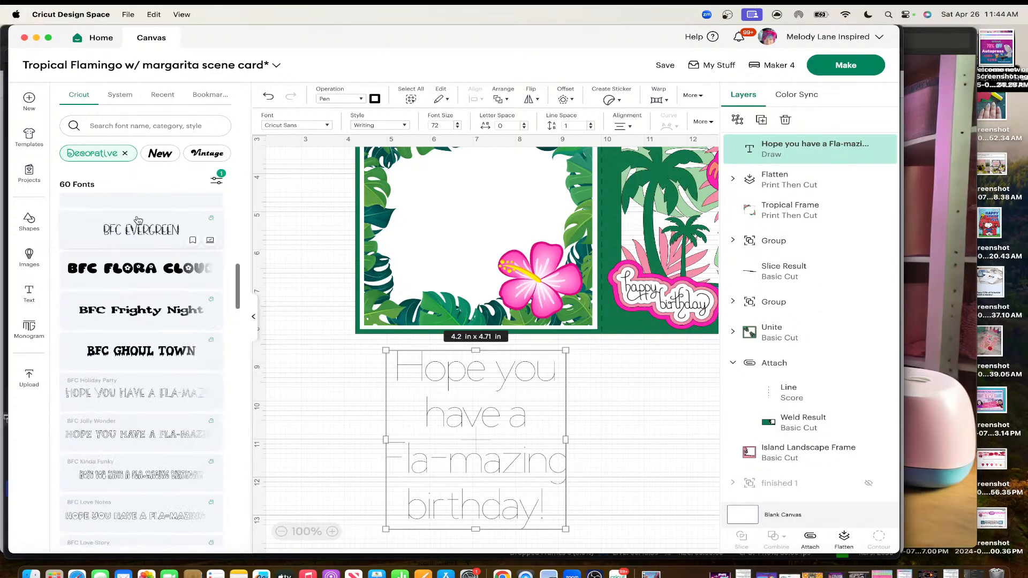
Search the fonts for "dj flirt" and apply DJ Flirt to the greeting
{"action": "left_click", "coordinate": [145, 129]}
{"action": "type", "text": "di"}
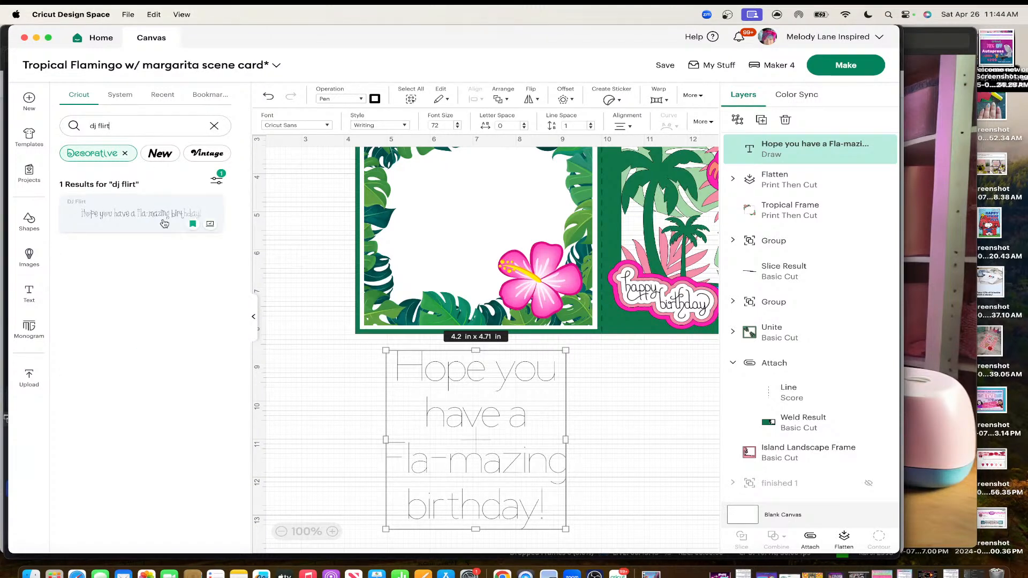
{"action": "left_click", "coordinate": [161, 219]}
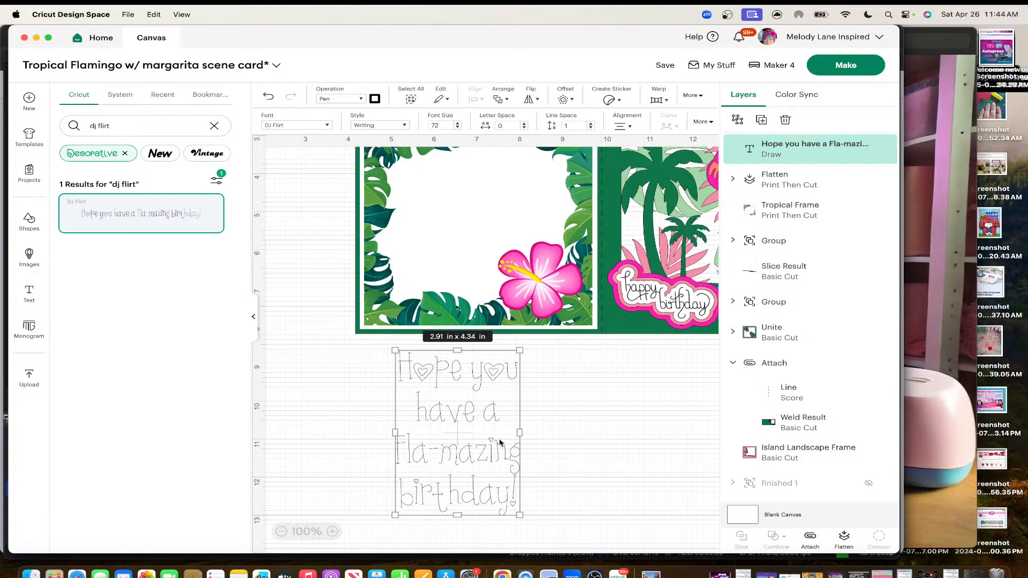
Move the greeting into the white area of the insert and shrink it to about 2.42 by 3.4 in, clear of the hibiscus
{"action": "left_click", "coordinate": [334, 397]}
{"action": "scroll", "coordinate": [259, 405], "scroll_direction": "up", "scroll_amount": 1}
{"action": "left_click_drag", "start_coordinate": [258, 447], "coordinate": [257, 247]}
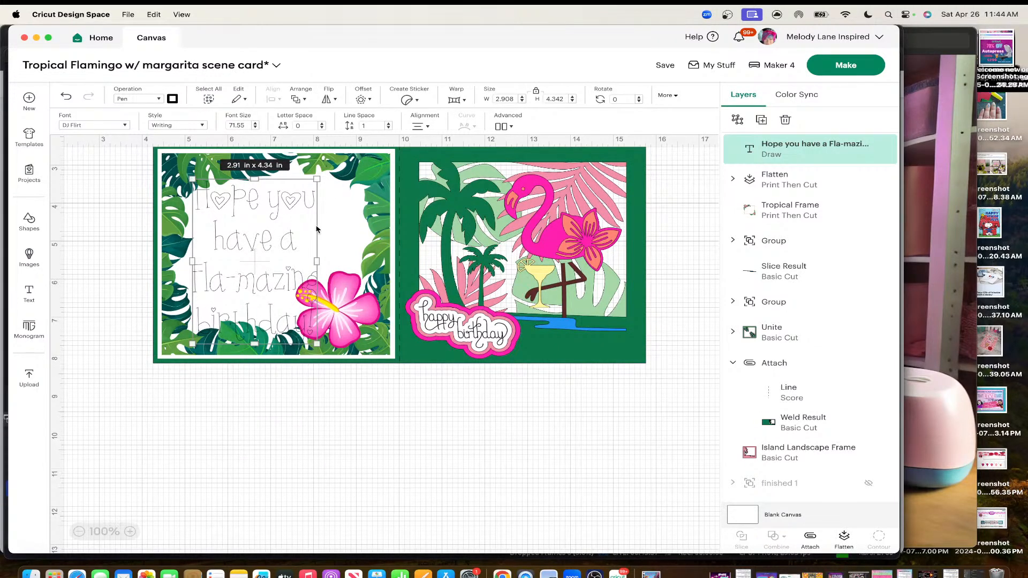
{"action": "mouse_move", "coordinate": [315, 259]}
{"action": "left_mouse_down"}
{"action": "mouse_move", "coordinate": [293, 261]}
{"action": "mouse_move", "coordinate": [324, 261]}
{"action": "left_mouse_up"}
{"action": "left_click_drag", "start_coordinate": [326, 179], "coordinate": [296, 200]}
{"action": "left_click_drag", "start_coordinate": [248, 252], "coordinate": [250, 221]}
Set the greeting's pen to G - Gel (1mm) in Pink
{"action": "left_click", "coordinate": [173, 102]}
{"action": "left_click", "coordinate": [244, 134]}
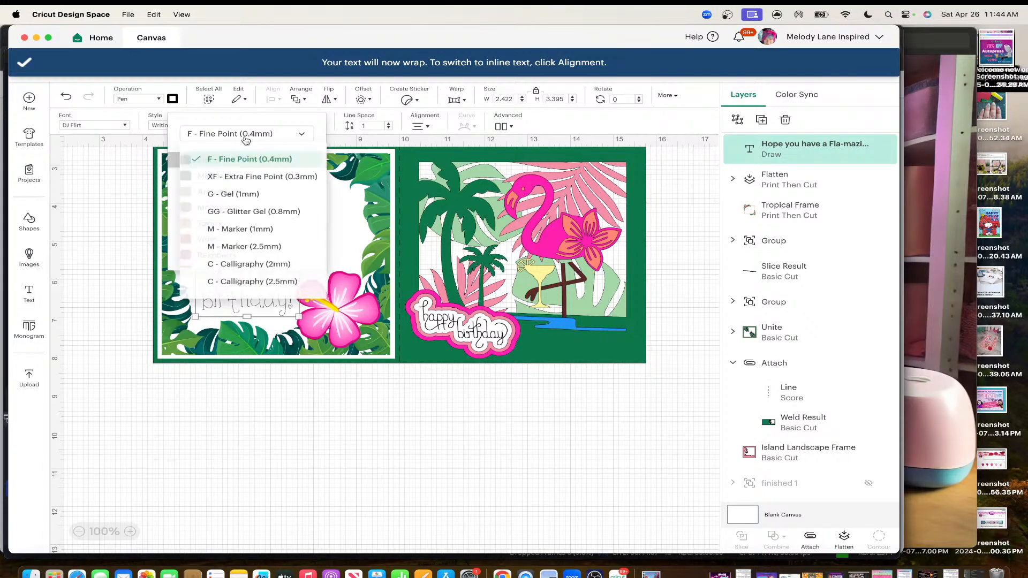
{"action": "left_click", "coordinate": [255, 194]}
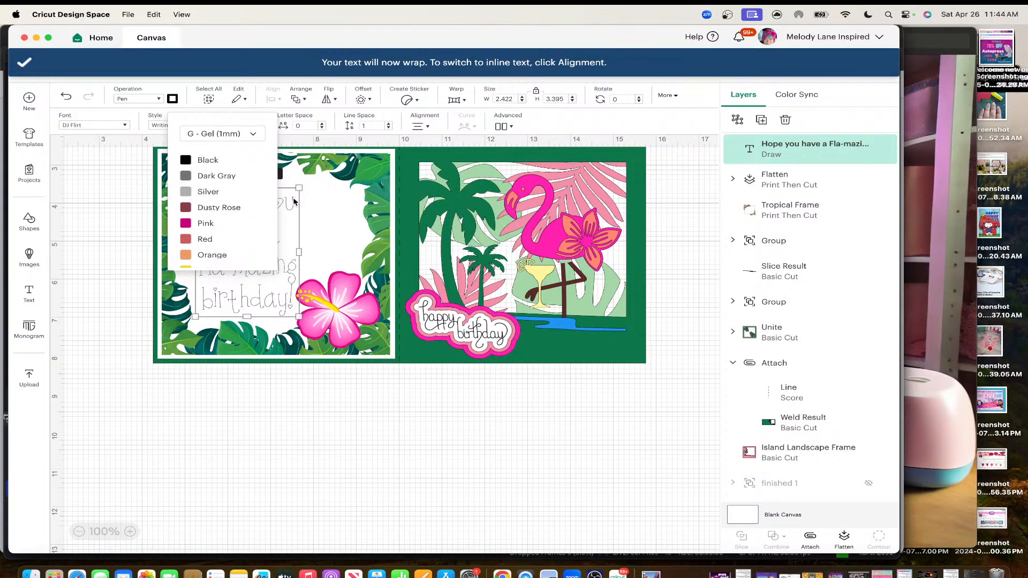
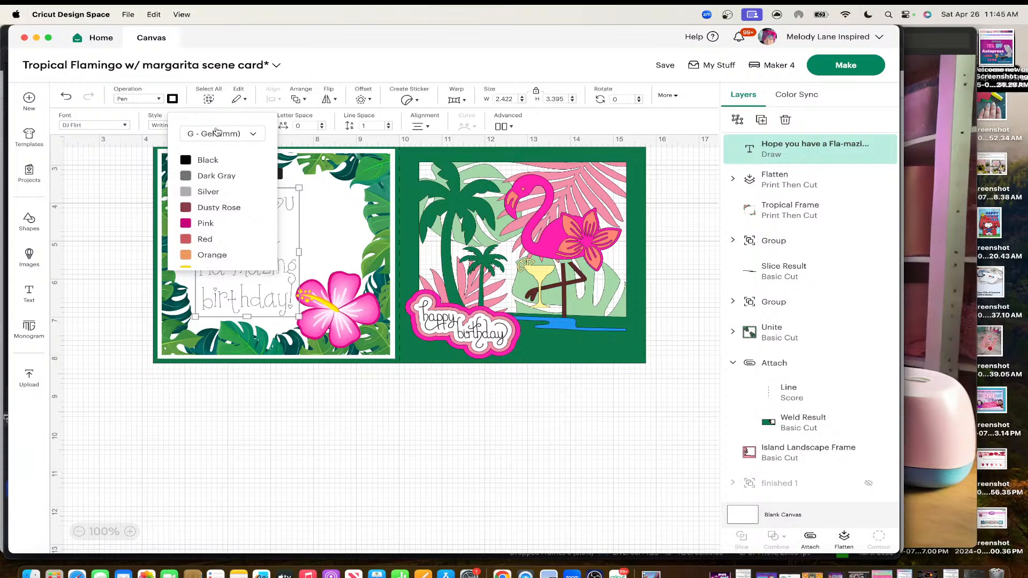
{"action": "left_click", "coordinate": [211, 227]}
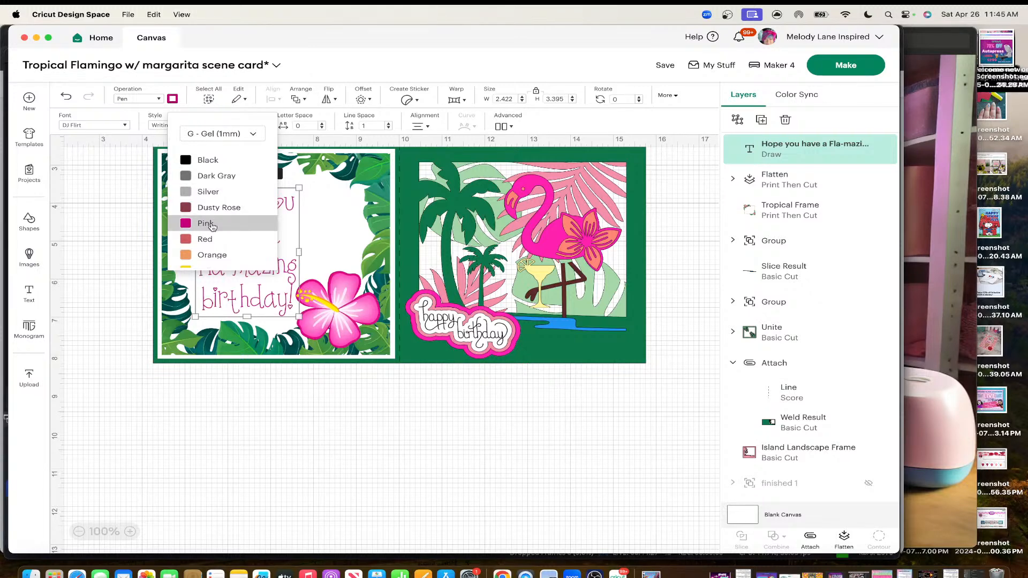
Shrink the greeting to about 2.04 by 2.85 in, widen its text box to about 2.41 in and center it above-left of the hibiscus
{"action": "left_click", "coordinate": [299, 494]}
{"action": "left_click", "coordinate": [252, 267]}
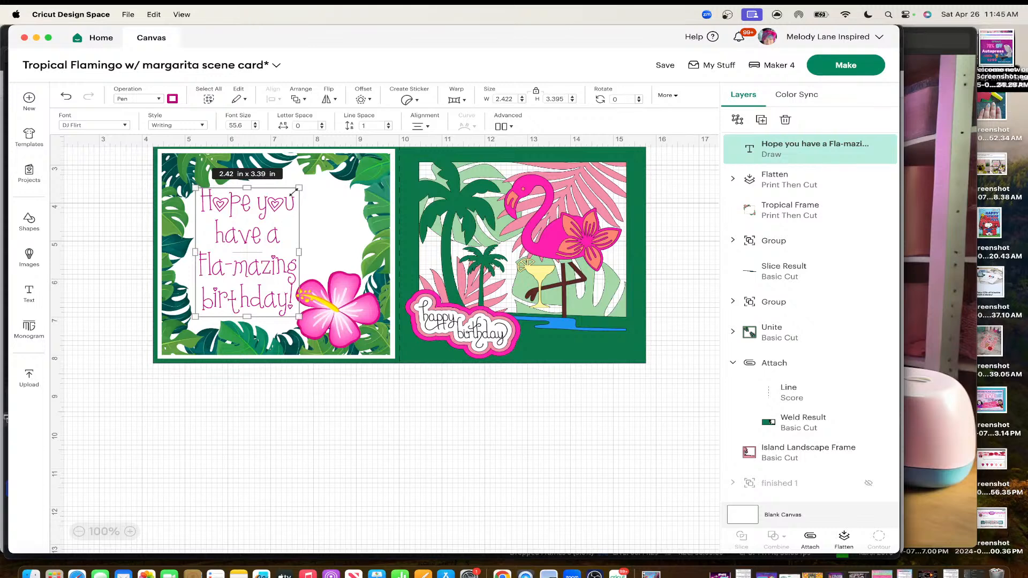
{"action": "left_click_drag", "start_coordinate": [297, 187], "coordinate": [288, 203]}
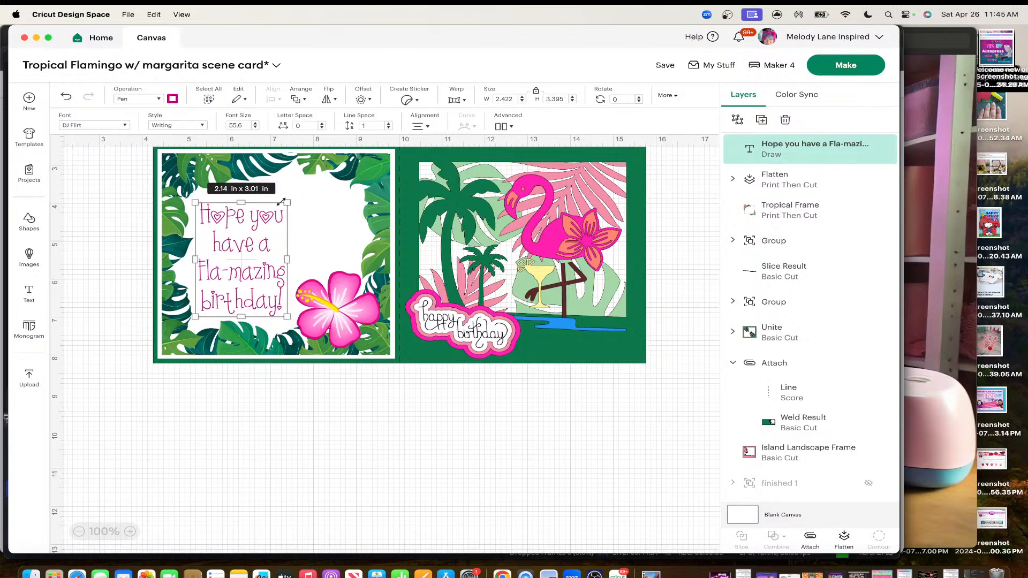
{"action": "left_click", "coordinate": [261, 398]}
{"action": "left_click_drag", "start_coordinate": [243, 278], "coordinate": [245, 266]}
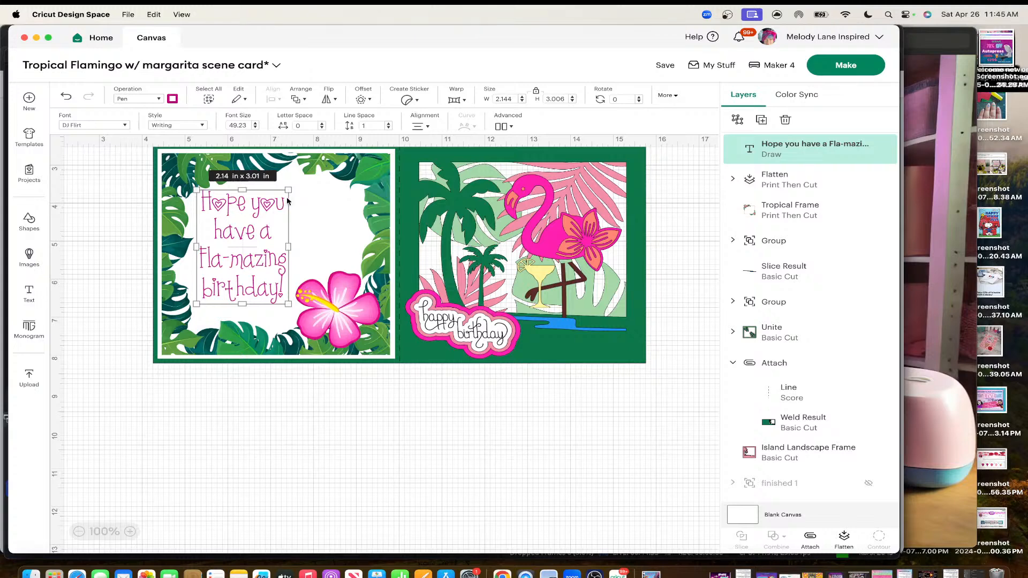
{"action": "left_click_drag", "start_coordinate": [287, 190], "coordinate": [284, 190]}
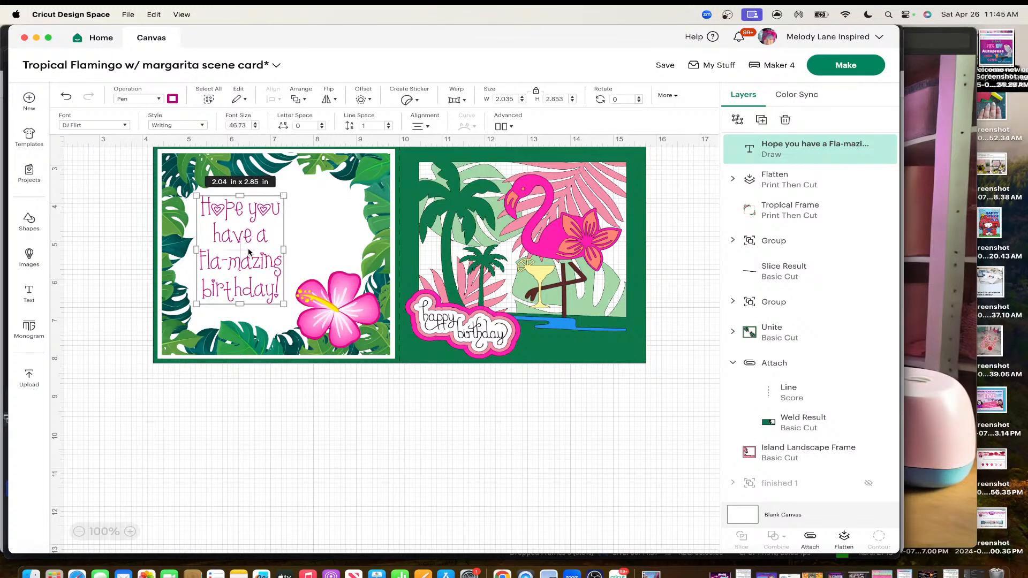
{"action": "left_click_drag", "start_coordinate": [248, 244], "coordinate": [299, 240]}
{"action": "left_click_drag", "start_coordinate": [229, 244], "coordinate": [227, 244]}
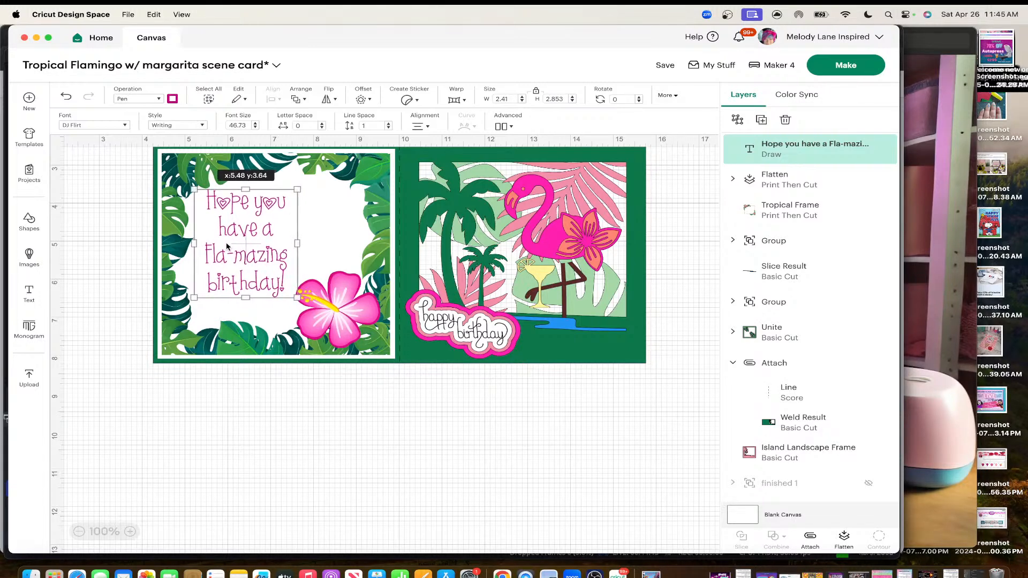
Search the image library for "flamingo"
{"action": "left_click", "coordinate": [25, 259]}
{"action": "left_click", "coordinate": [150, 102]}
{"action": "key", "text": "BackSpace"}
{"action": "key", "text": "BackSpace"}
{"action": "key", "text": "BackSpace"}
{"action": "key", "text": "BackSpace"}
{"action": "key", "text": "BackSpace"}
{"action": "key", "text": "BackSpace"}
{"action": "key", "text": "BackSpace"}
{"action": "key", "text": "BackSpace"}
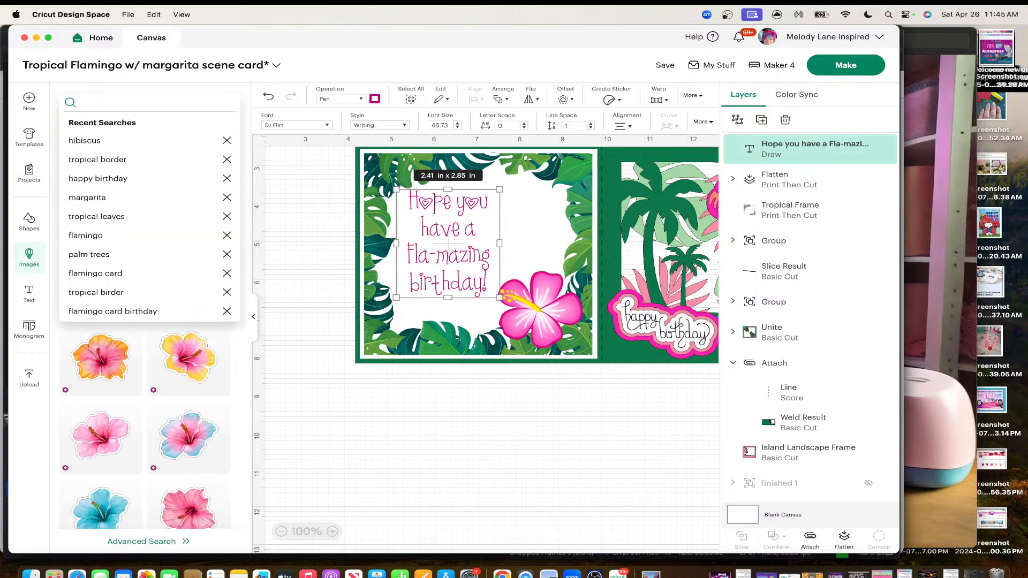
{"action": "type", "text": "flamingo"}
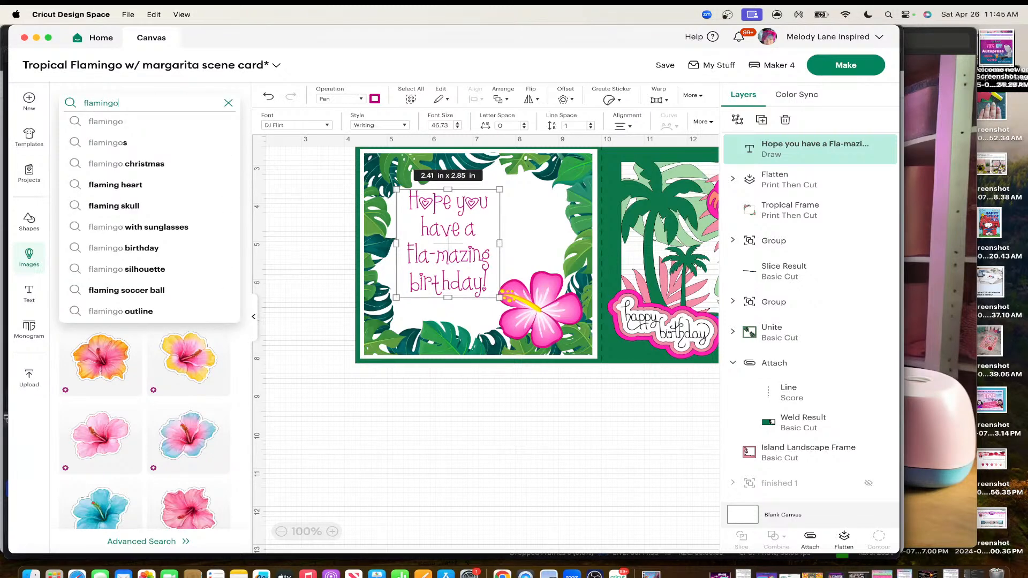
{"action": "key", "text": "Return"}
Filter the flamingo images to Draw designs only
{"action": "left_click", "coordinate": [230, 152]}
{"action": "left_click", "coordinate": [137, 289]}
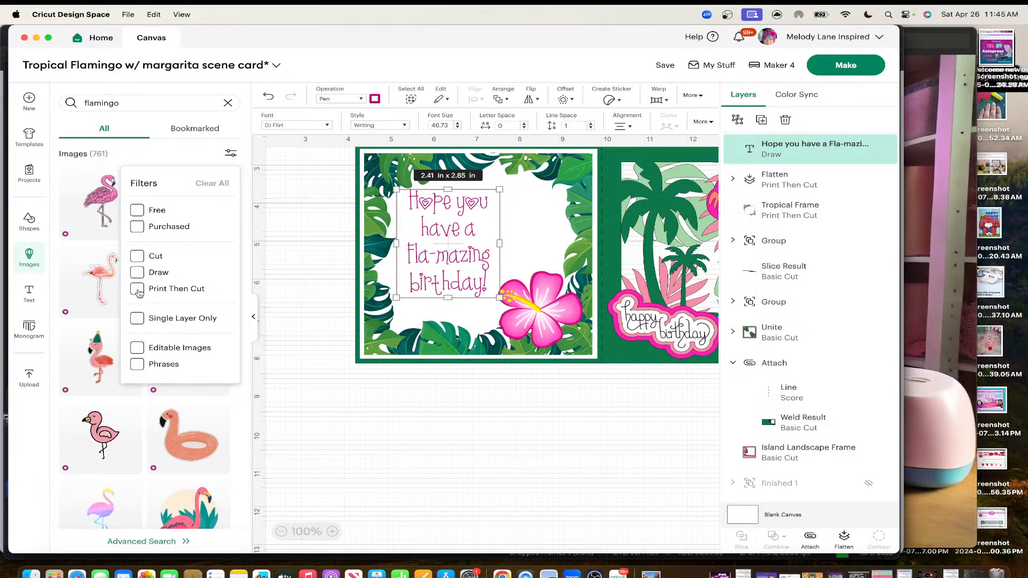
{"action": "left_click", "coordinate": [138, 273]}
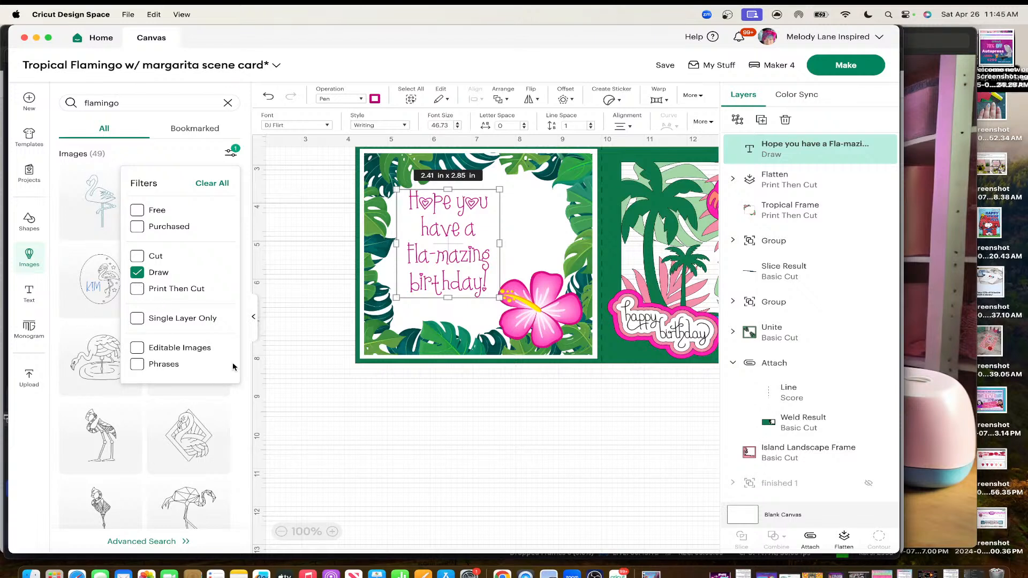
{"action": "left_click", "coordinate": [324, 256]}
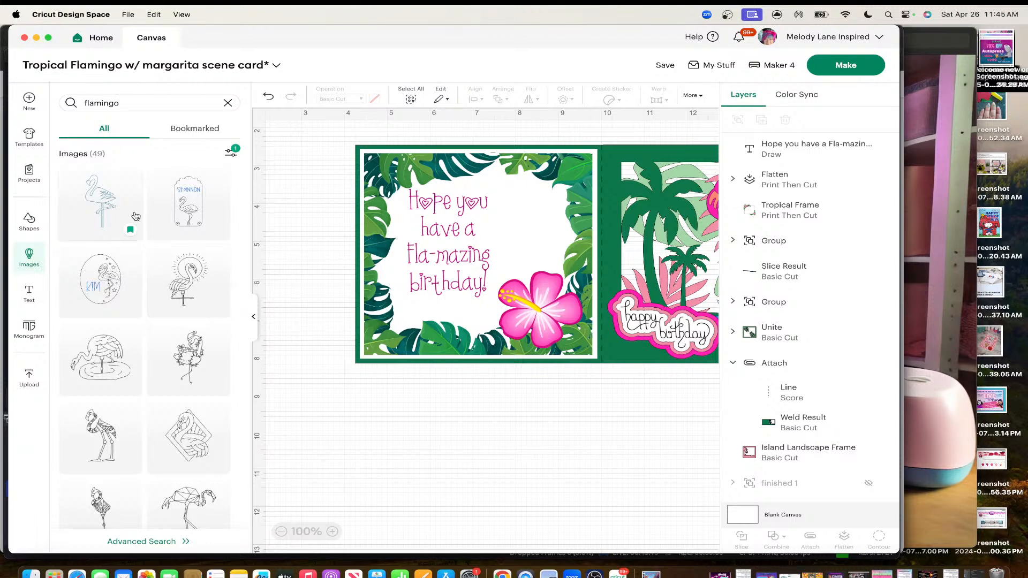
{"action": "scroll", "coordinate": [138, 332], "scroll_direction": "down", "scroll_amount": 2}
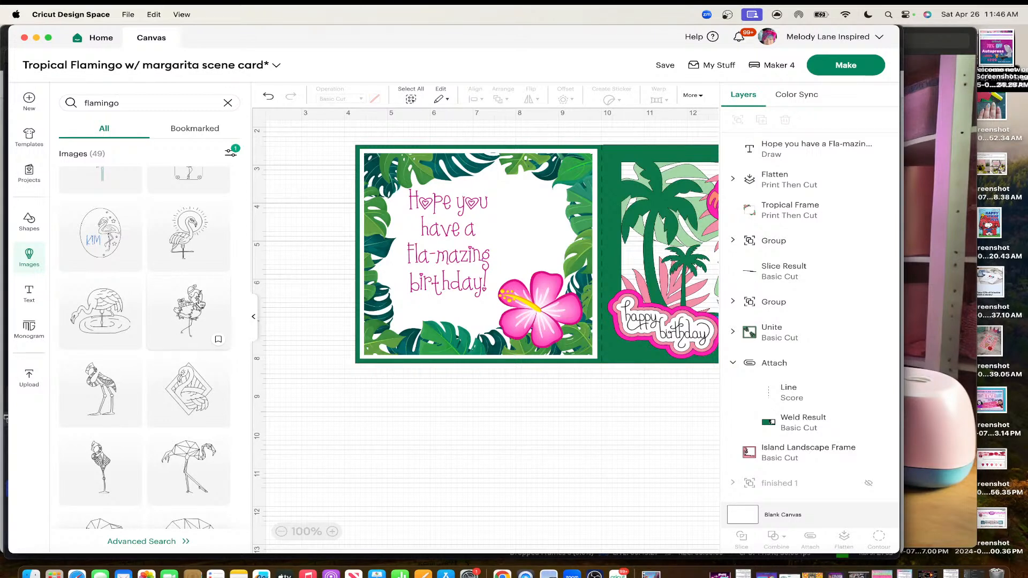
{"action": "left_click", "coordinate": [193, 312]}
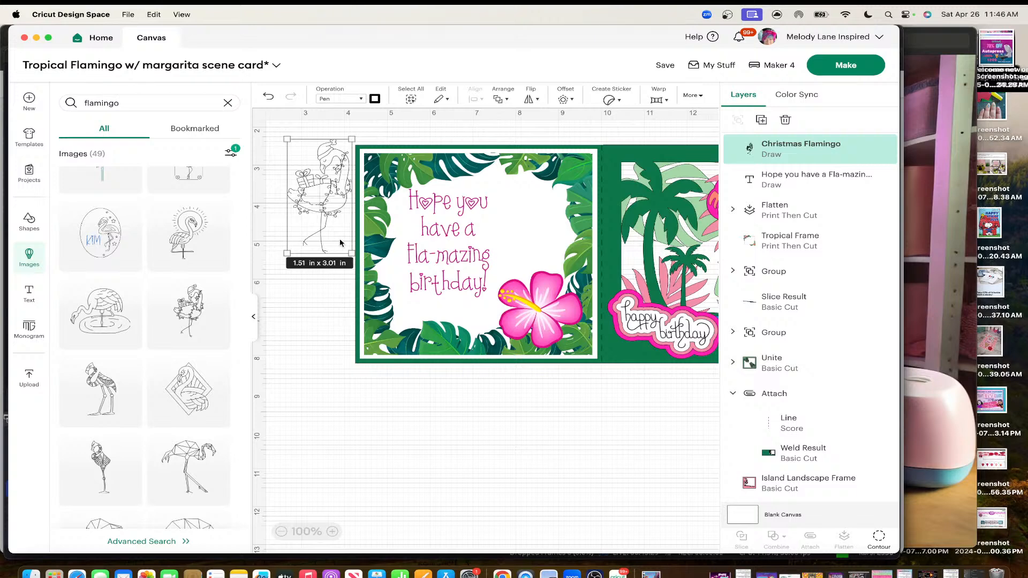
{"action": "left_click_drag", "start_coordinate": [347, 251], "coordinate": [426, 384]}
{"action": "left_click_drag", "start_coordinate": [352, 241], "coordinate": [465, 475]}
{"action": "scroll", "coordinate": [464, 475], "scroll_direction": "down", "scroll_amount": 3}
{"action": "mouse_move", "coordinate": [484, 400]}
{"action": "left_mouse_down"}
{"action": "mouse_move", "coordinate": [468, 407]}
{"action": "mouse_move", "coordinate": [489, 400]}
{"action": "left_mouse_up"}
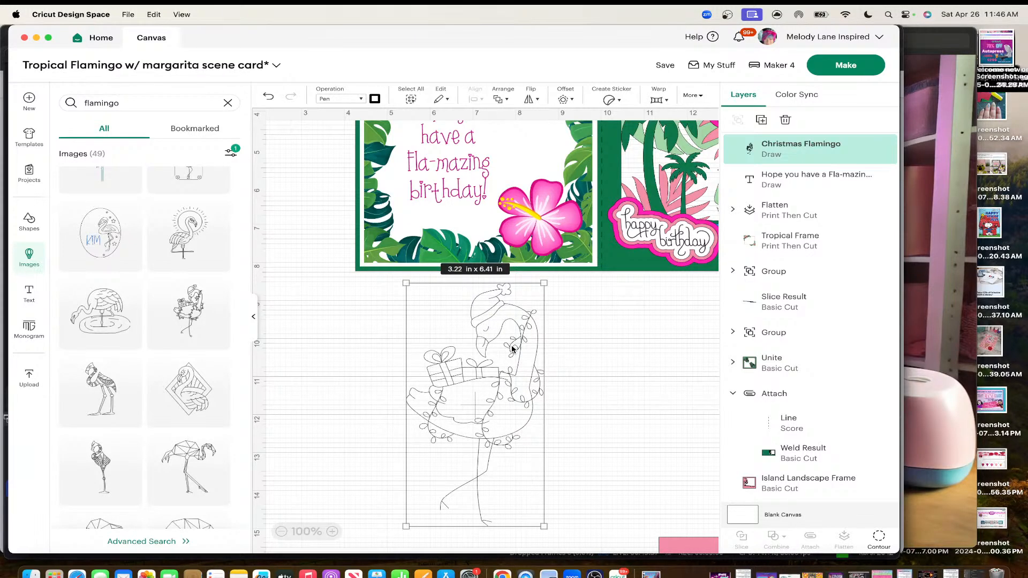
{"action": "key", "text": "Delete"}
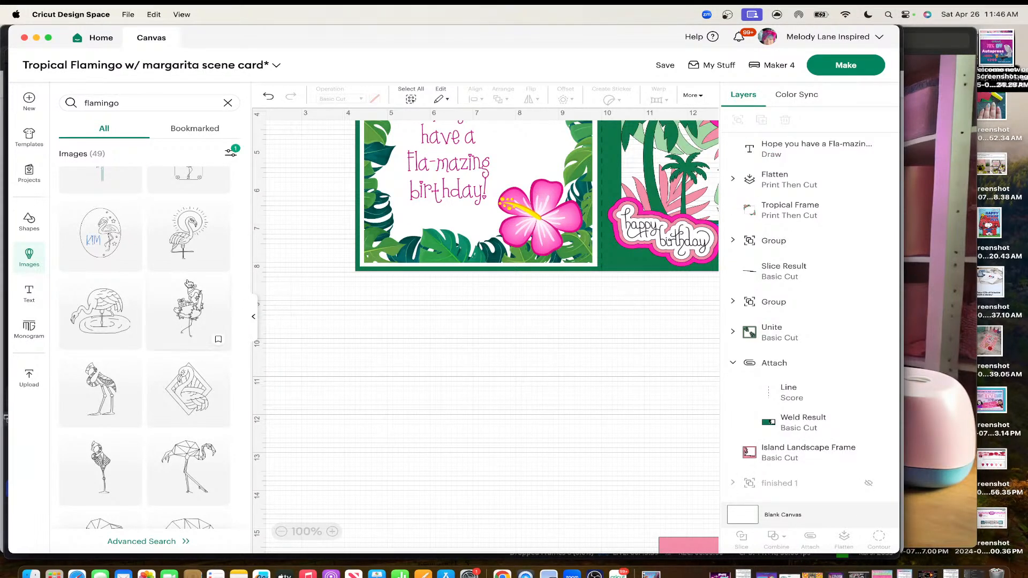
Add the simple standing Flamingo line drawing and place it beside the greeting with its feet over the hibiscus
{"action": "scroll", "coordinate": [189, 284], "scroll_direction": "down", "scroll_amount": 5}
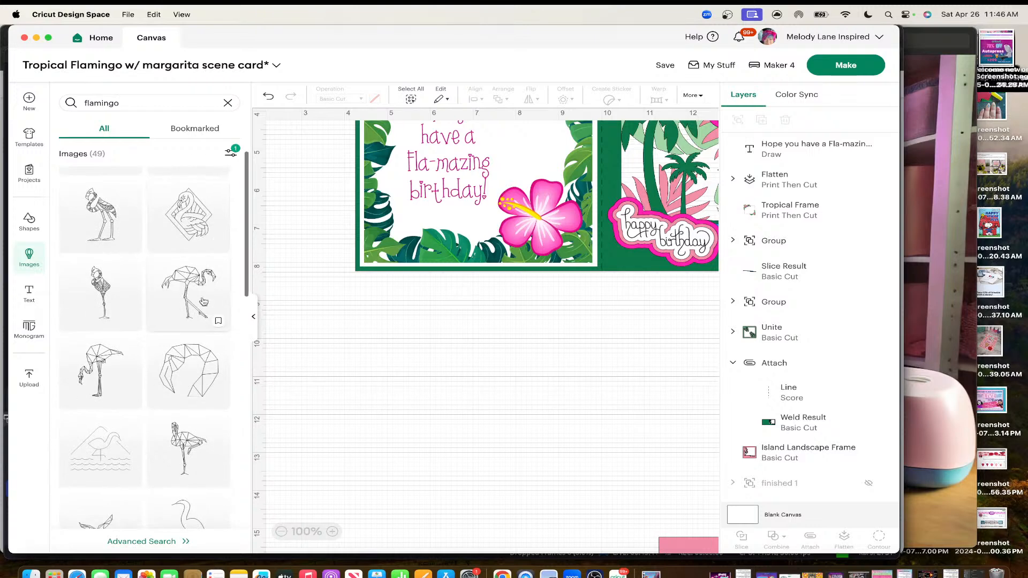
{"action": "scroll", "coordinate": [177, 378], "scroll_direction": "down", "scroll_amount": 5}
{"action": "scroll", "coordinate": [177, 378], "scroll_direction": "down", "scroll_amount": 3}
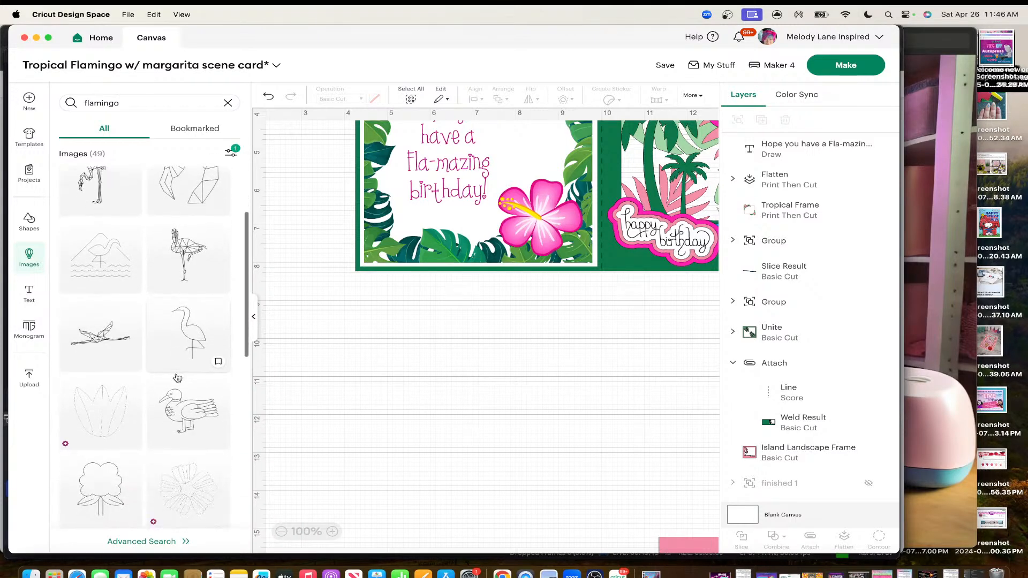
{"action": "scroll", "coordinate": [177, 378], "scroll_direction": "up", "scroll_amount": 5}
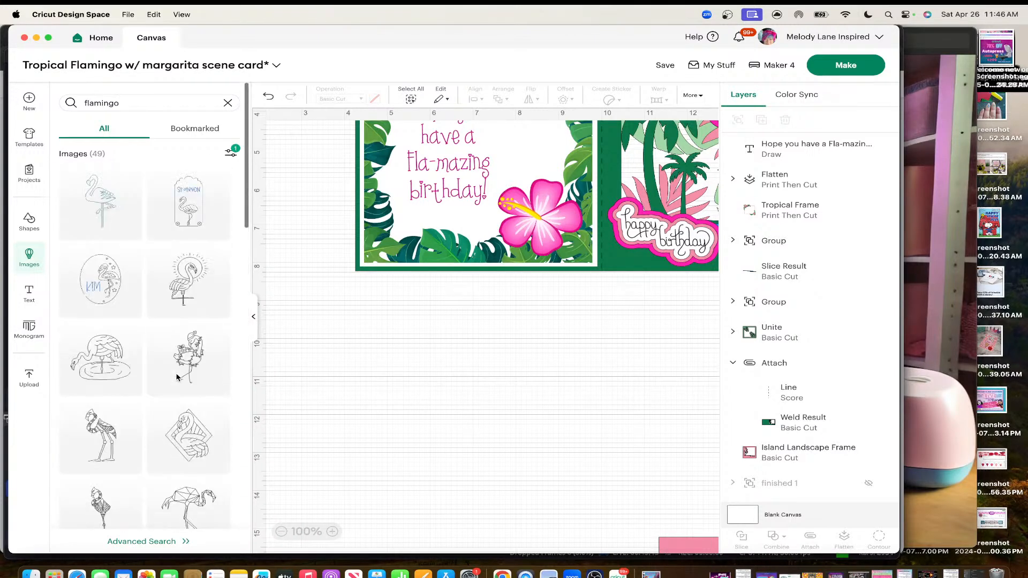
{"action": "left_click", "coordinate": [108, 202]}
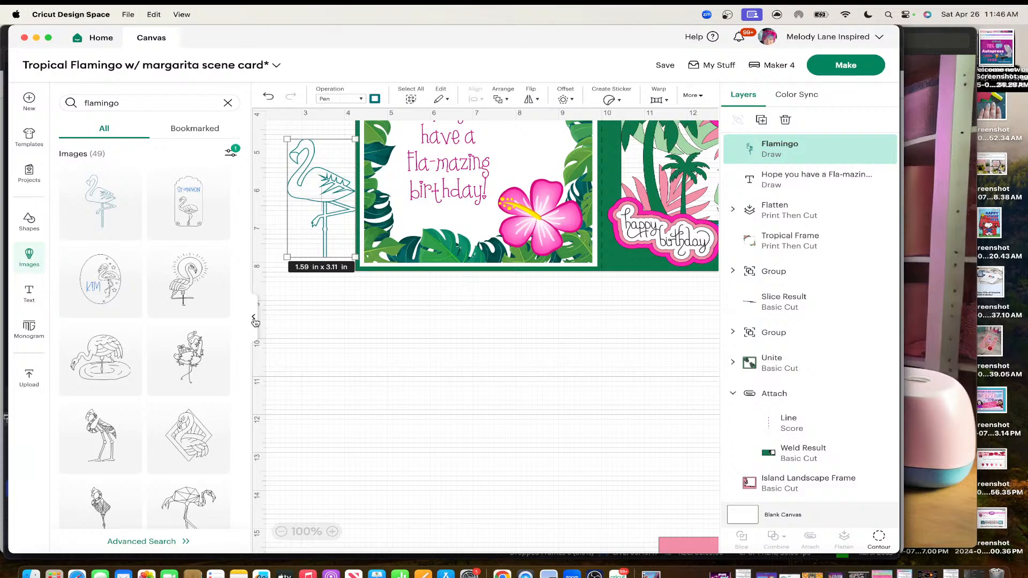
{"action": "left_click", "coordinate": [254, 317]}
{"action": "scroll", "coordinate": [248, 348], "scroll_direction": "up", "scroll_amount": 5}
{"action": "left_click_drag", "start_coordinate": [110, 294], "coordinate": [317, 253]}
Set the flamingo drawing's pen color to Pink
{"action": "left_click", "coordinate": [172, 98]}
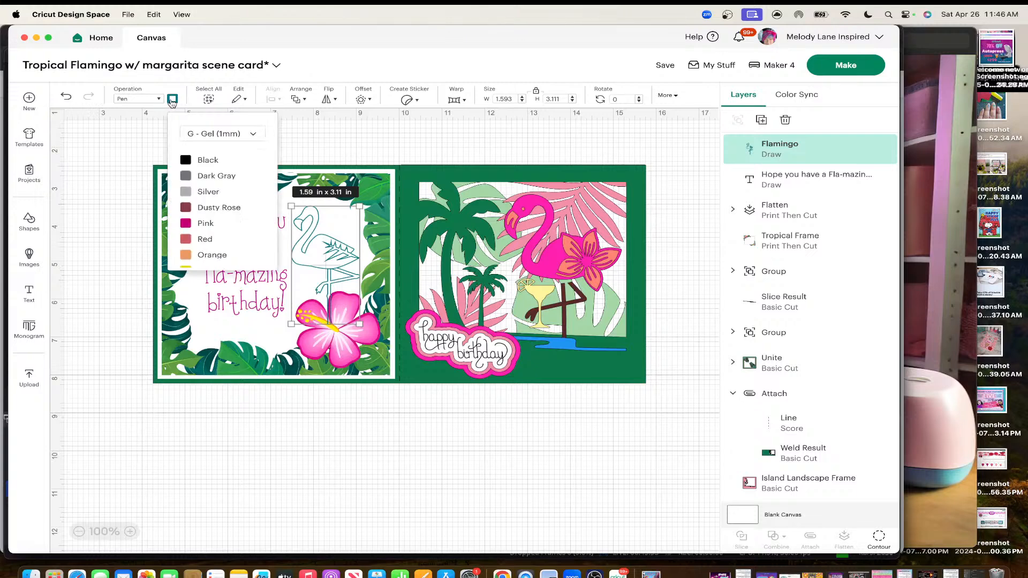
{"action": "left_click", "coordinate": [219, 224]}
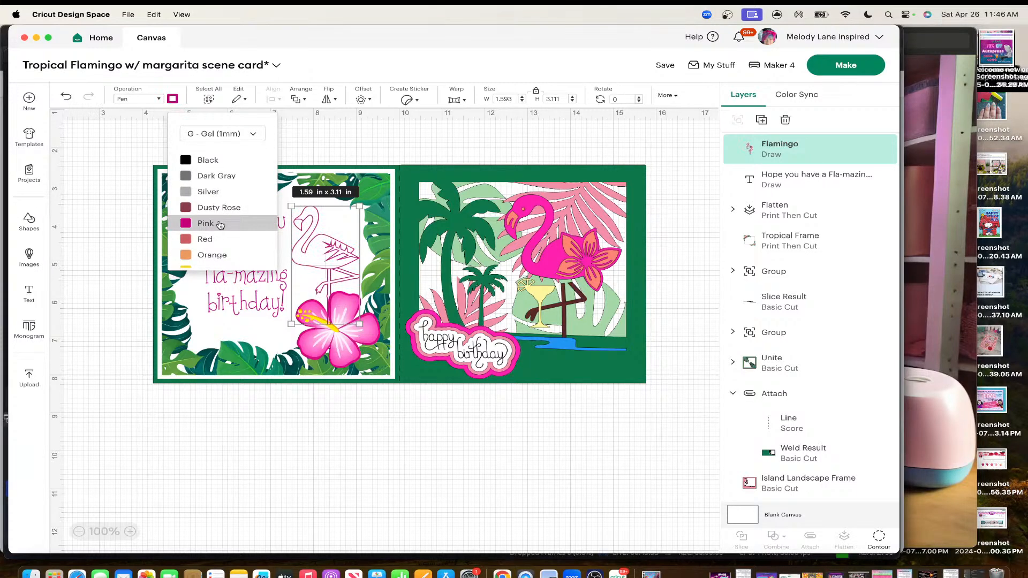
{"action": "left_click", "coordinate": [265, 455]}
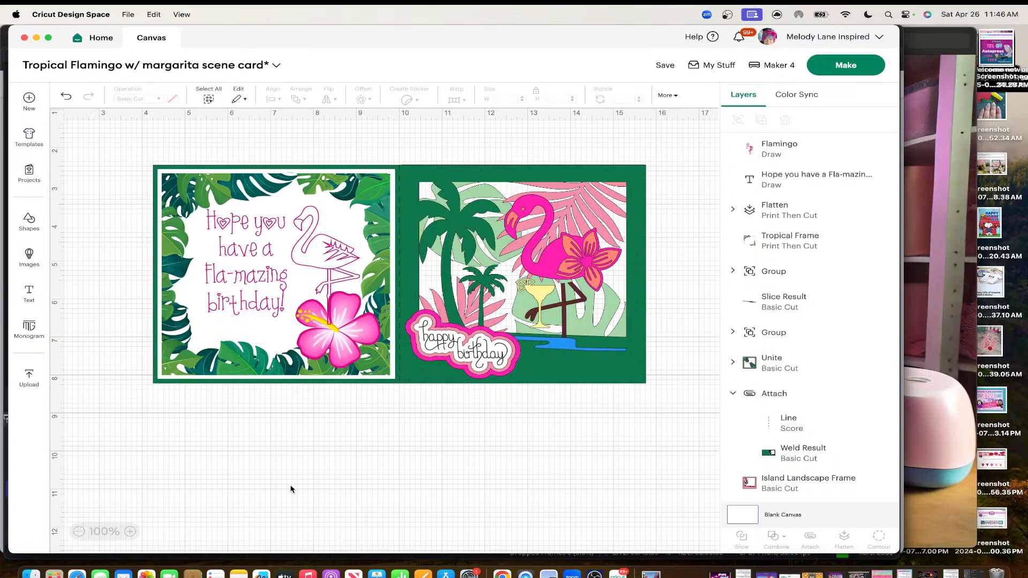
Nudge the greeting slightly away from the flamingo drawing, toward the insert's left-hand leaves
{"action": "left_click", "coordinate": [243, 300]}
{"action": "left_click_drag", "start_coordinate": [243, 300], "coordinate": [236, 302]}
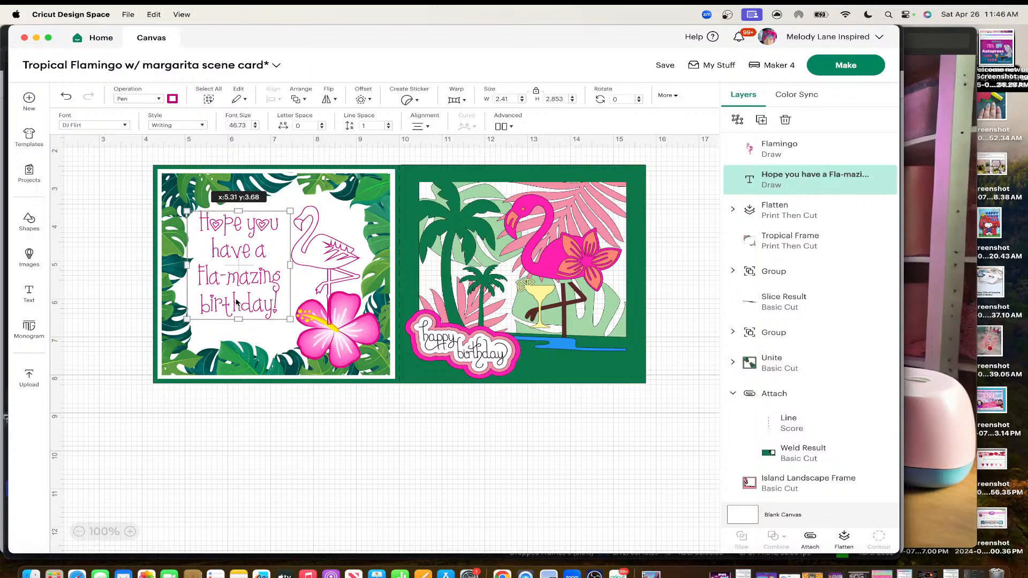
{"action": "double_click", "coordinate": [236, 298]}
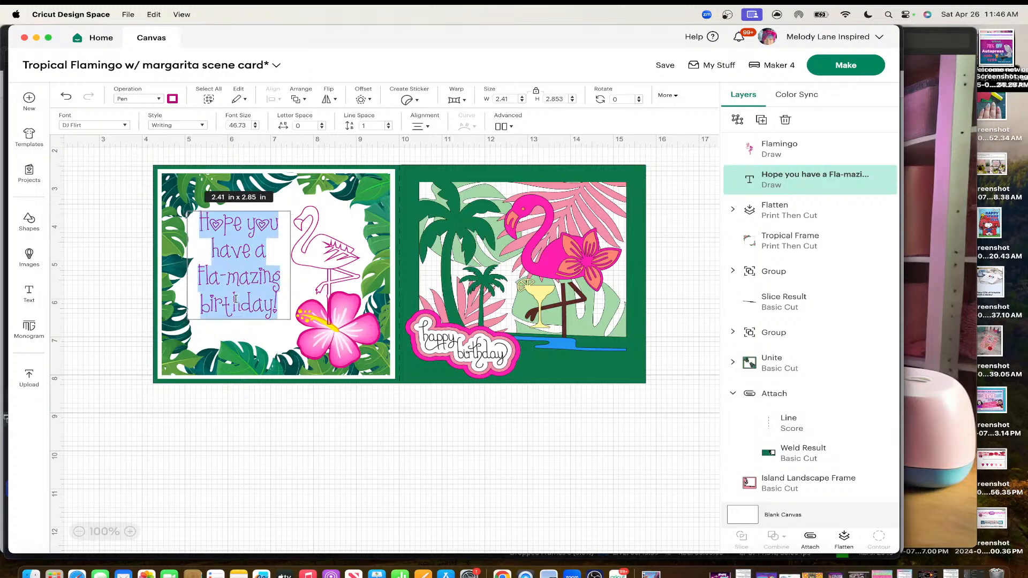
{"action": "left_click", "coordinate": [393, 438]}
Add a circle shape for the flamingo's eye and shrink it to about 0.18 in across
{"action": "left_click", "coordinate": [322, 244]}
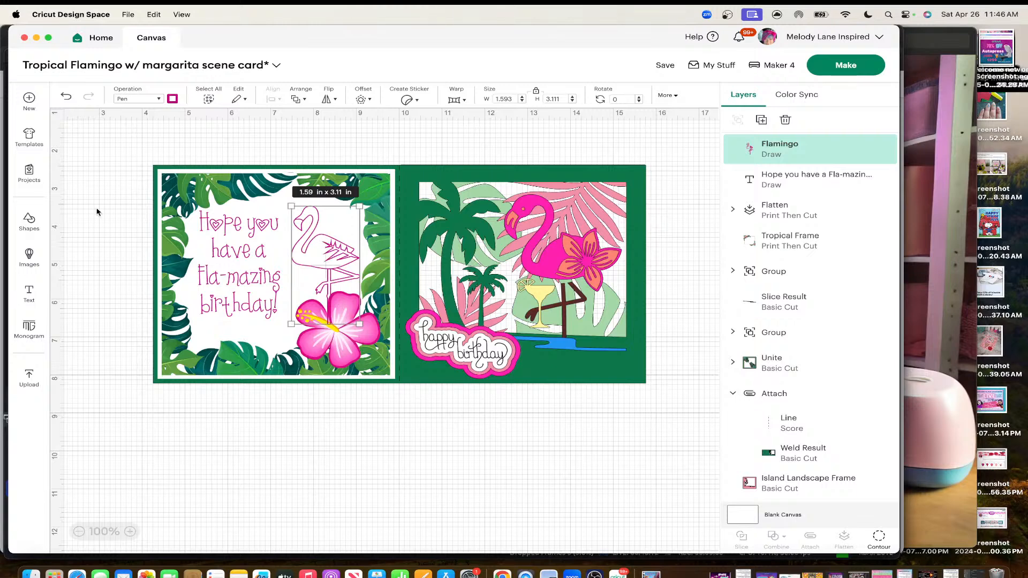
{"action": "left_click", "coordinate": [29, 221]}
{"action": "left_click", "coordinate": [86, 366]}
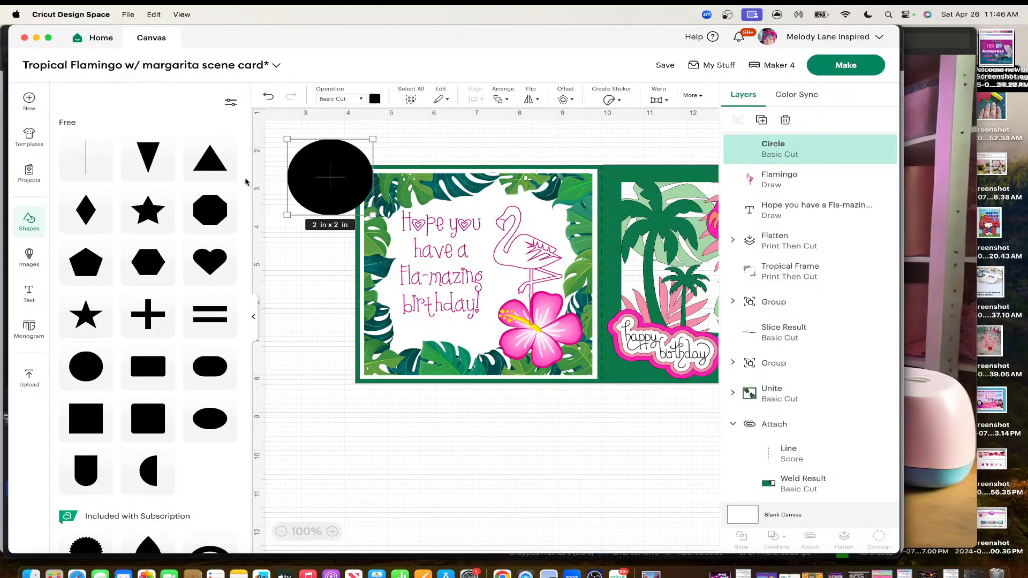
{"action": "left_click", "coordinate": [255, 317]}
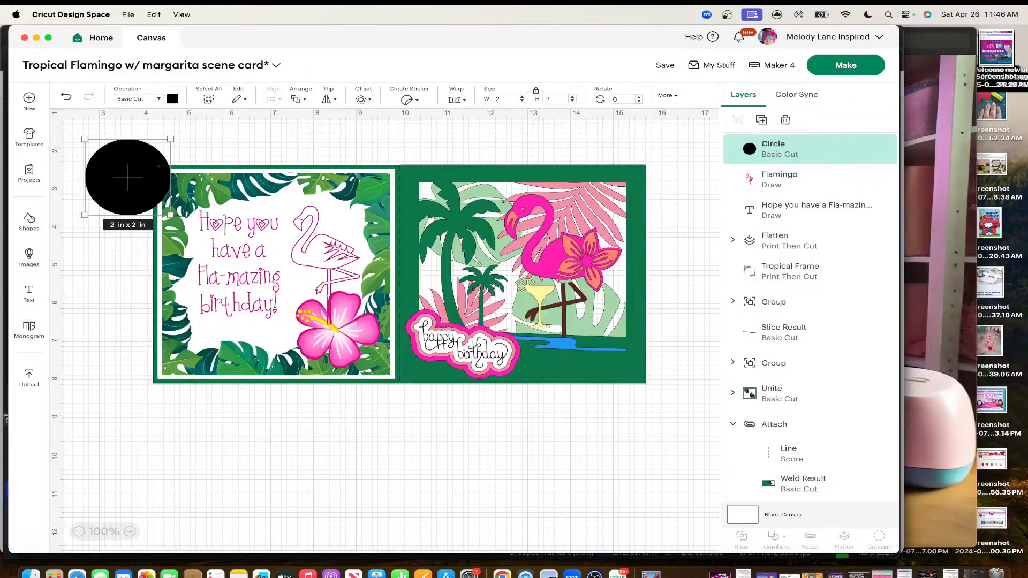
{"action": "left_click_drag", "start_coordinate": [170, 215], "coordinate": [137, 149]}
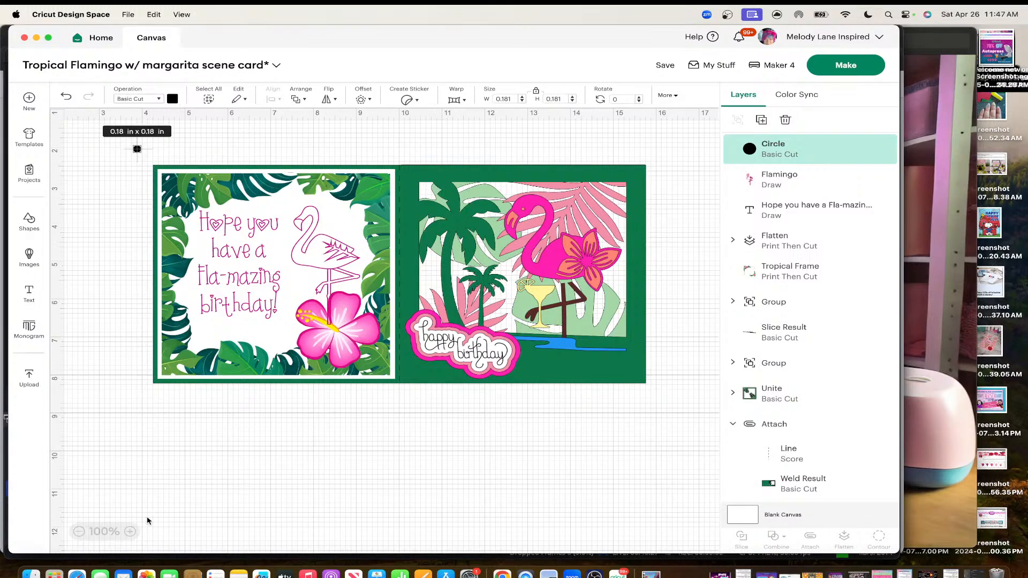
Shrink the small circle further to about 0.11 in across
{"action": "left_click", "coordinate": [130, 532]}
{"action": "left_click", "coordinate": [130, 532]}
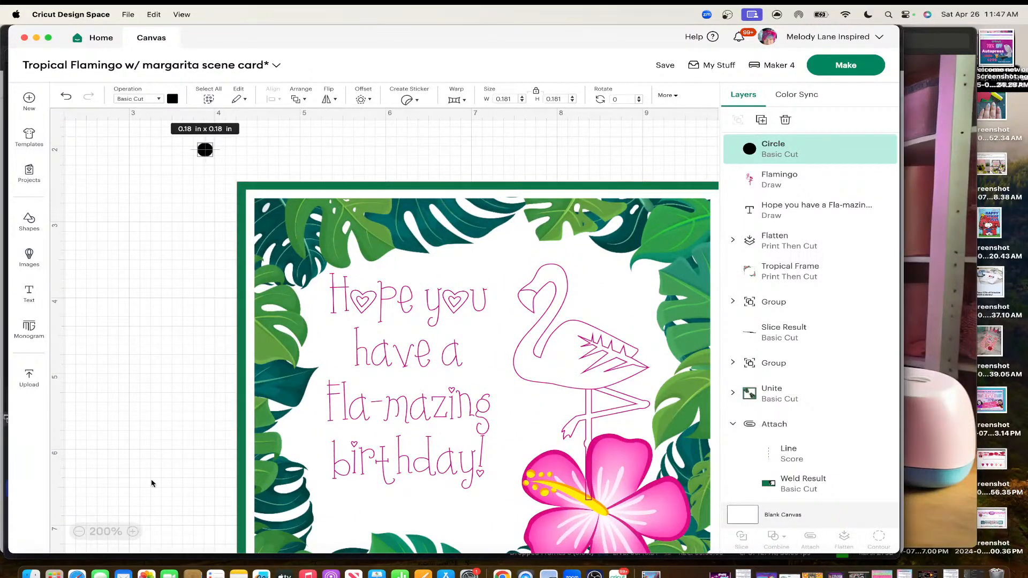
{"action": "left_click", "coordinate": [132, 532]}
{"action": "left_click", "coordinate": [131, 532]}
{"action": "left_click", "coordinate": [131, 532]}
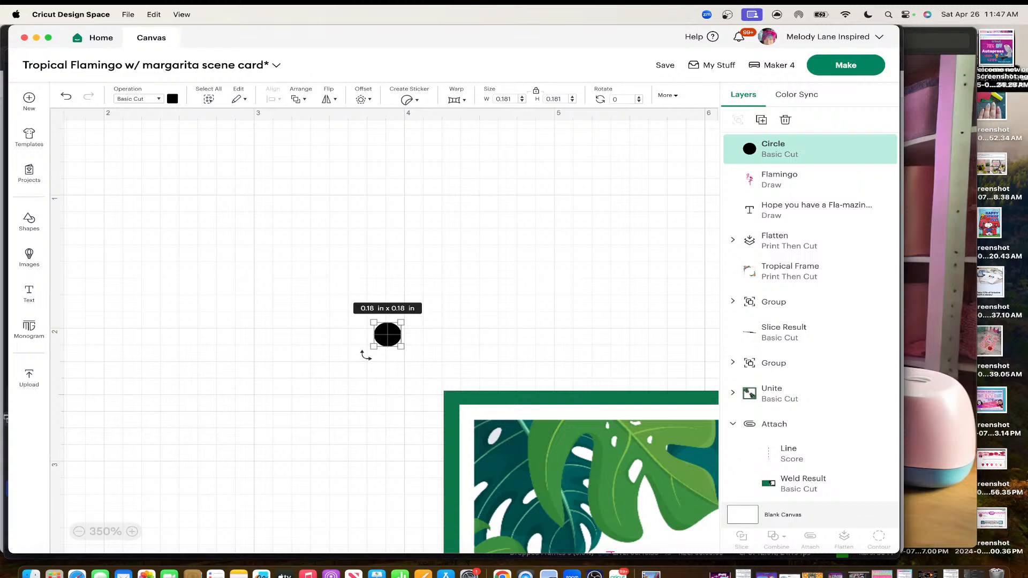
{"action": "left_click_drag", "start_coordinate": [371, 344], "coordinate": [382, 329]}
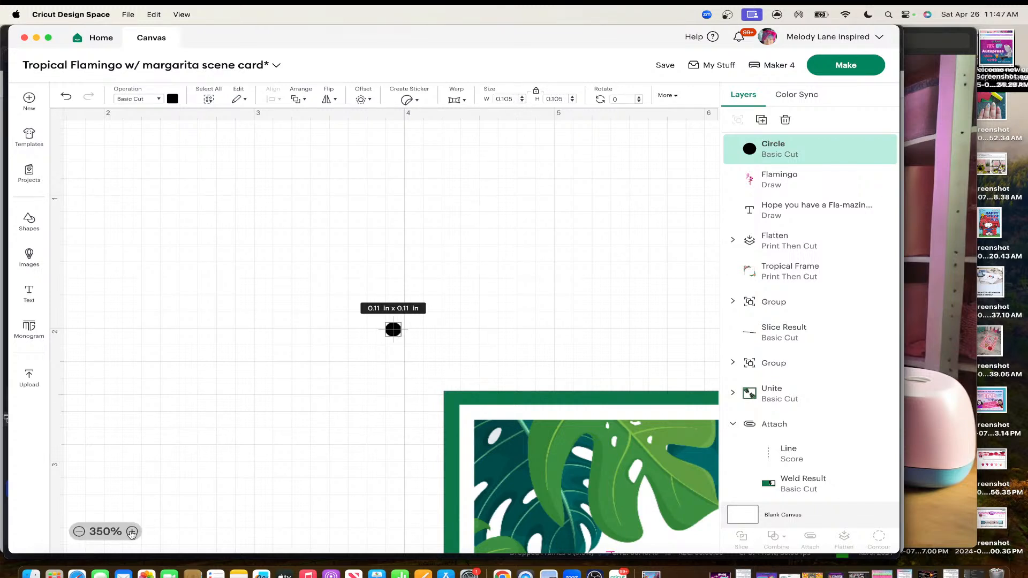
{"action": "left_click", "coordinate": [132, 531]}
{"action": "left_click", "coordinate": [132, 530]}
{"action": "left_click", "coordinate": [132, 531]}
{"action": "left_click", "coordinate": [132, 531]}
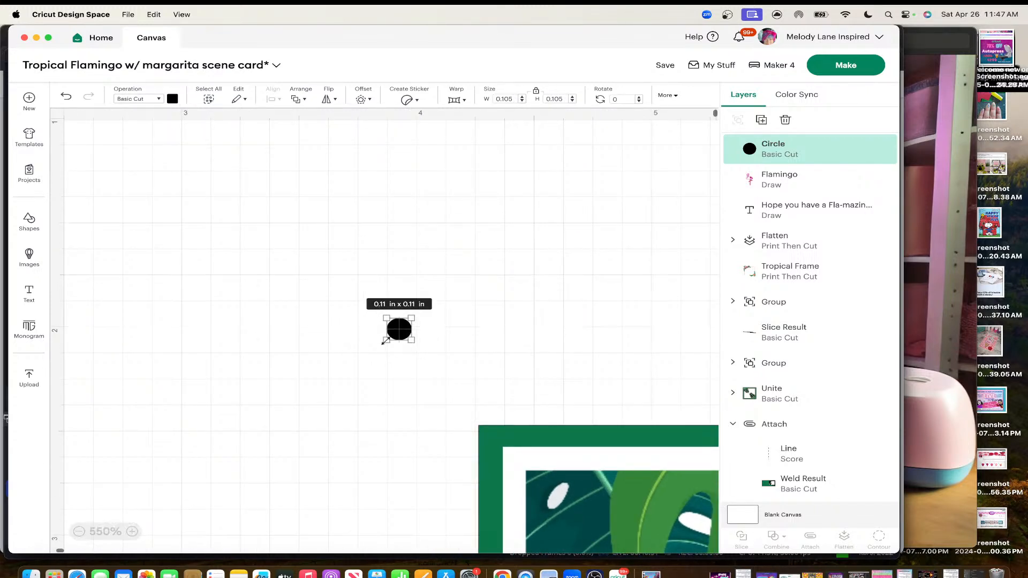
Place the small circle on the drawn flamingo's head as its eye and change its operation to Pen
{"action": "left_click", "coordinate": [79, 531]}
{"action": "left_click", "coordinate": [79, 530]}
{"action": "left_click", "coordinate": [79, 531]}
{"action": "left_click", "coordinate": [79, 531]}
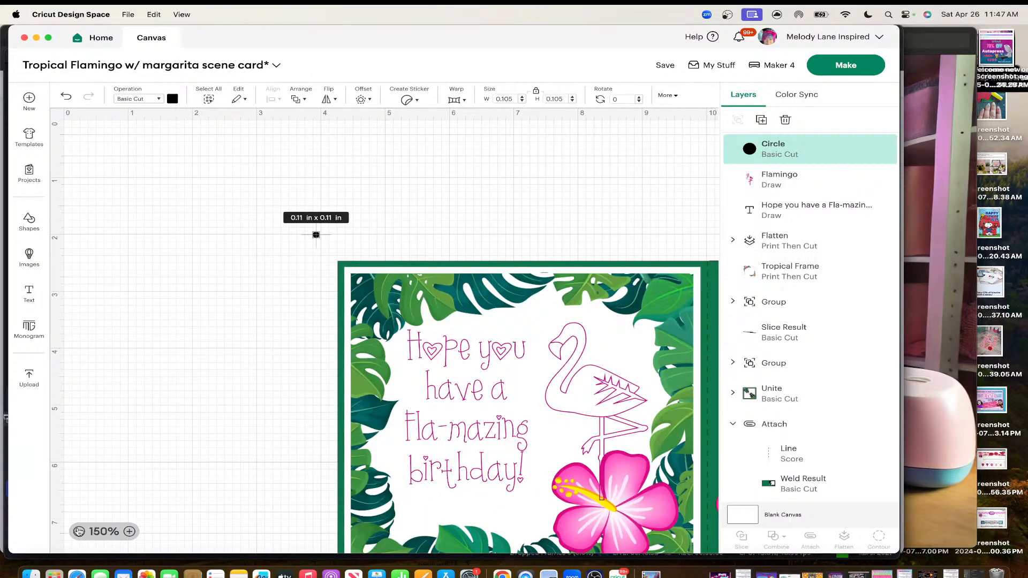
{"action": "left_click", "coordinate": [79, 531]}
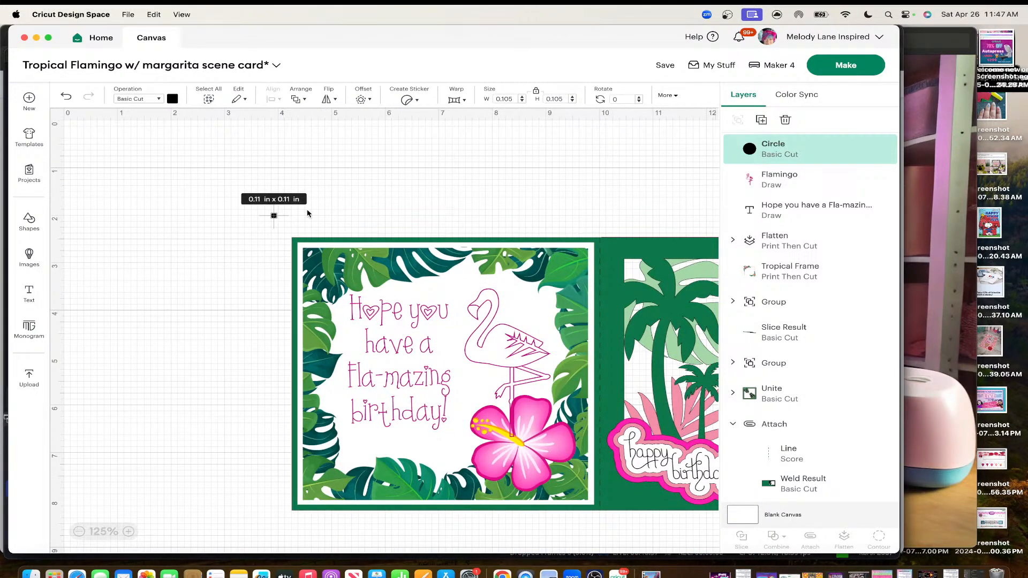
{"action": "left_click_drag", "start_coordinate": [274, 216], "coordinate": [487, 294]}
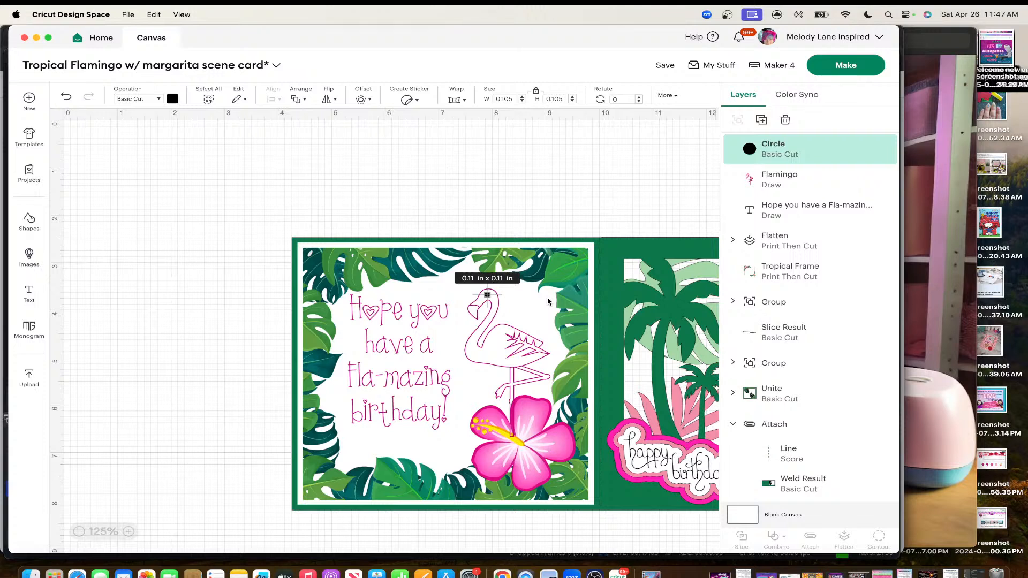
{"action": "left_click_drag", "start_coordinate": [486, 295], "coordinate": [487, 294]}
{"action": "left_click", "coordinate": [152, 100]}
{"action": "left_click", "coordinate": [151, 227]}
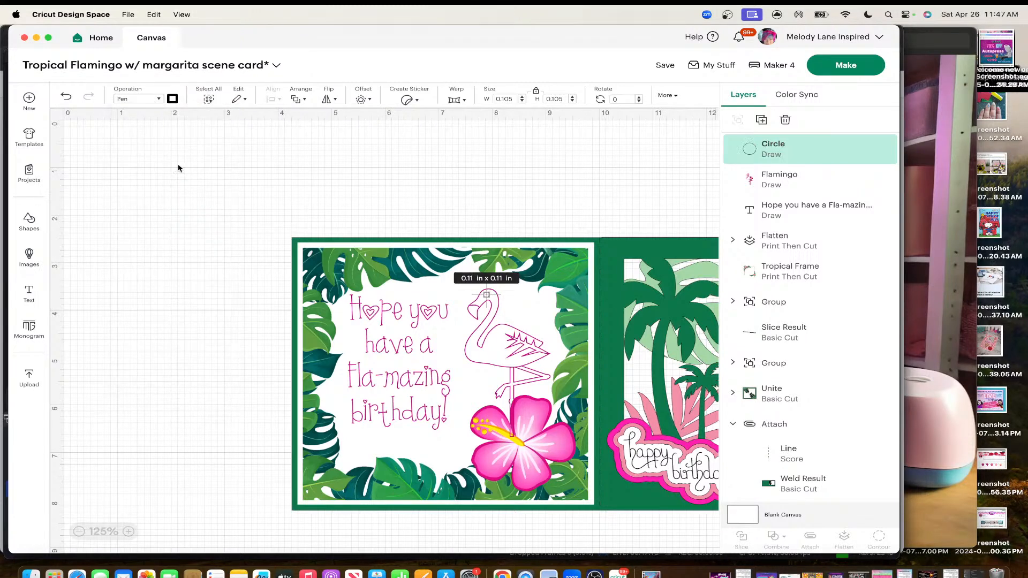
Set the eye circle's pen to G - Gel (1mm) in Pink
{"action": "left_click", "coordinate": [173, 100]}
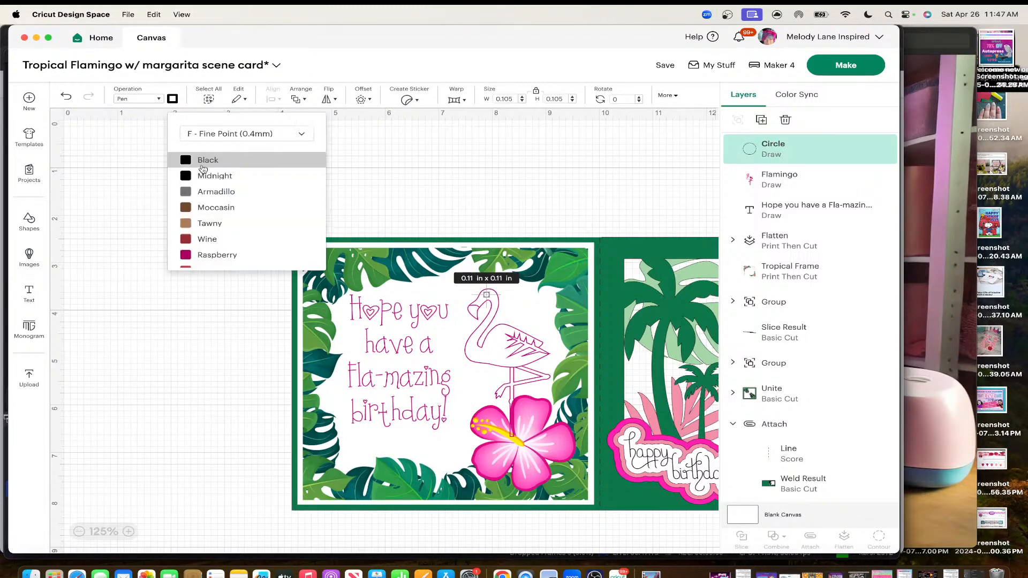
{"action": "left_click", "coordinate": [227, 133]}
{"action": "left_click", "coordinate": [240, 194]}
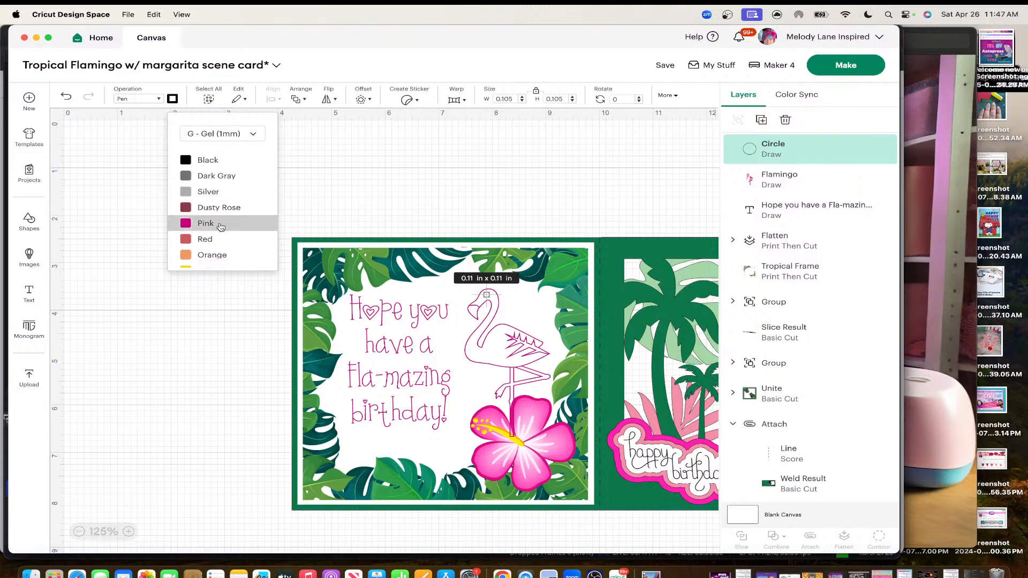
{"action": "left_click", "coordinate": [416, 211]}
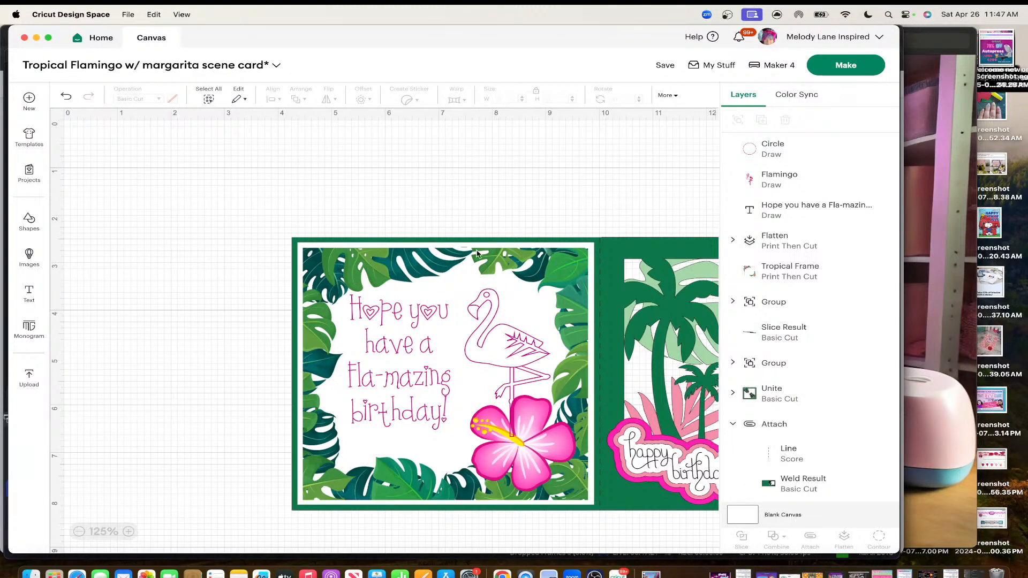
Shrink the eye circle on the drawn flamingo's head to about 0.08 in across
{"action": "left_click", "coordinate": [487, 296]}
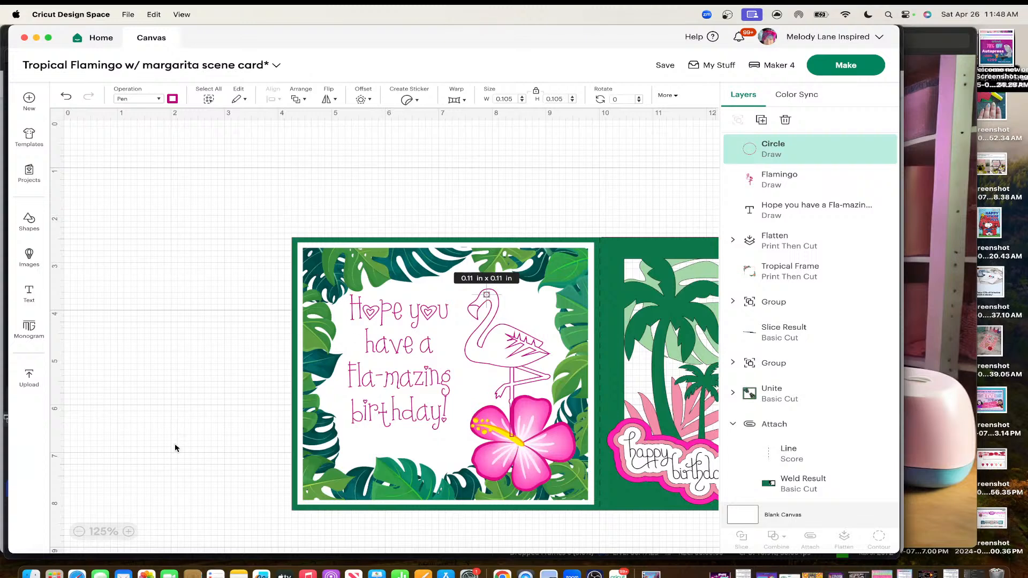
{"action": "left_click", "coordinate": [132, 533]}
{"action": "left_click", "coordinate": [132, 533]}
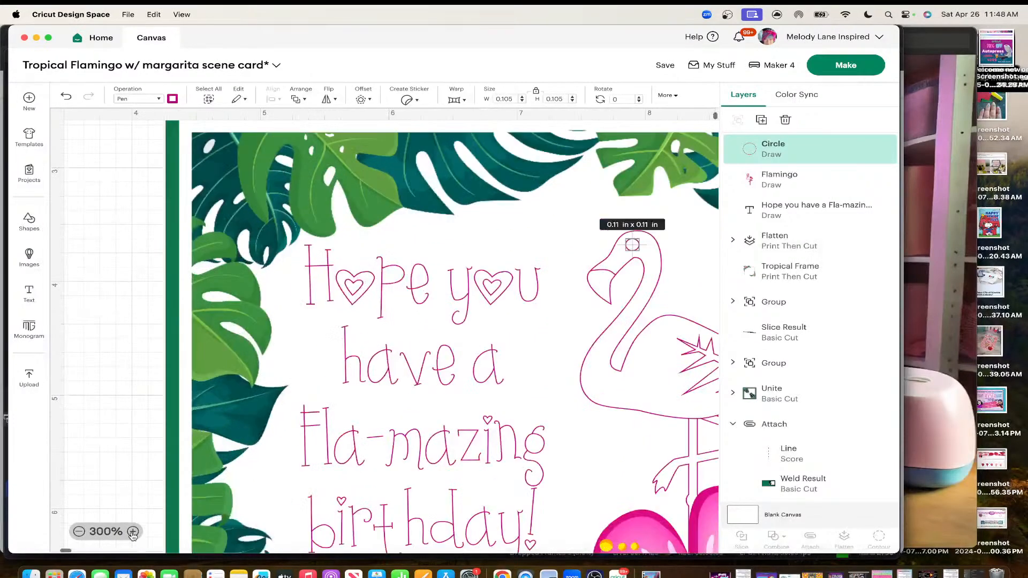
{"action": "left_click", "coordinate": [132, 533]}
{"action": "left_click", "coordinate": [132, 533]}
{"action": "scroll", "coordinate": [413, 413], "scroll_direction": "right", "scroll_amount": 5}
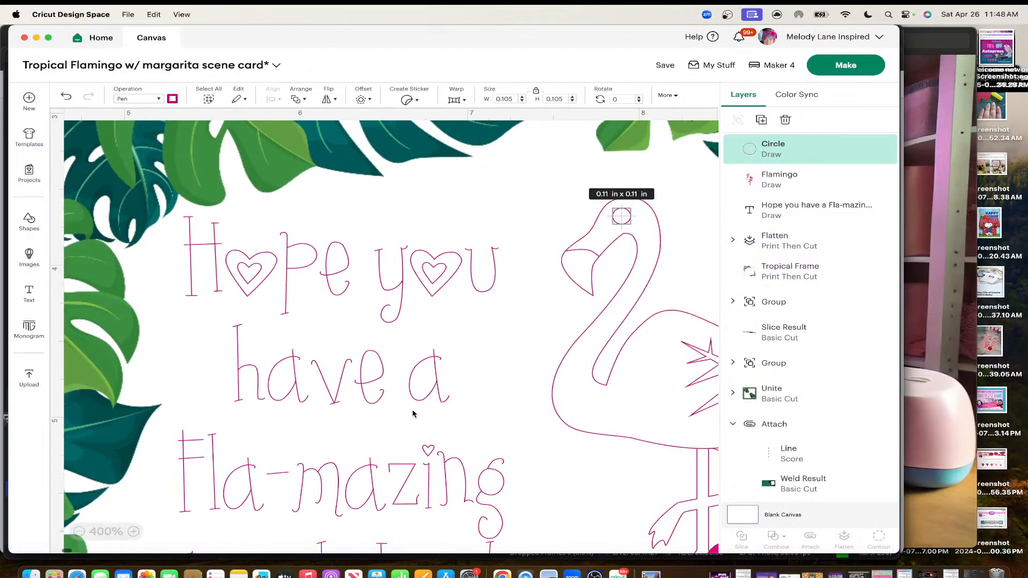
{"action": "left_click", "coordinate": [133, 532]}
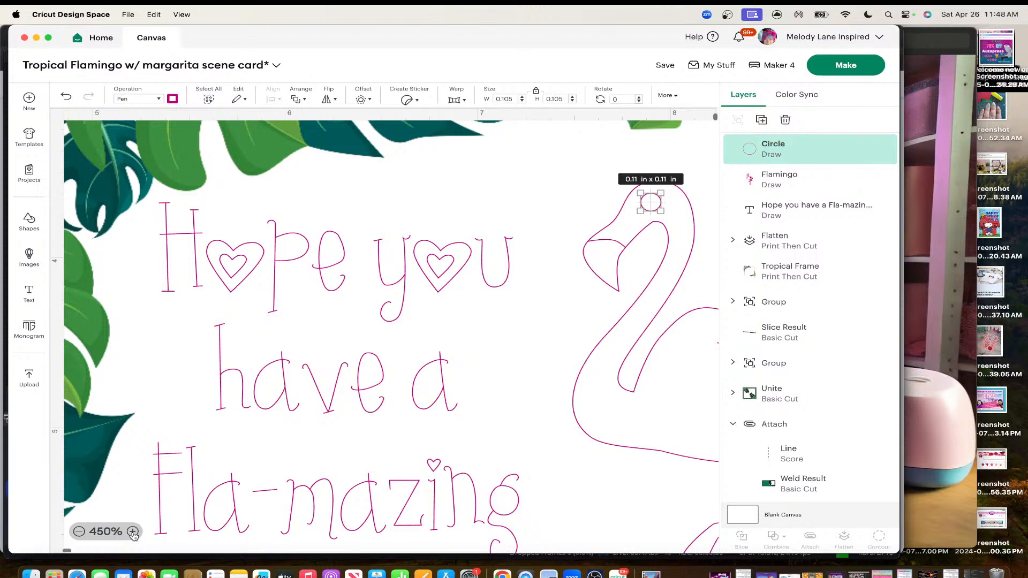
{"action": "scroll", "coordinate": [591, 239], "scroll_direction": "right", "scroll_amount": 2}
{"action": "left_click_drag", "start_coordinate": [666, 200], "coordinate": [673, 197]}
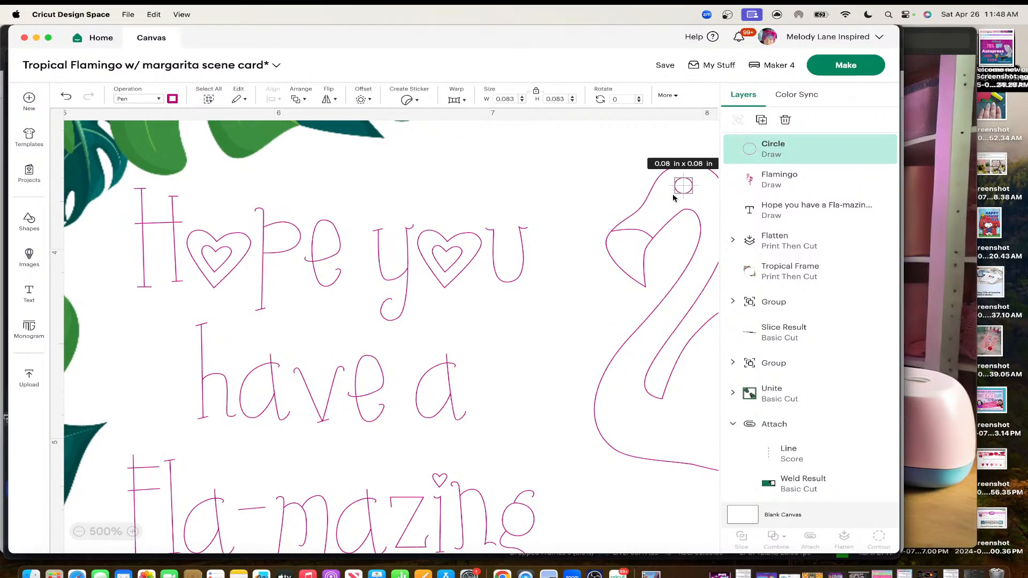
Examine the drawn flamingo with its resized eye in the context of the whole card layout
{"action": "left_click", "coordinate": [631, 188]}
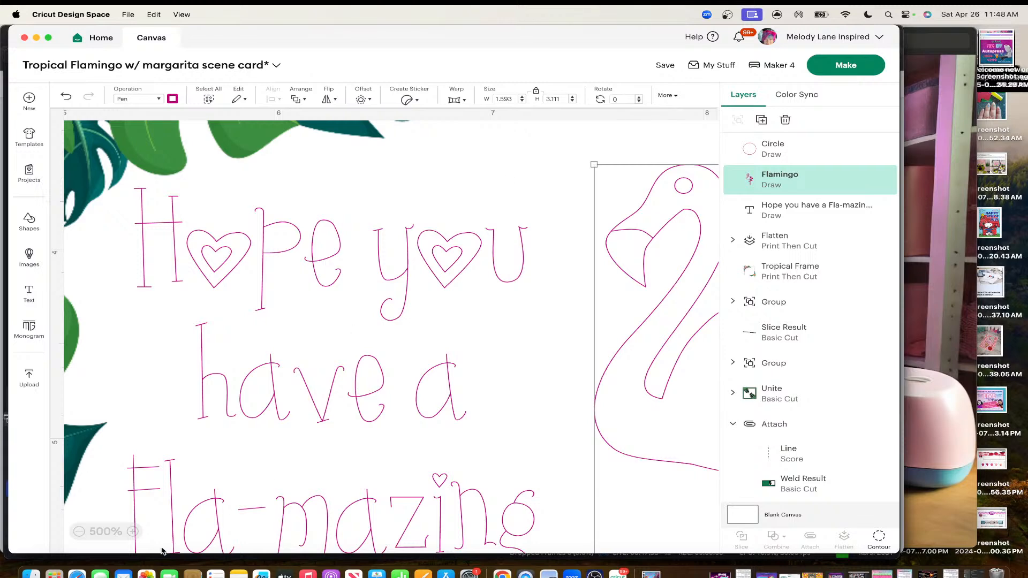
{"action": "left_click", "coordinate": [79, 532]}
{"action": "left_click", "coordinate": [79, 532]}
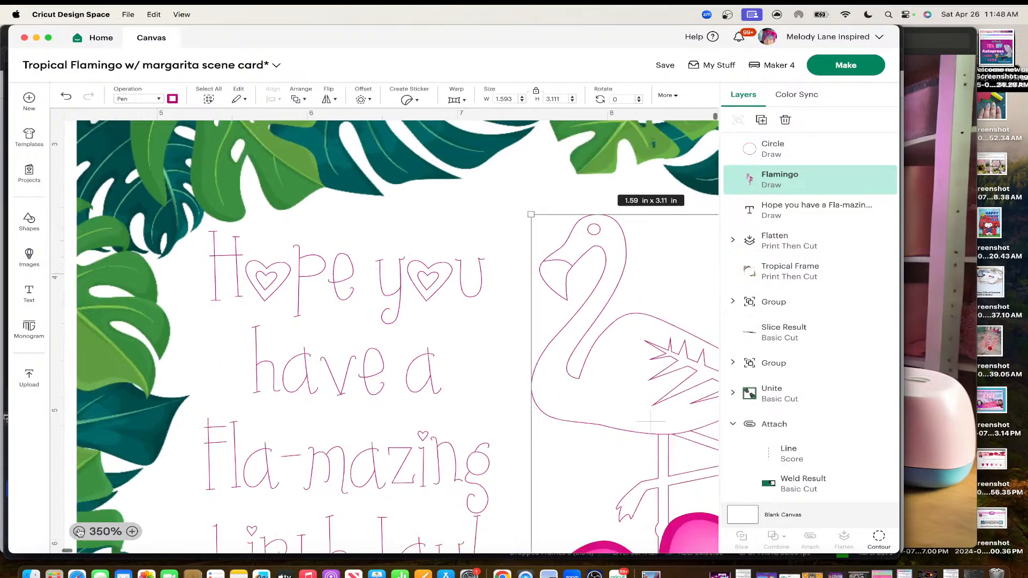
{"action": "left_click", "coordinate": [79, 531]}
{"action": "left_click", "coordinate": [79, 531]}
{"action": "left_click", "coordinate": [79, 532]}
{"action": "left_click", "coordinate": [80, 532]}
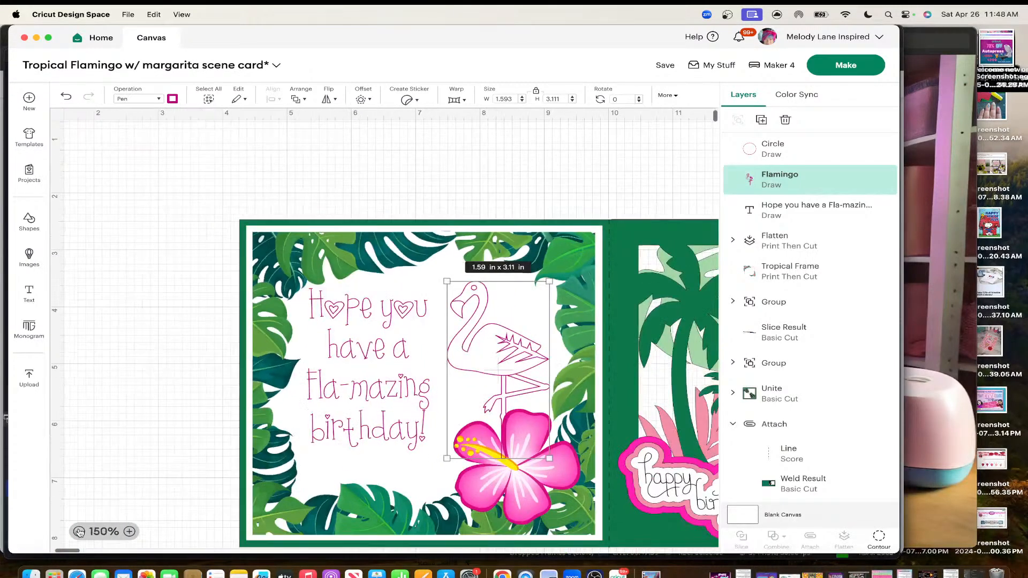
{"action": "scroll", "coordinate": [155, 485], "scroll_direction": "down", "scroll_amount": 3}
{"action": "scroll", "coordinate": [155, 484], "scroll_direction": "right", "scroll_amount": 2}
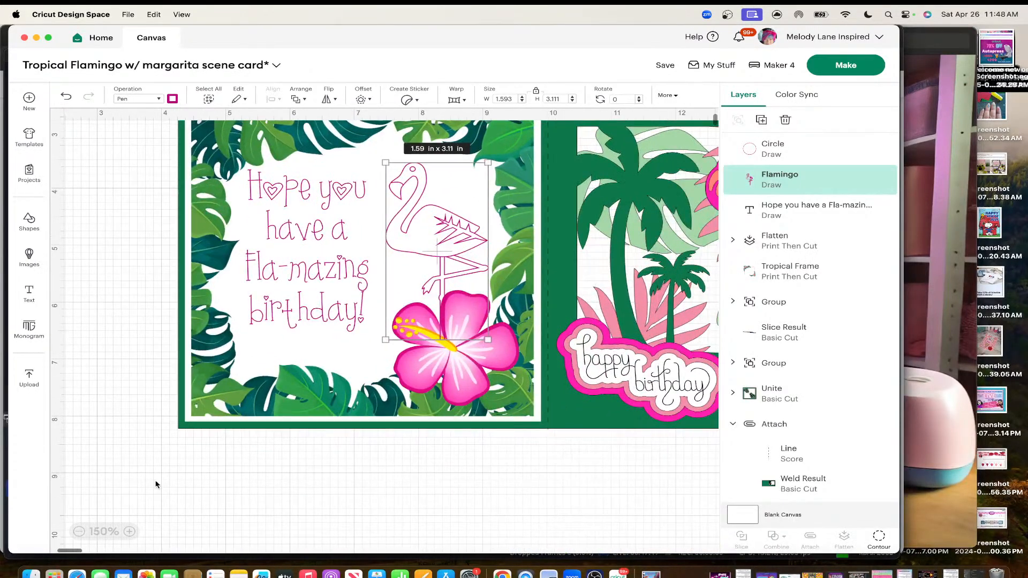
{"action": "left_click", "coordinate": [79, 531]}
{"action": "scroll", "coordinate": [227, 528], "scroll_direction": "right", "scroll_amount": 2}
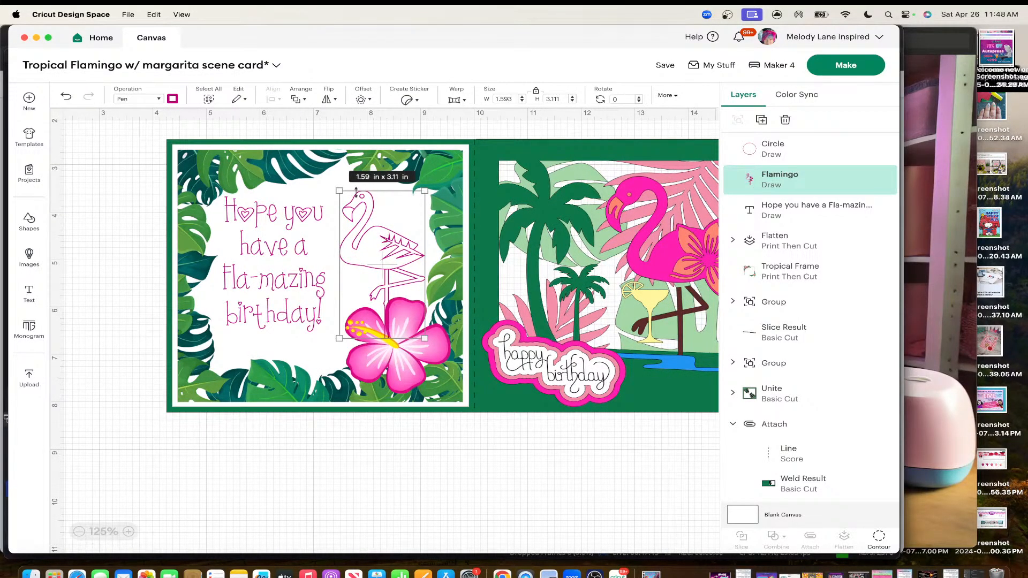
{"action": "left_click", "coordinate": [496, 128]}
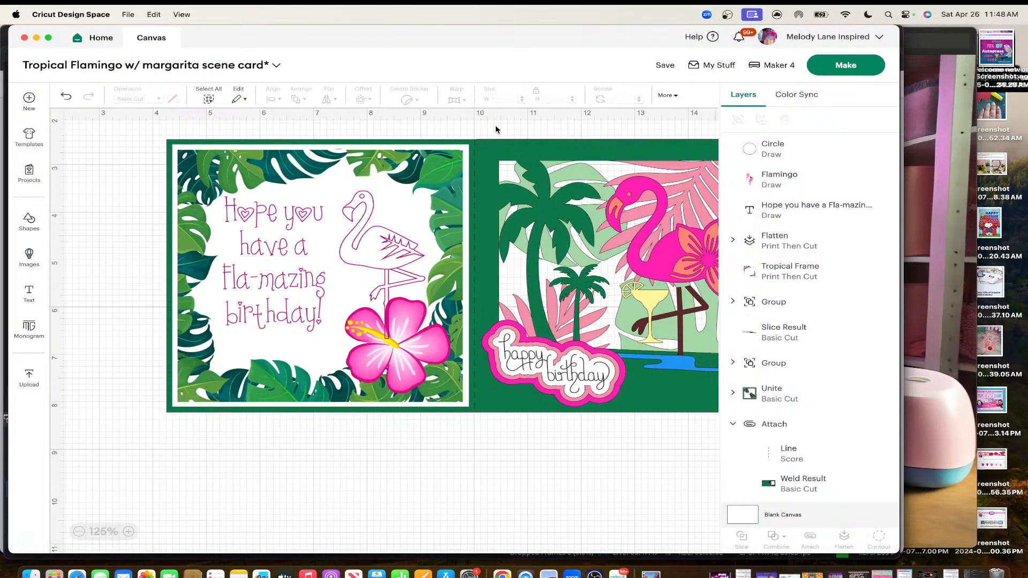
Nudge the greeting slightly toward the flamingo drawing
{"action": "left_click", "coordinate": [779, 148]}
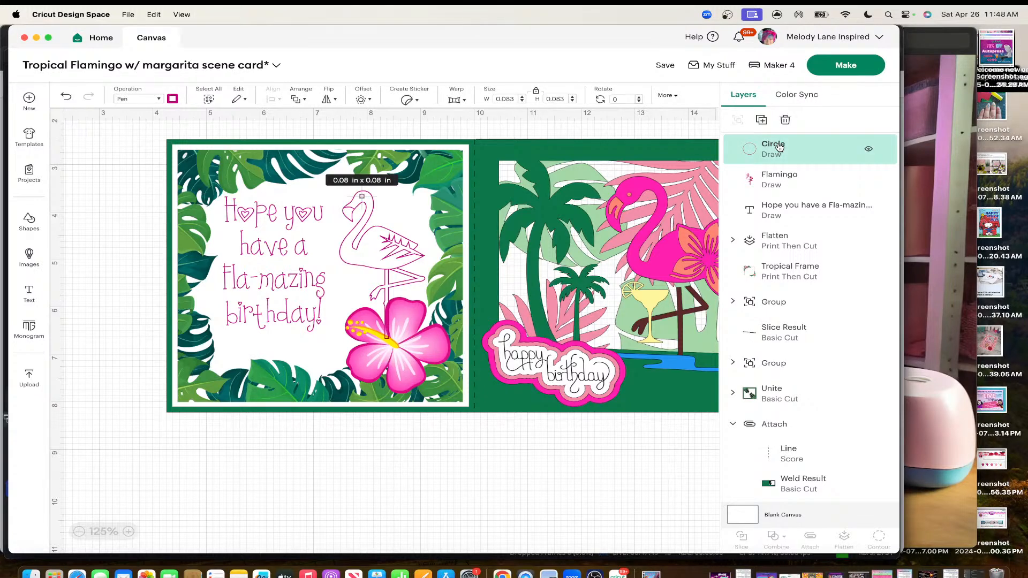
{"action": "left_click", "coordinate": [779, 182], "text": "shift"}
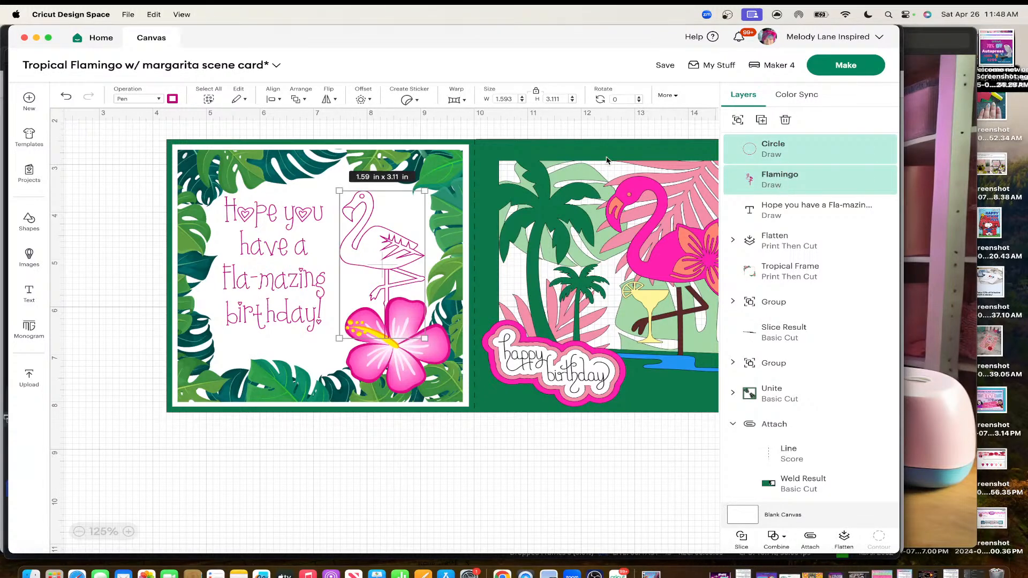
{"action": "left_click", "coordinate": [254, 276]}
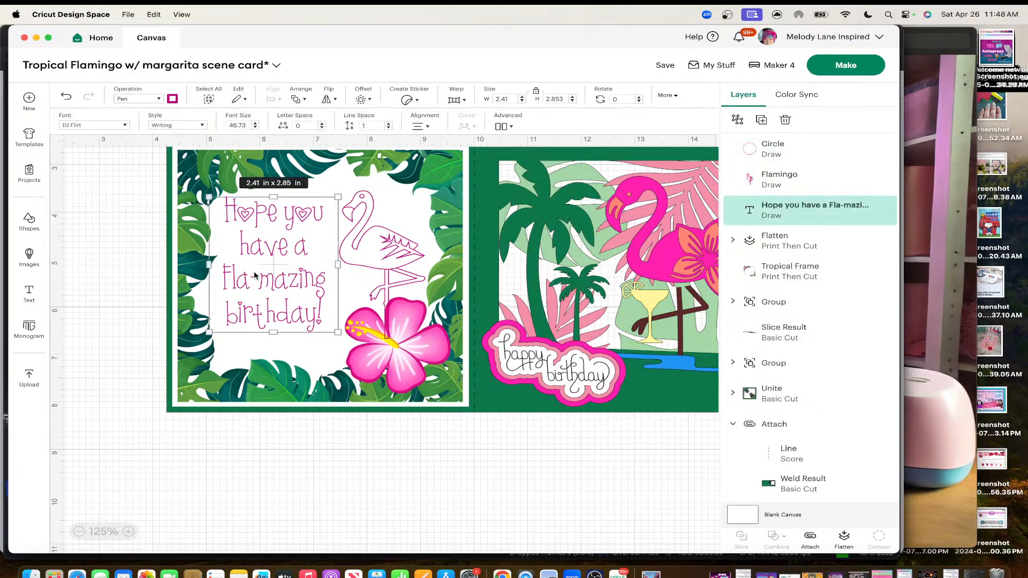
{"action": "left_click_drag", "start_coordinate": [261, 261], "coordinate": [265, 257]}
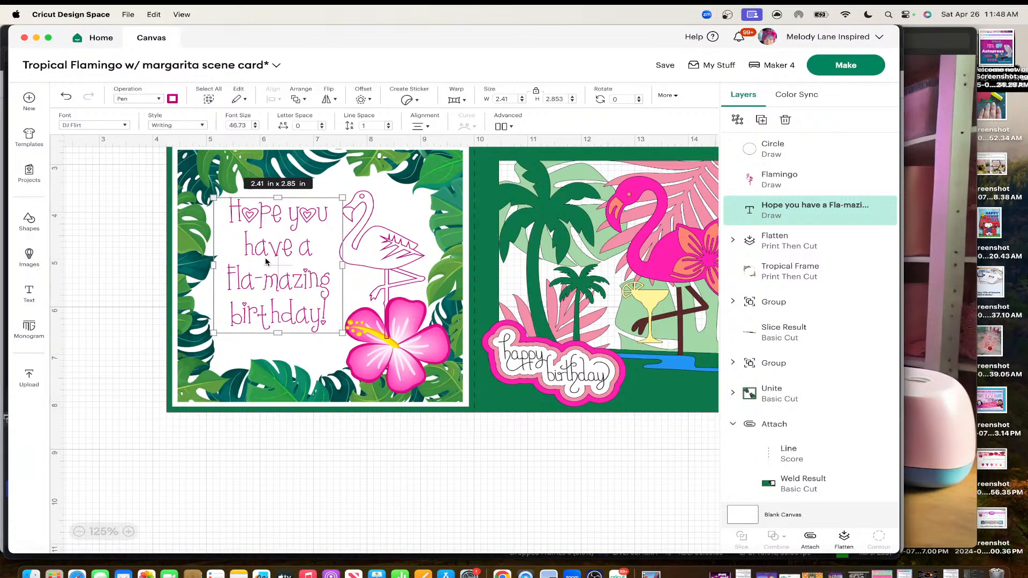
Attach the eye circle, flamingo drawing and greeting to the flattened insert, and nudge the attached insert into place on the green card
{"action": "left_click", "coordinate": [785, 156]}
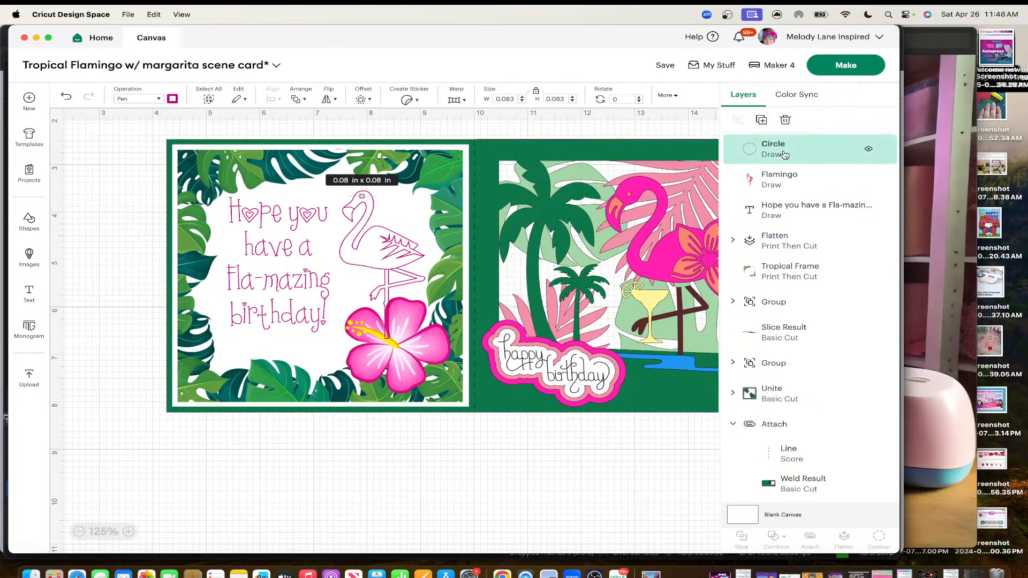
{"action": "left_click", "coordinate": [788, 178], "text": "shift"}
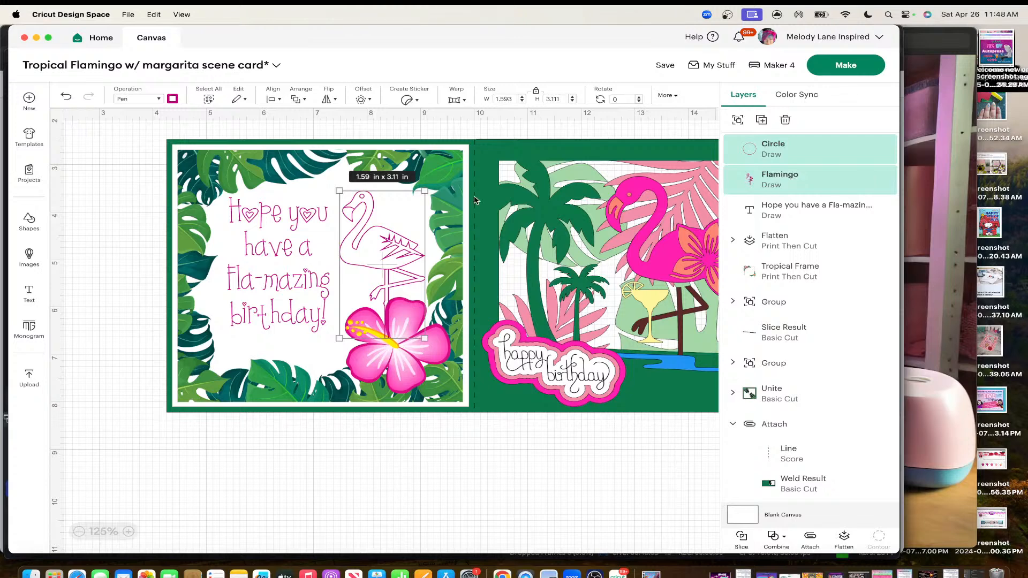
{"action": "left_click", "coordinate": [285, 244], "text": "shift"}
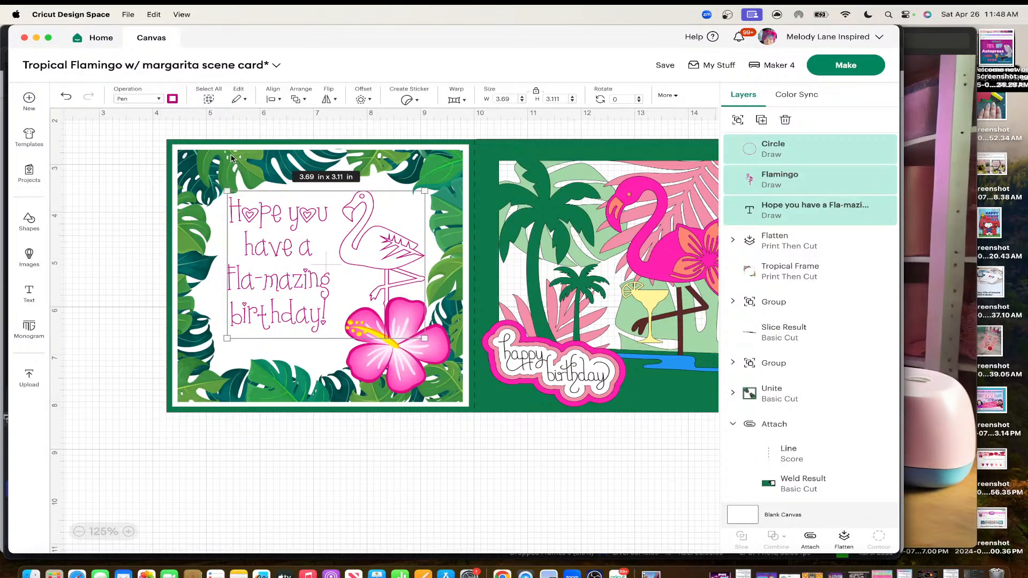
{"action": "left_click", "coordinate": [224, 166], "text": "shift"}
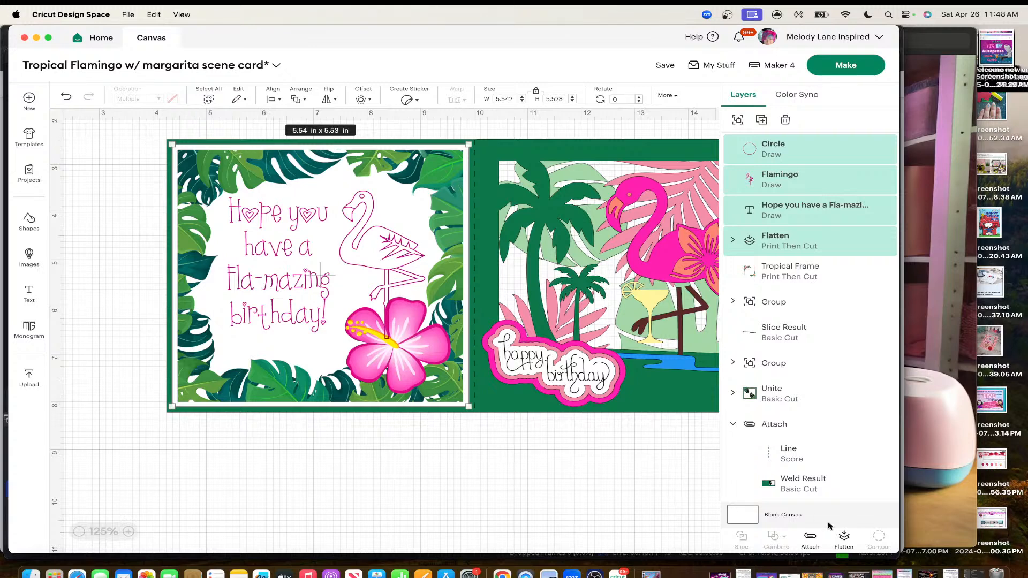
{"action": "left_click", "coordinate": [809, 537]}
{"action": "mouse_move", "coordinate": [395, 373]}
{"action": "left_mouse_down"}
{"action": "mouse_move", "coordinate": [324, 353]}
{"action": "mouse_move", "coordinate": [423, 384]}
{"action": "mouse_move", "coordinate": [396, 373]}
{"action": "left_mouse_up"}
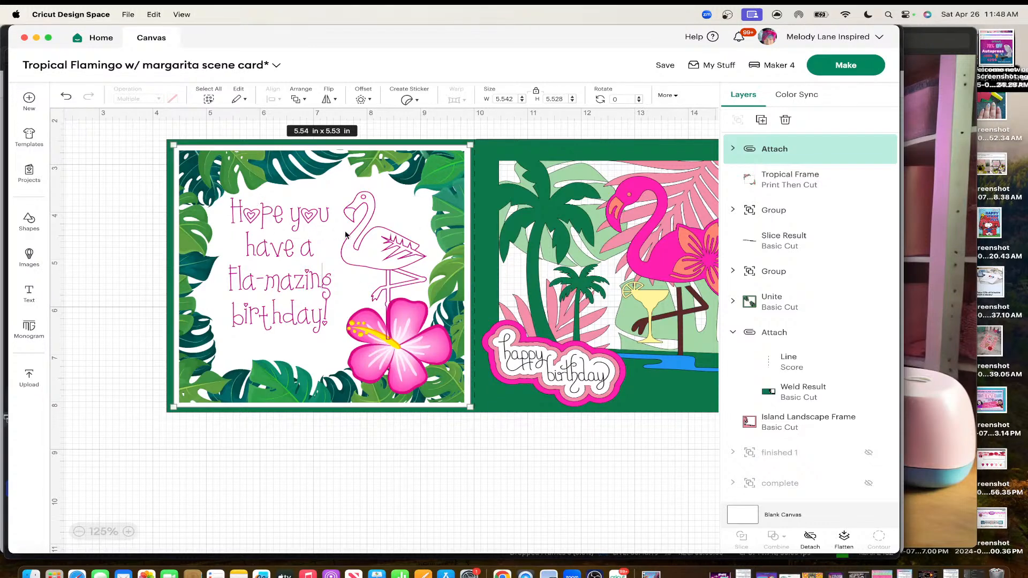
{"action": "left_click_drag", "start_coordinate": [312, 311], "coordinate": [311, 310]}
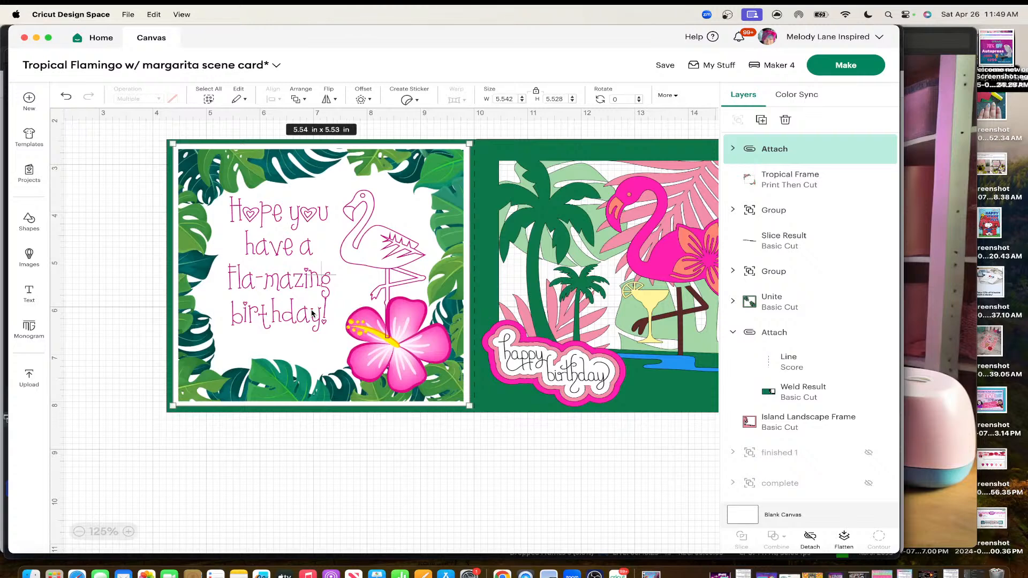
Duplicate the blue water strip and move the copy to the empty canvas below the card
{"action": "scroll", "coordinate": [375, 418], "scroll_direction": "right", "scroll_amount": 2}
{"action": "left_click", "coordinate": [79, 531]}
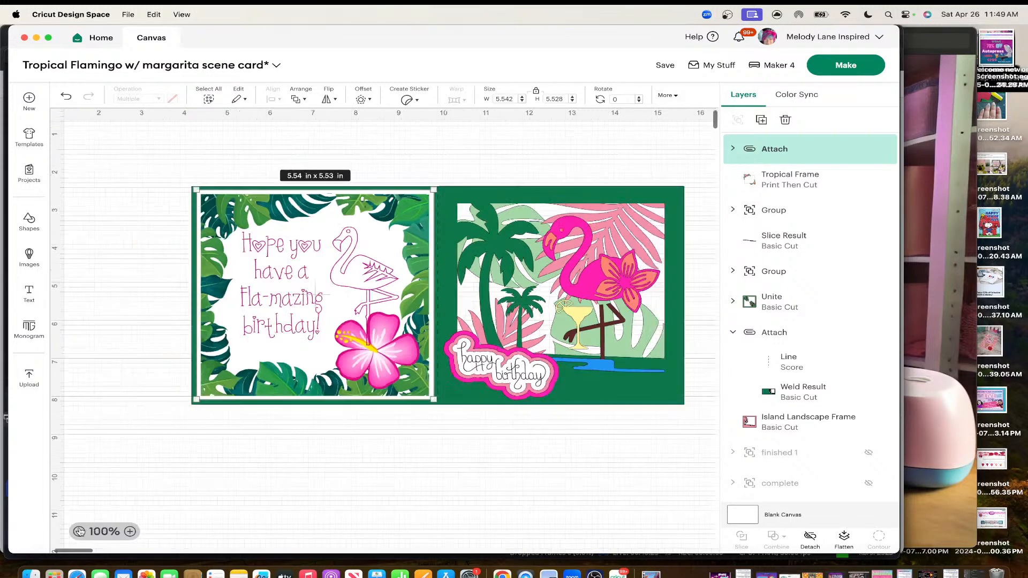
{"action": "scroll", "coordinate": [289, 509], "scroll_direction": "right", "scroll_amount": 3}
{"action": "scroll", "coordinate": [289, 509], "scroll_direction": "down", "scroll_amount": 2}
{"action": "scroll", "coordinate": [289, 510], "scroll_direction": "up", "scroll_amount": 1}
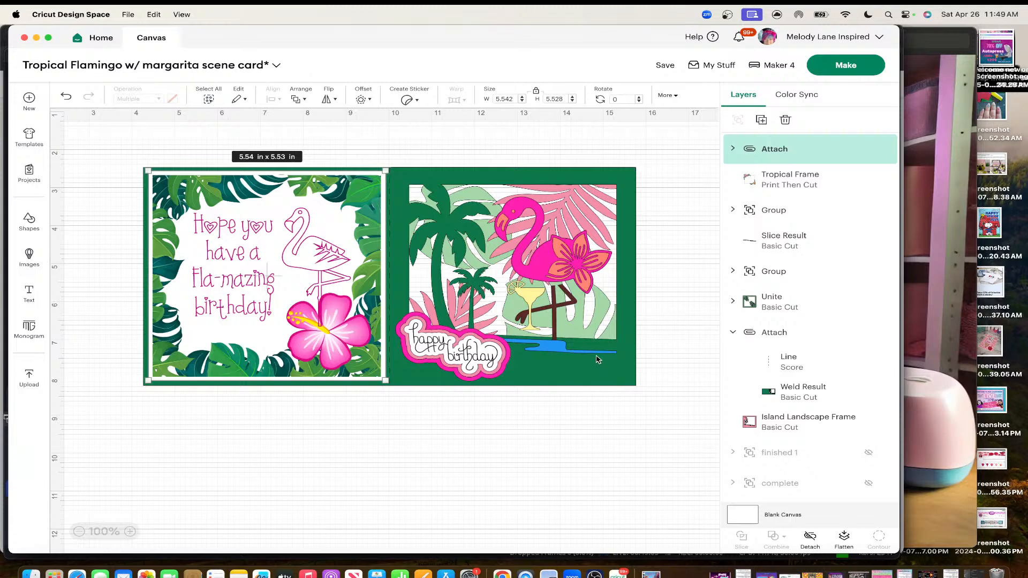
{"action": "left_click", "coordinate": [547, 348]}
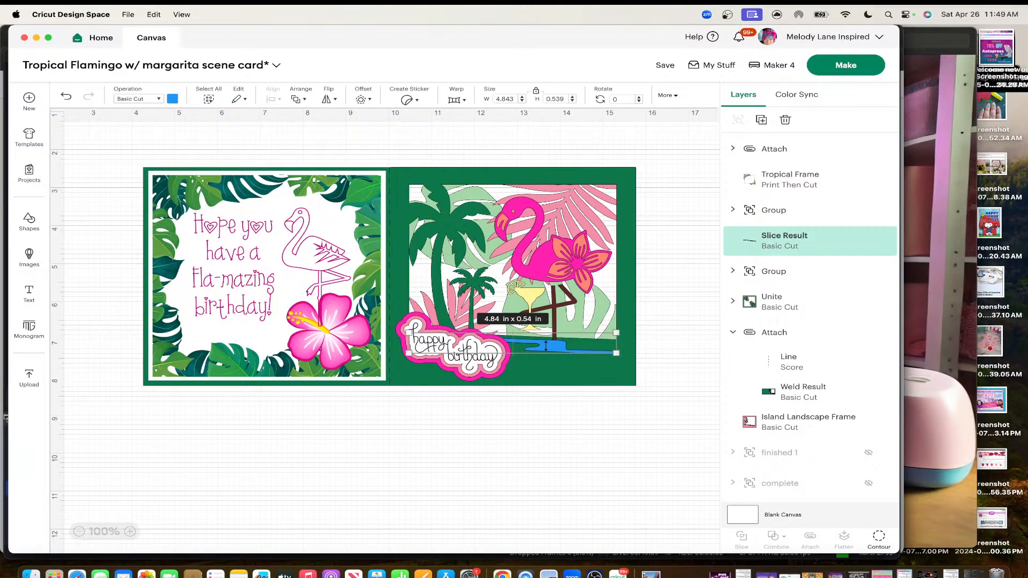
{"action": "right_click", "coordinate": [545, 346]}
{"action": "left_click", "coordinate": [589, 170]}
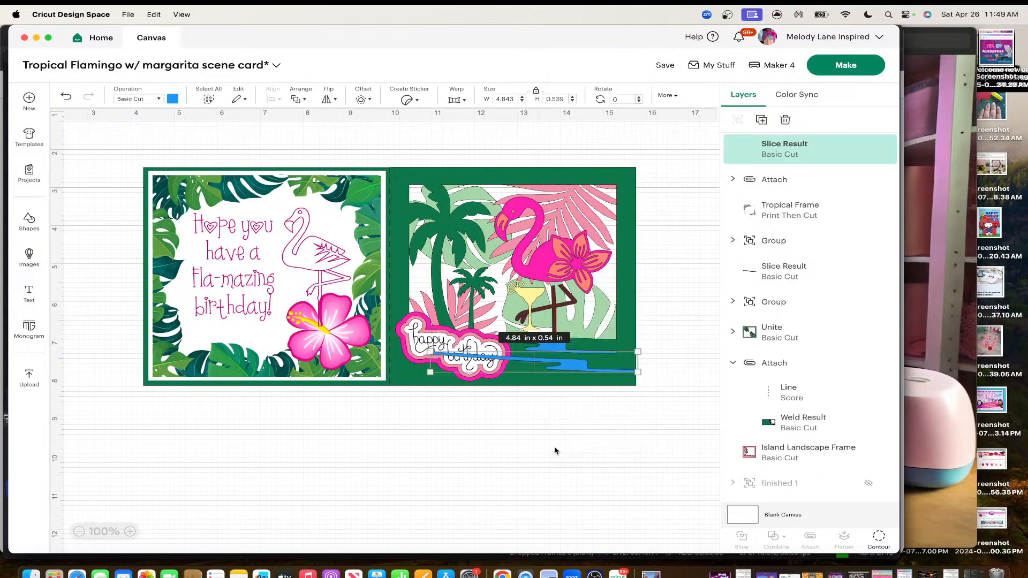
{"action": "left_click", "coordinate": [575, 426]}
{"action": "left_click_drag", "start_coordinate": [573, 370], "coordinate": [578, 489]}
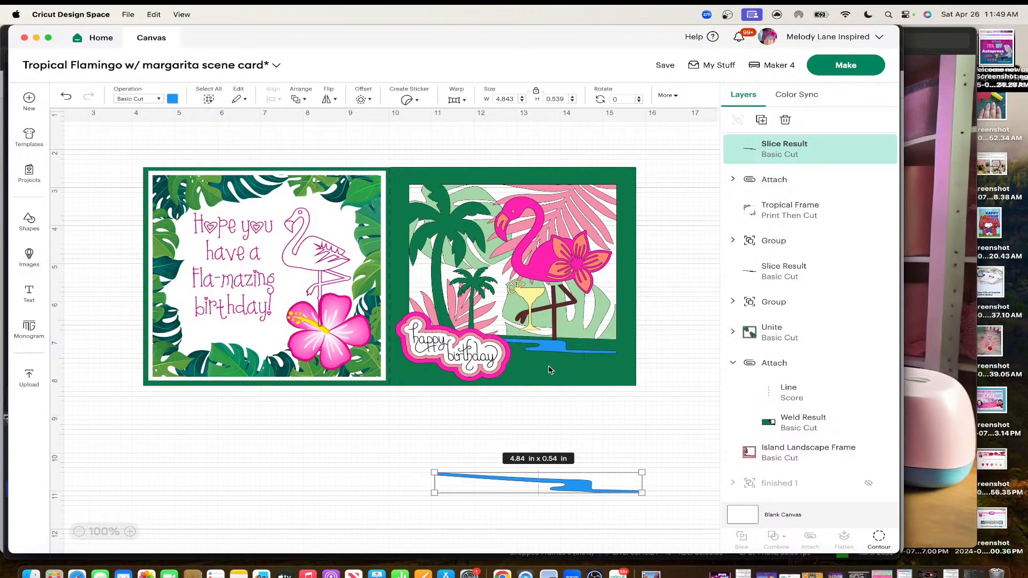
Browse the free and subscription shapes in the shape library
{"action": "left_click", "coordinate": [31, 220]}
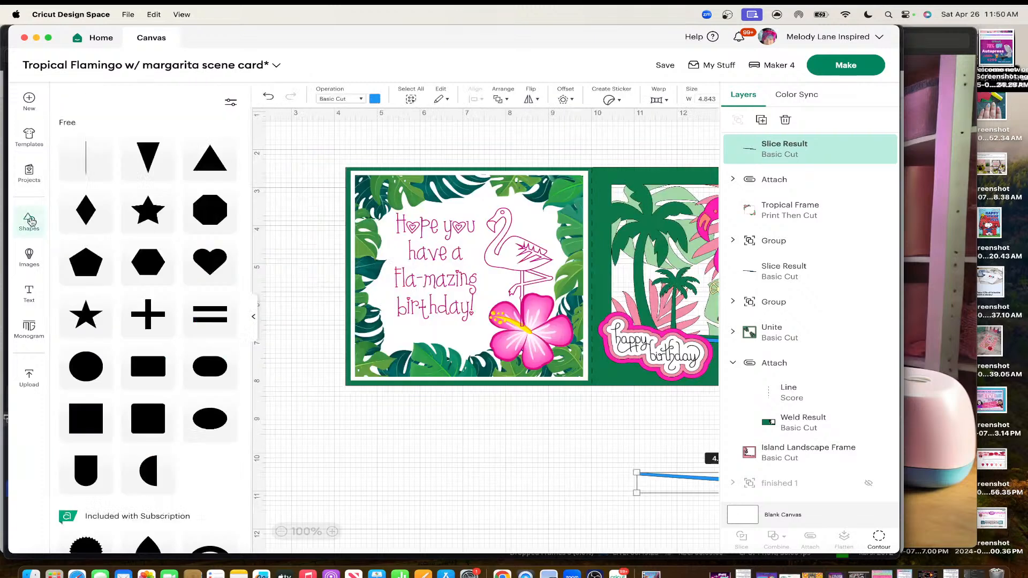
{"action": "scroll", "coordinate": [156, 312], "scroll_direction": "down", "scroll_amount": 4}
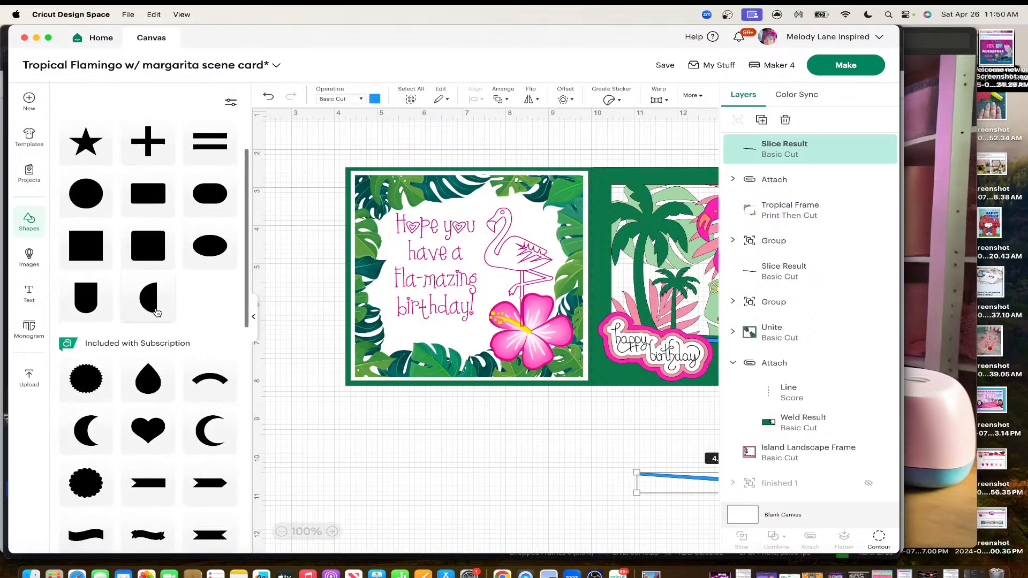
{"action": "scroll", "coordinate": [157, 312], "scroll_direction": "down", "scroll_amount": 6}
{"action": "scroll", "coordinate": [157, 312], "scroll_direction": "down", "scroll_amount": 4}
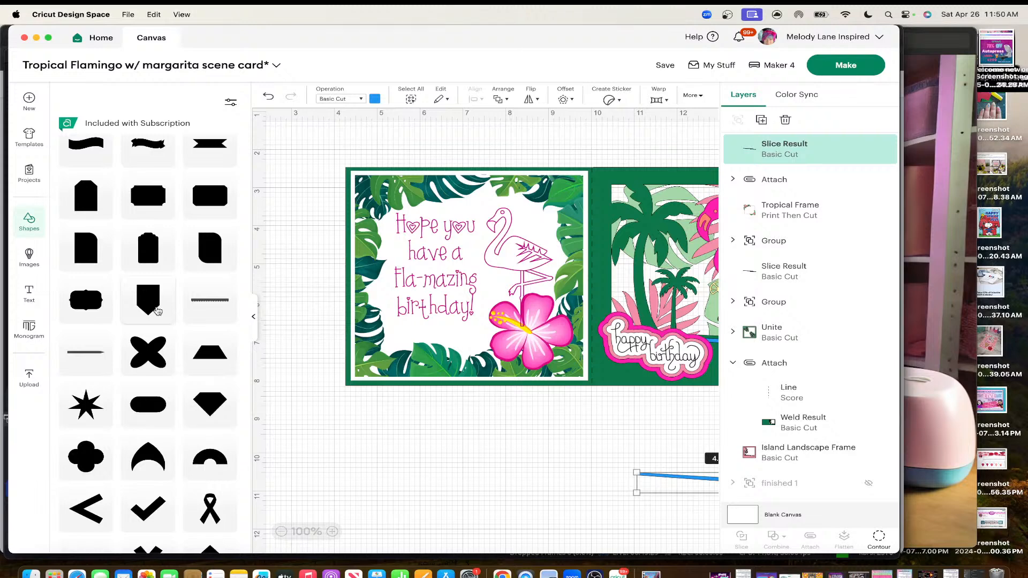
{"action": "scroll", "coordinate": [157, 312], "scroll_direction": "up", "scroll_amount": 7}
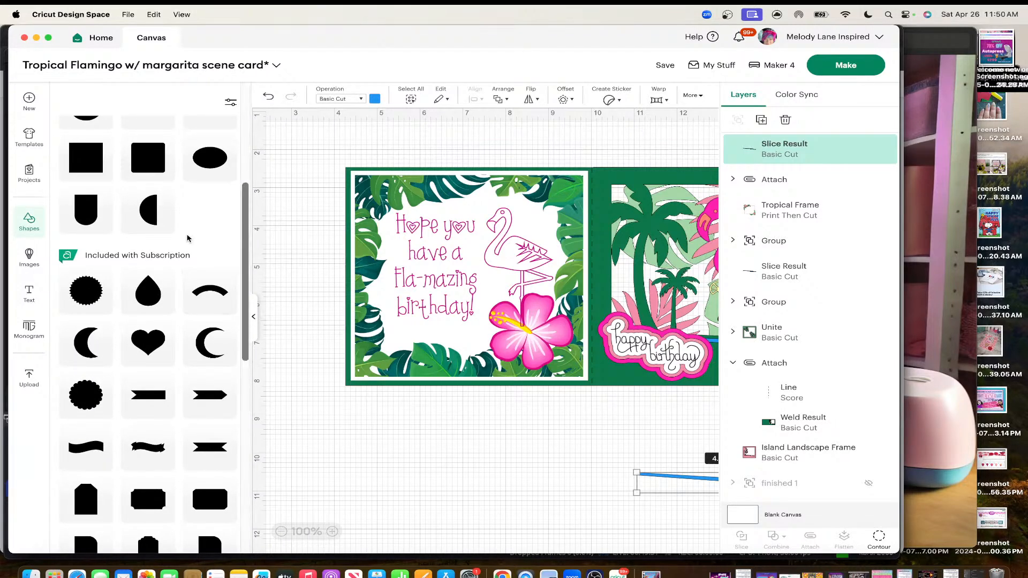
{"action": "left_click", "coordinate": [253, 317]}
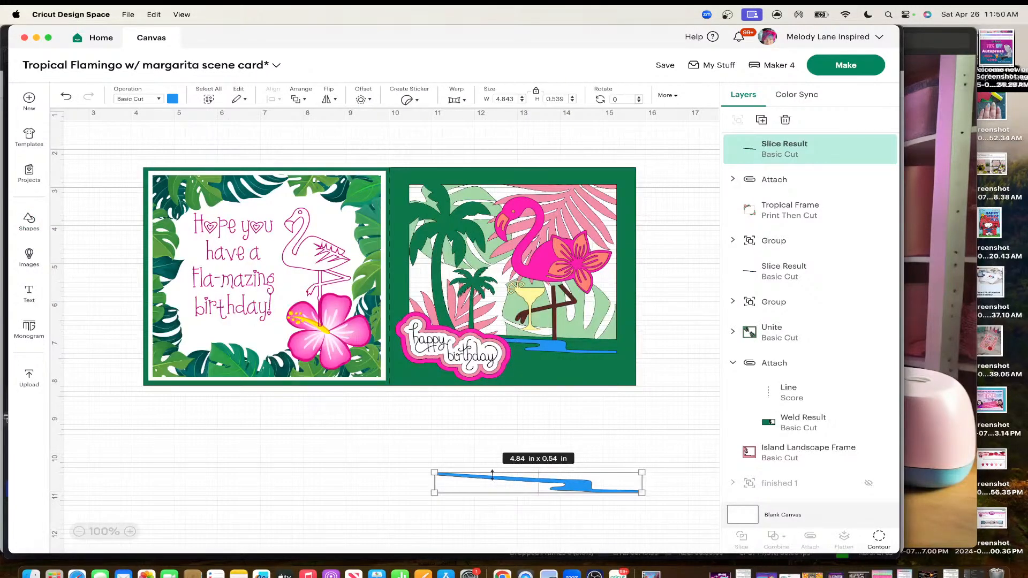
Delete the duplicated water strip below the card
{"action": "left_click_drag", "start_coordinate": [543, 487], "coordinate": [564, 424]}
{"action": "left_click", "coordinate": [596, 404]}
{"action": "left_click_drag", "start_coordinate": [579, 466], "coordinate": [598, 473]}
{"action": "key", "text": "Delete"}
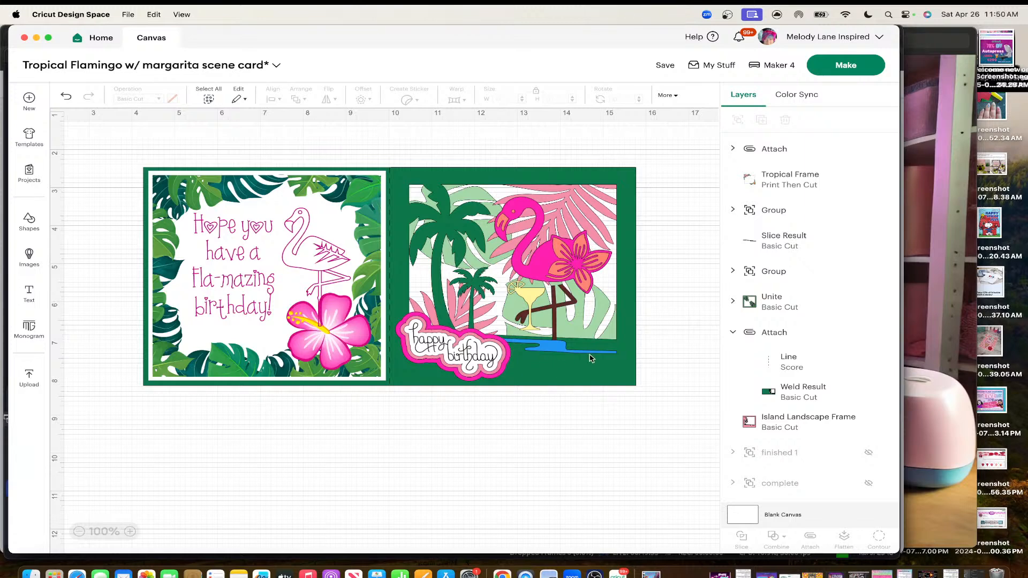
Bring the pink flamingo group on the card front to the front, above the blue water strip
{"action": "left_click", "coordinate": [551, 265]}
{"action": "right_click", "coordinate": [551, 265]}
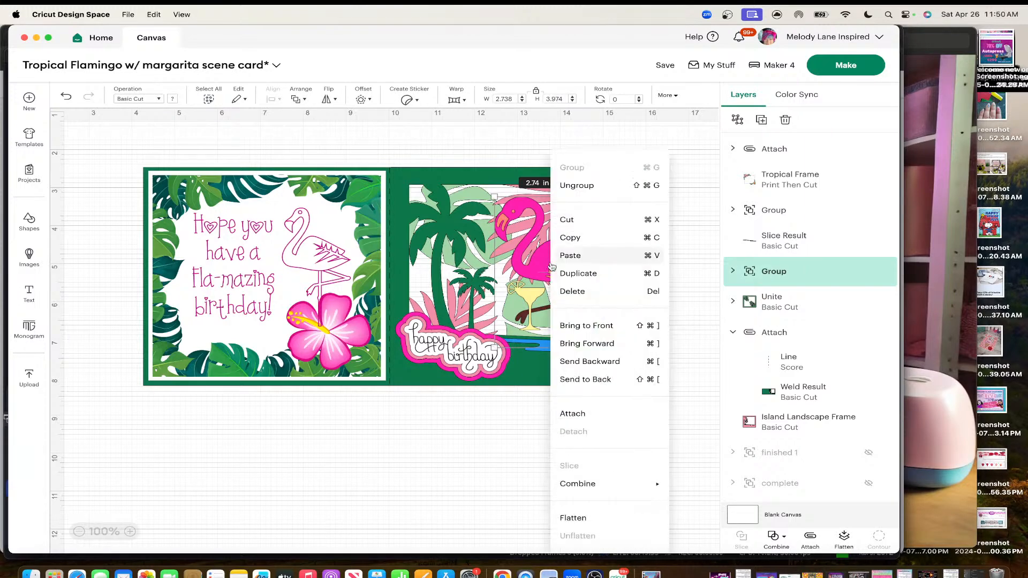
{"action": "left_click", "coordinate": [591, 327]}
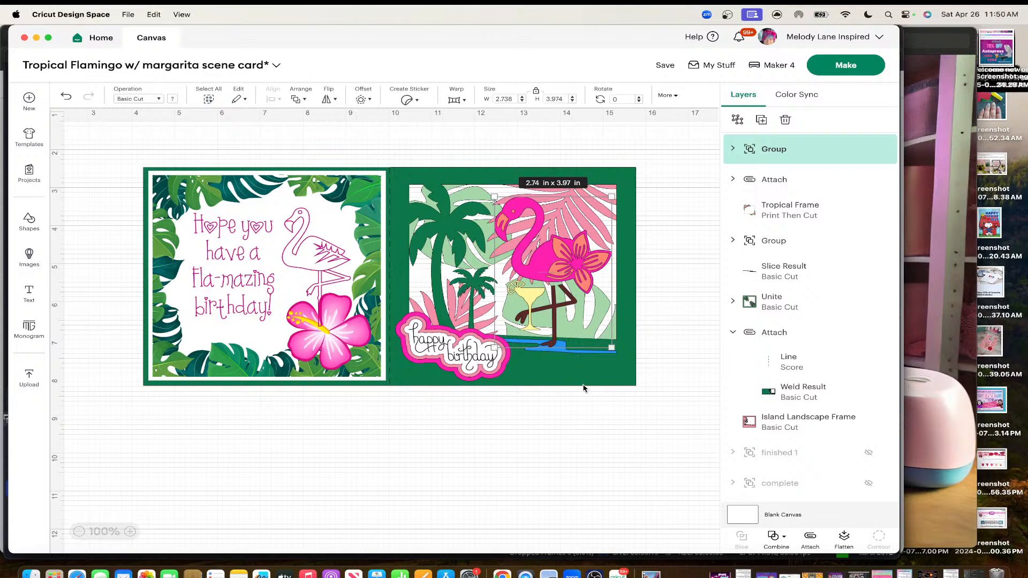
{"action": "left_click", "coordinate": [583, 431]}
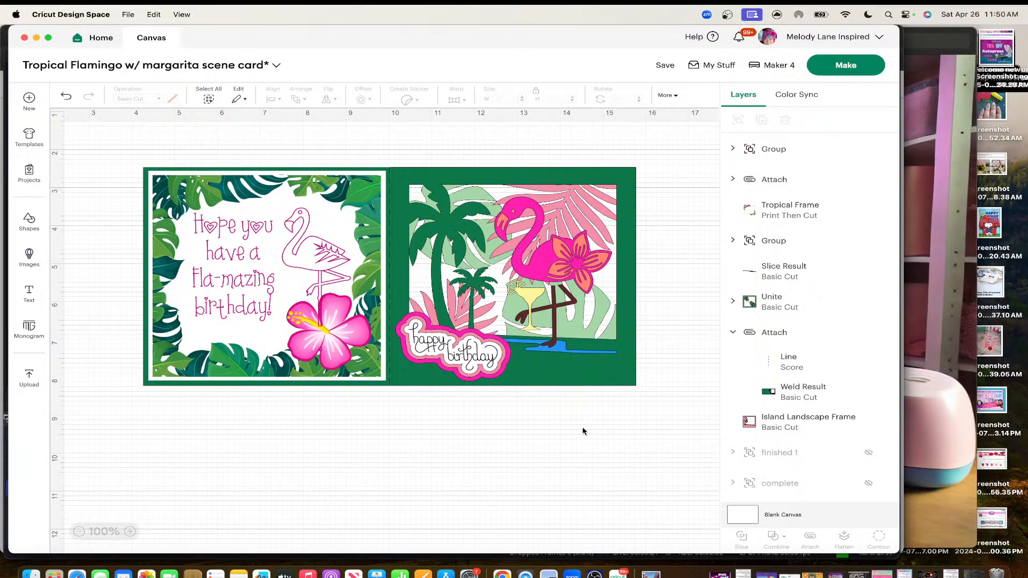